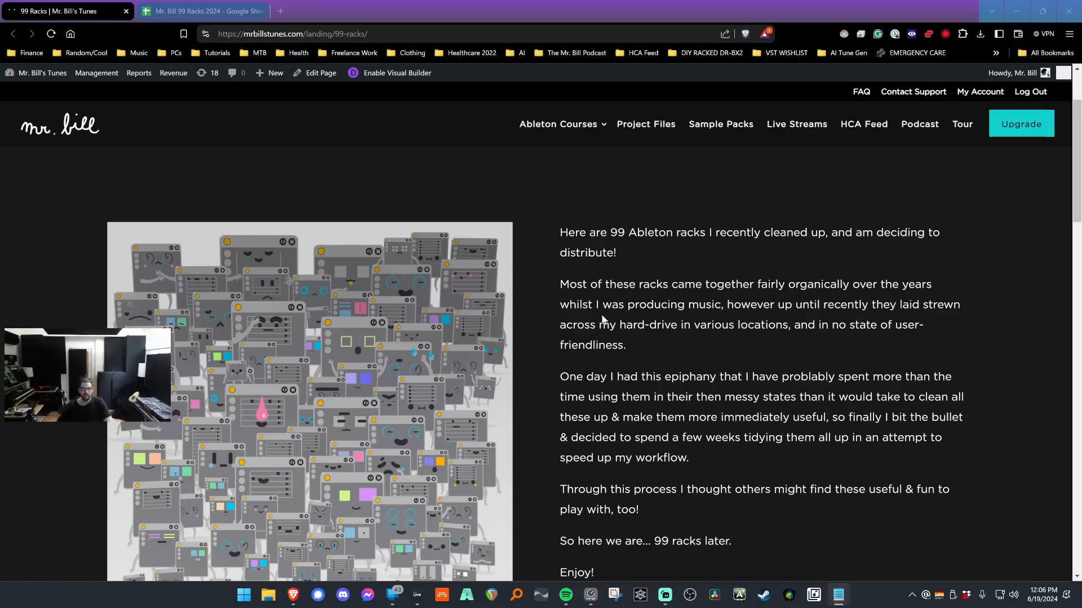
pyautogui.scroll(1, 602, 320)
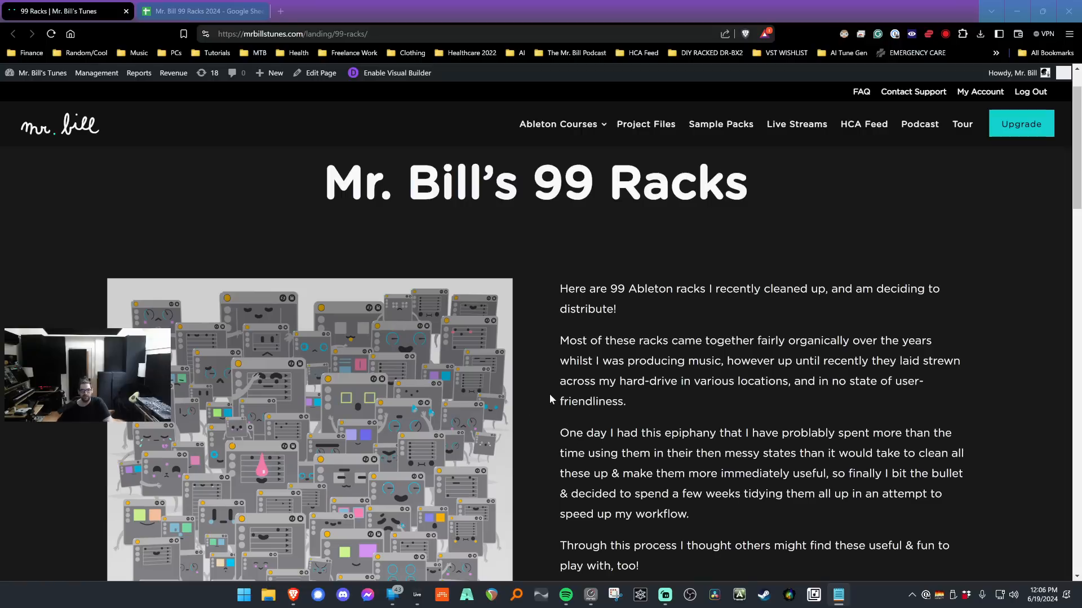
pyautogui.scroll(-1, 545, 393)
pyautogui.scroll(2, 545, 394)
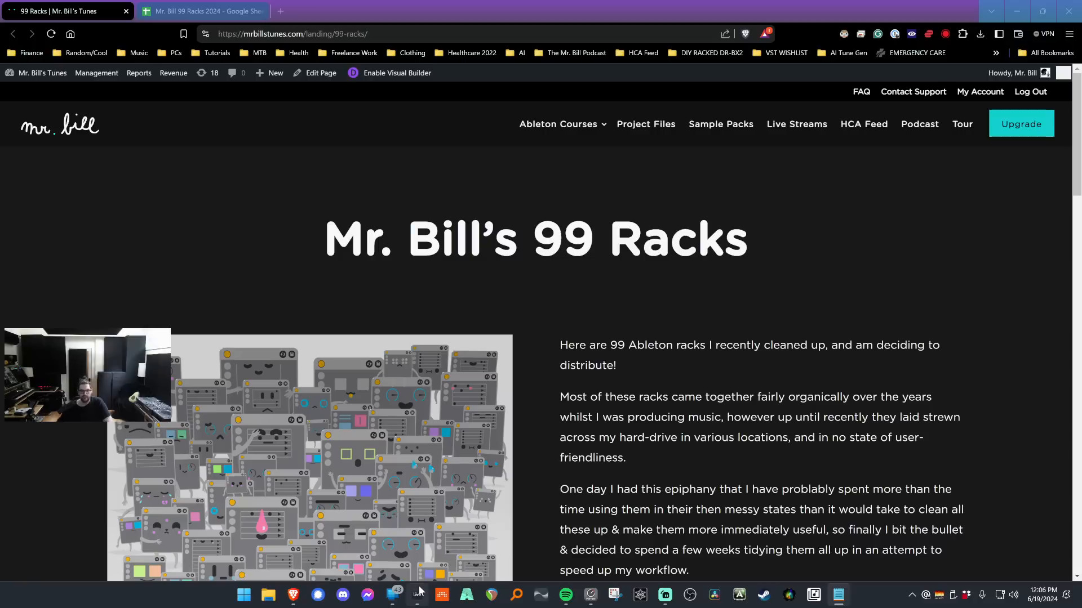
# Switch to Ableton Live and turn on the TRANSIENT RE-ADDER rack on the Main track.
pyautogui.moveTo(417, 595)
pyautogui.click(425, 537)
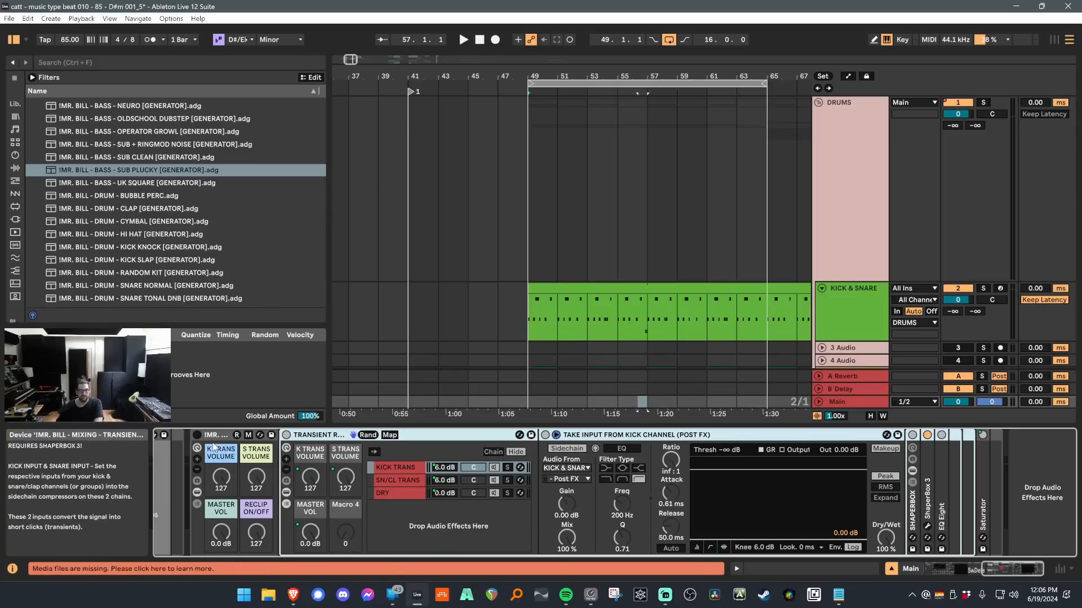
pyautogui.scroll(-1, 713, 403)
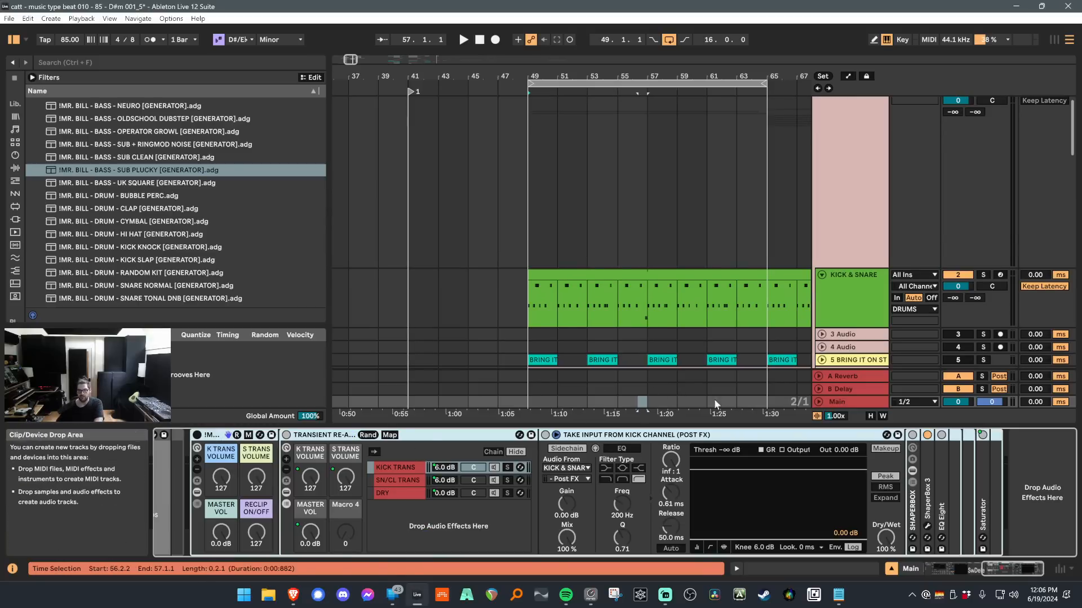
pyautogui.click(312, 439)
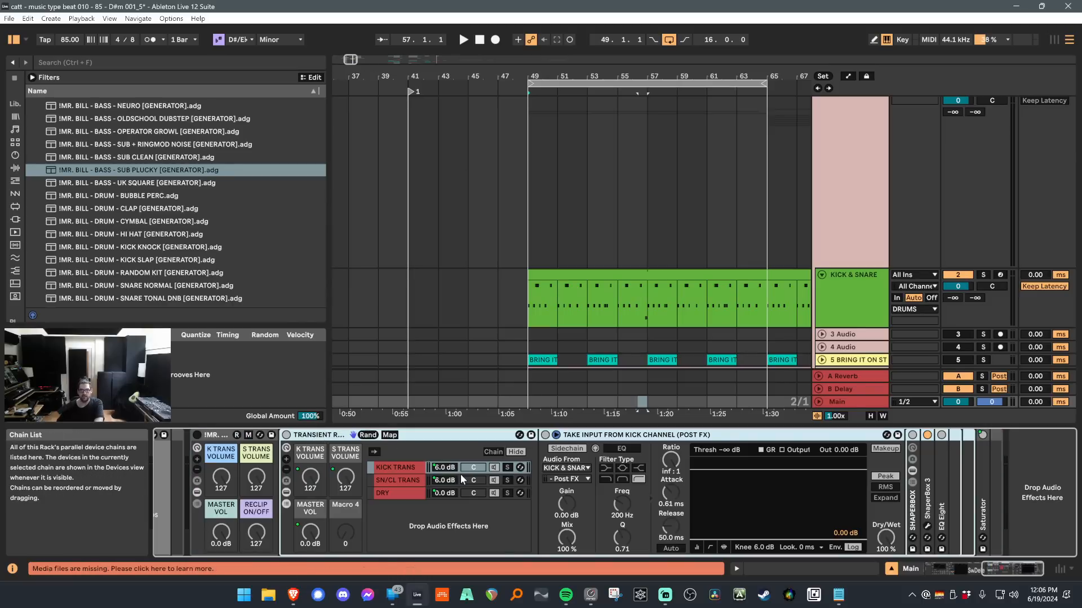
pyautogui.click(198, 435)
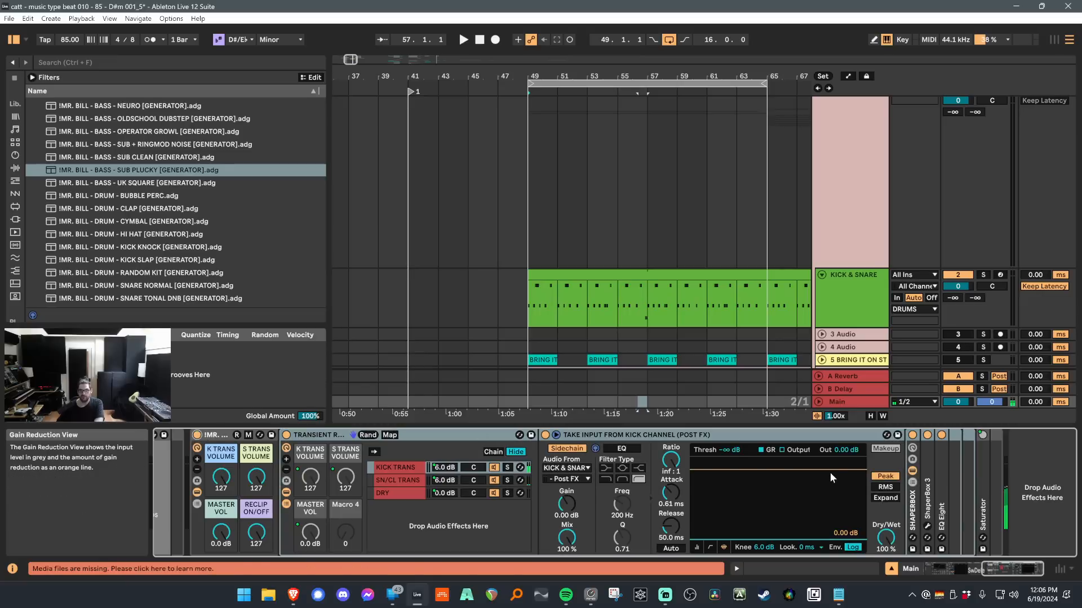
# Show the DRY chain of the transient re-adder rack and look over its two ShaperBox 3 devices.
pyautogui.click(932, 496)
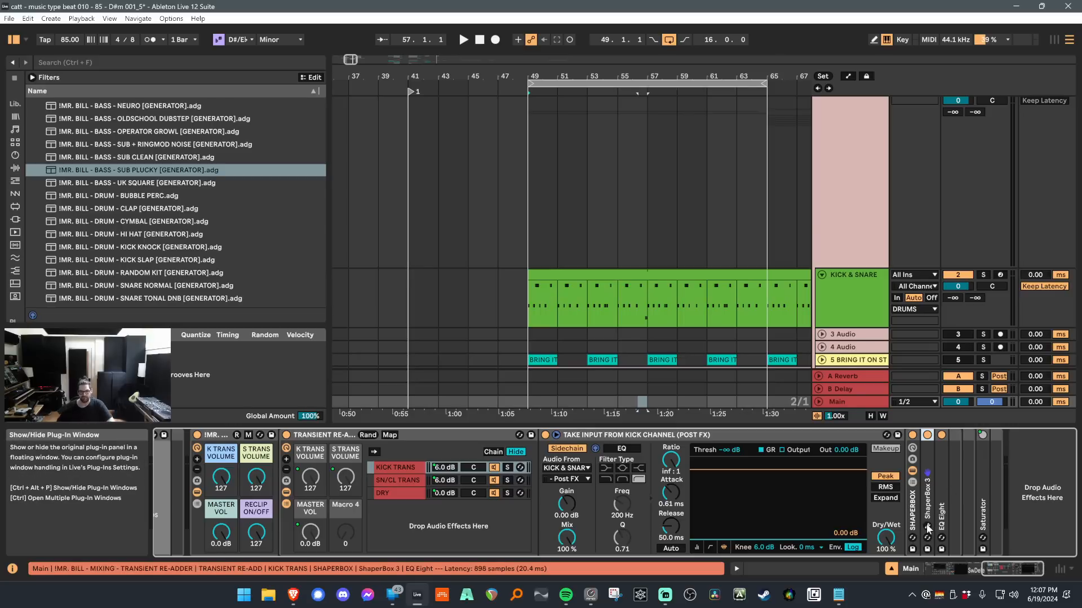
pyautogui.click(417, 470)
pyautogui.click(400, 493)
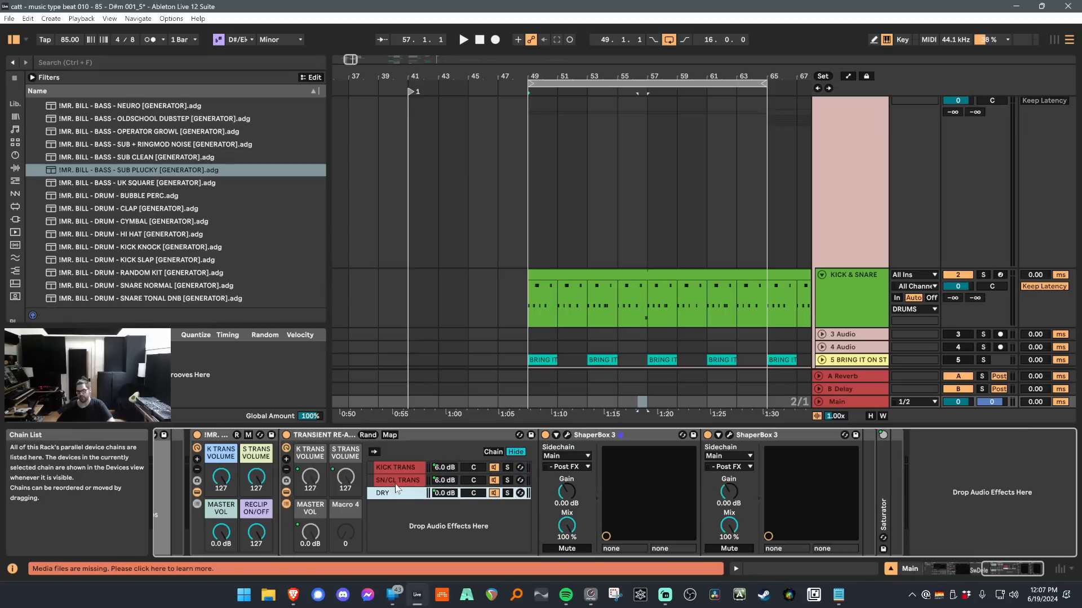
pyautogui.click(625, 434)
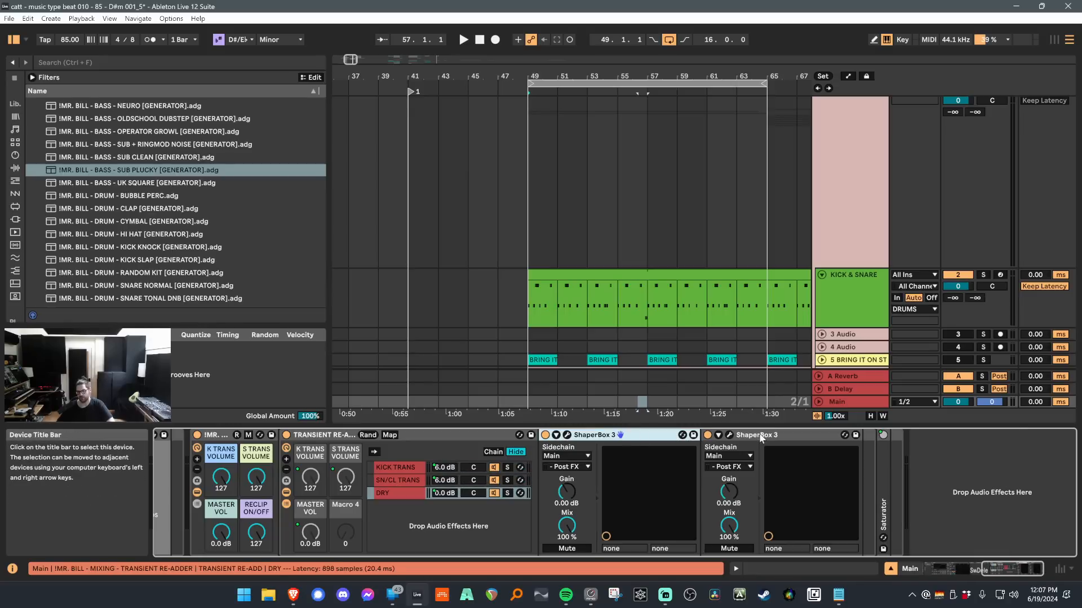
pyautogui.click(782, 435)
# Examine the volume curve of the DRY chain's first ShaperBox 3 and close its plug-in window.
pyautogui.click(567, 435)
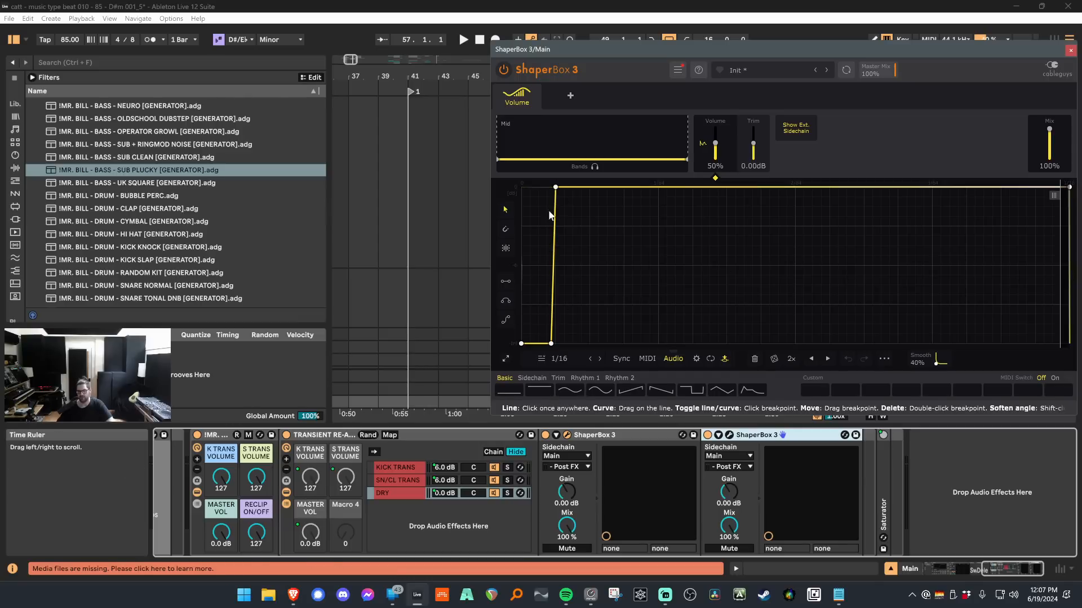
pyautogui.click(567, 434)
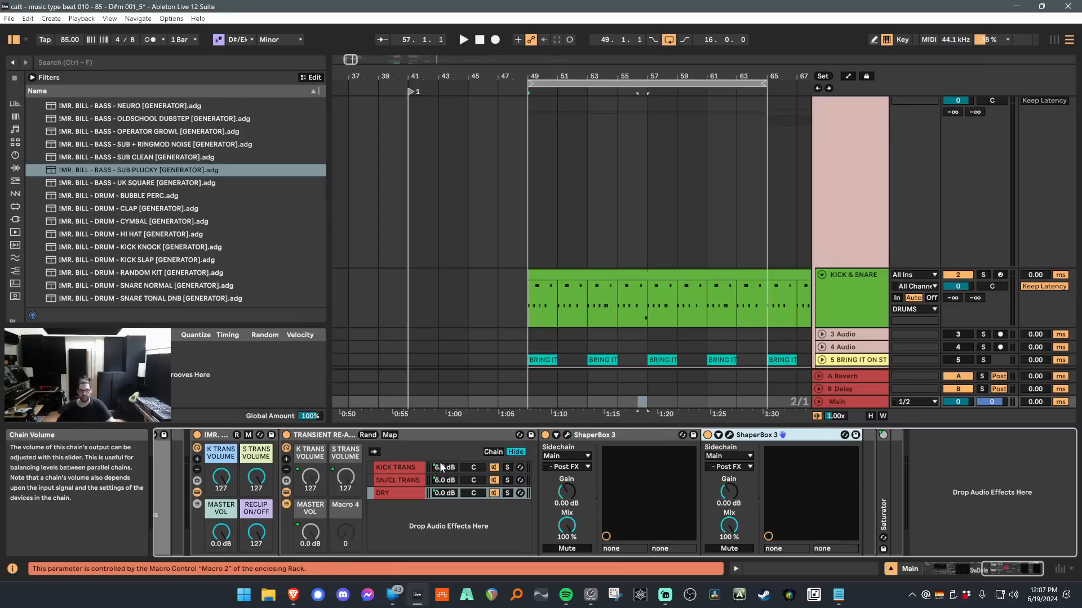
pyautogui.click(566, 435)
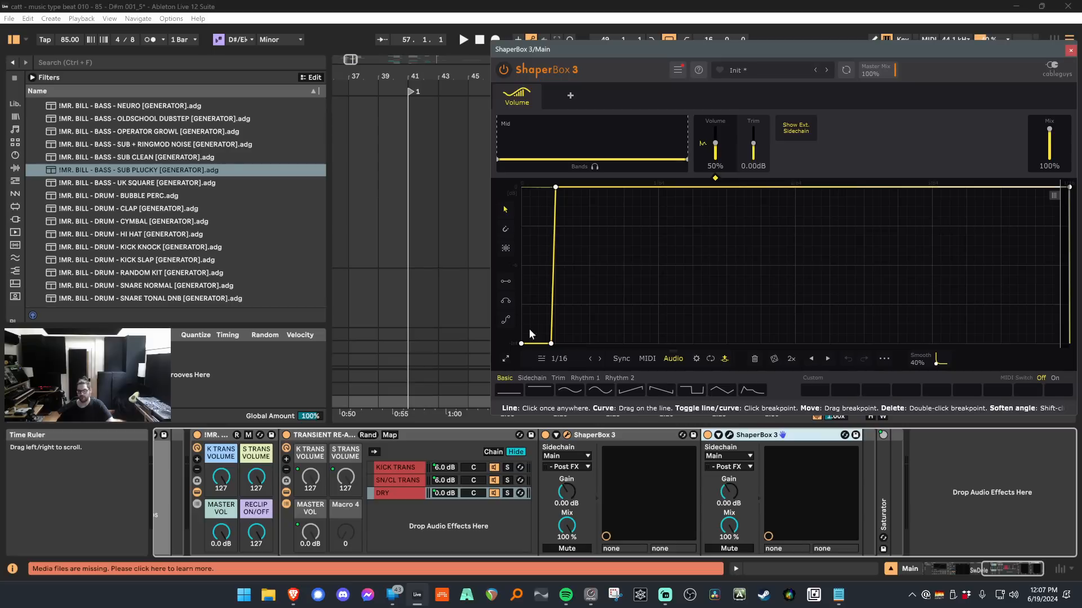
pyautogui.click(567, 435)
pyautogui.click(566, 435)
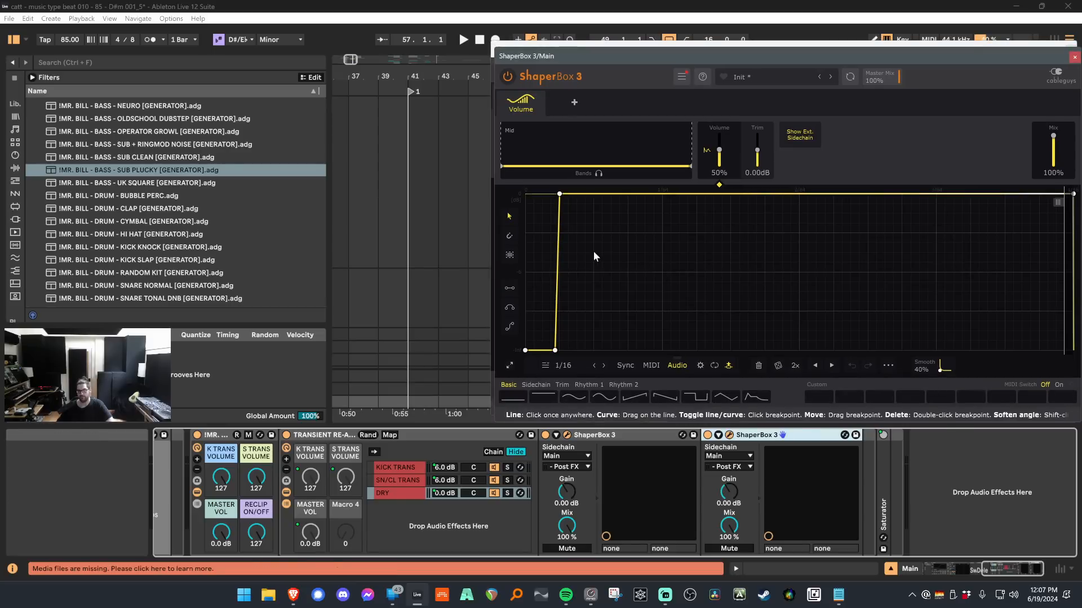
pyautogui.click(566, 435)
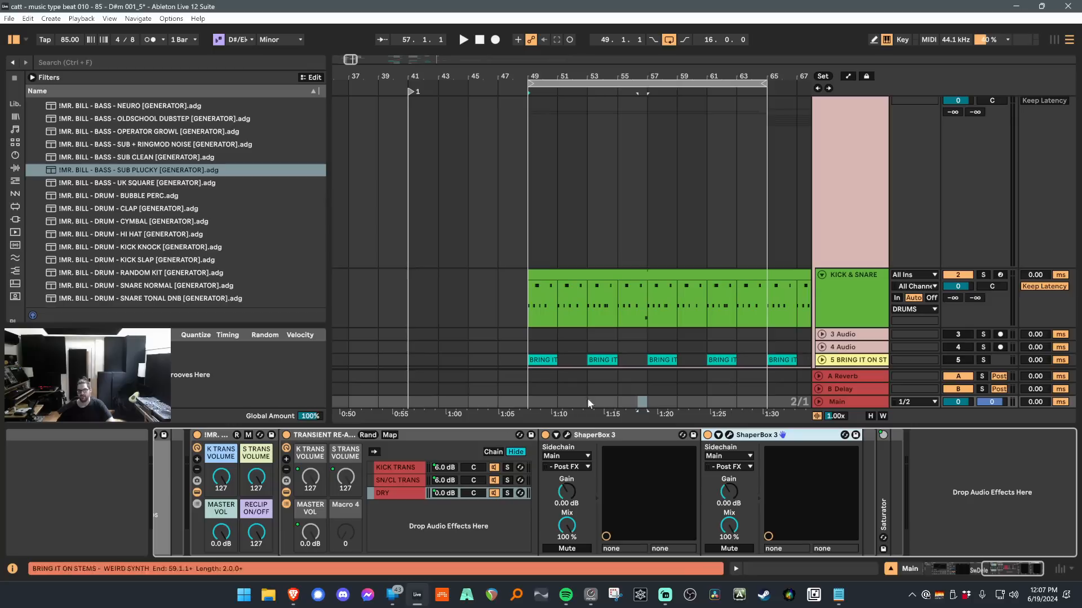
# Set the KICK TRANS compressor's sidechain source to KICK & SNARE, tapped at Drum Rack | KICK RACKS | Post FX.
pyautogui.click(403, 467)
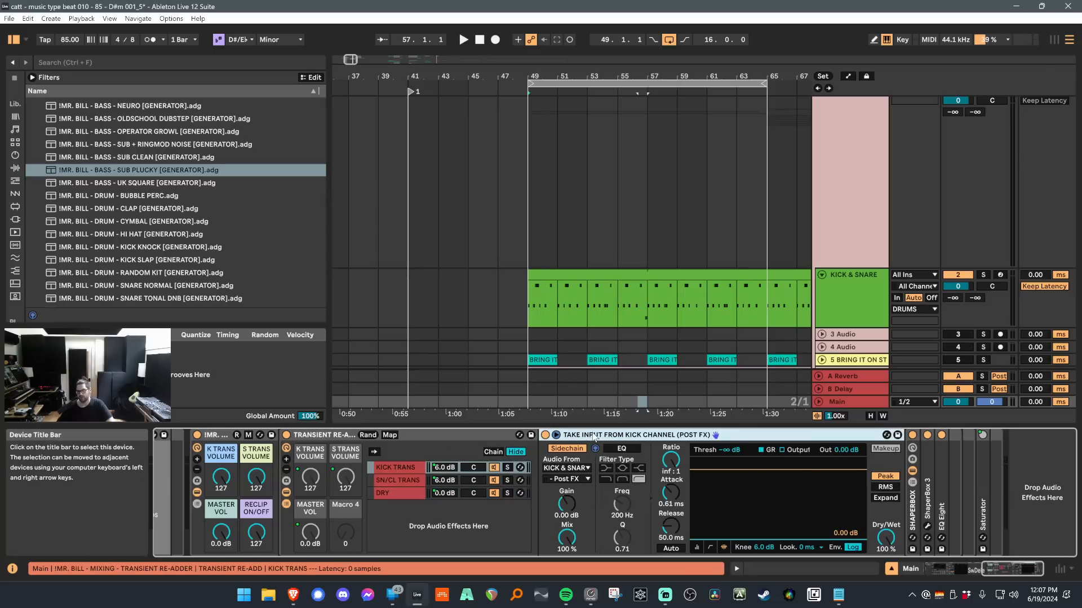
pyautogui.click(569, 468)
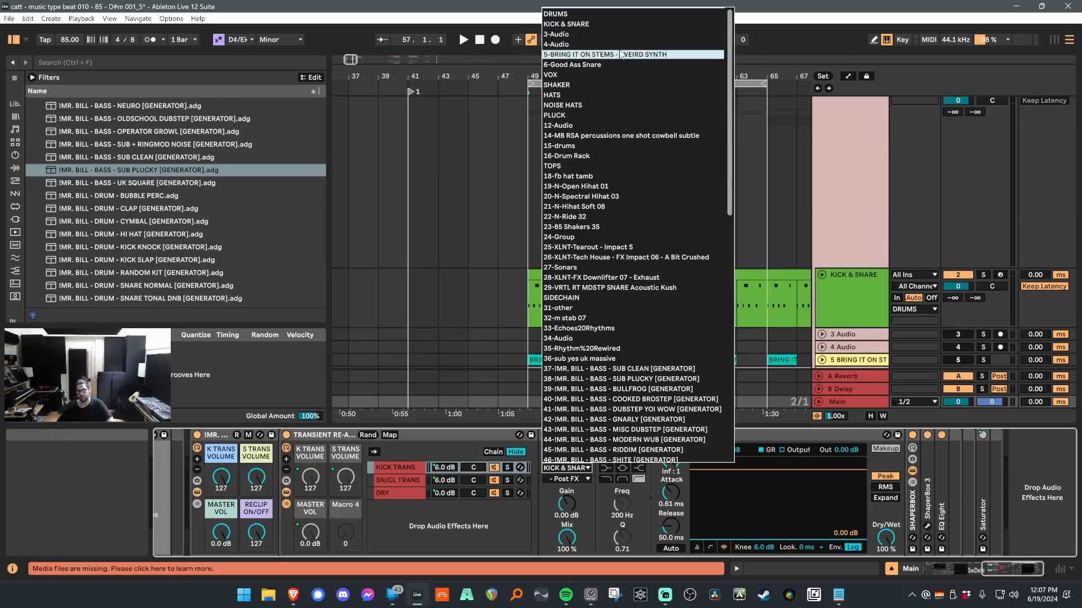
pyautogui.click(608, 25)
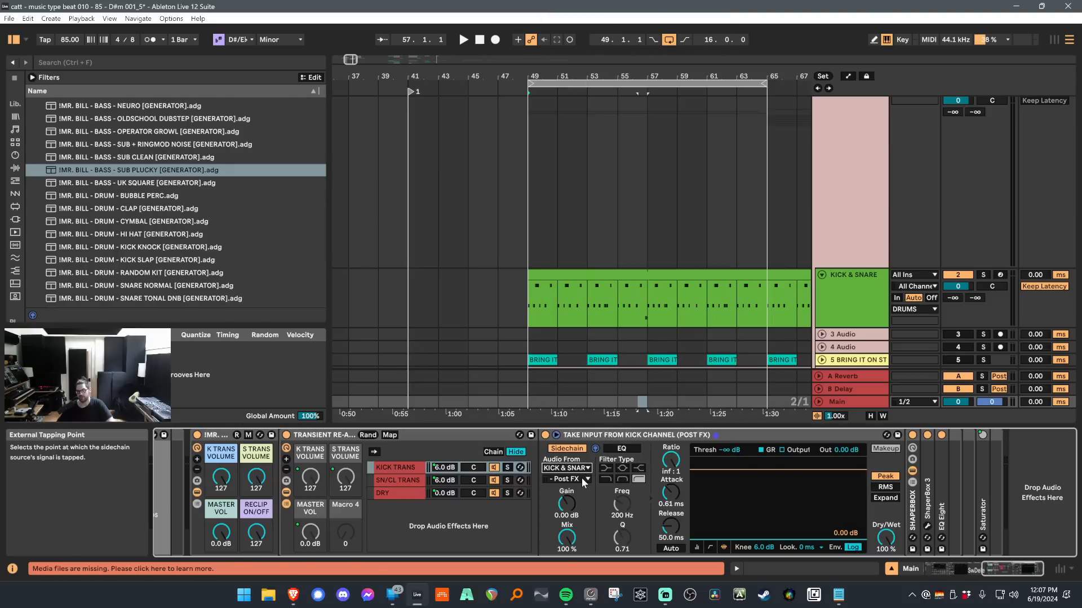
pyautogui.click(407, 470)
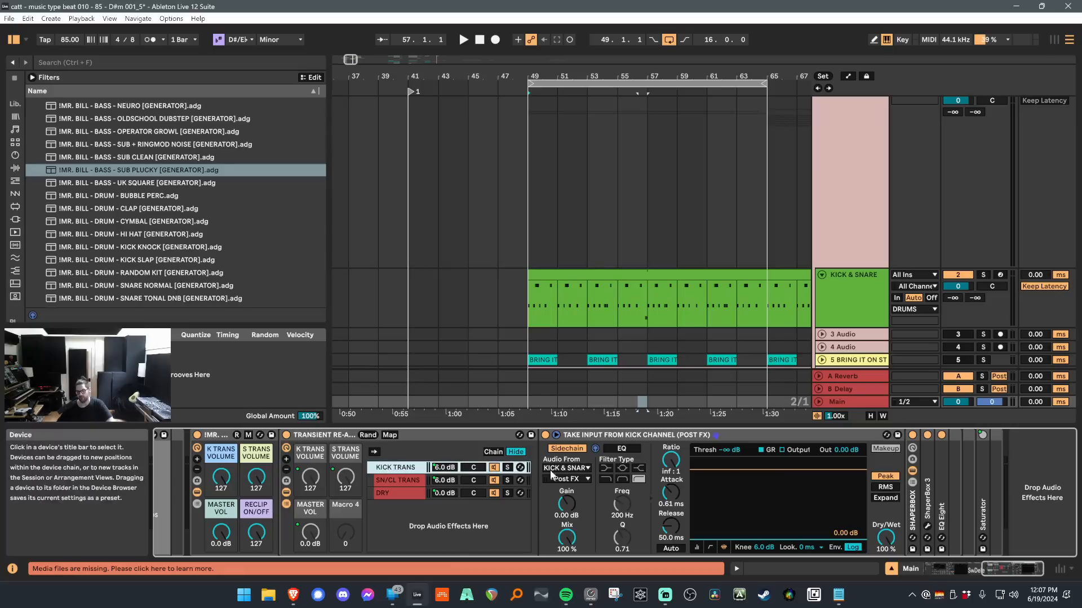
pyautogui.click(568, 479)
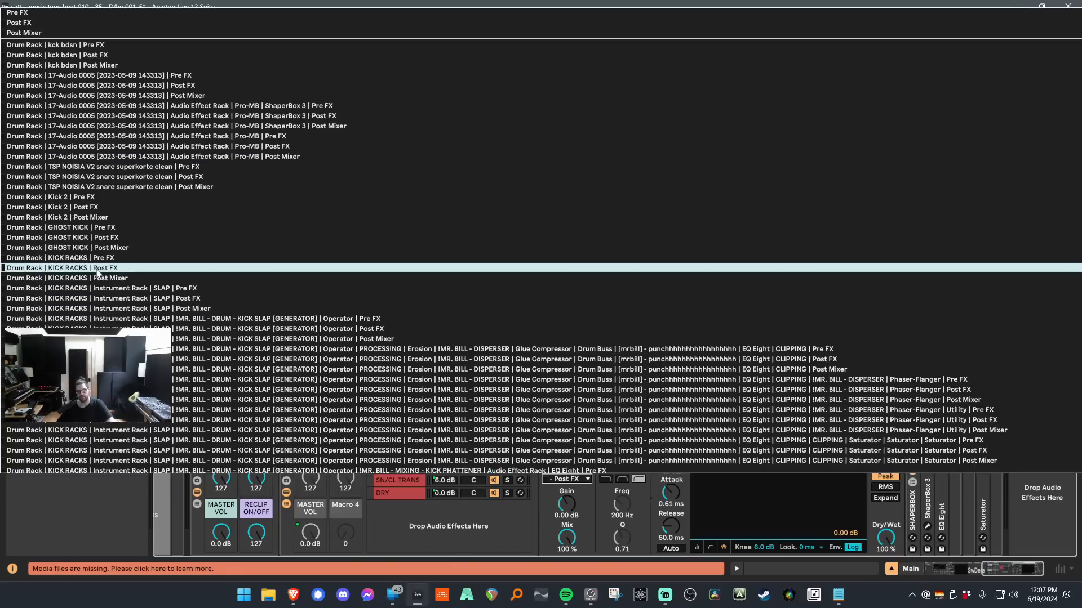
pyautogui.click(149, 269)
# Check the sidechain tapping point options of the SN/CL TRANS chain's compressor without changing them.
pyautogui.click(406, 480)
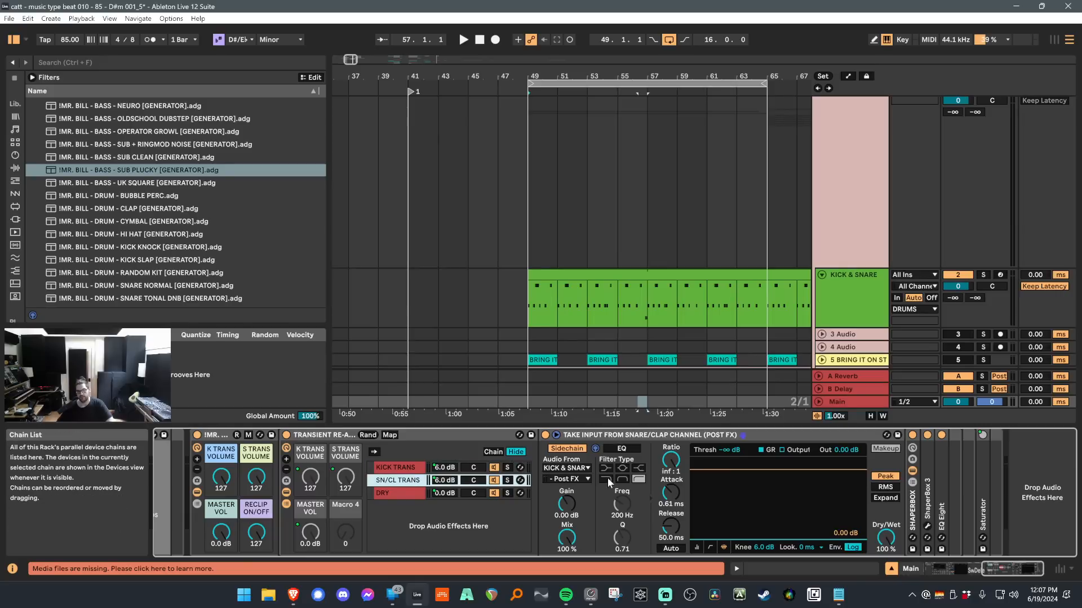
pyautogui.click(575, 479)
pyautogui.click(575, 478)
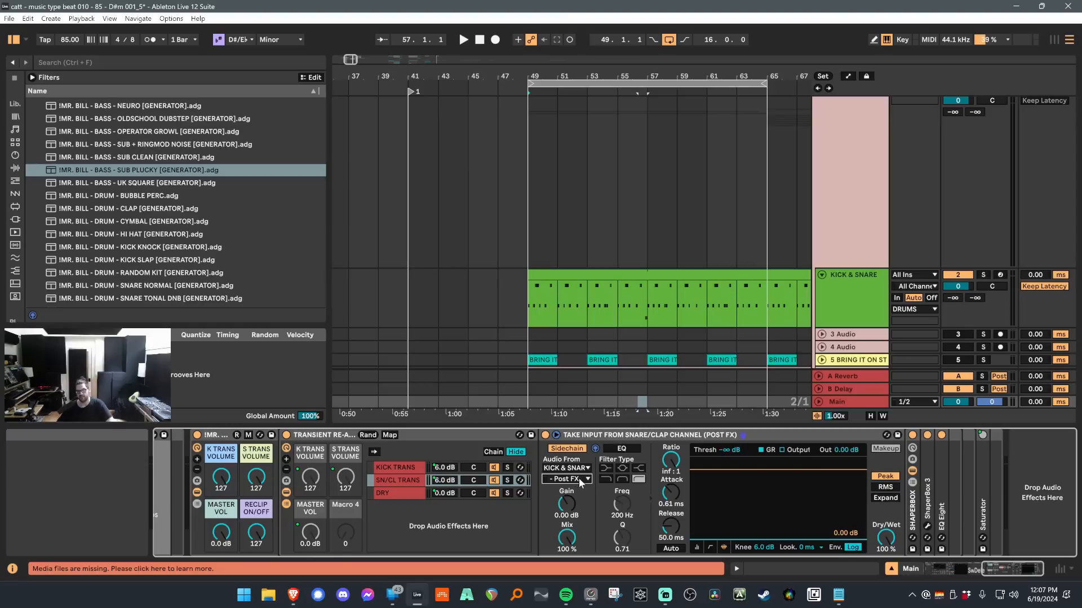
# Compare the volume curves of the KICK TRANS ShaperBox 3 and the DRY chain's first ShaperBox 3, closing both windows.
pyautogui.click(396, 467)
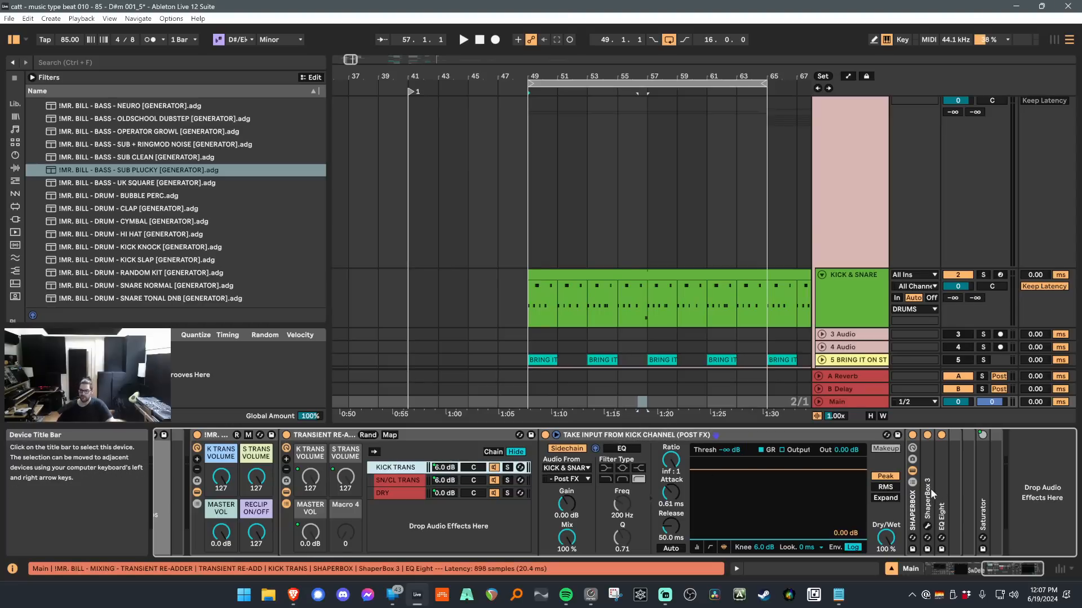
pyautogui.click(930, 514)
pyautogui.click(927, 526)
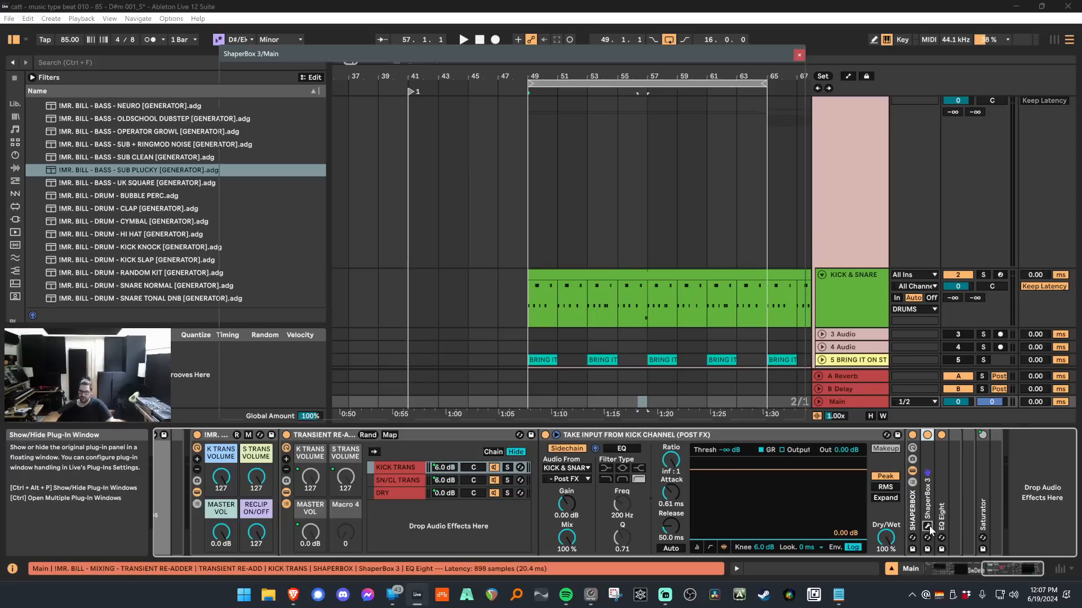
pyautogui.click(396, 493)
pyautogui.click(567, 436)
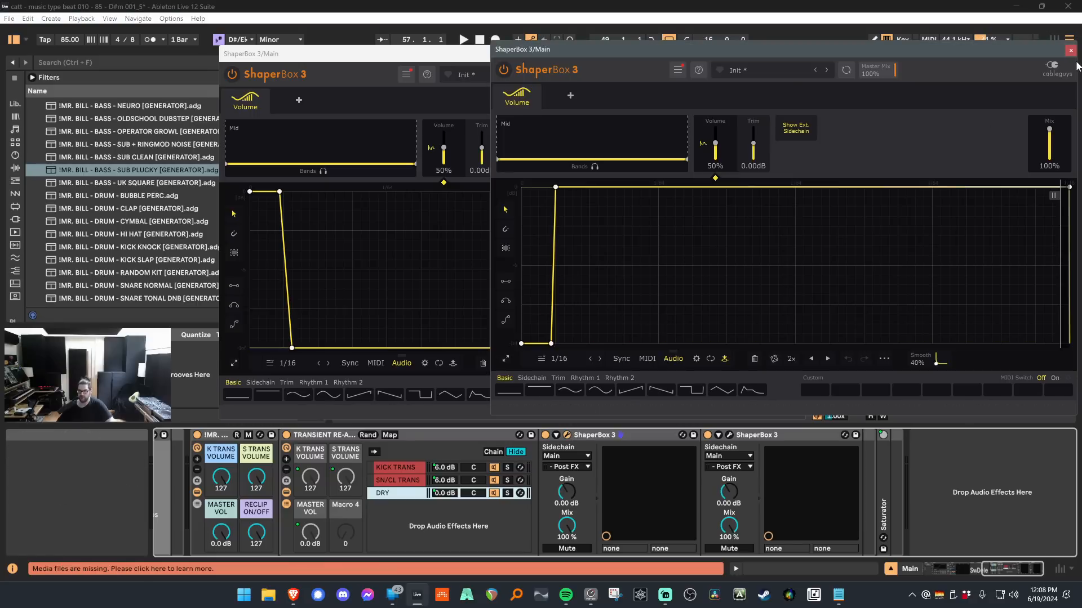
pyautogui.click(1070, 50)
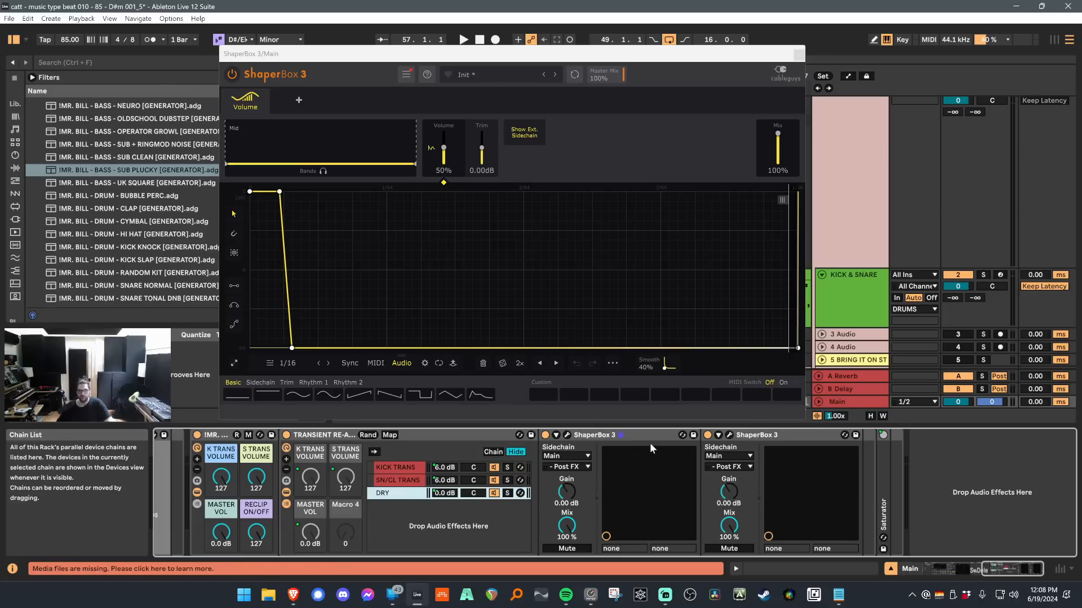
pyautogui.click(567, 435)
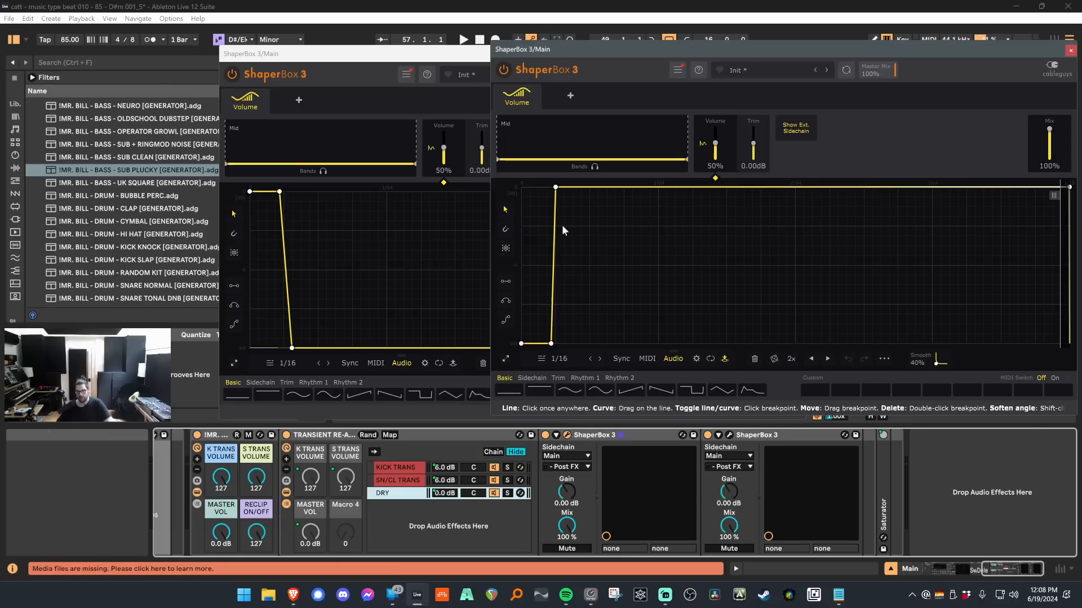
pyautogui.click(1071, 52)
pyautogui.click(797, 55)
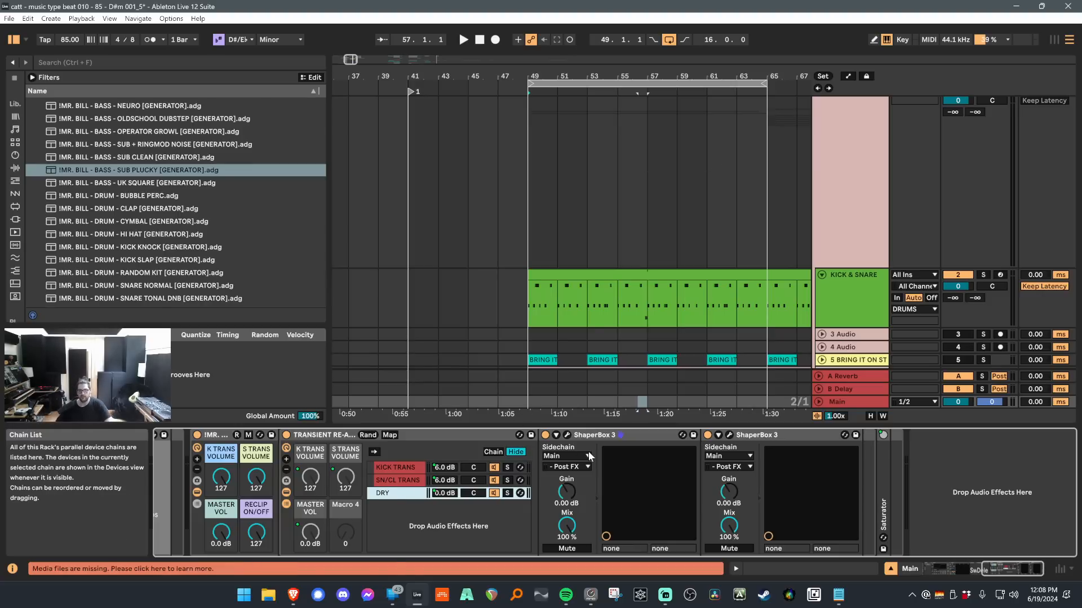
# Examine the Saturator ahead of Spectrum in the Main device chain and return to the transient re-adder rack.
pyautogui.scroll(10, 489, 529)
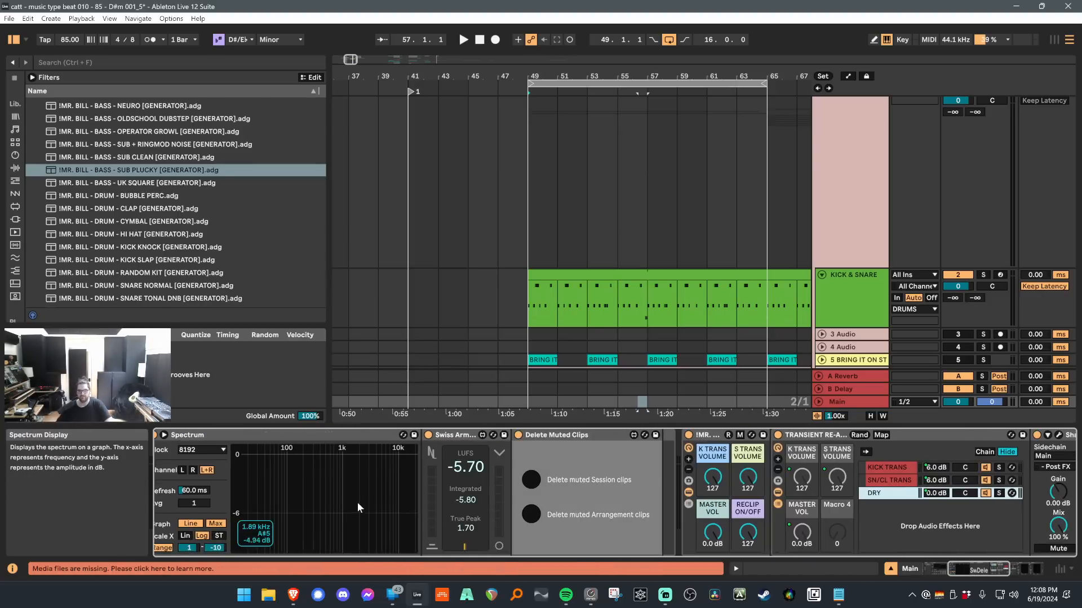
pyautogui.click(291, 465)
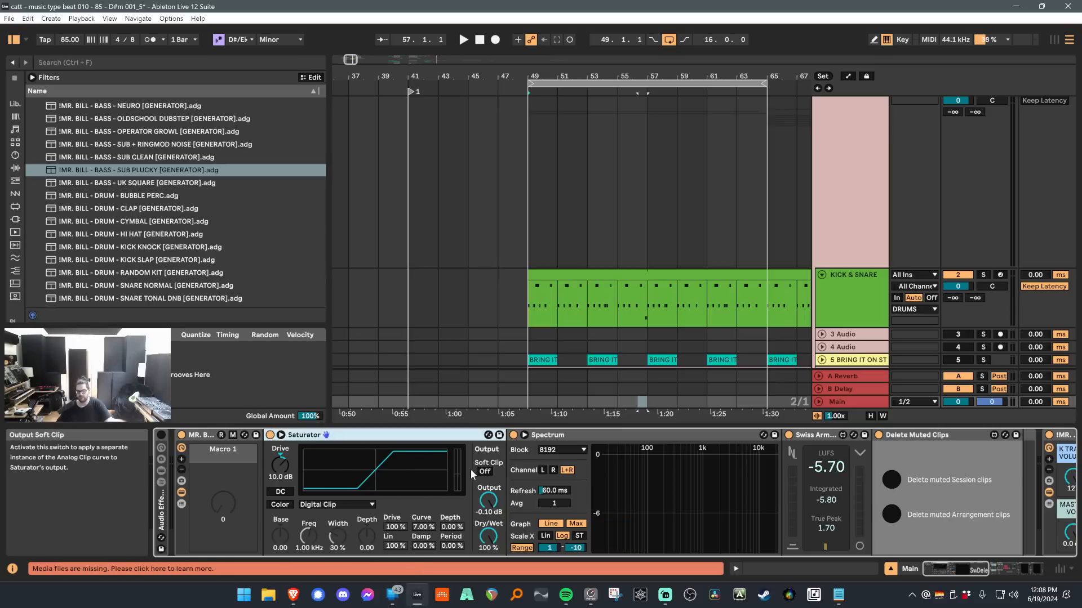
pyautogui.click(951, 563)
pyautogui.moveTo(951, 563); pyautogui.dragTo(1004, 566)
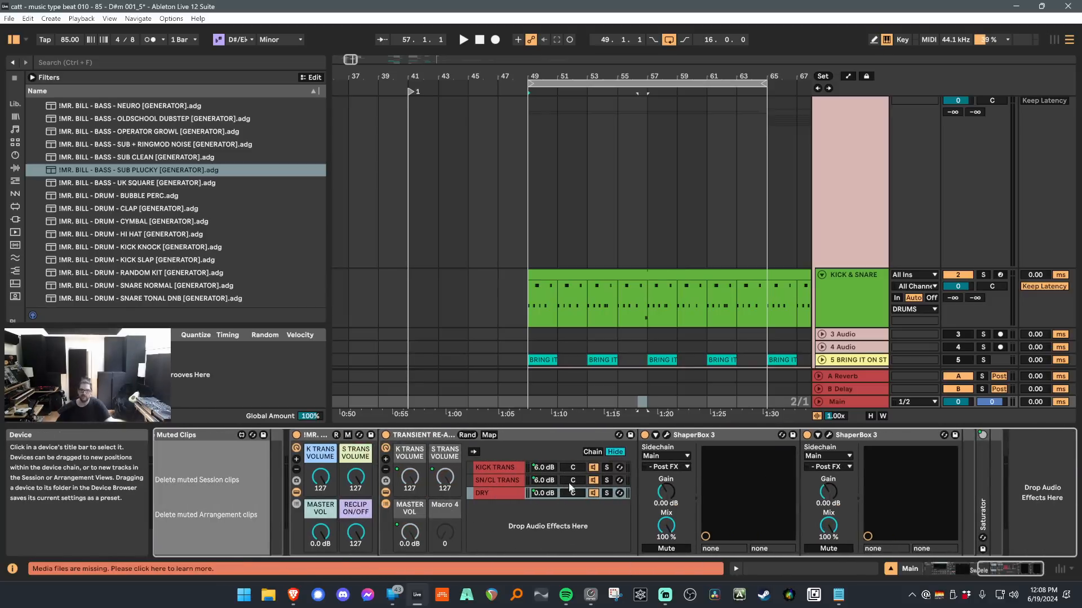
pyautogui.click(318, 437)
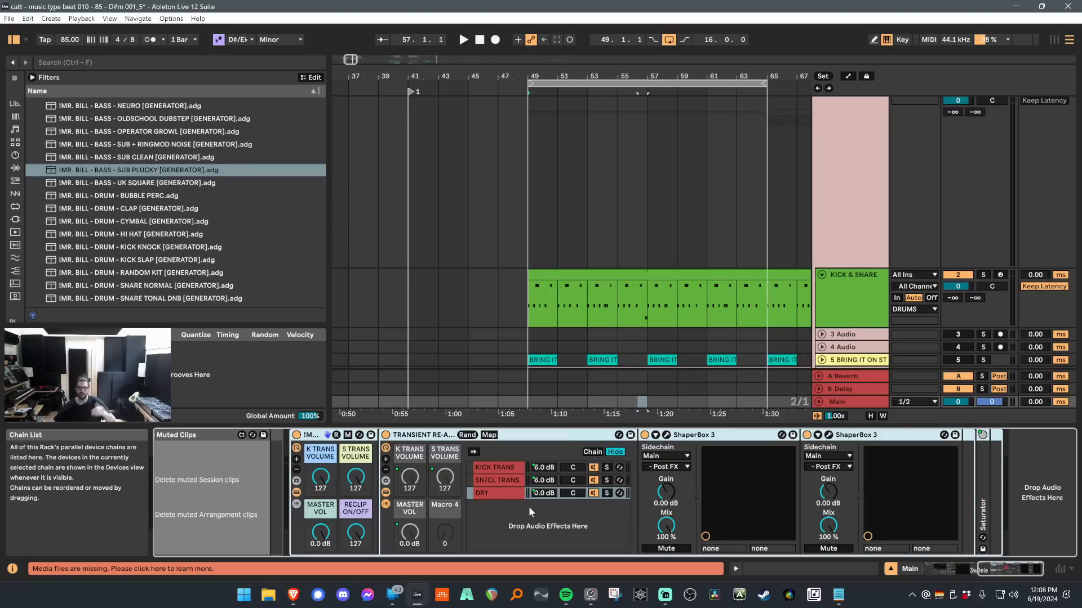
# Unfold the Saturator at the end of the transient re-adder rack to examine its Digital Clip settings, and fold it again.
pyautogui.doubleClick(981, 472)
pyautogui.click(1034, 569)
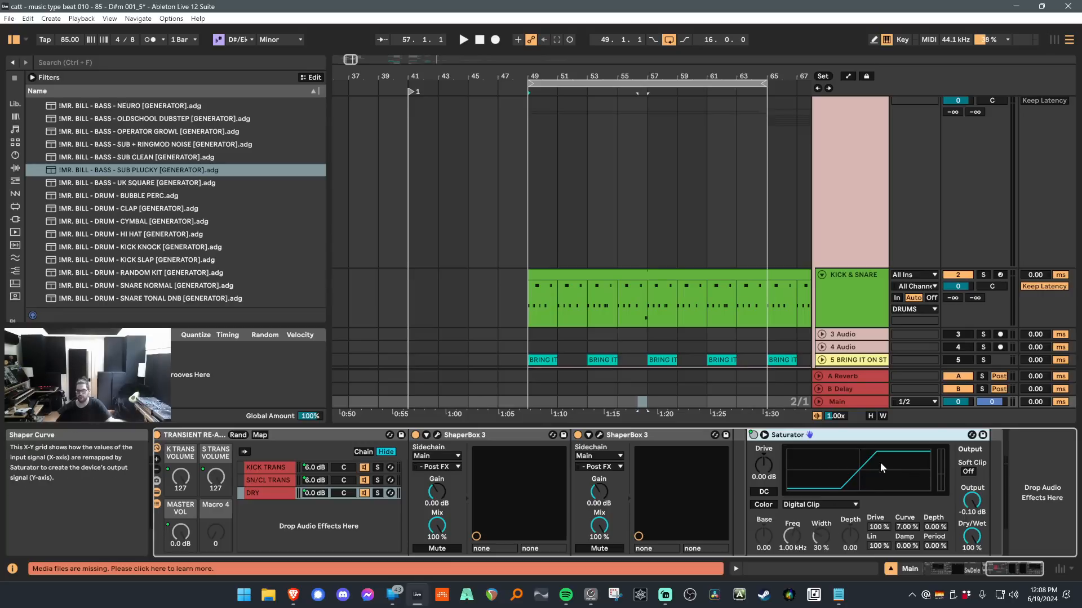
pyautogui.doubleClick(803, 433)
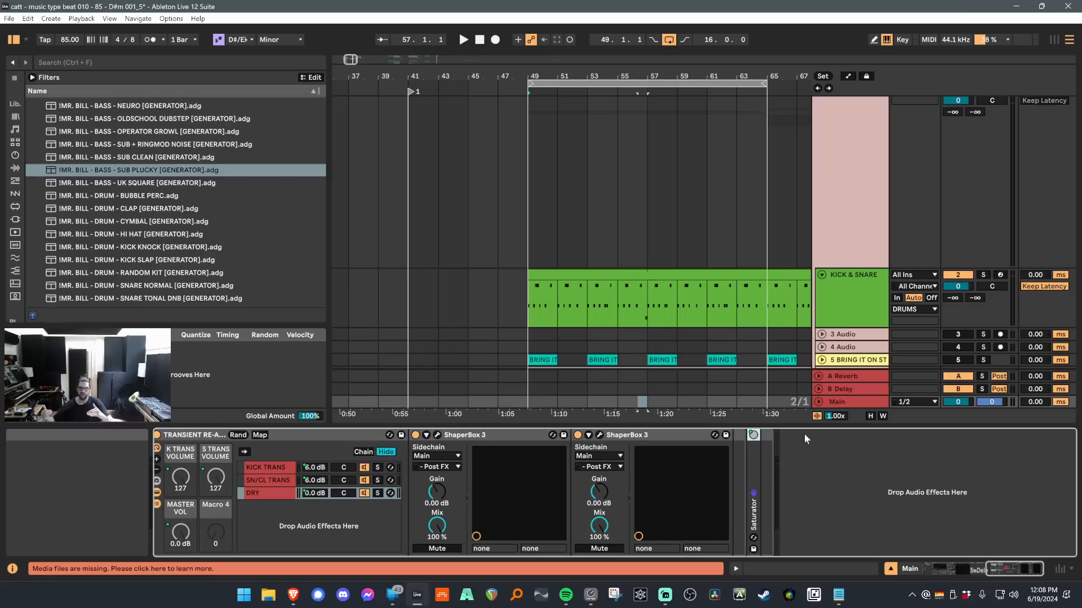
pyautogui.click(1003, 564)
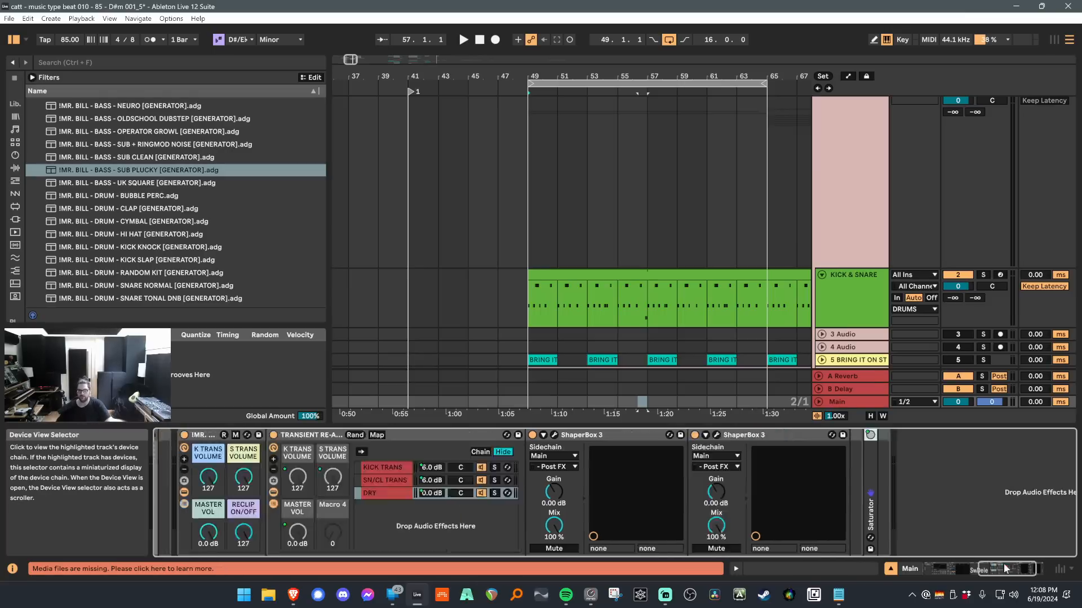
pyautogui.moveTo(1003, 563); pyautogui.dragTo(999, 562)
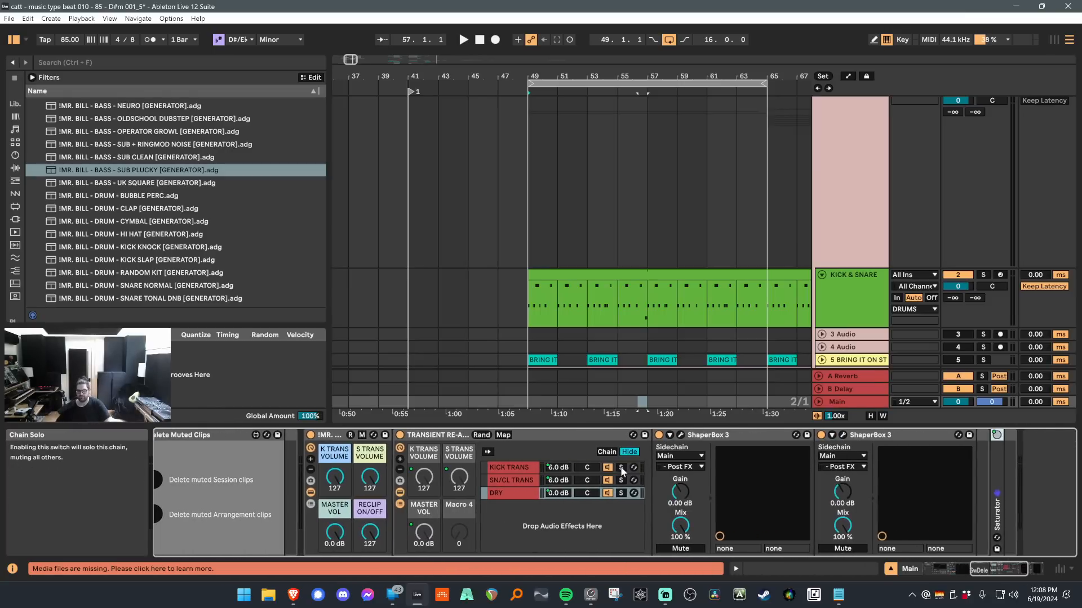
# Solo the KICK TRANS chain and examine the sidechain settings of its compressor.
pyautogui.click(620, 466)
pyautogui.click(667, 436)
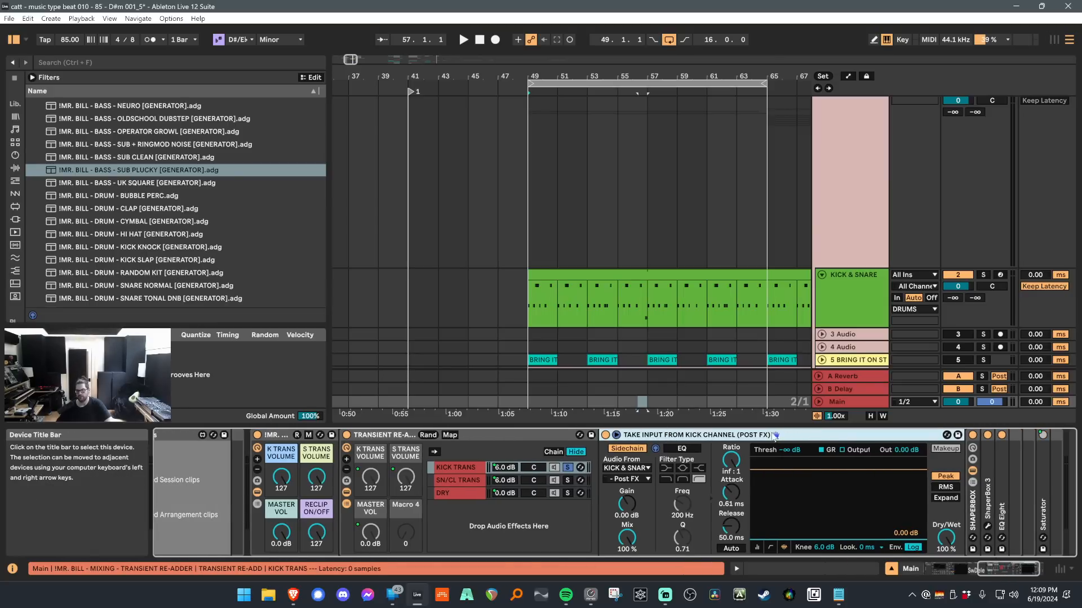
pyautogui.click(656, 450)
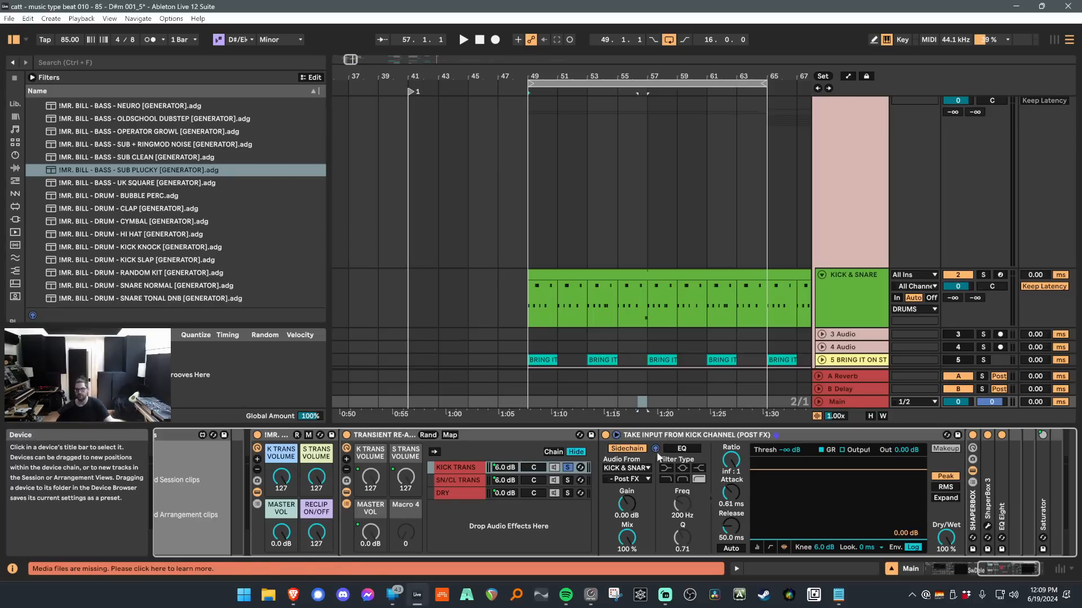
pyautogui.click(686, 439)
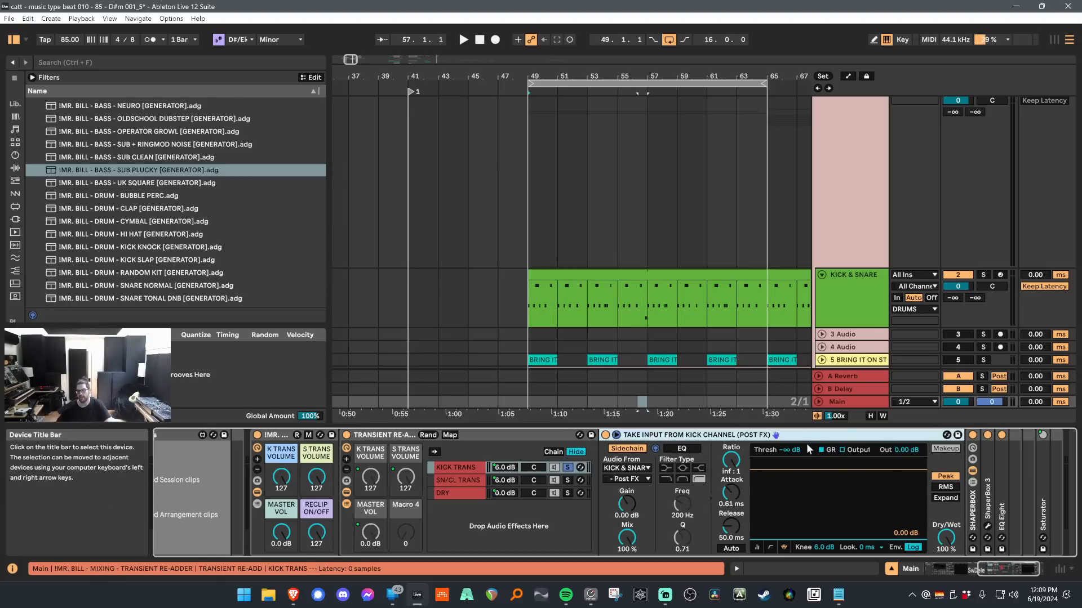
# Open the volume curve of the KICK TRANS chain's ShaperBox 3 and play the set to observe its input.
pyautogui.click(1011, 571)
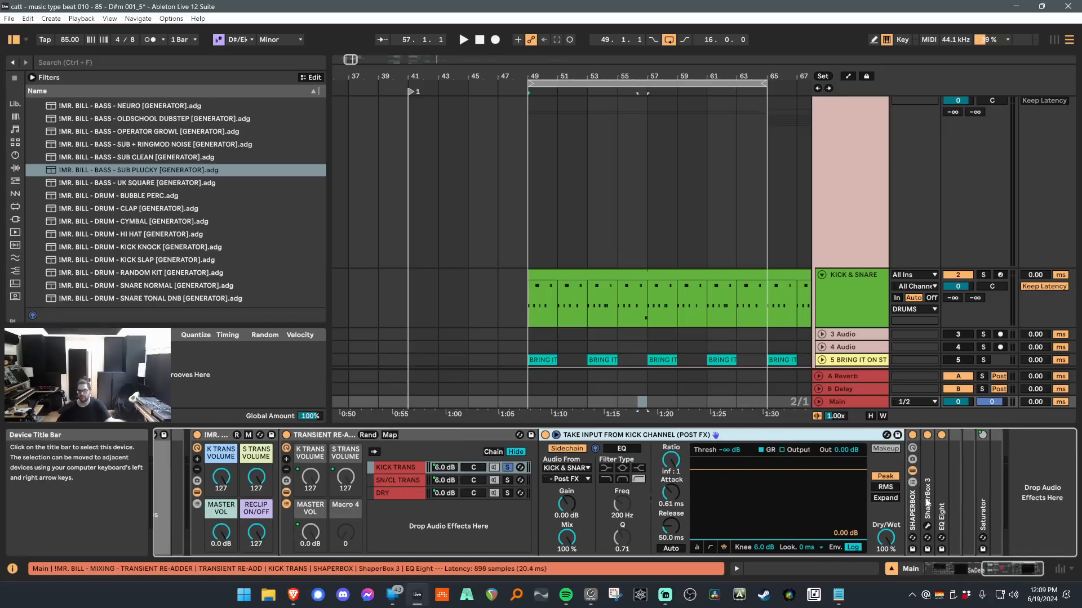
pyautogui.click(927, 526)
pyautogui.moveTo(573, 53); pyautogui.dragTo(581, 35)
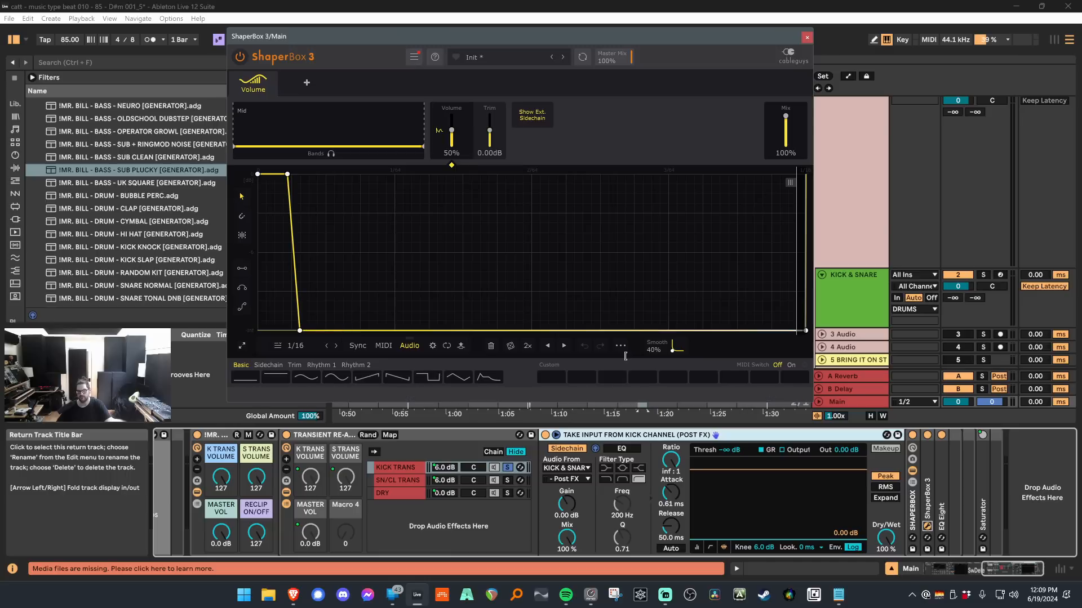
pyautogui.press('space')
# In the KICK & SNARE clips from bar 49 to 65, move the kick notes to KICK RACKS and the snare notes to SNARE RACKS.
pyautogui.click(838, 275)
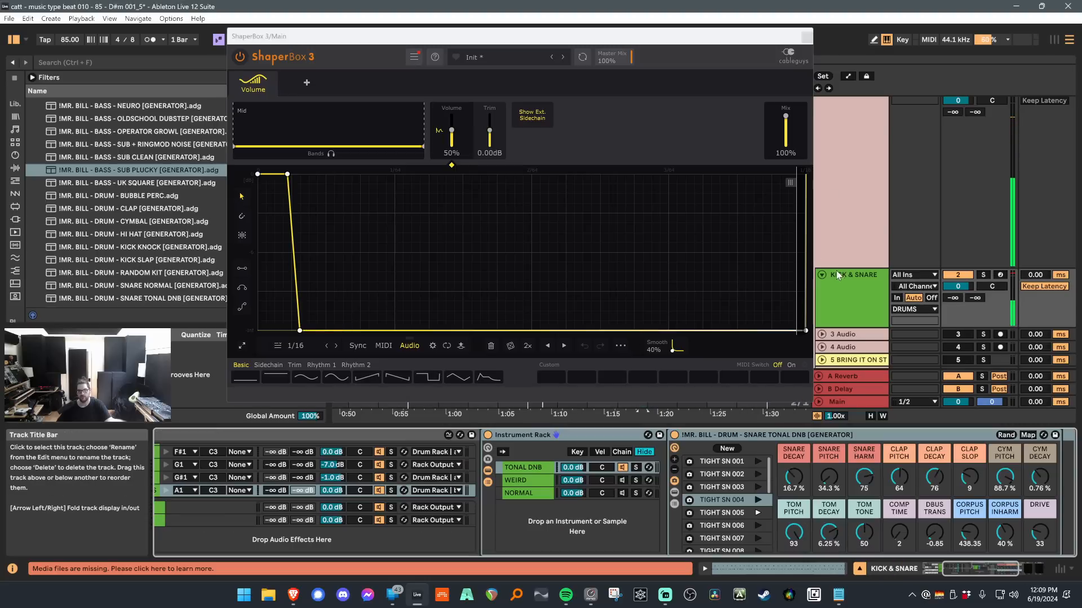
pyautogui.doubleClick(630, 304)
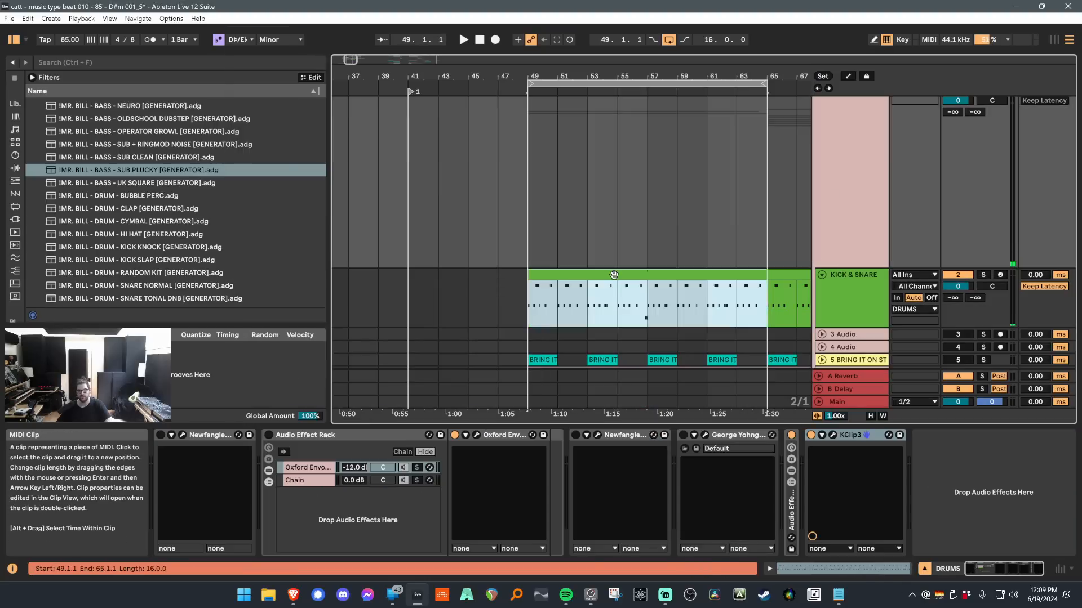
pyautogui.moveTo(630, 411); pyautogui.dragTo(629, 282)
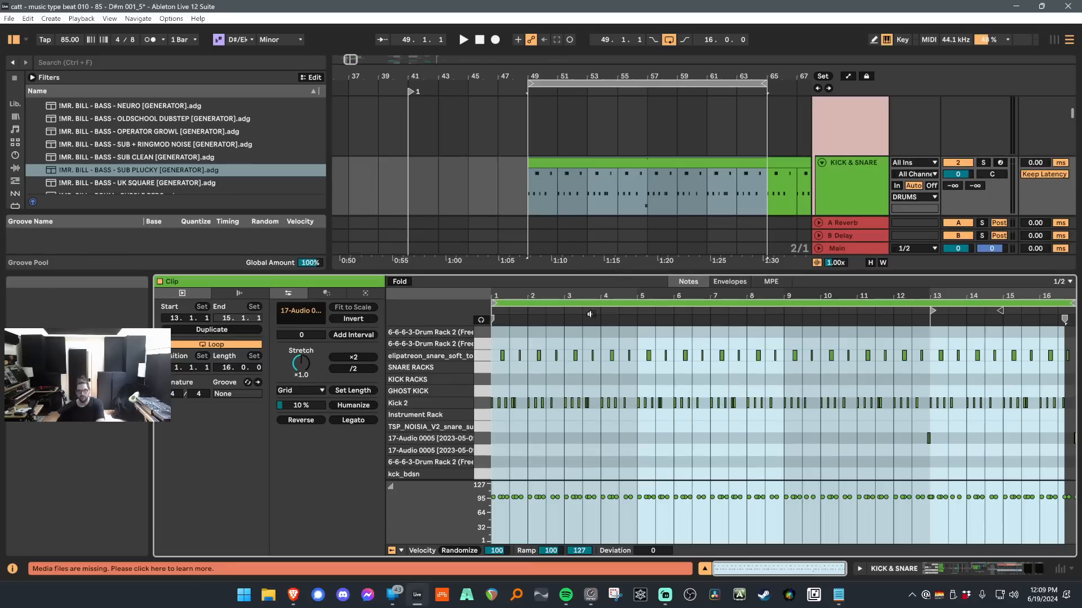
pyautogui.click(483, 403)
pyautogui.press('Up')
pyautogui.press('Up')
pyautogui.click(647, 186)
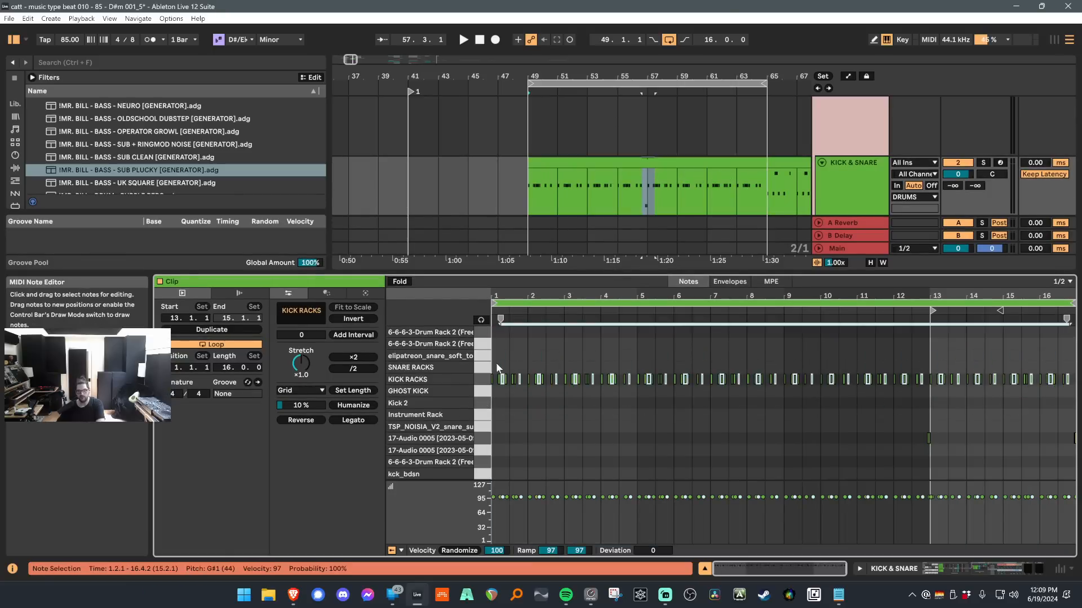
# Play the loop with the Main track's KICK TRANS ShaperBox 3 open, compare the kick waveform with the volume curve, and hide the window.
pyautogui.click(837, 248)
pyautogui.press('space')
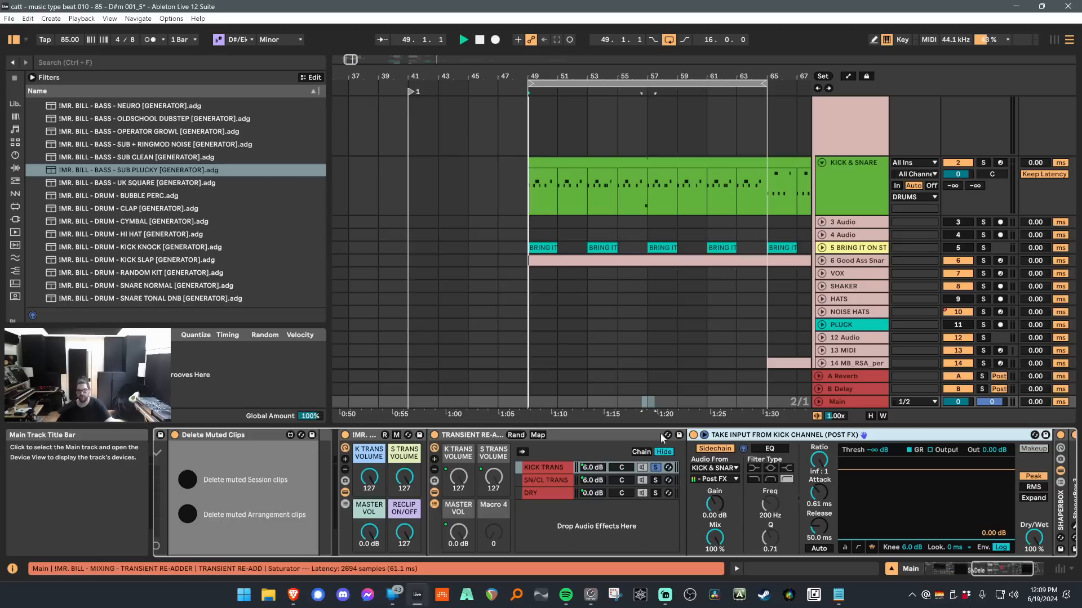
pyautogui.moveTo(1001, 563); pyautogui.dragTo(1012, 563)
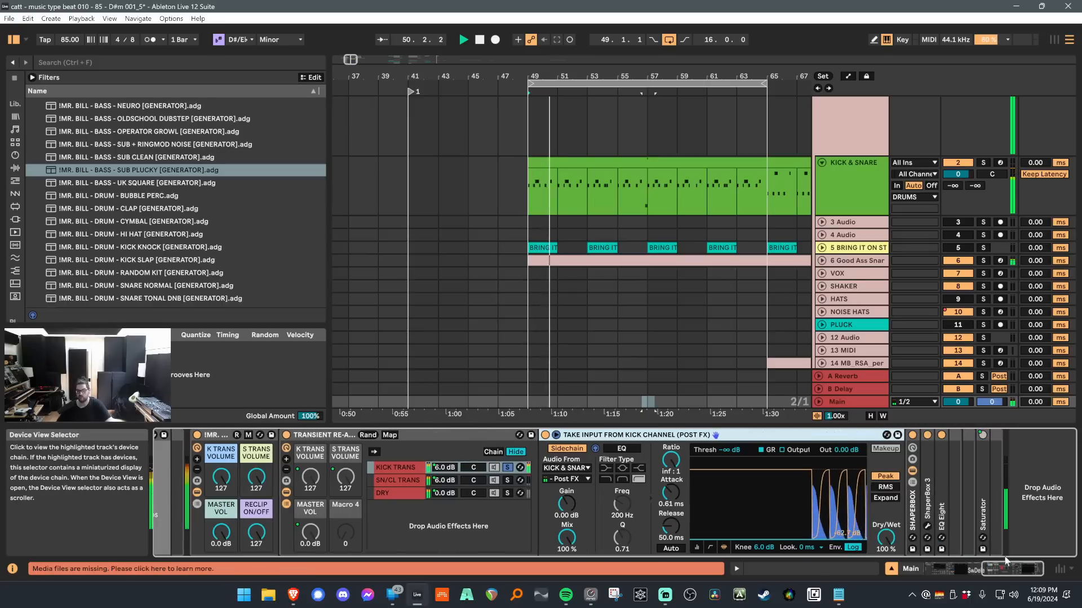
pyautogui.doubleClick(924, 508)
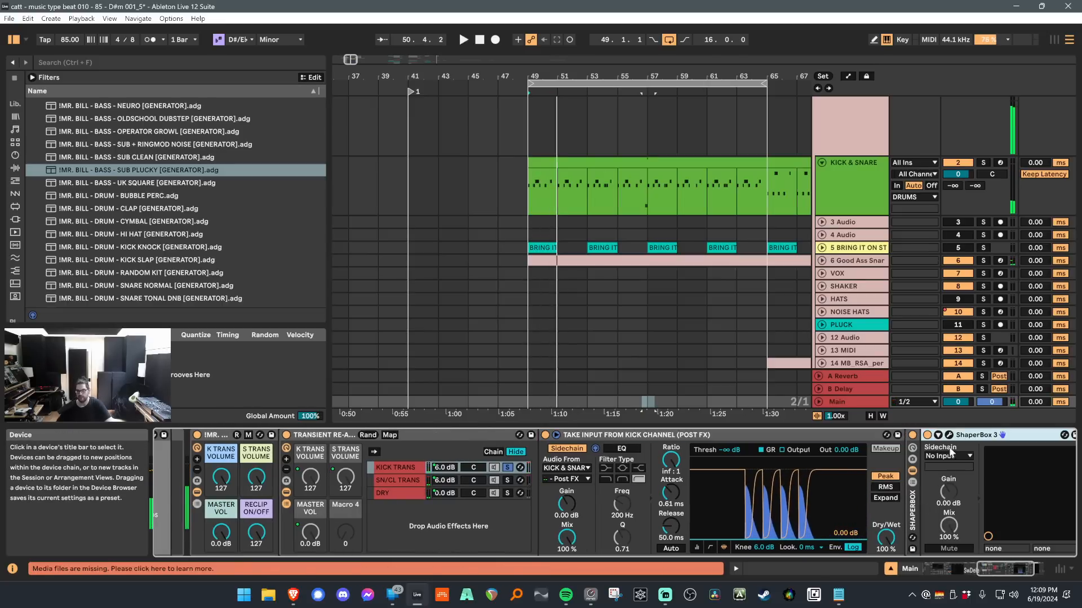
pyautogui.click(949, 435)
pyautogui.moveTo(996, 557); pyautogui.dragTo(1005, 559)
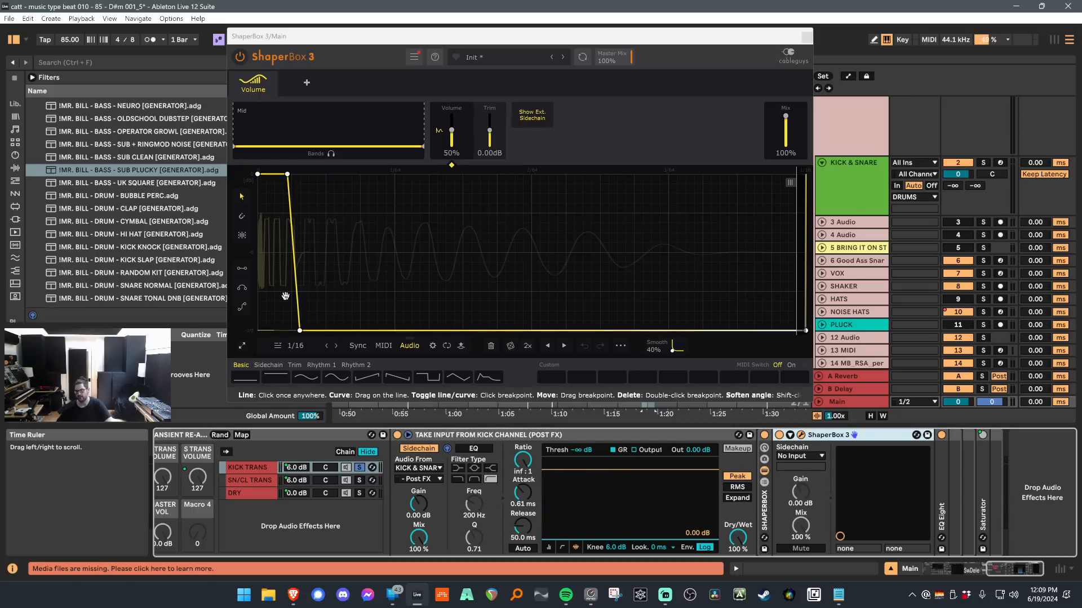
pyautogui.hotkey('ctrl', 'alt', 'p')
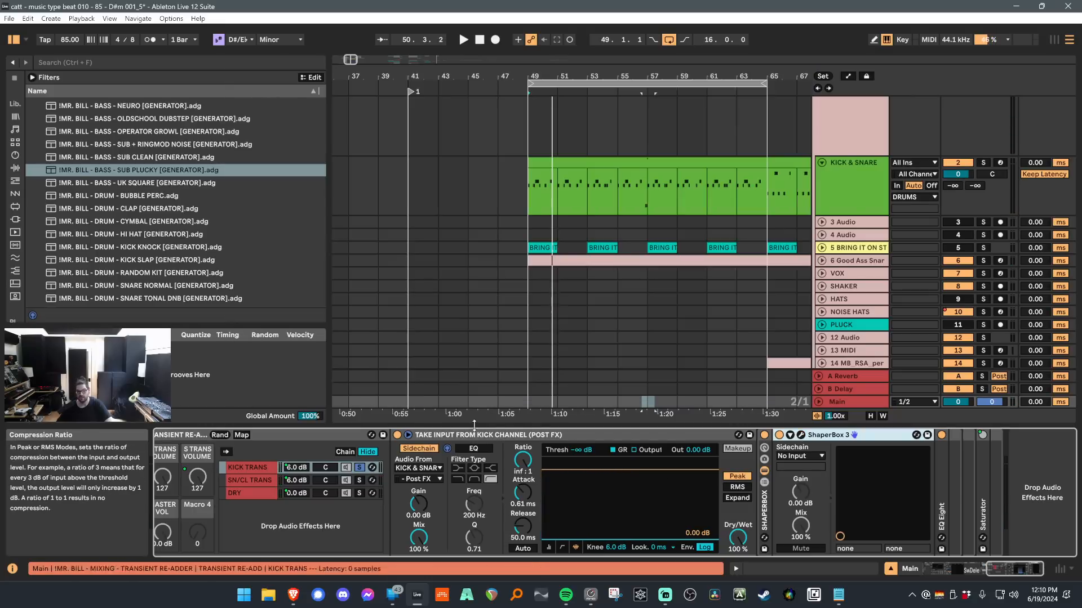
# Solo the SN/CL TRANS chain during playback to examine its ShaperBox 3 volume curve, and release the solo and close the window.
pyautogui.click(359, 480)
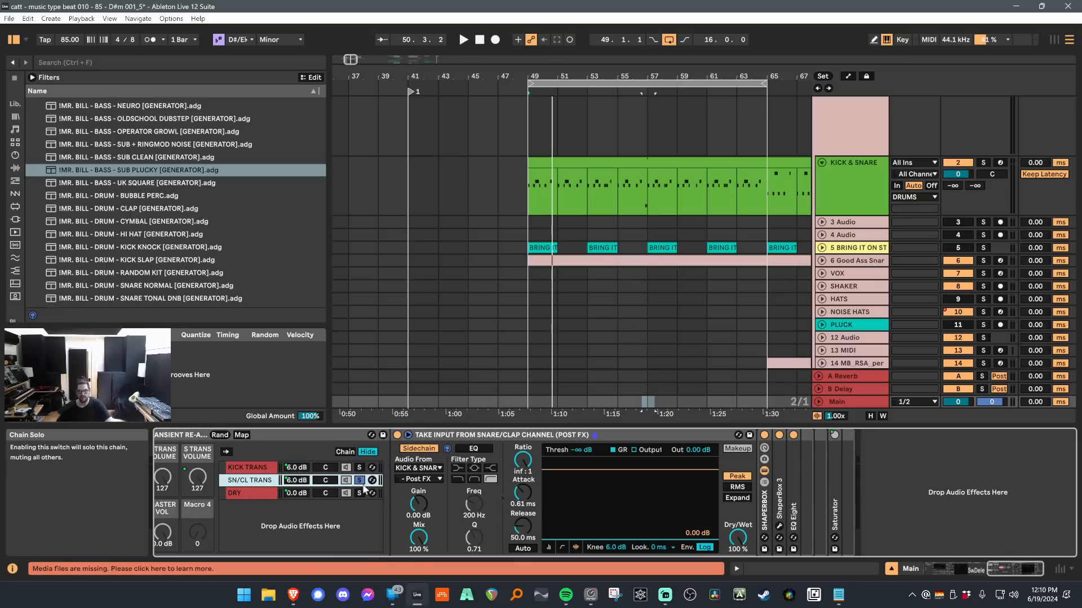
pyautogui.click(779, 526)
pyautogui.press('space')
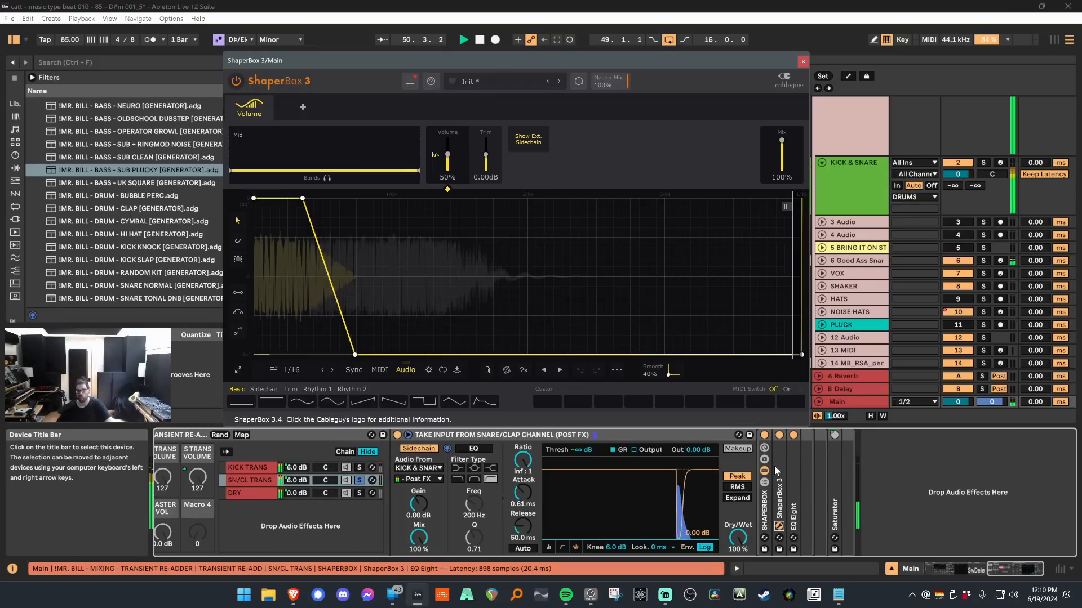
pyautogui.press('space')
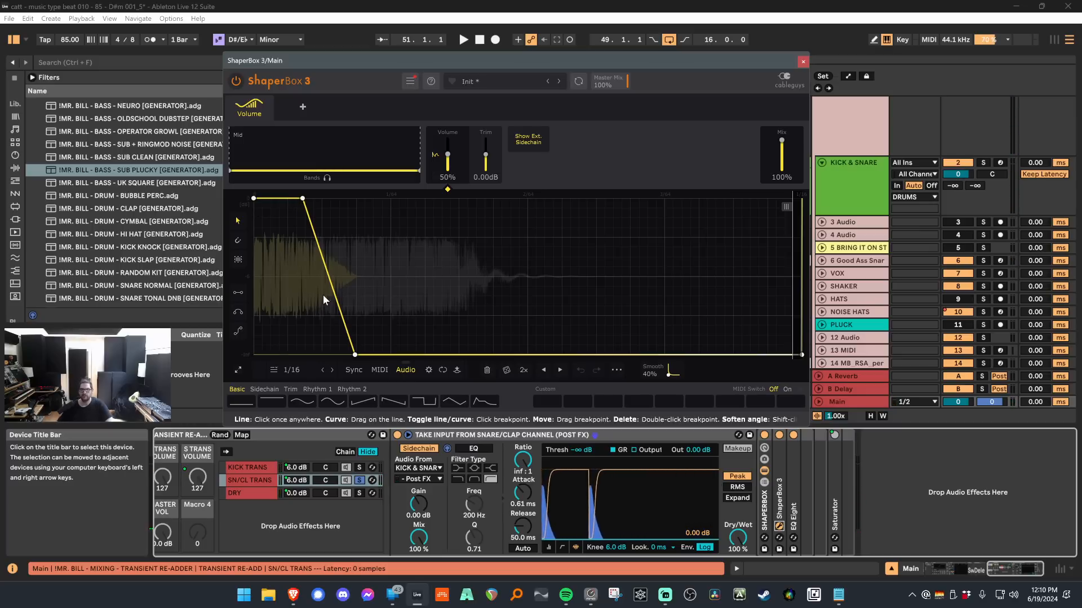
pyautogui.click(360, 481)
pyautogui.click(802, 62)
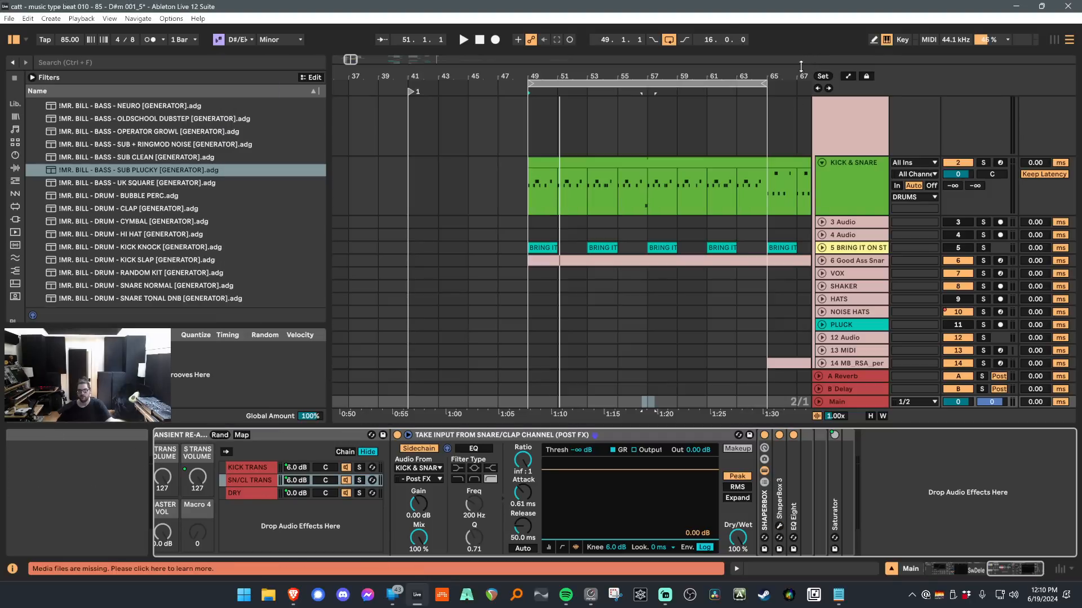
# Open the volume curves of the DRY chain's two ShaperBox 3 devices side by side.
pyautogui.click(248, 493)
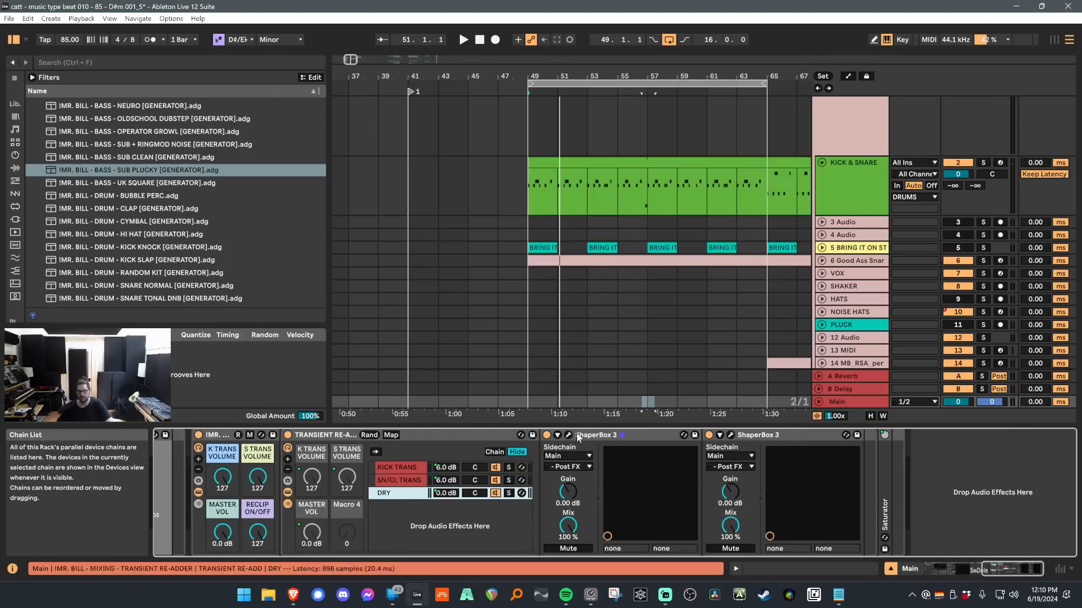
pyautogui.click(569, 435)
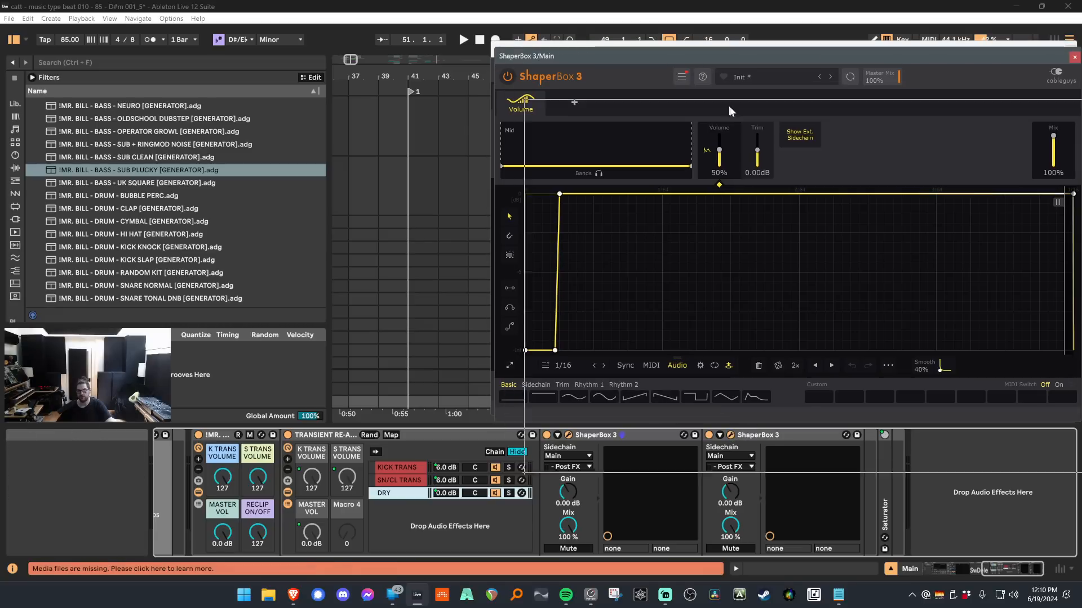
pyautogui.moveTo(655, 56); pyautogui.dragTo(743, 24)
# Check the sidechain source and tapping point of the DRY chain's two ShaperBox 3 devices without changing them.
pyautogui.click(573, 456)
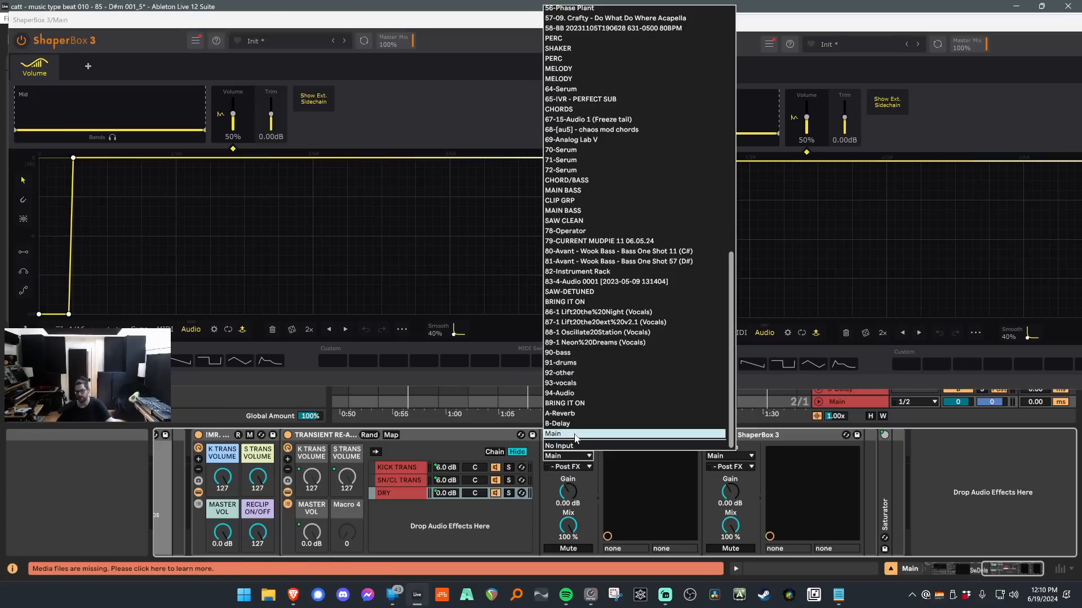
pyautogui.click(575, 435)
pyautogui.click(578, 467)
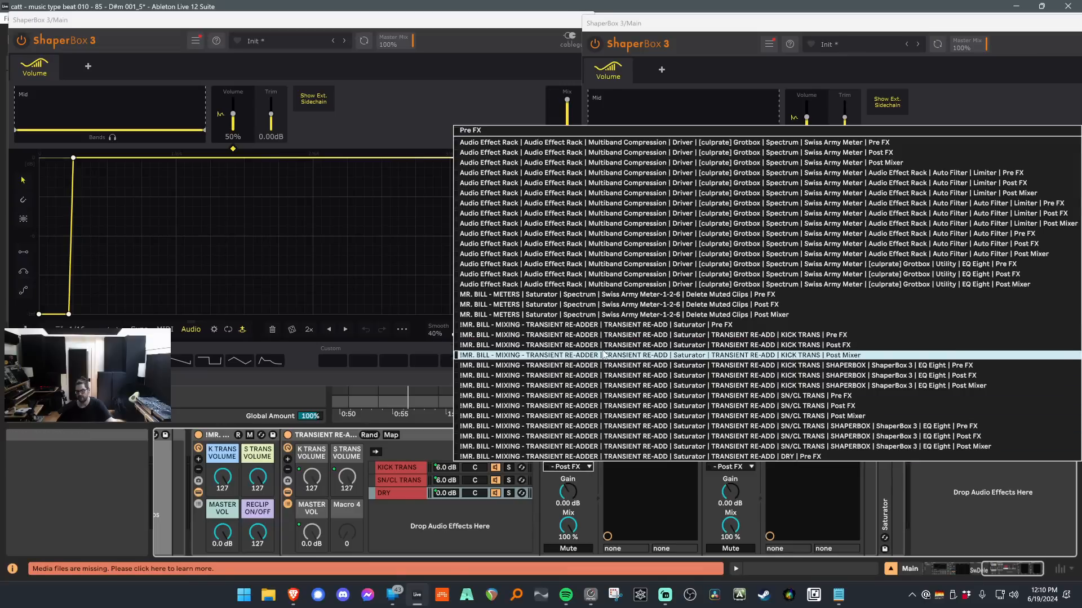
pyautogui.click(811, 345)
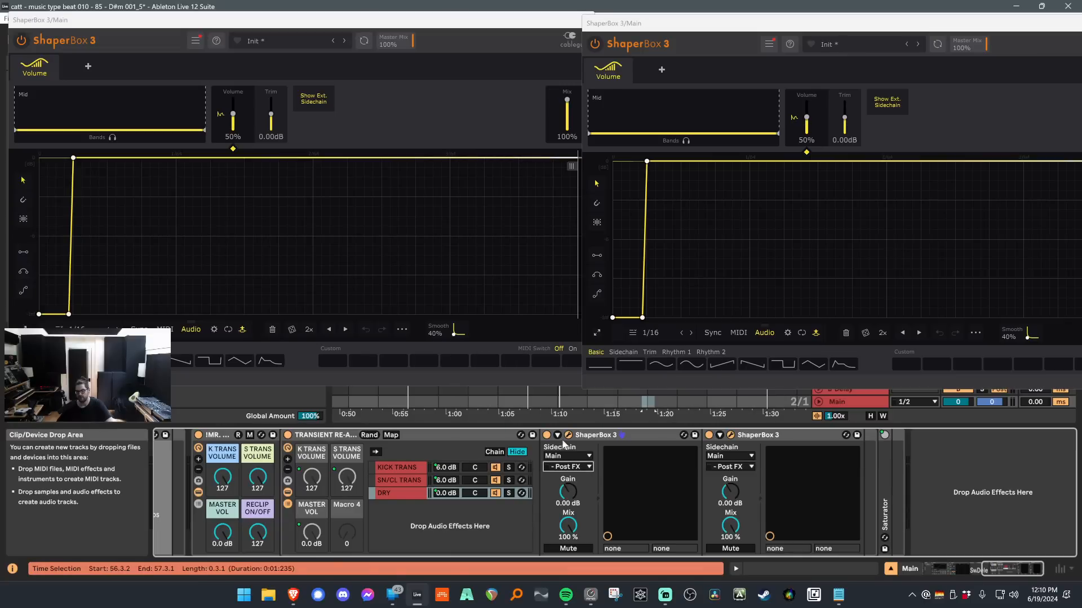
pyautogui.click(414, 469)
pyautogui.click(412, 499)
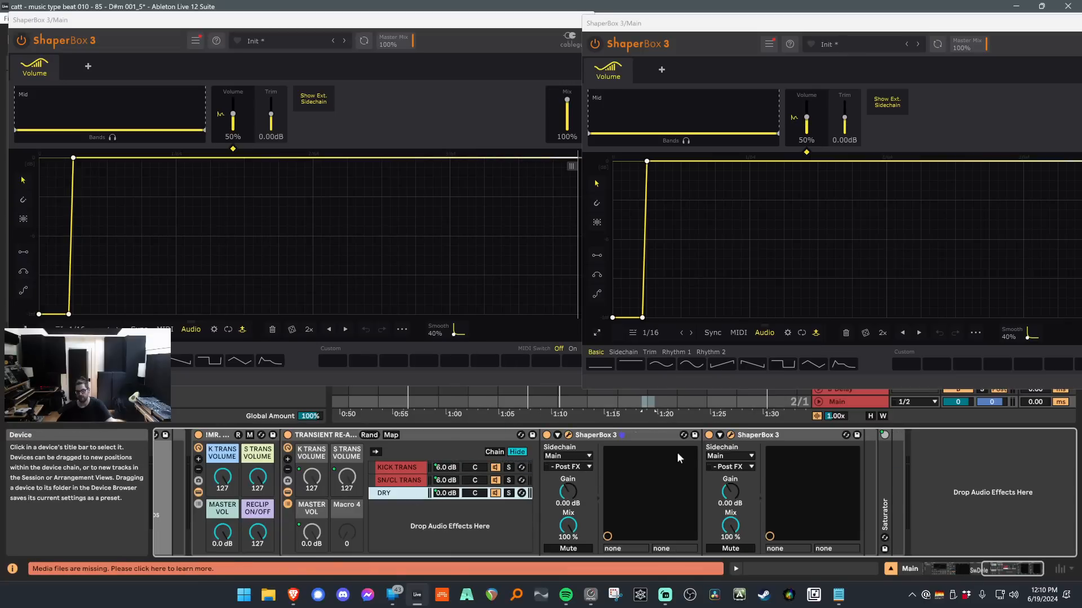
pyautogui.click(735, 467)
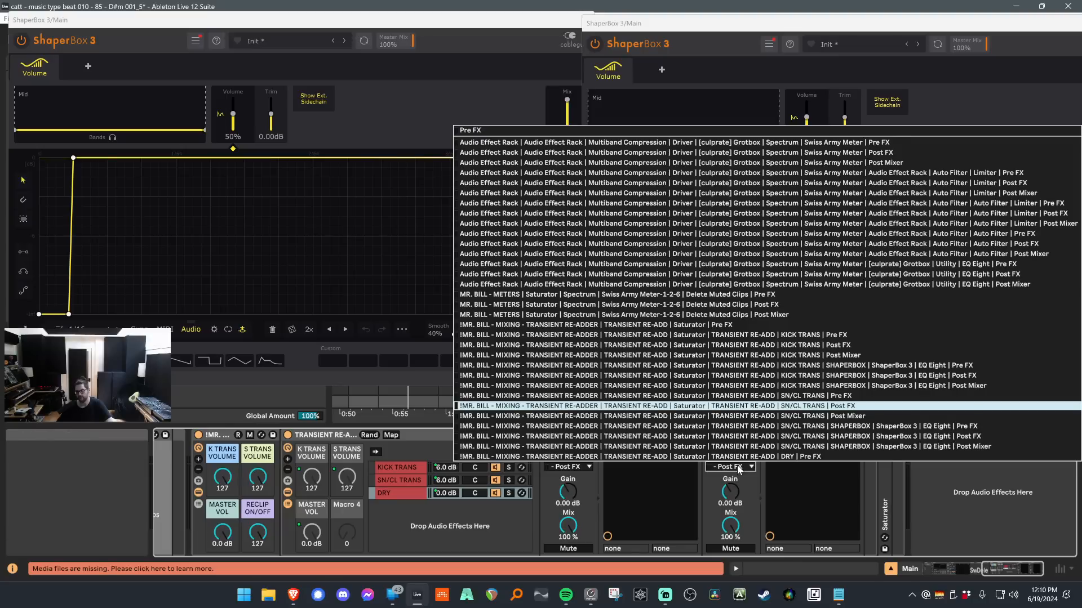
pyautogui.click(740, 470)
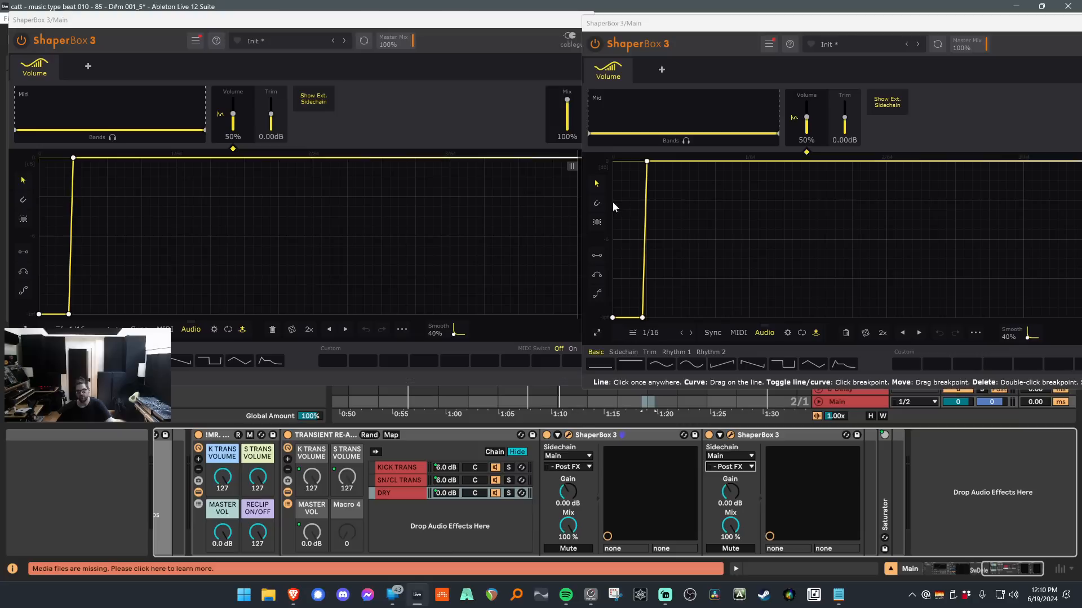
# Play the set to watch the kick and snare waveforms in both DRY chain ShaperBox 3 windows, and close the windows.
pyautogui.press('space')
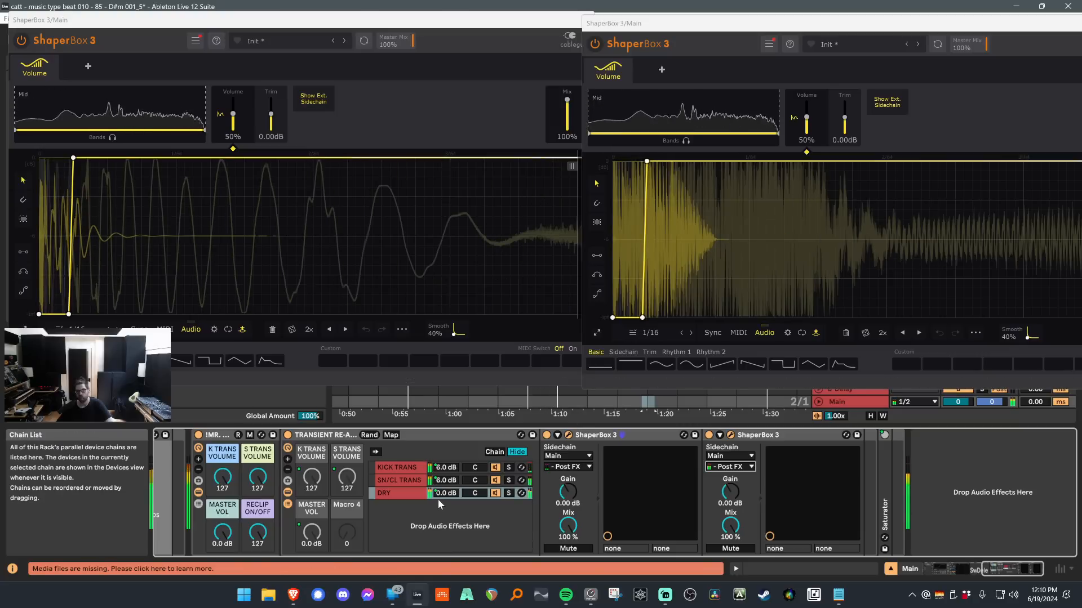
pyautogui.click(567, 435)
pyautogui.moveTo(1006, 30); pyautogui.dragTo(770, 36)
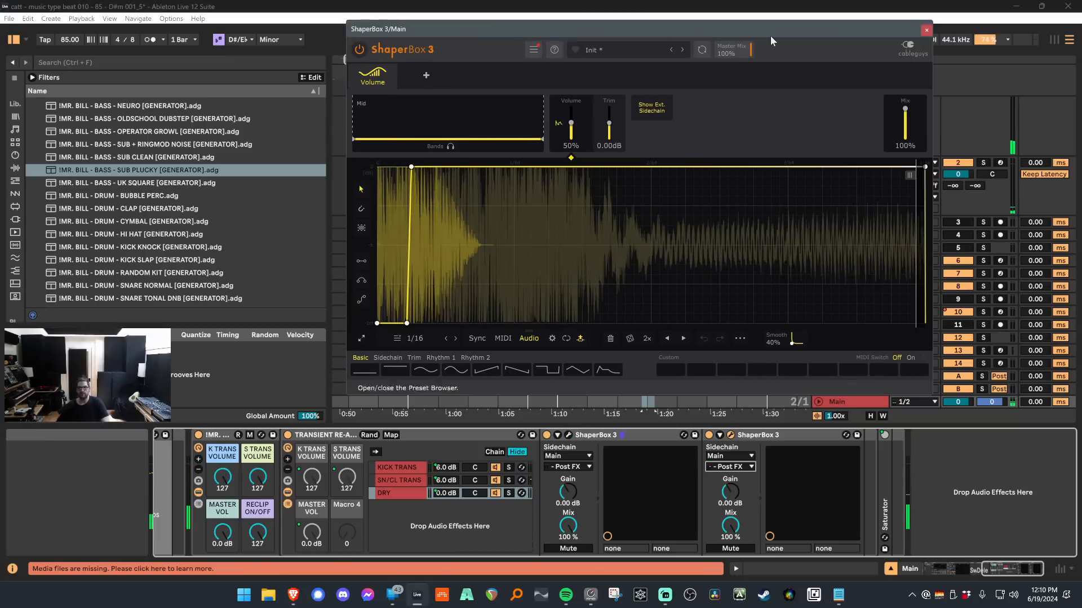
pyautogui.click(927, 30)
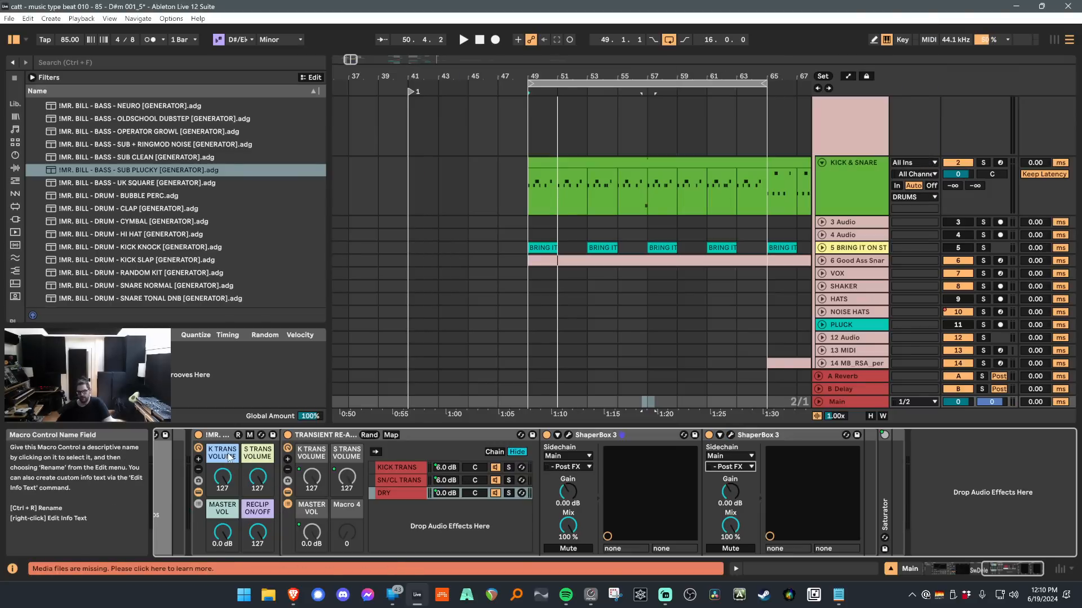
# Try lowering the S TRANS VOLUME macro and undo it, hiding and showing the rack's inner devices.
pyautogui.click(199, 492)
pyautogui.moveTo(257, 478); pyautogui.dragTo(257, 540)
pyautogui.hotkey('ctrl', 'z')
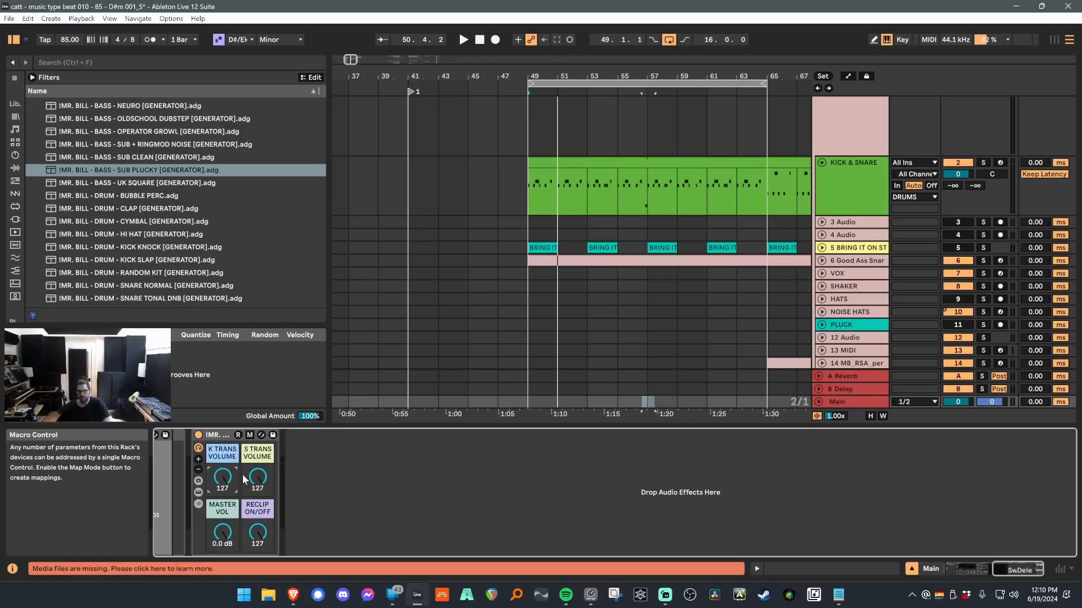
pyautogui.click(198, 492)
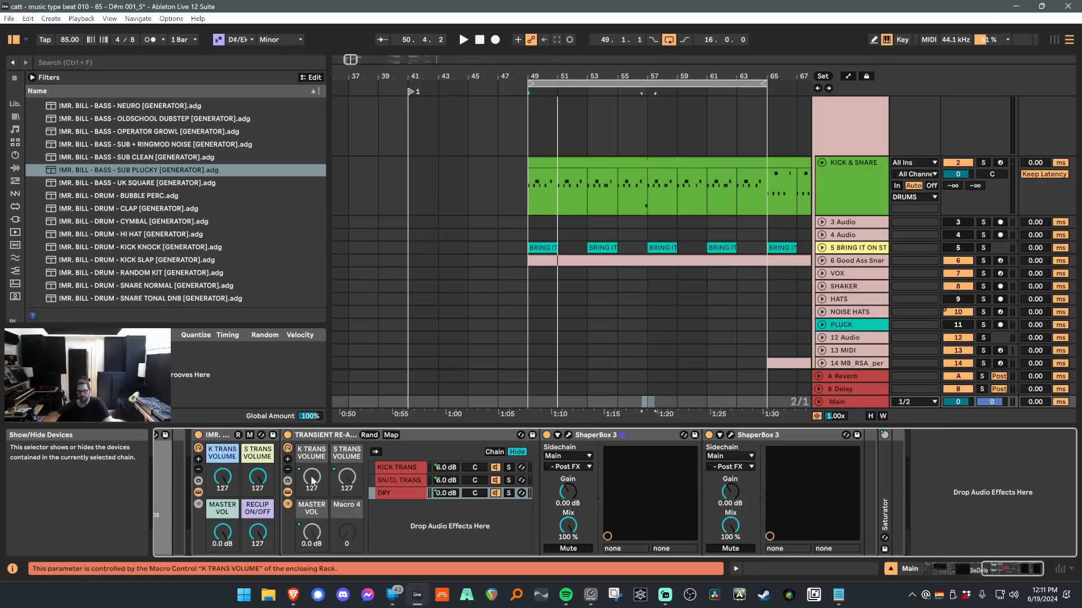
pyautogui.click(198, 492)
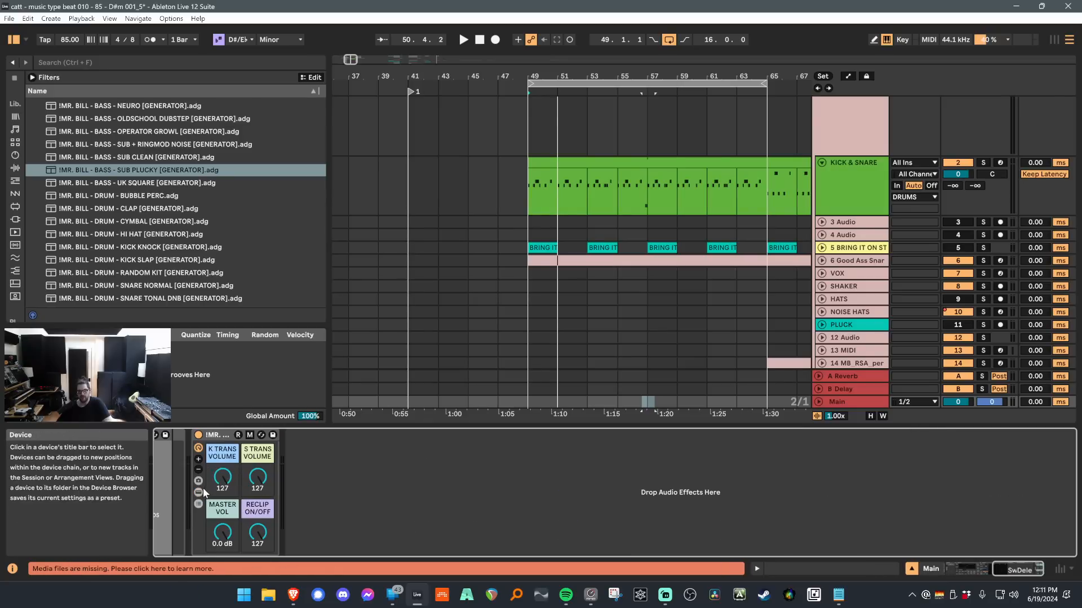
pyautogui.click(198, 492)
# Set the K TRANS VOLUME and S TRANS VOLUME macros to 0, lower MASTER VOL to -6.0 dB, and raise both transient volumes to 127.
pyautogui.moveTo(222, 477); pyautogui.dragTo(258, 481)
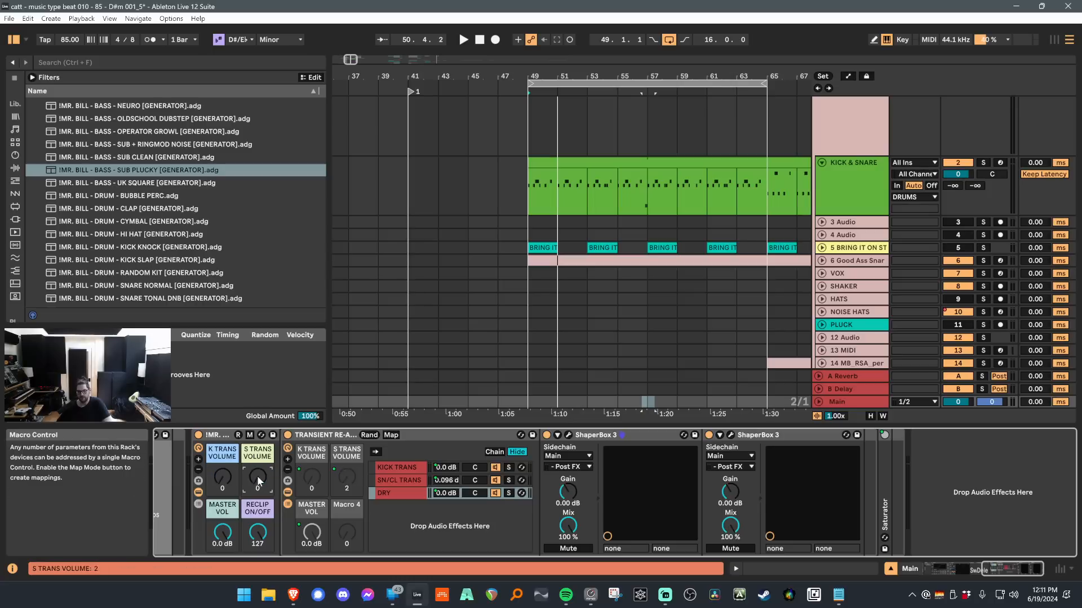
pyautogui.doubleClick(228, 533)
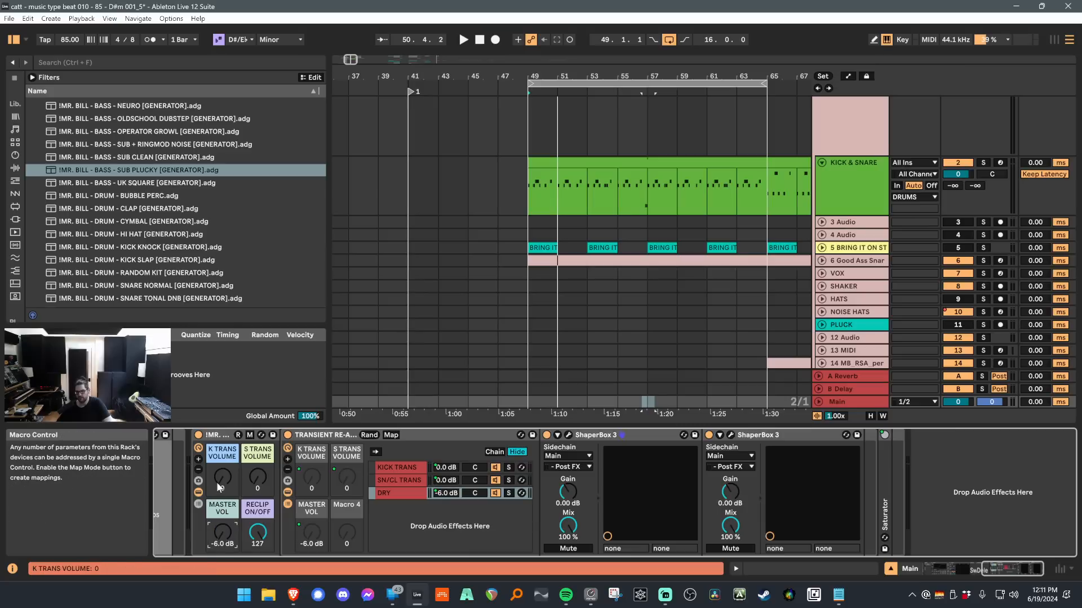
pyautogui.moveTo(226, 480); pyautogui.dragTo(255, 469)
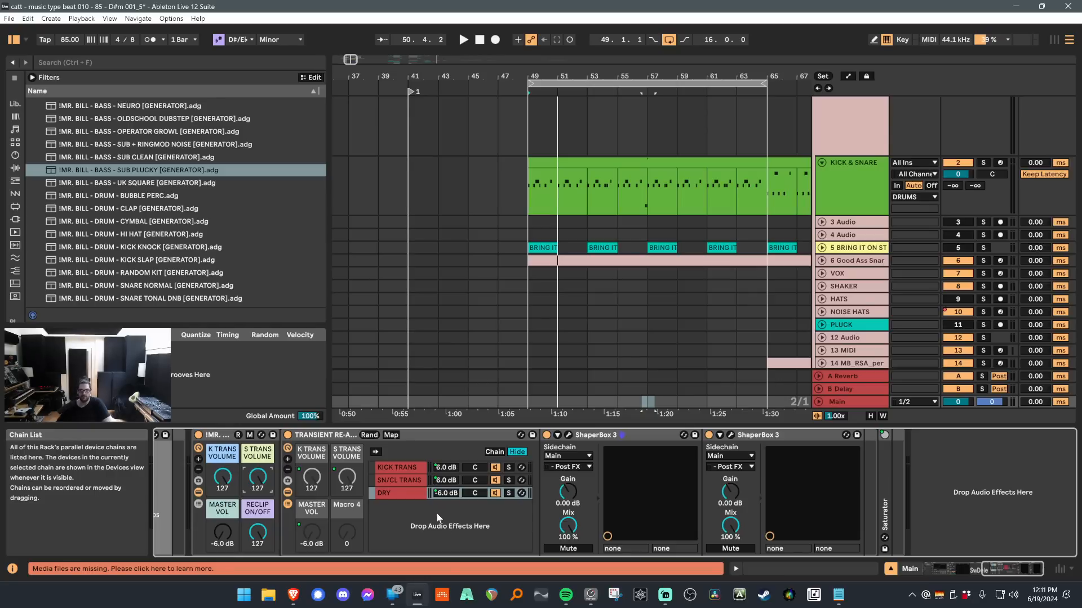
# Play the set briefly at the reduced master volume, and restore the MASTER VOL macro to 0.0 dB.
pyautogui.press('space')
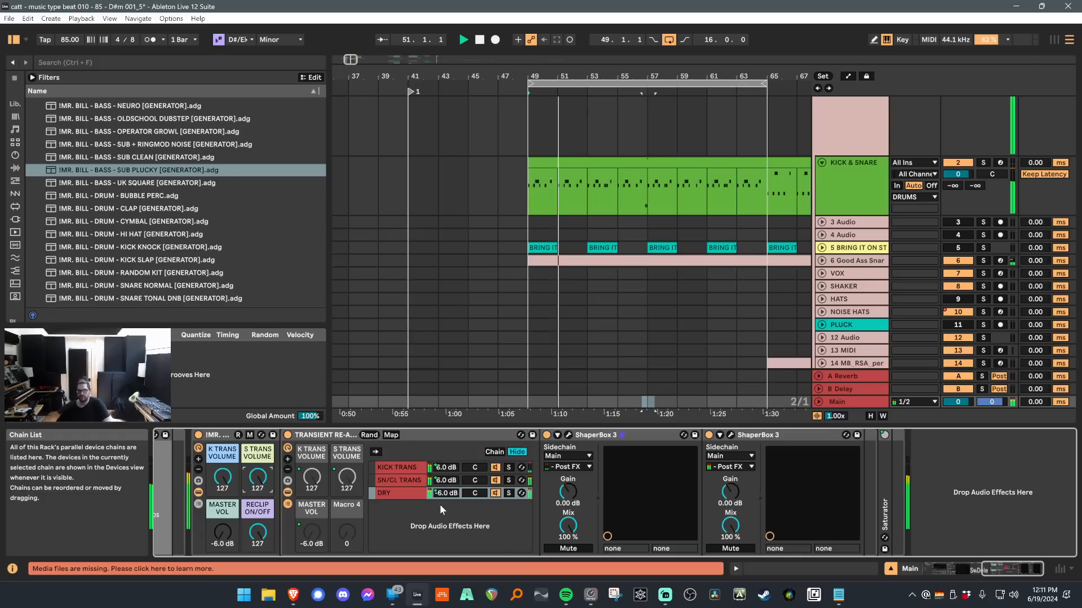
pyautogui.press('space')
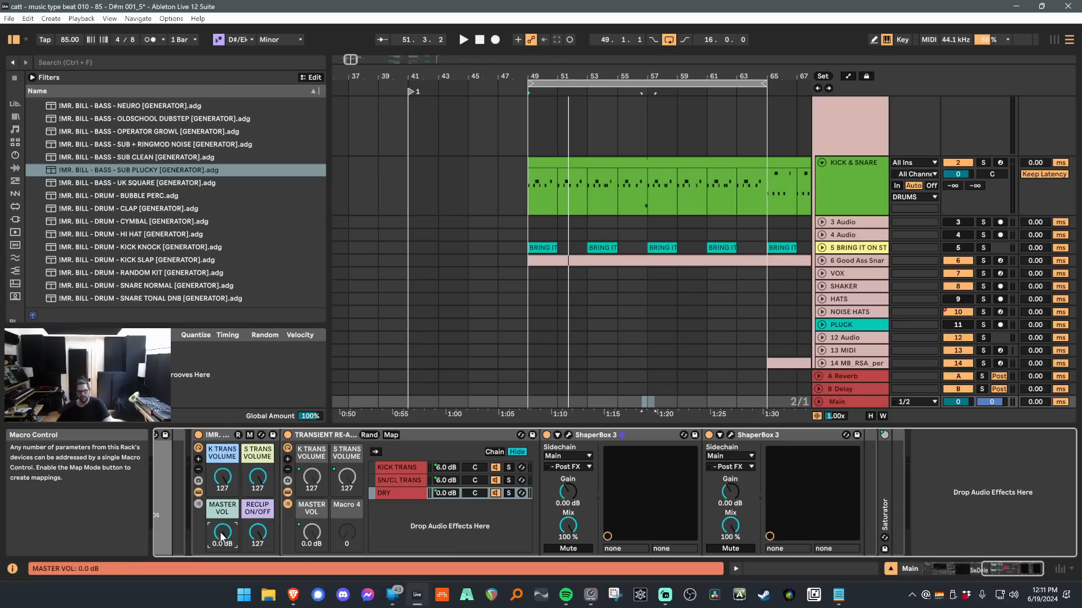
pyautogui.moveTo(219, 479); pyautogui.dragTo(219, 488)
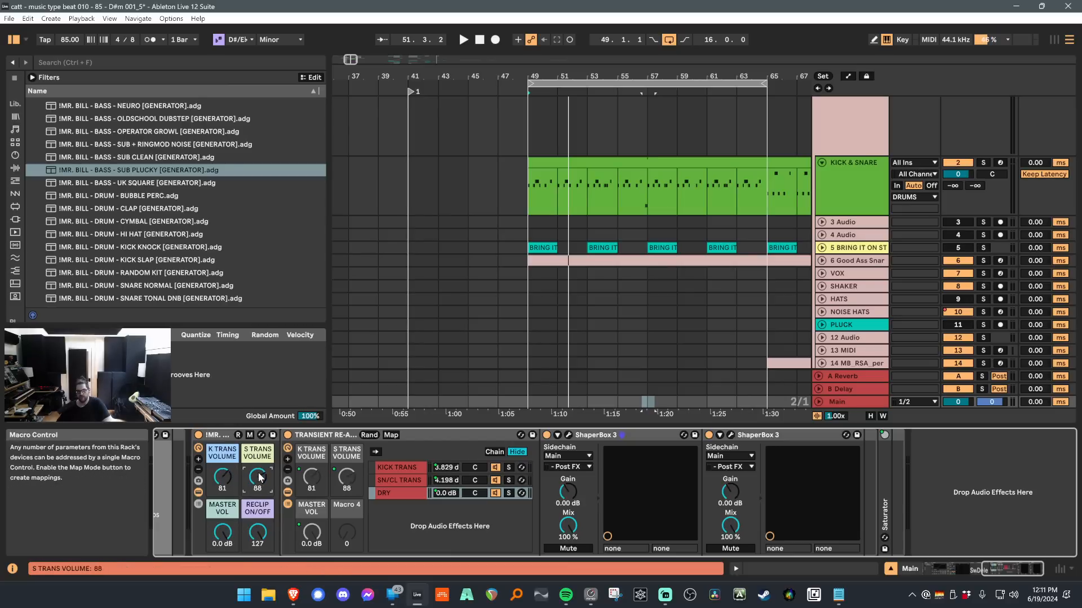
# Try K TRANS VOLUME at 68 and S TRANS VOLUME at 64, play the set, and return both macros to 127.
pyautogui.moveTo(224, 466); pyautogui.dragTo(228, 477)
pyautogui.scroll(-7, 257, 479)
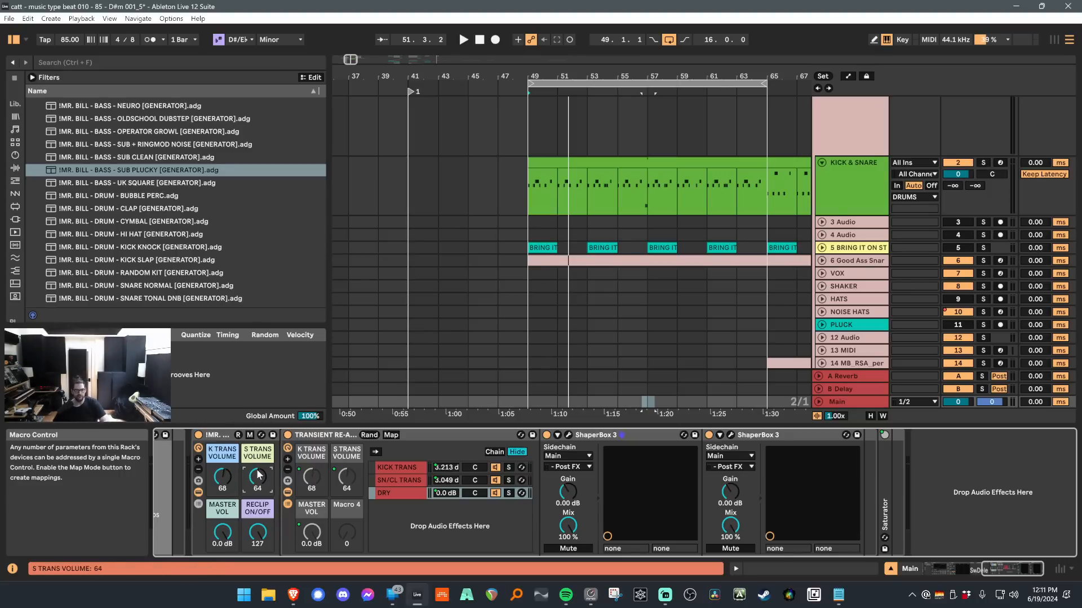
pyautogui.press('space')
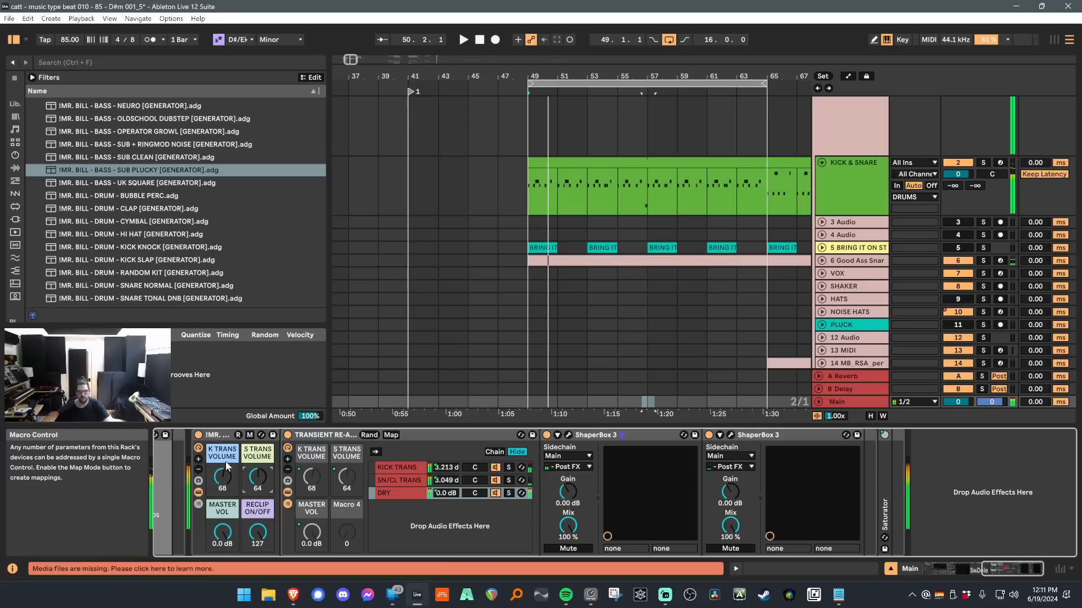
pyautogui.moveTo(225, 461); pyautogui.dragTo(229, 481)
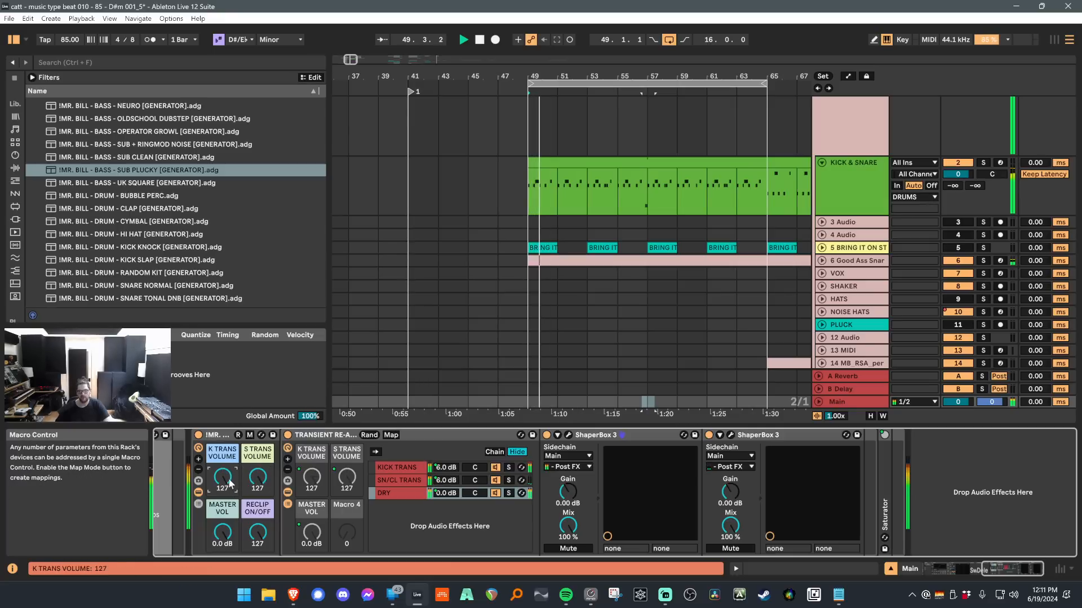
# Examine the Saturator at the end of the TRANSIENT RE-ADDER chain, and fold it and the whole rack.
pyautogui.doubleClick(883, 472)
pyautogui.click(1012, 571)
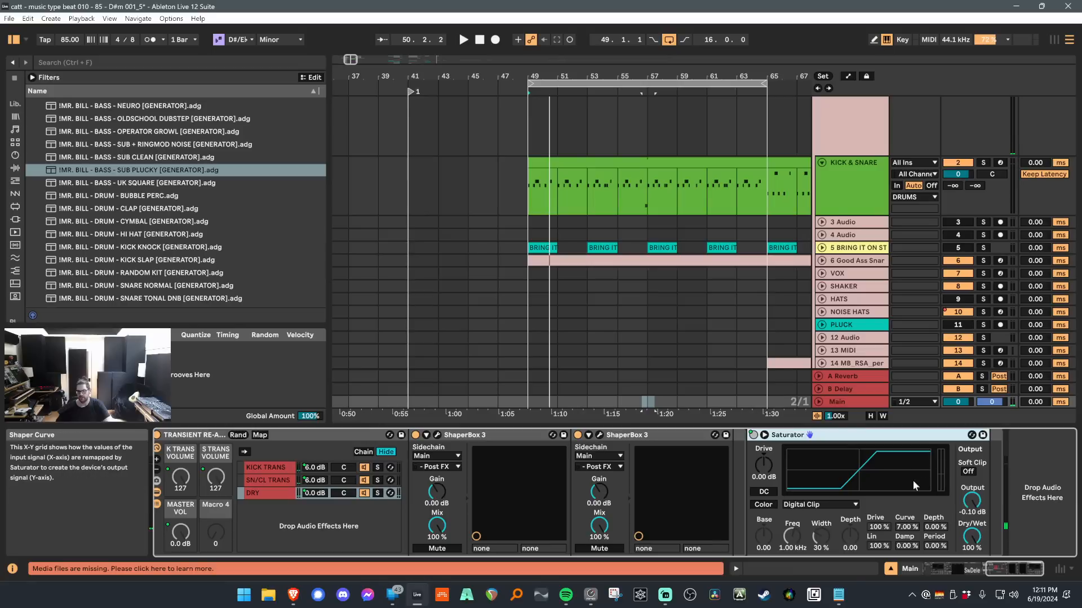
pyautogui.doubleClick(840, 436)
pyautogui.scroll(3, 540, 459)
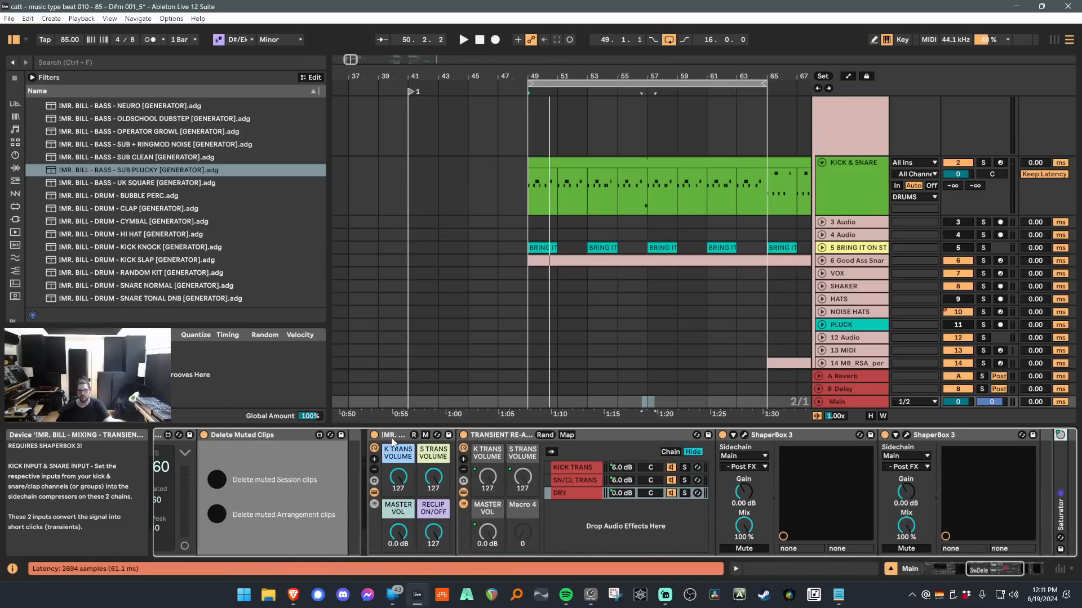
pyautogui.doubleClick(391, 438)
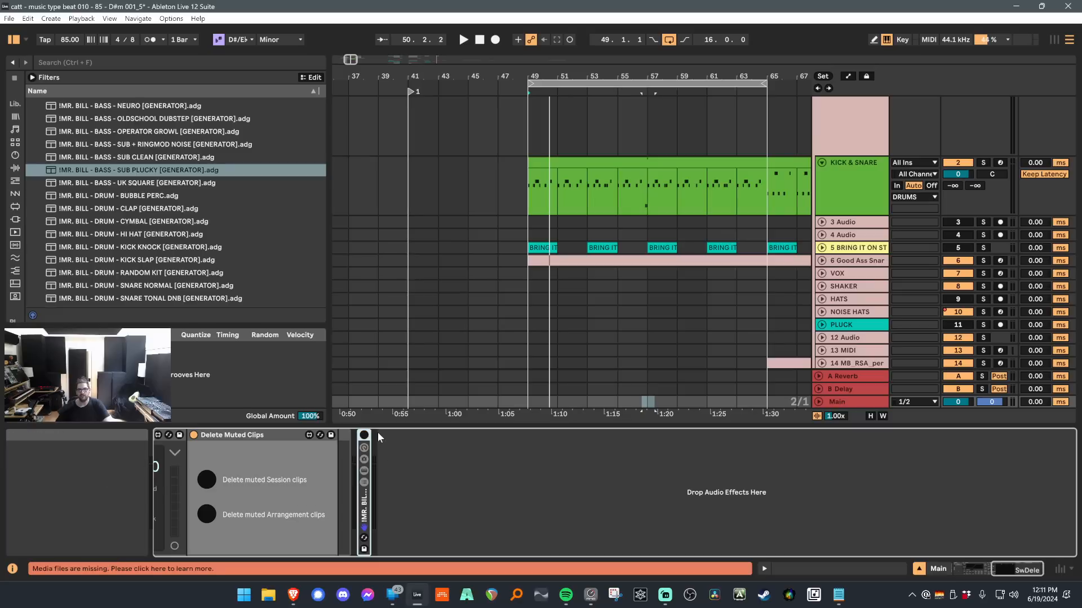
# Show the KICK & SNARE track's devices, solo the track and select its MIDI clip from bar 49 to 65.
pyautogui.scroll(-3, 797, 293)
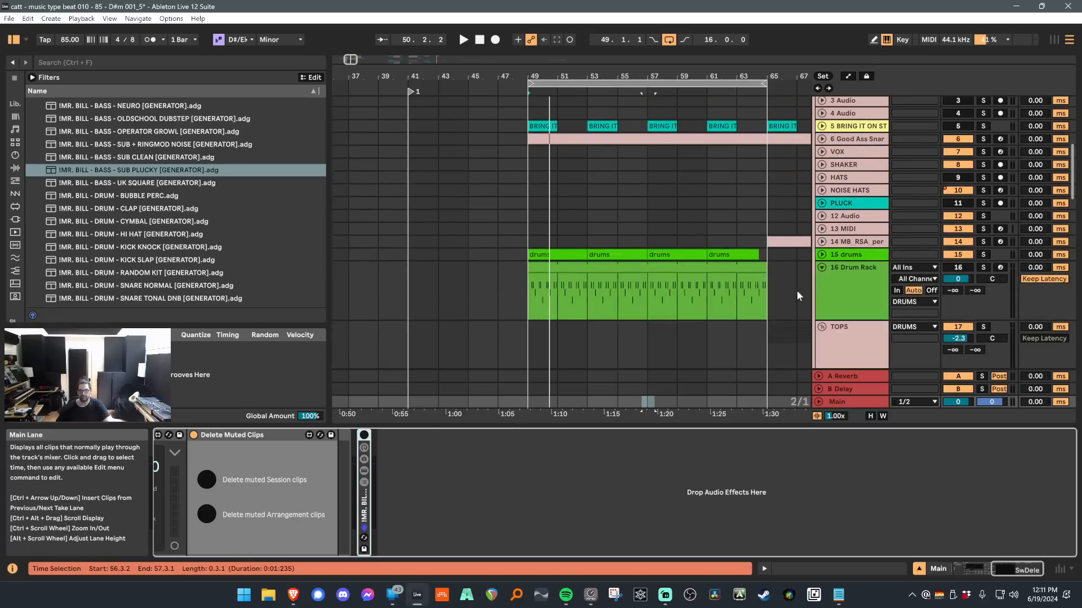
pyautogui.moveTo(823, 427); pyautogui.dragTo(828, 536)
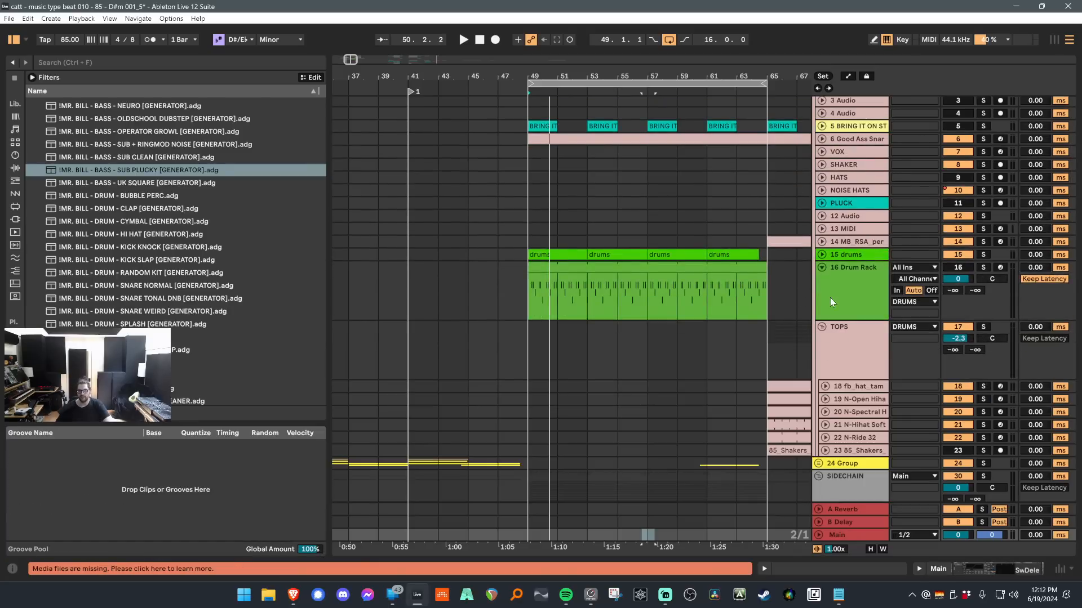
pyautogui.scroll(3, 832, 230)
pyautogui.doubleClick(832, 218)
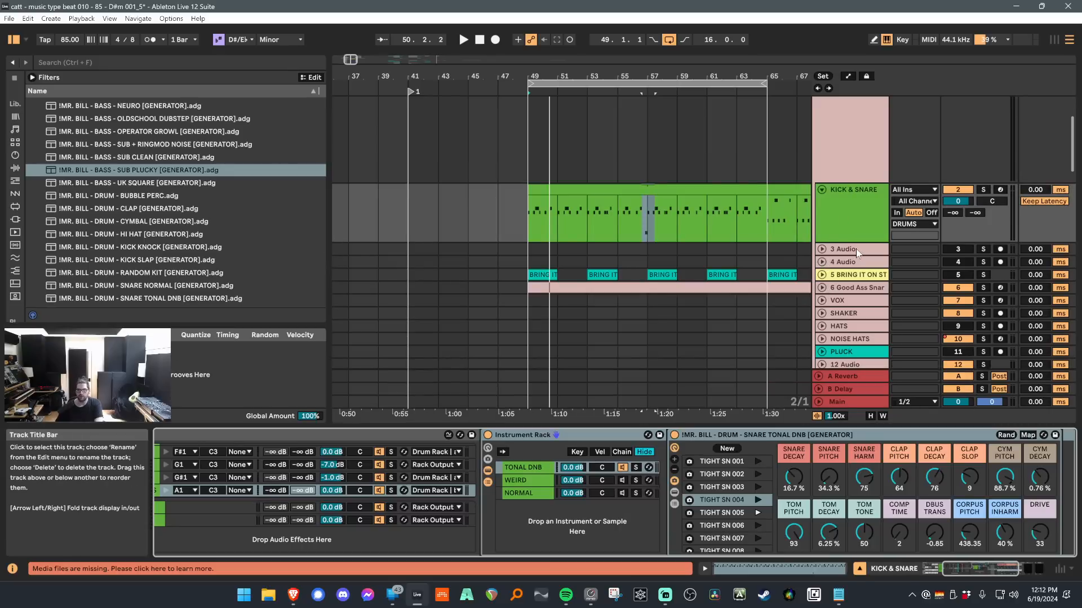
pyautogui.click(983, 190)
pyautogui.click(602, 190)
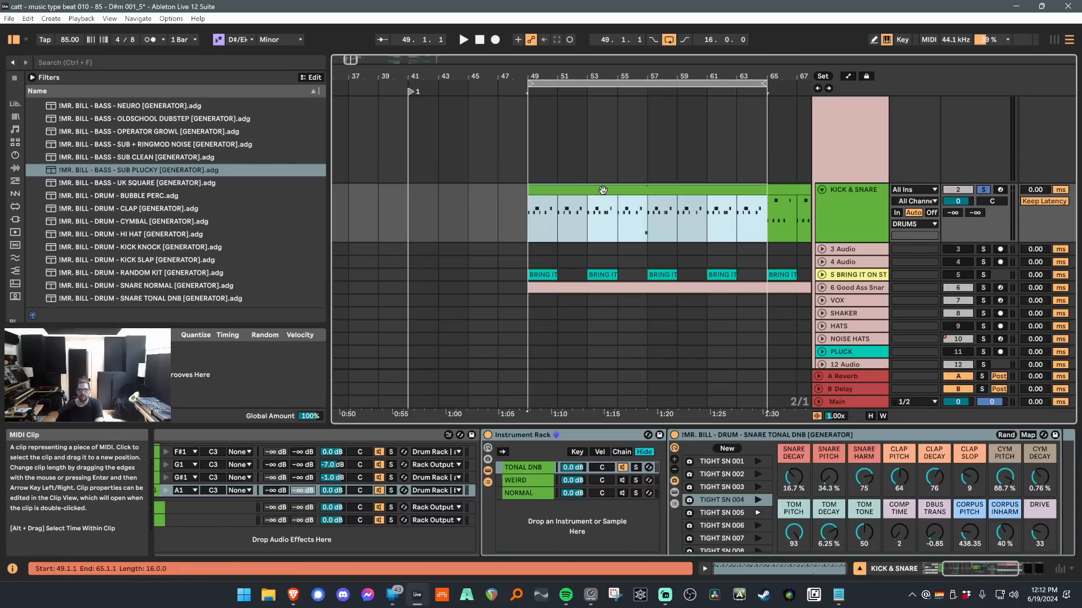
# Select the KICK RACKS pad in the Drum Rack and show its Instrument Rack with the SLAP and KNOCK chains.
pyautogui.hscroll(-5, 948, 550)
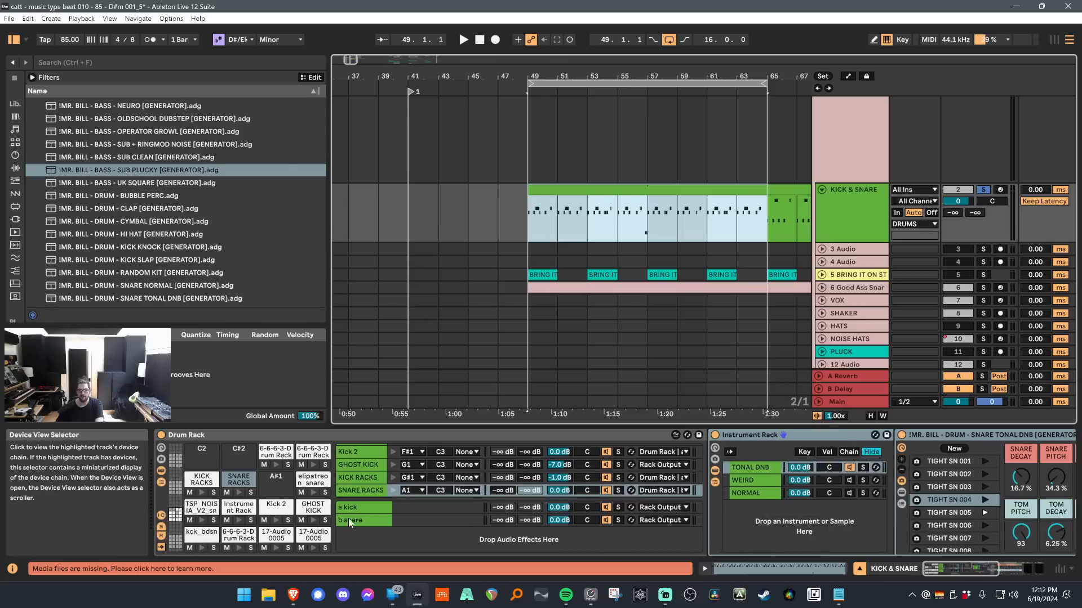
pyautogui.click(200, 480)
pyautogui.hscroll(5, 978, 559)
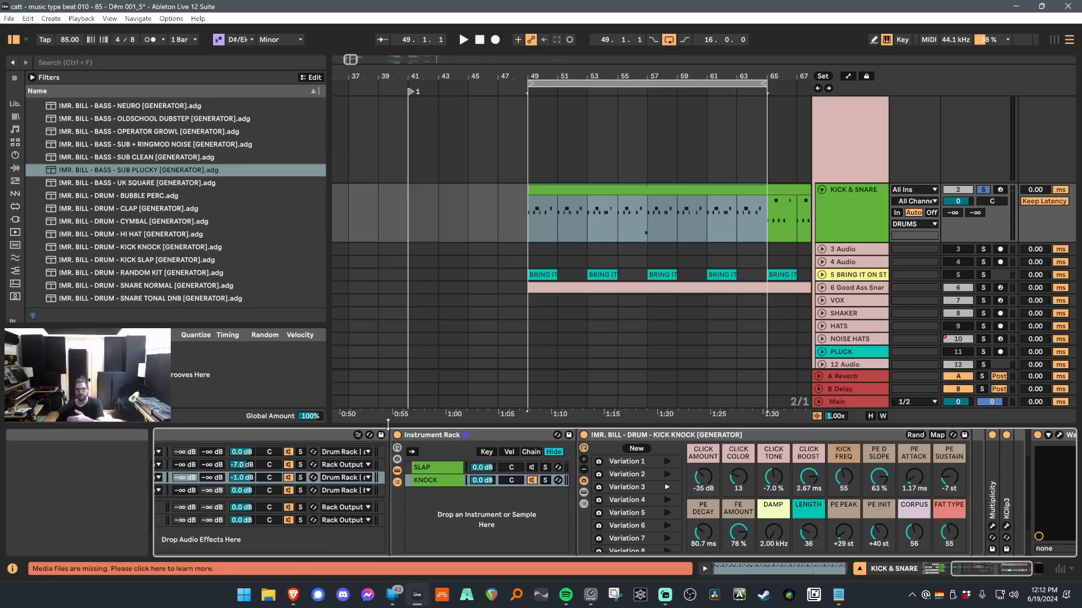
# Look through the Mr. Bill DRUM generator presets in the browser, from BUBBLE PERC to CYMBAL and HI HAT.
pyautogui.scroll(-5, 161, 182)
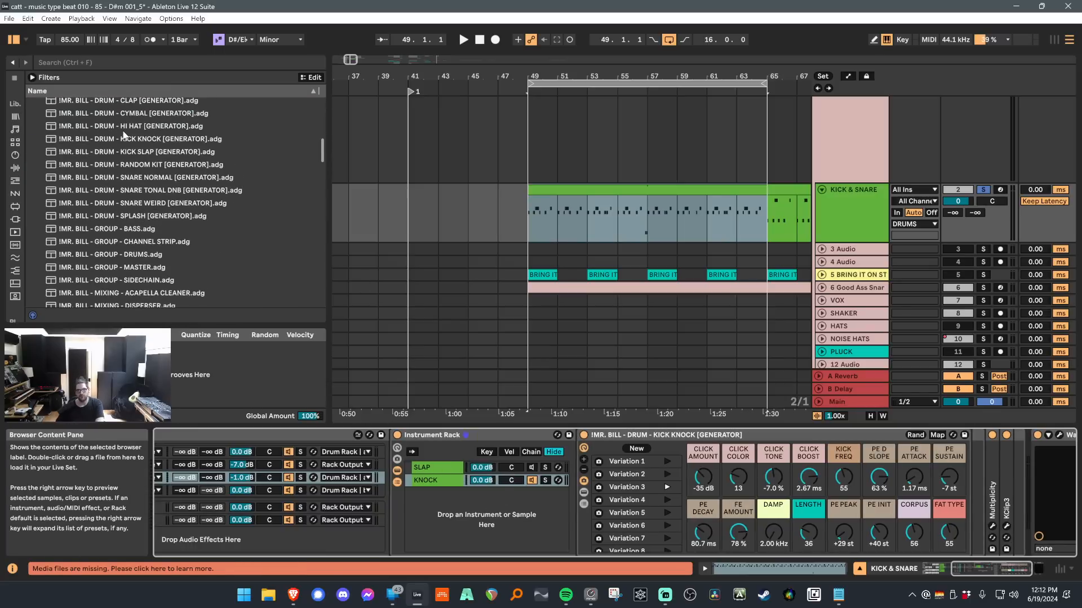
pyautogui.scroll(2, 124, 135)
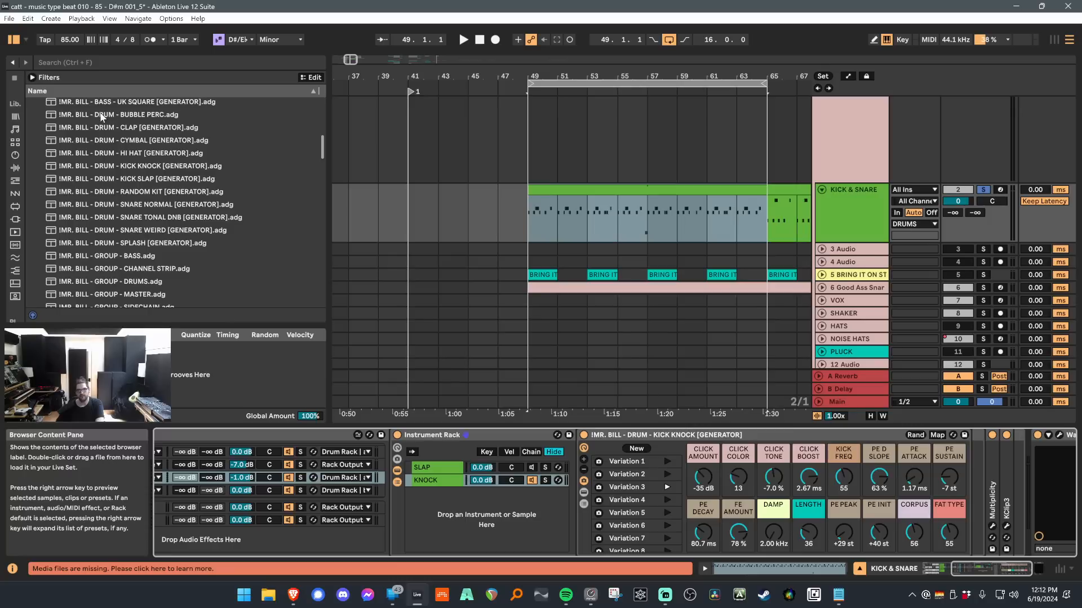
pyautogui.click(103, 117)
pyautogui.click(106, 139)
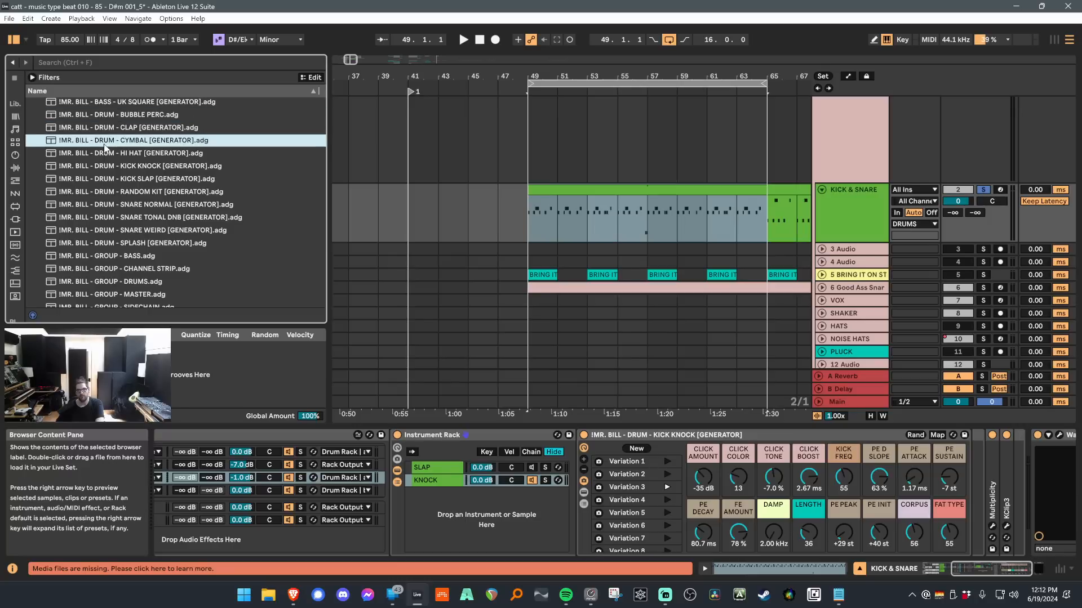
pyautogui.click(111, 154)
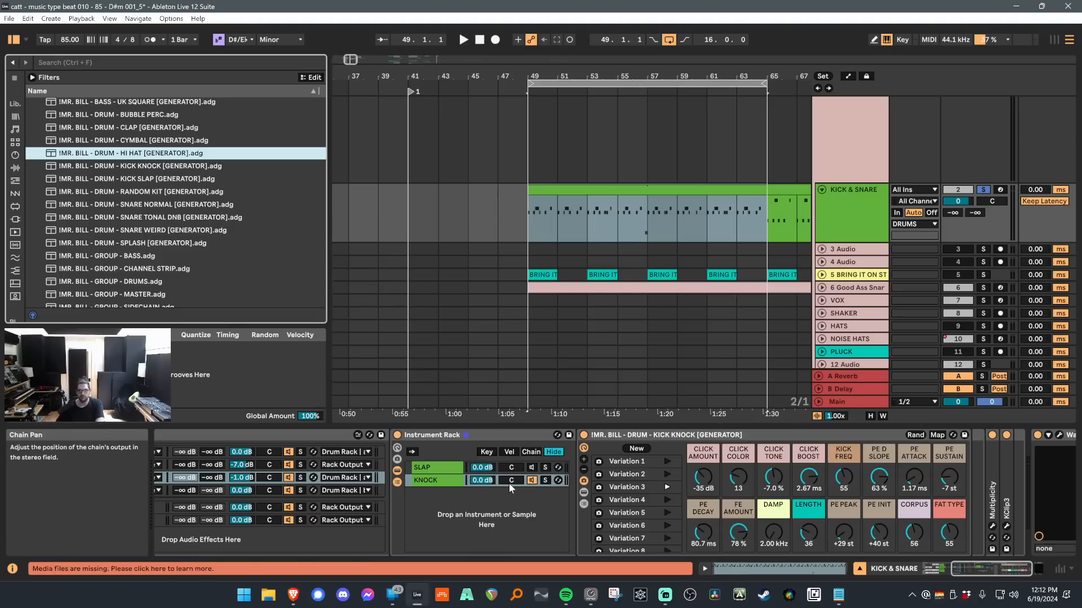
# Activate the SLAP chain in place of the KNOCK chain and show the KICK SLAP generator rack.
pyautogui.click(433, 482)
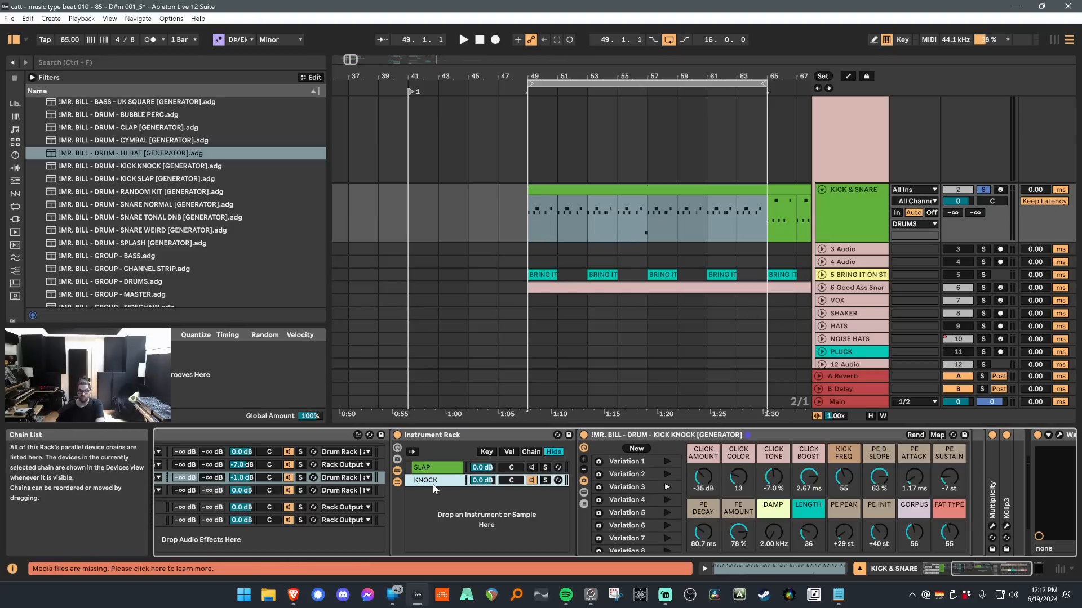
pyautogui.click(514, 468)
pyautogui.click(530, 482)
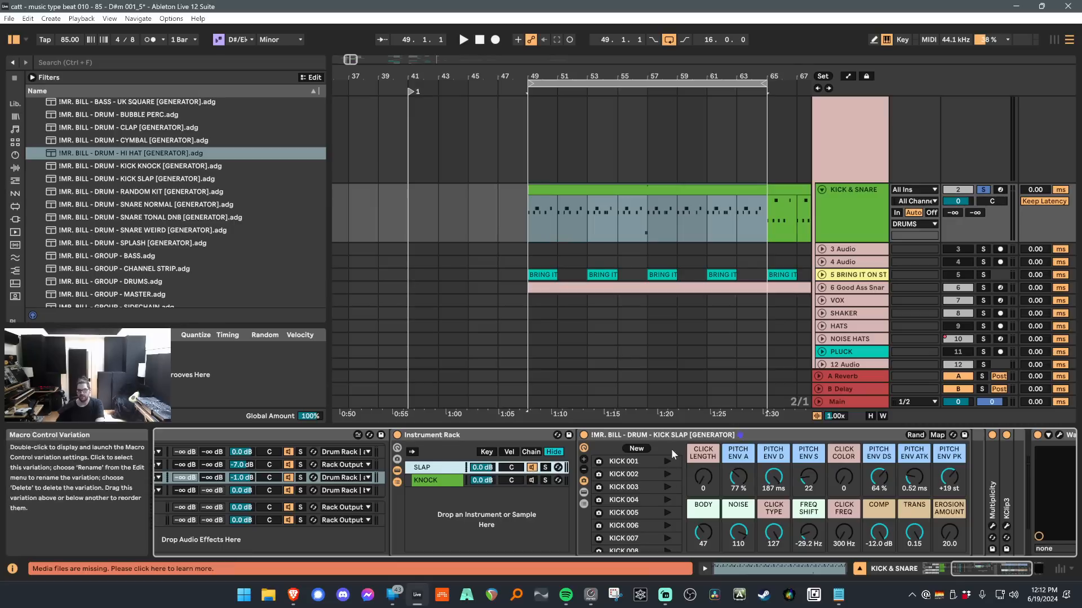
pyautogui.click(519, 480)
pyautogui.click(451, 470)
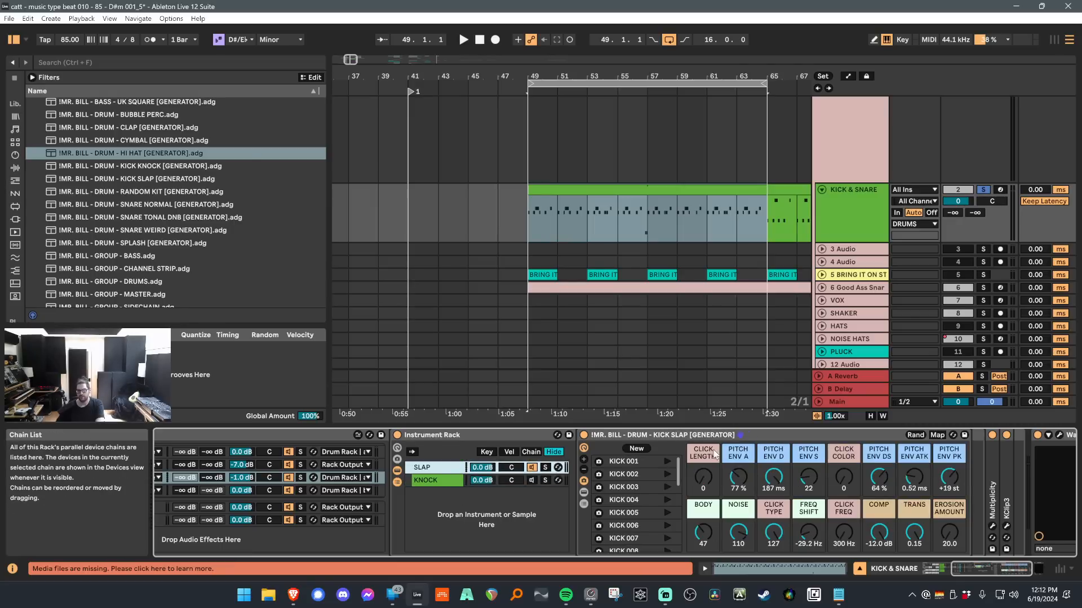
# Unfold the KICK SLAP rack's Operator, PROCESSING rack and final nested rack to examine their devices, and hide the inner devices again.
pyautogui.scroll(-3, 732, 507)
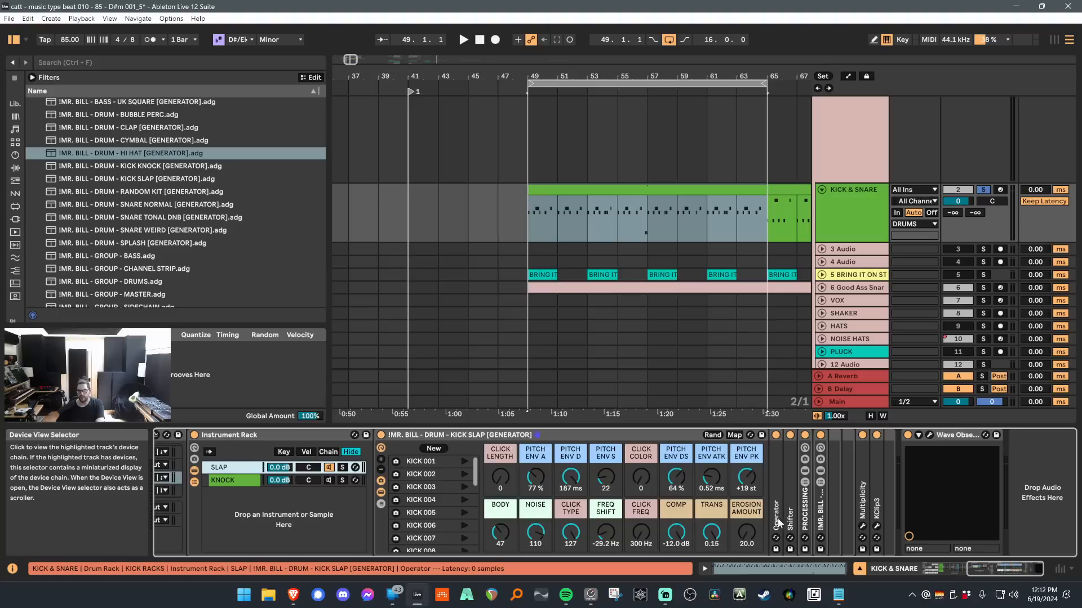
pyautogui.doubleClick(777, 500)
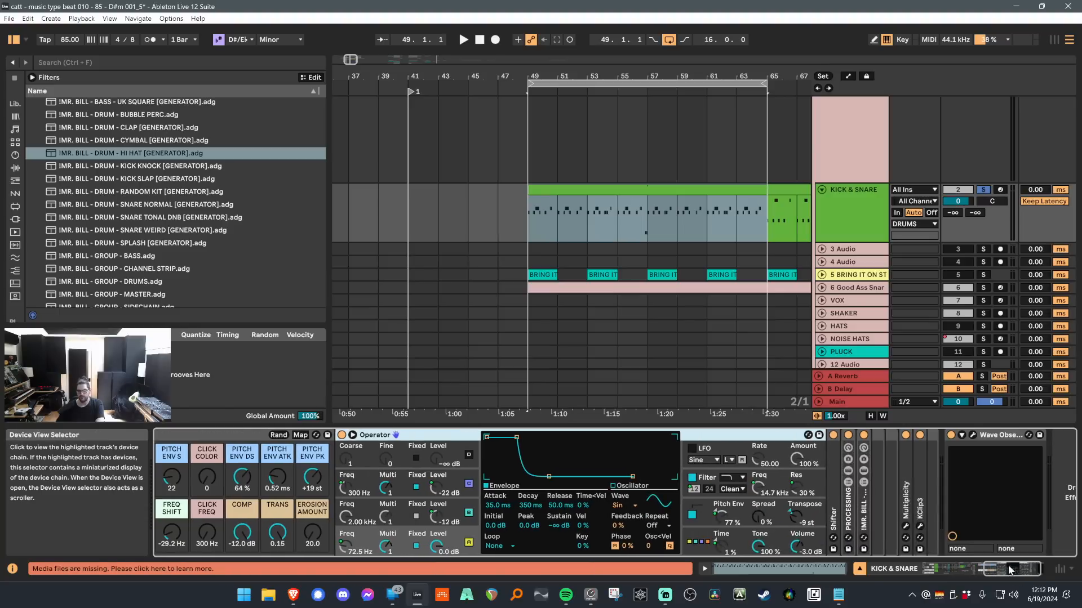
pyautogui.doubleClick(848, 496)
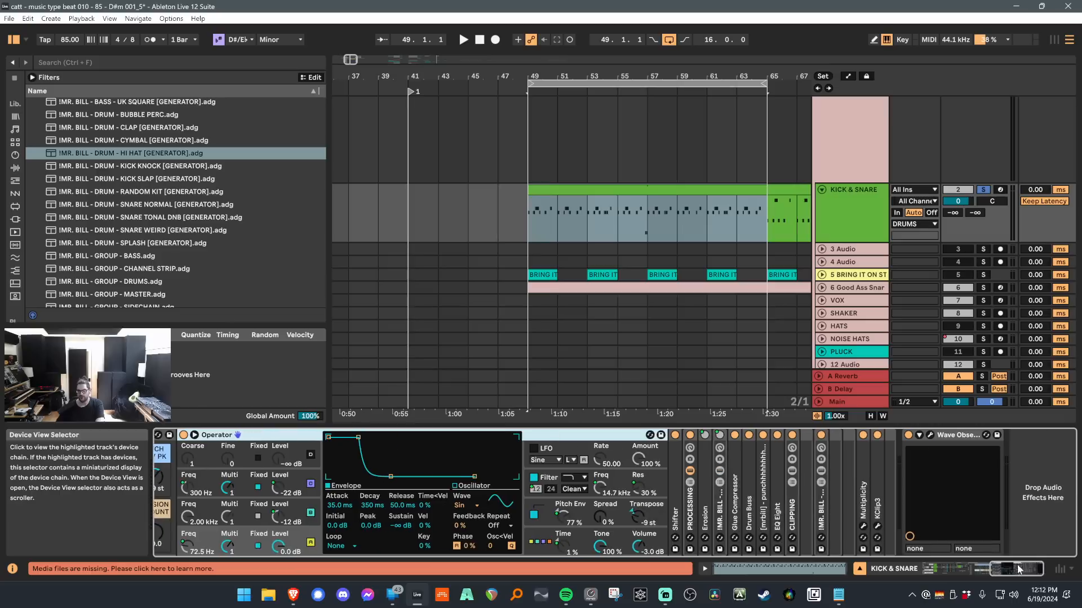
pyautogui.doubleClick(820, 473)
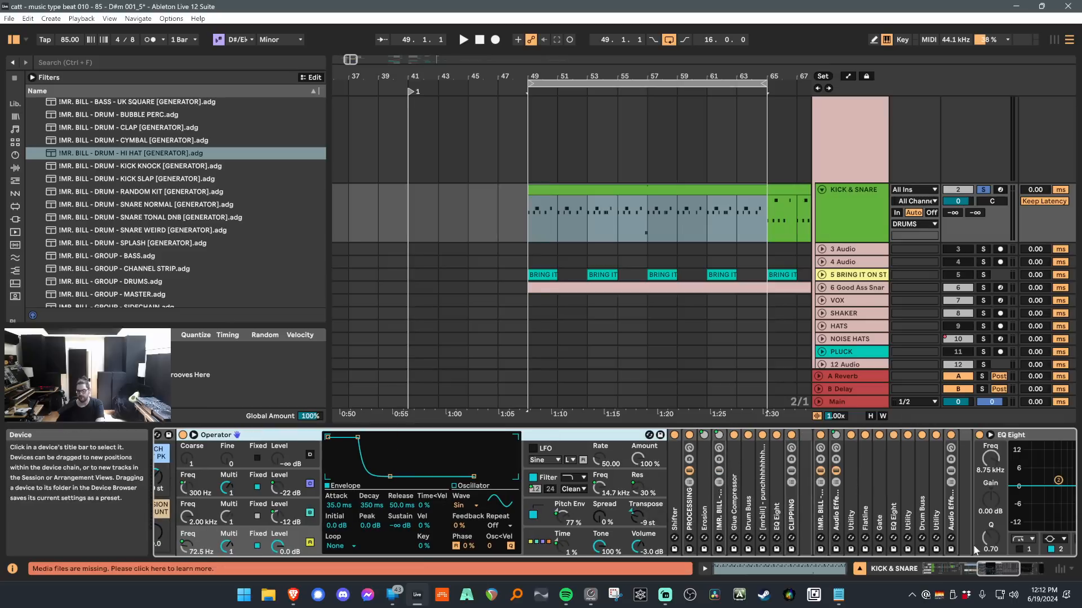
pyautogui.click(1013, 564)
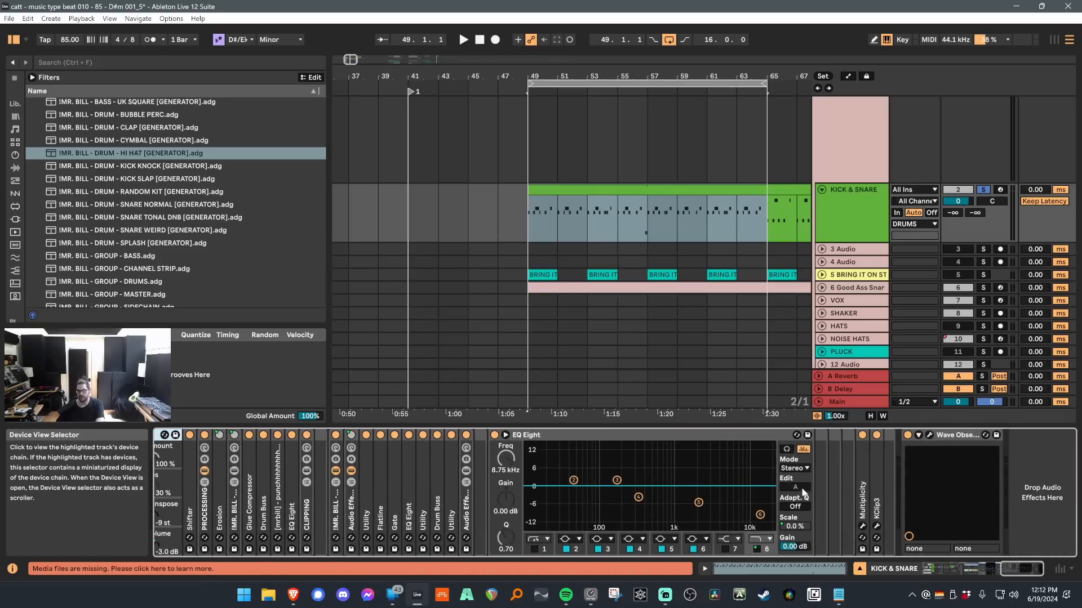
pyautogui.click(958, 567)
pyautogui.moveTo(958, 566); pyautogui.dragTo(966, 567)
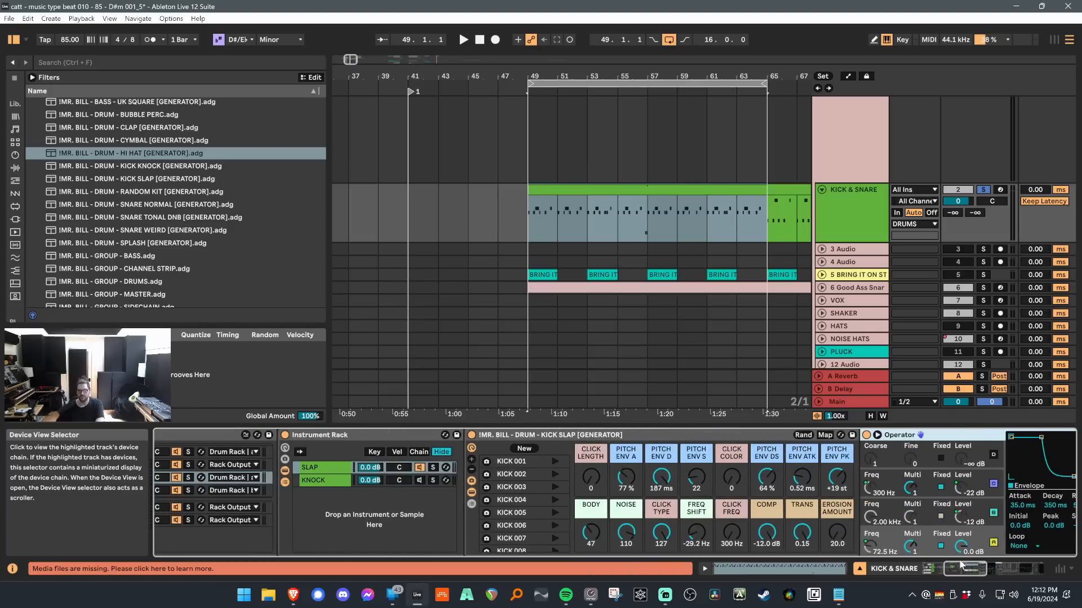
pyautogui.doubleClick(892, 437)
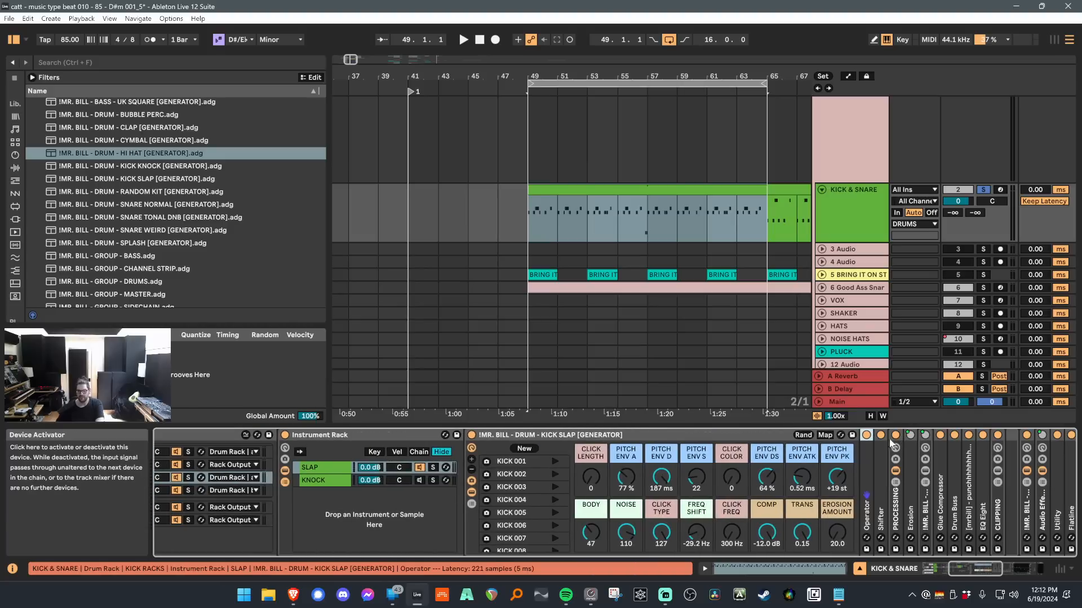
pyautogui.click(472, 491)
# Audition the KICK SLAP rack's macro variations from KICK 001 to KICK 007 while the drum loop plays.
pyautogui.scroll(4, 547, 484)
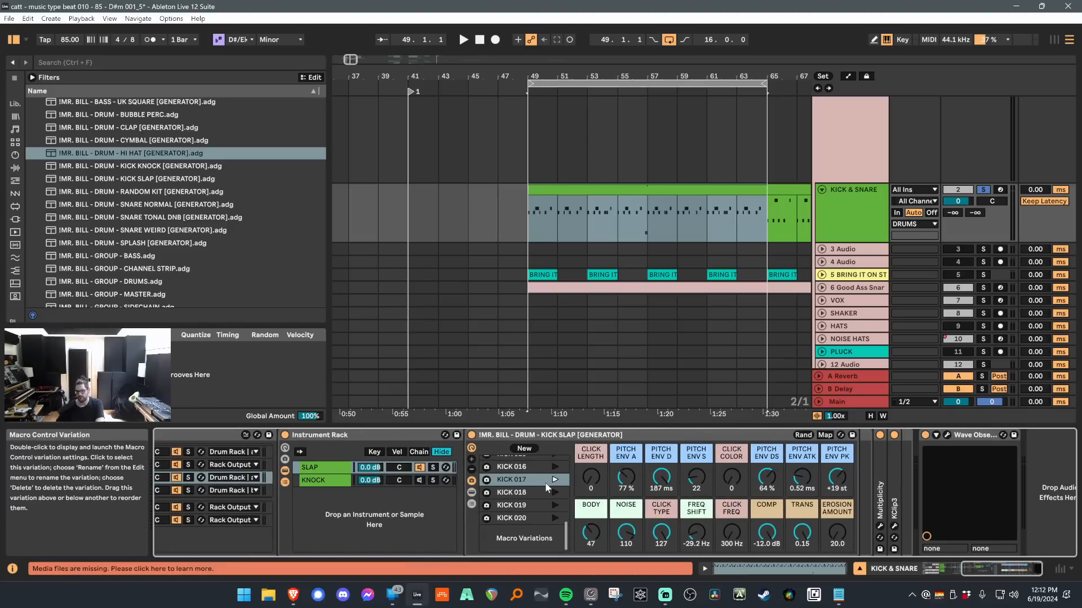
pyautogui.click(555, 461)
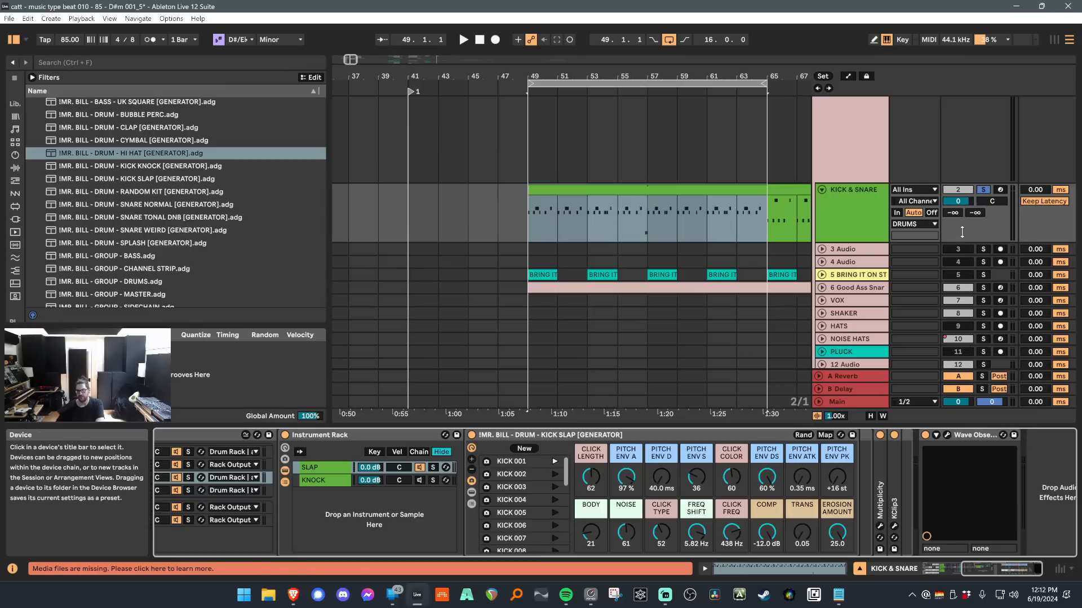
pyautogui.press('space')
pyautogui.click(554, 474)
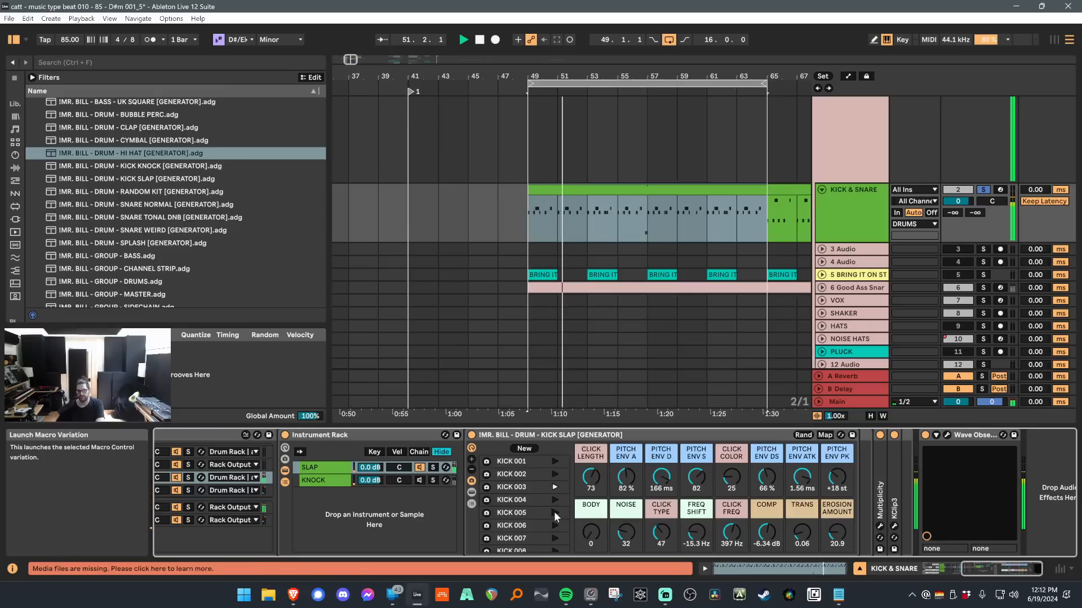
pyautogui.click(555, 500)
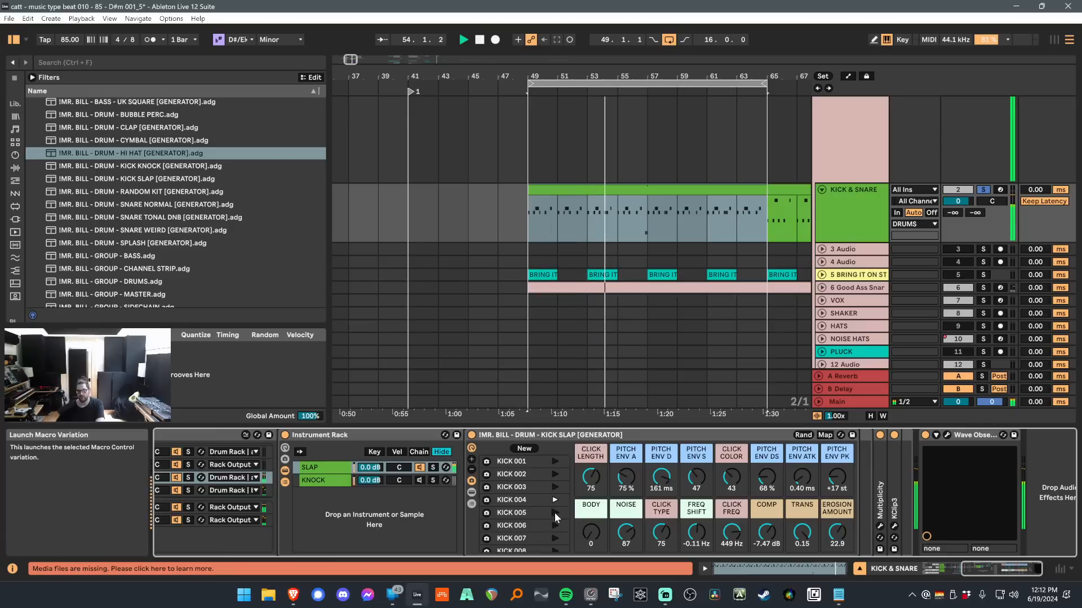
pyautogui.click(554, 513)
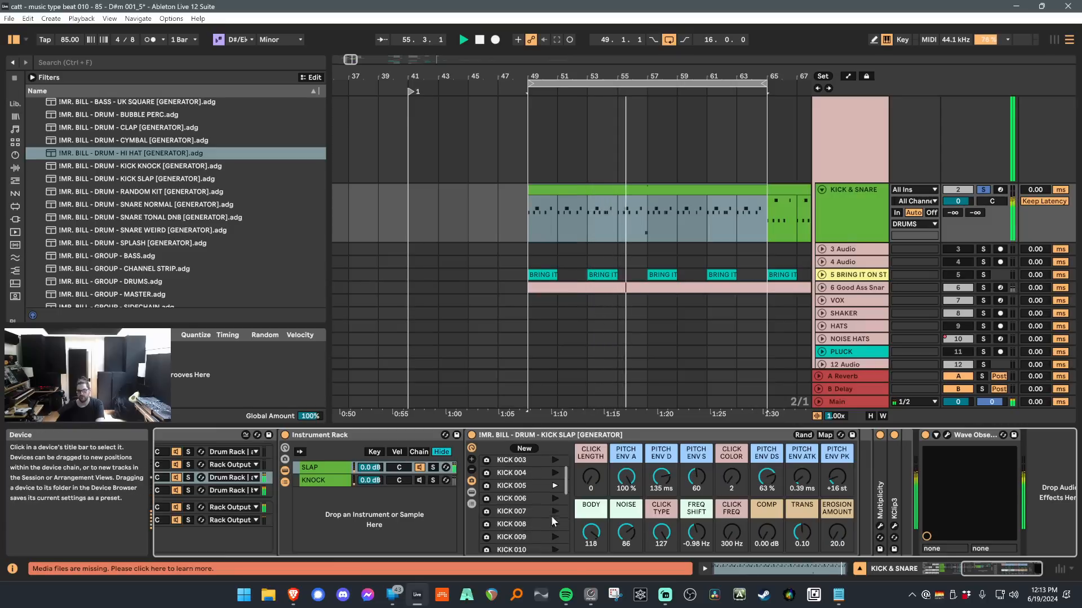
pyautogui.scroll(-1, 555, 501)
pyautogui.click(554, 501)
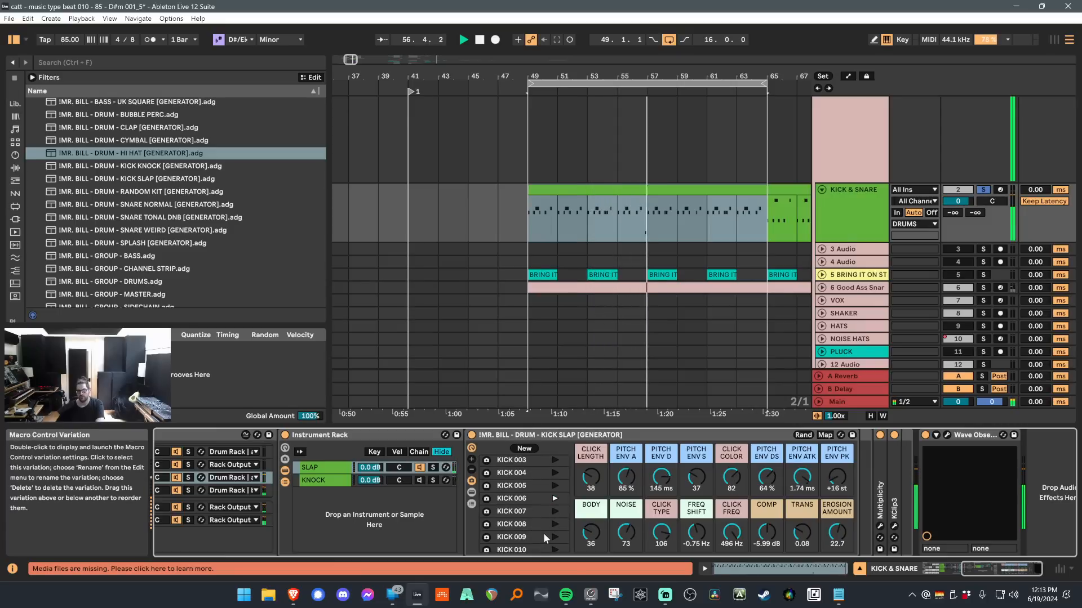
pyautogui.click(556, 510)
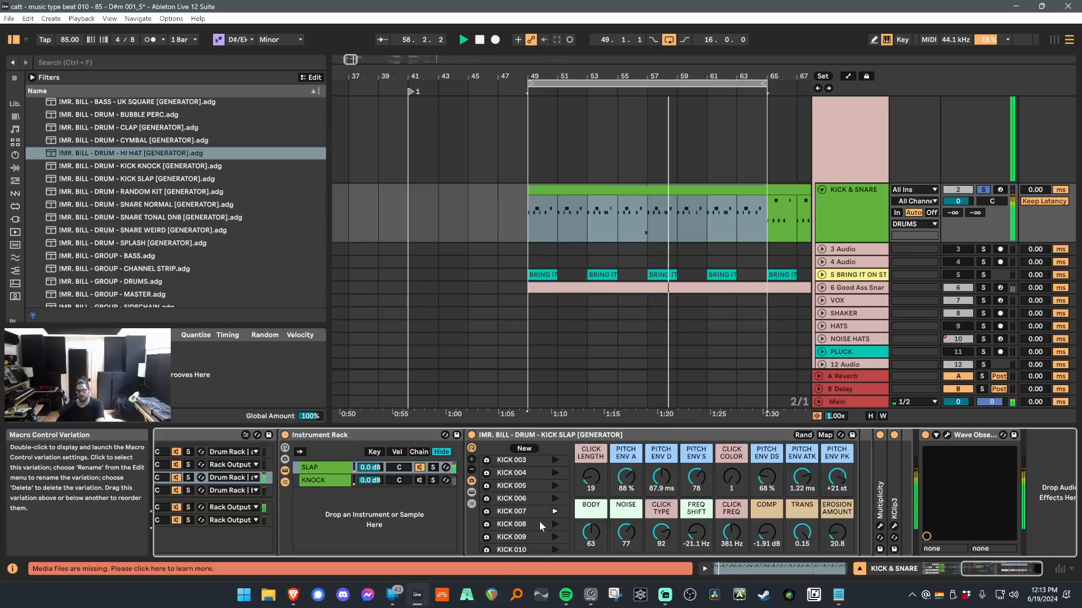
# Activate the KNOCK chain in place of SLAP and audition Variation 1 to Variation 4 of the KICK KNOCK rack during playback.
pyautogui.click(341, 480)
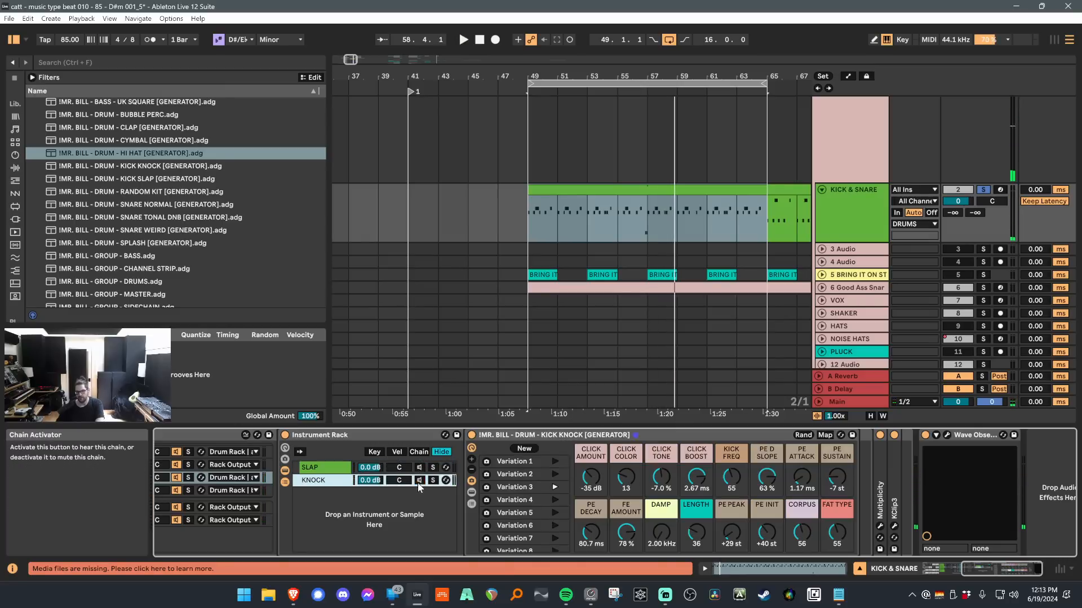
pyautogui.click(554, 463)
pyautogui.press('space')
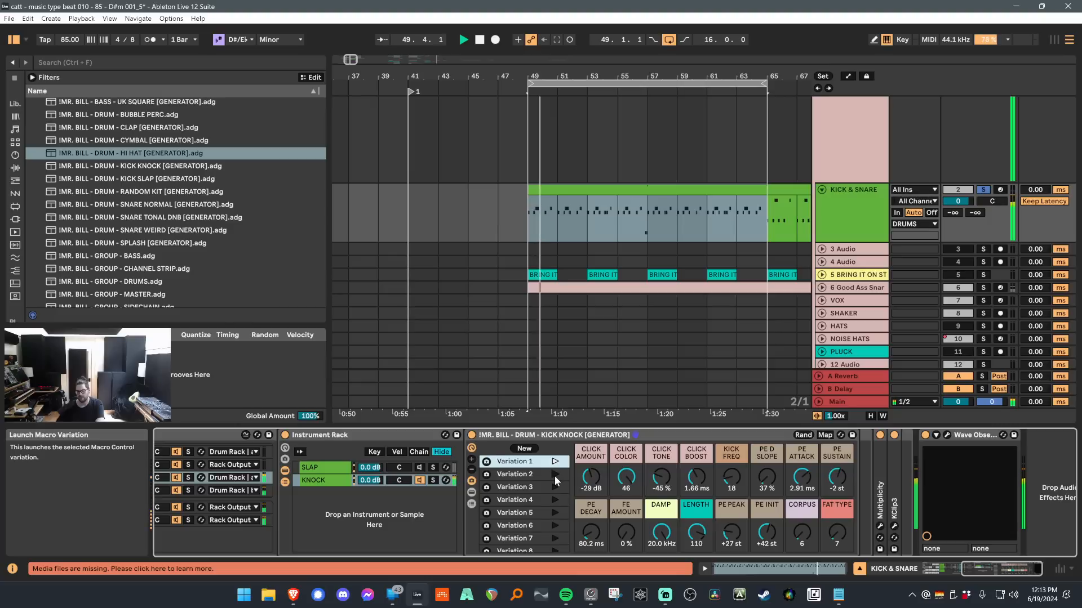
pyautogui.click(553, 473)
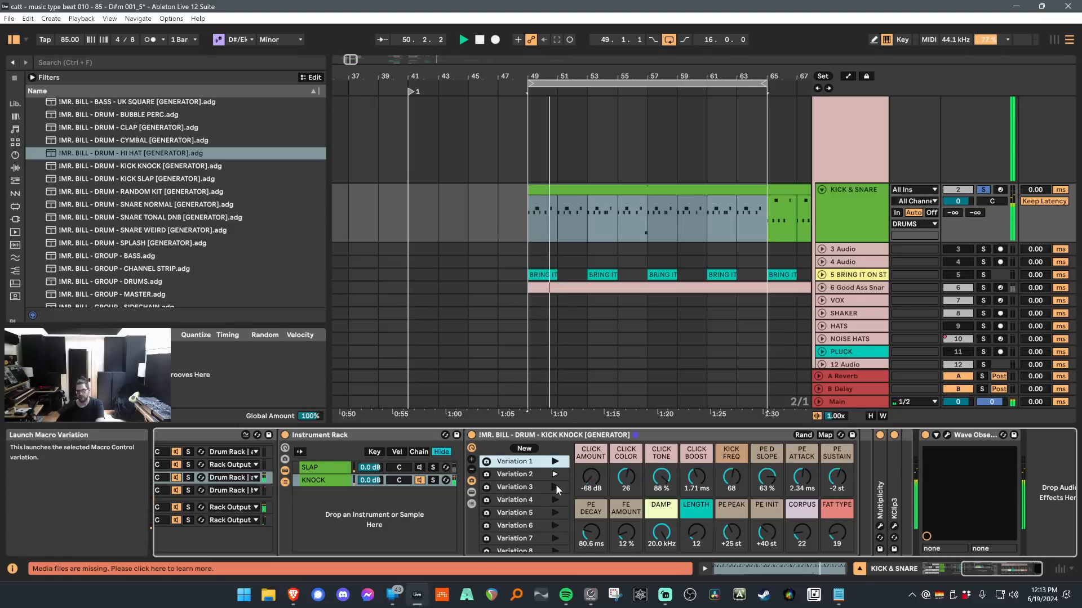
pyautogui.click(556, 485)
pyautogui.press('space')
pyautogui.press('space')
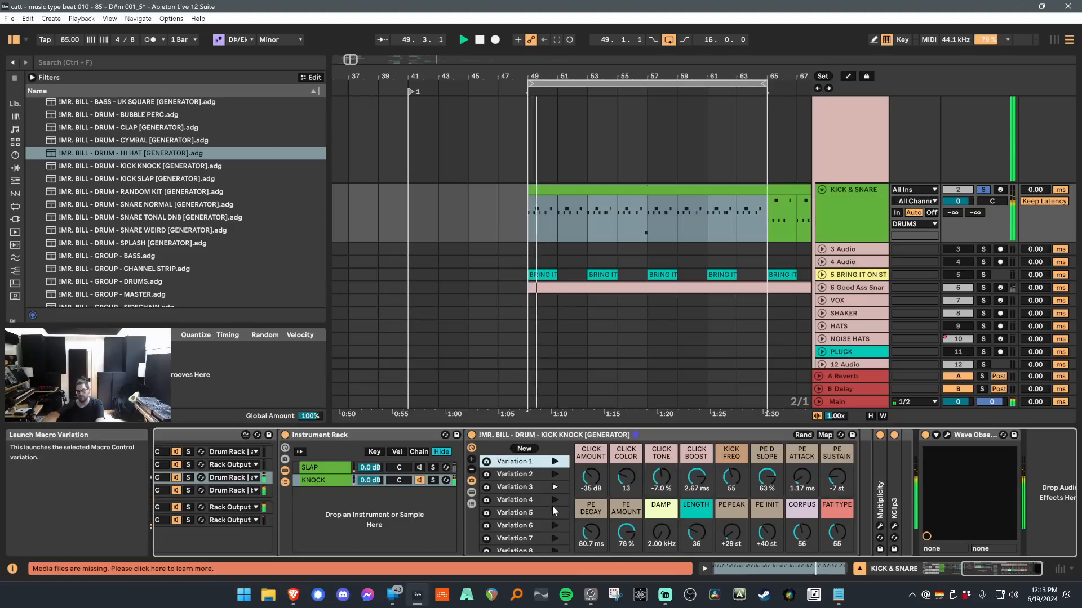
pyautogui.click(555, 500)
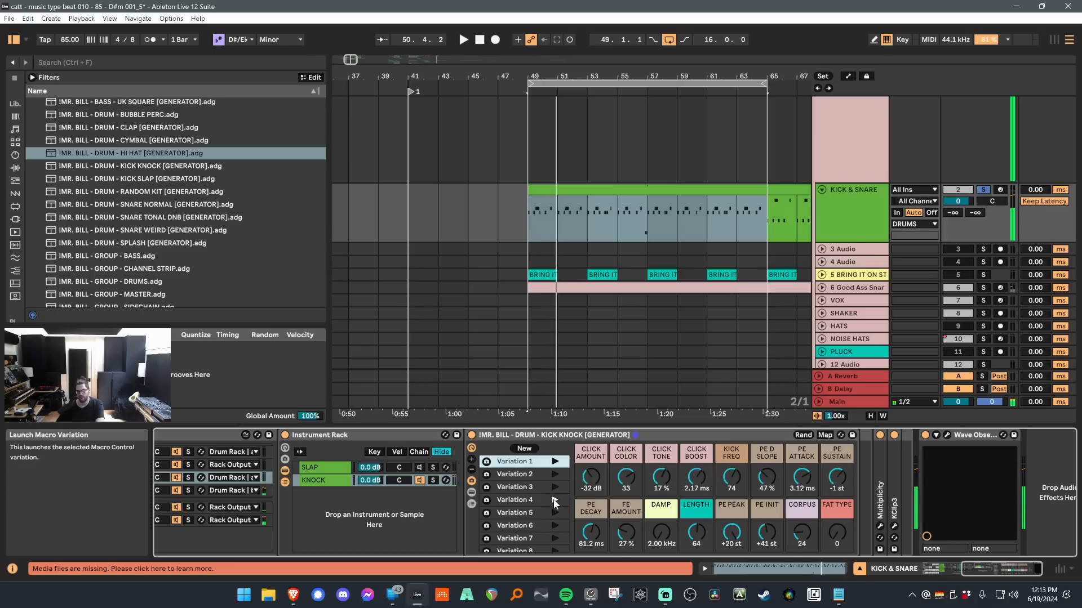
pyautogui.press('space')
pyautogui.press('space')
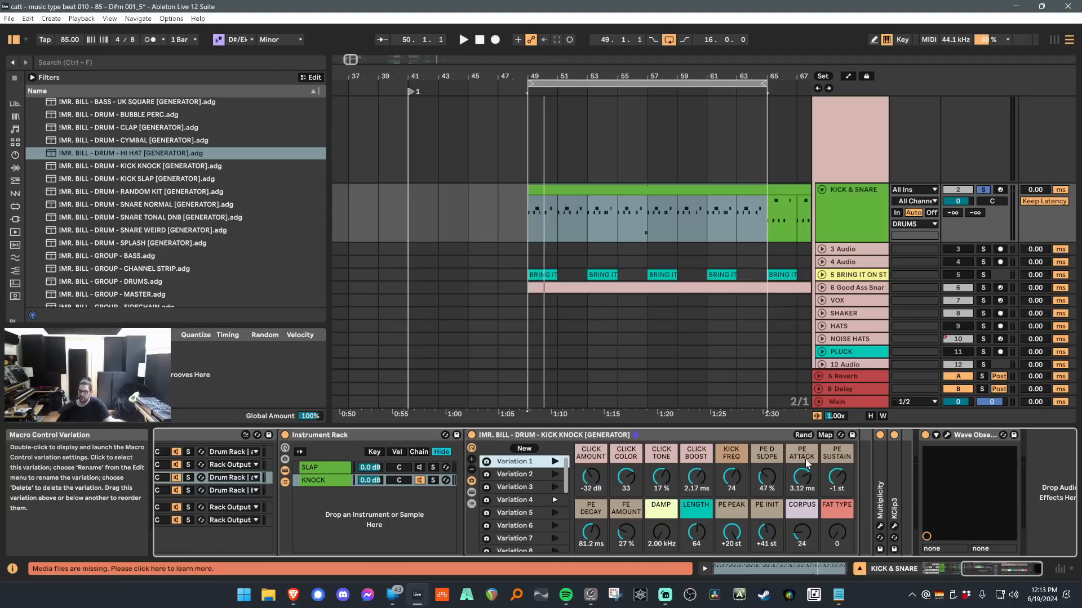
# Randomize the KICK KNOCK rack's macro values three times and listen to the results in the loop.
pyautogui.click(803, 435)
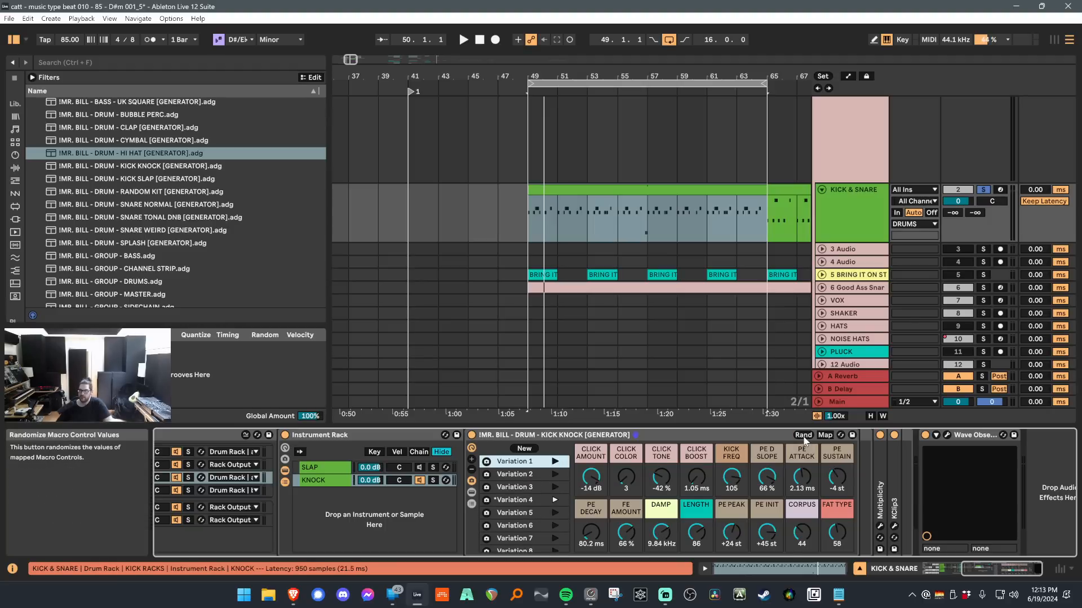
pyautogui.press('space')
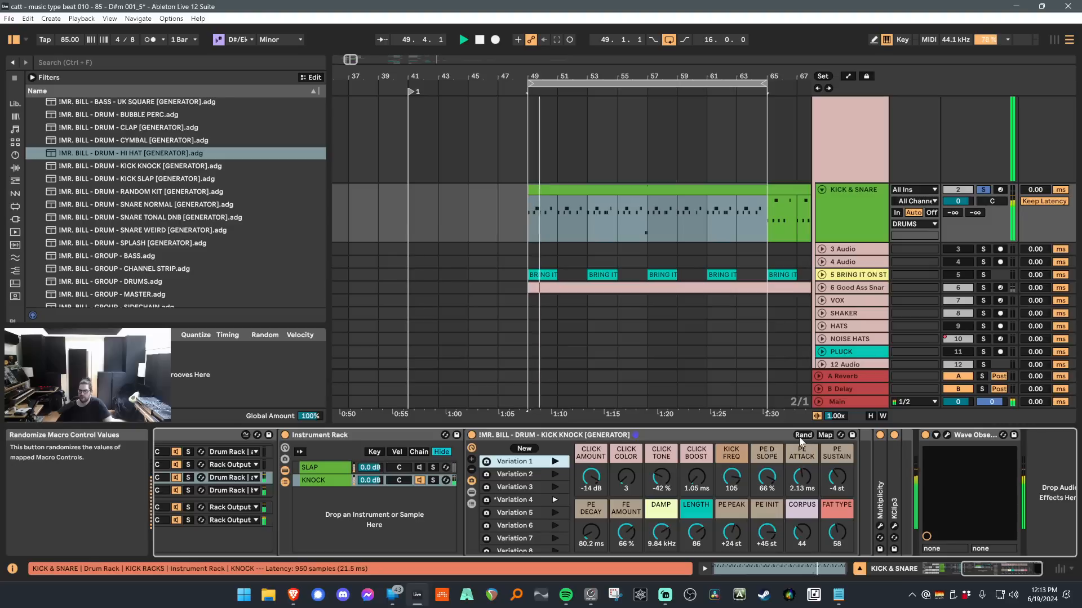
pyautogui.click(802, 436)
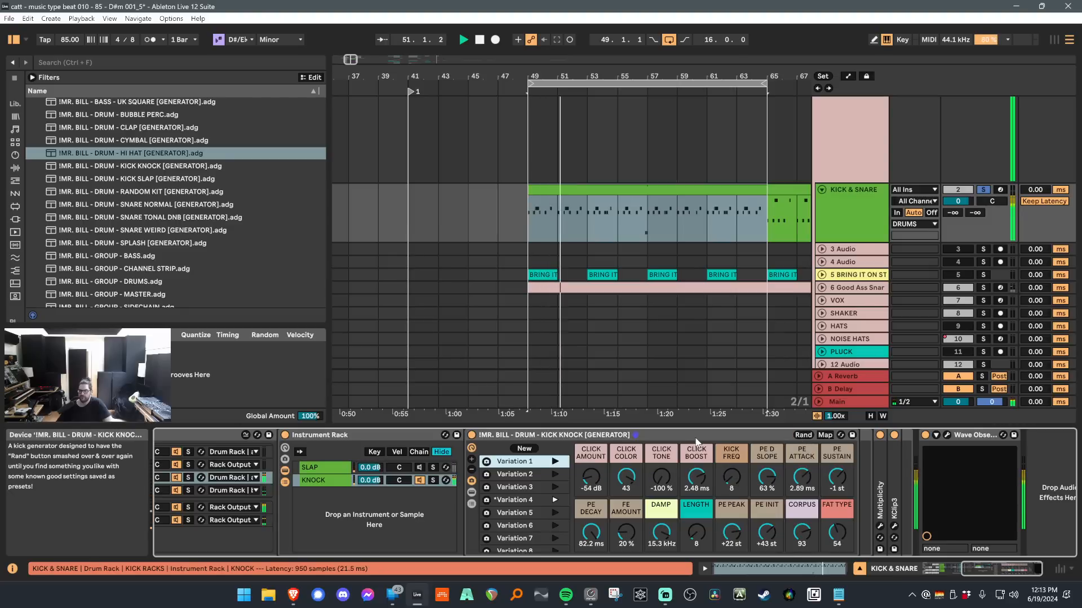
pyautogui.click(802, 437)
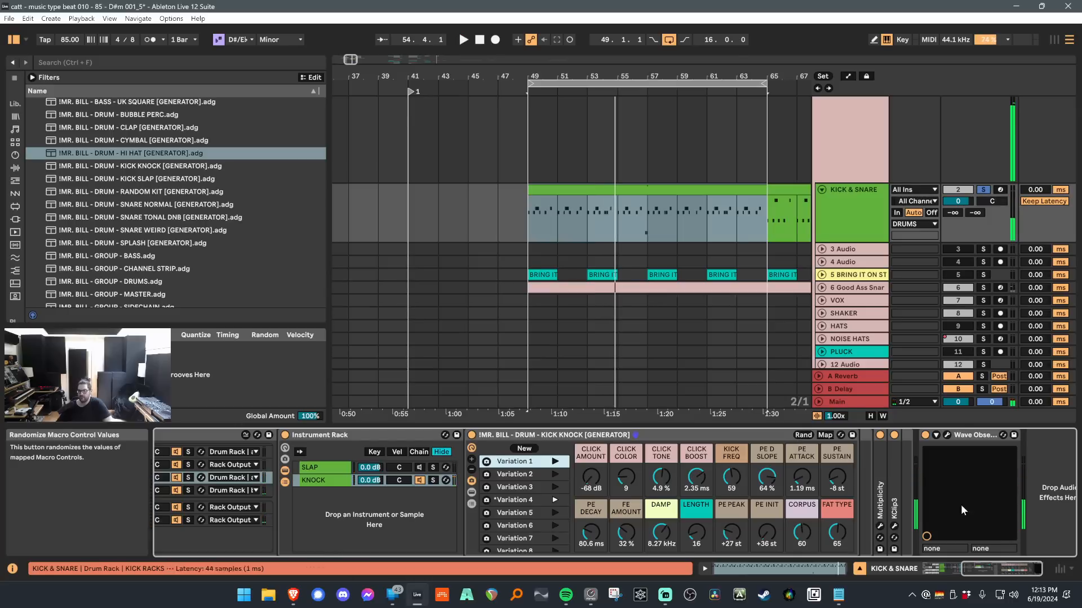
# Select the SNARE RACKS pad in the Drum Rack and show the inner devices of its SNARE TONAL DNB generator.
pyautogui.moveTo(1010, 569); pyautogui.dragTo(973, 559)
pyautogui.click(241, 478)
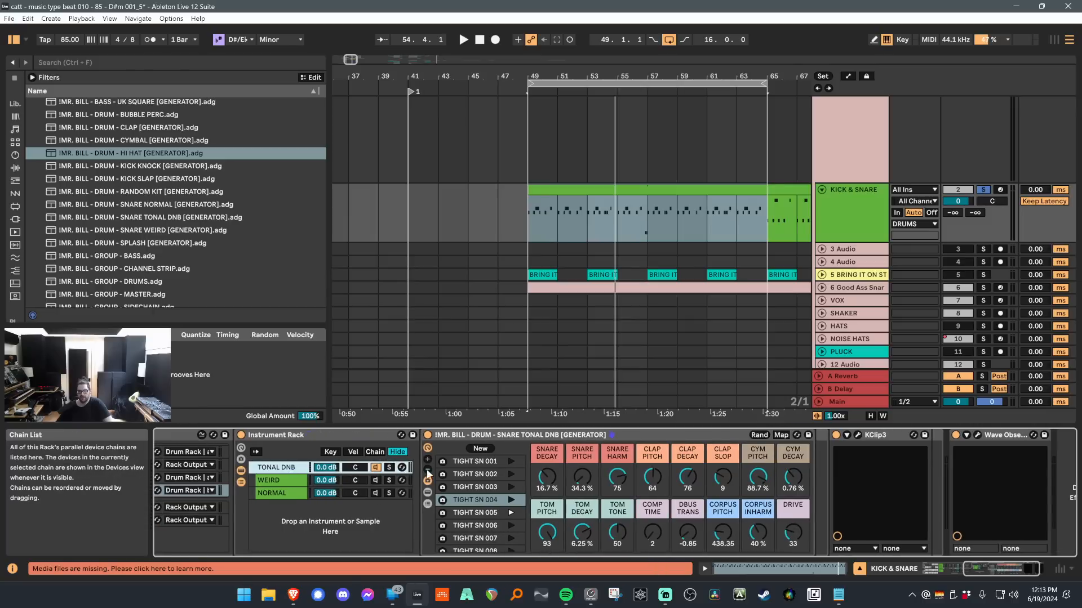
pyautogui.click(427, 496)
# Examine the SNARE TONAL DNB rack's SYNTHESIS chains, including DS Snare, DS Clap and DS Cymbal, and the processing devices after them.
pyautogui.click(824, 471)
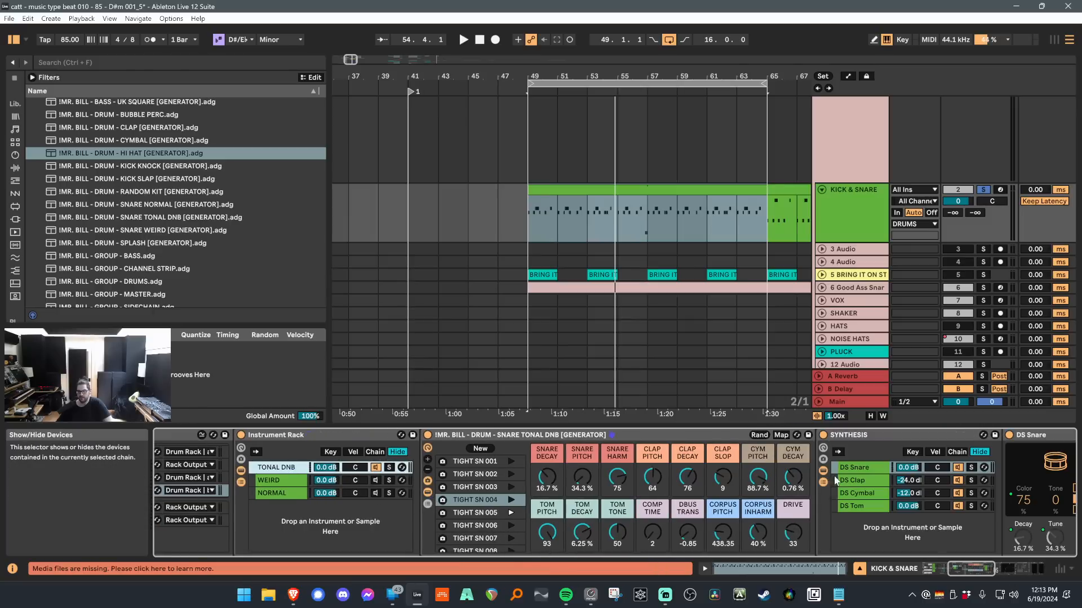
pyautogui.click(867, 476)
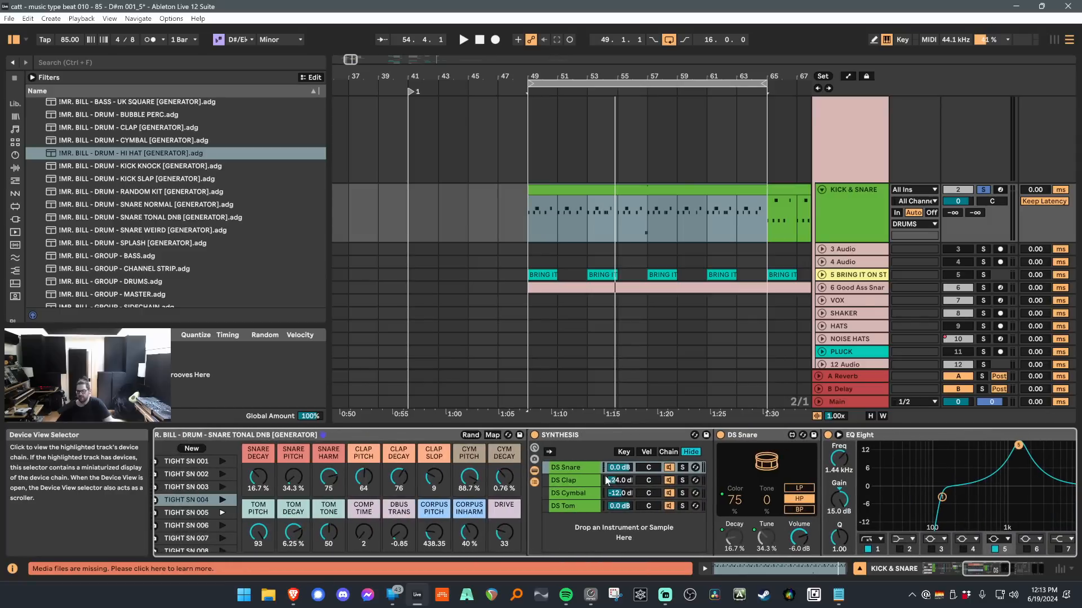
pyautogui.click(581, 480)
pyautogui.click(583, 493)
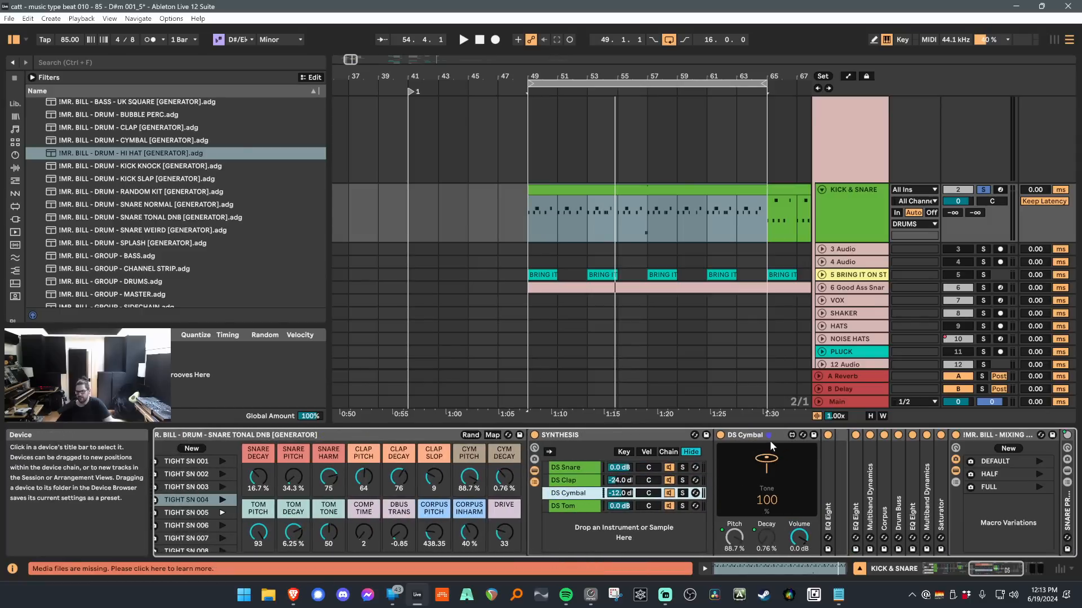
pyautogui.hscroll(3, 732, 497)
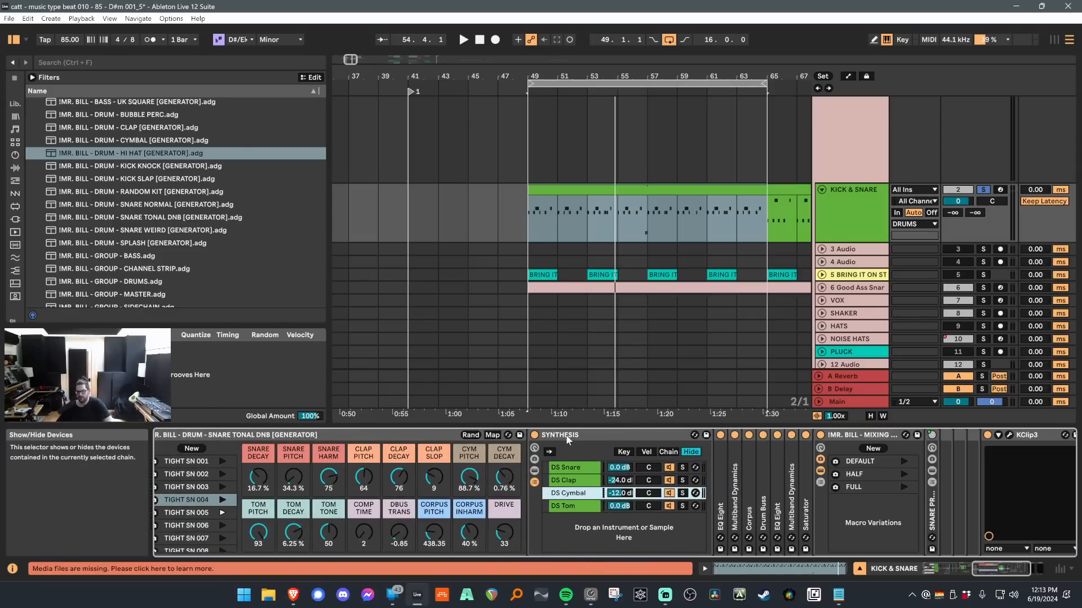
pyautogui.hscroll(-6, 574, 500)
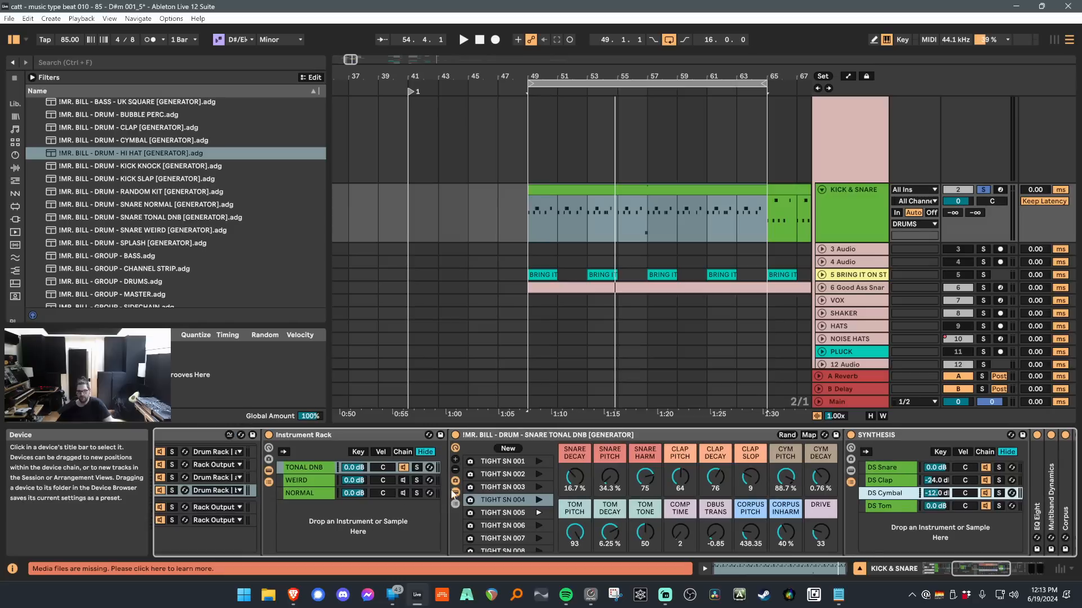
# Show the WEIRD chain's SNARE WEIRD generator and look through the fundamental, CLAP and NOISE chains of its SYNTHESIS rack.
pyautogui.click(299, 480)
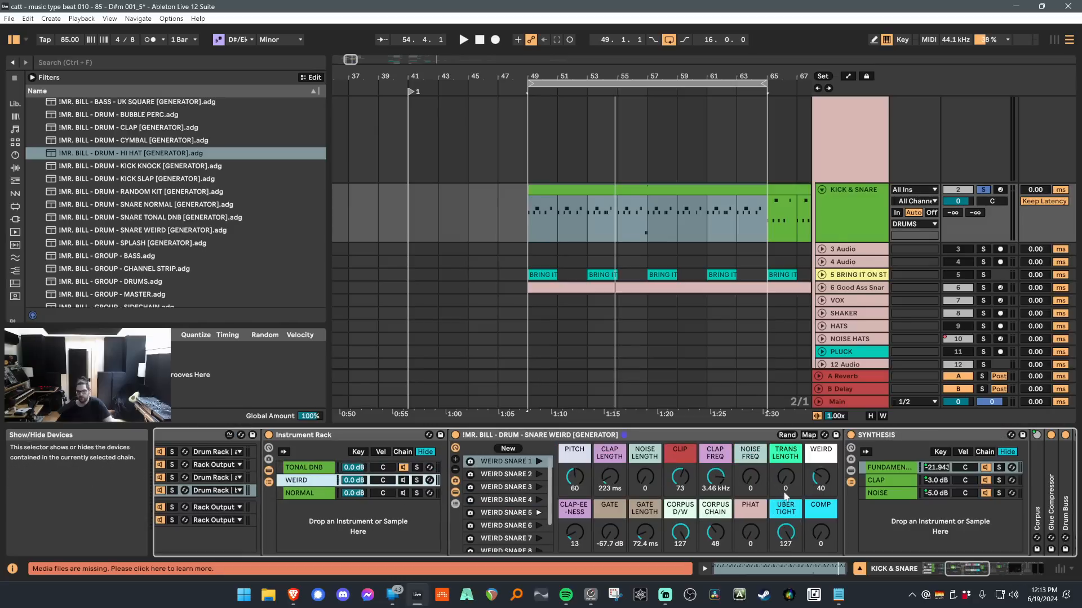
pyautogui.hscroll(10, 500, 491)
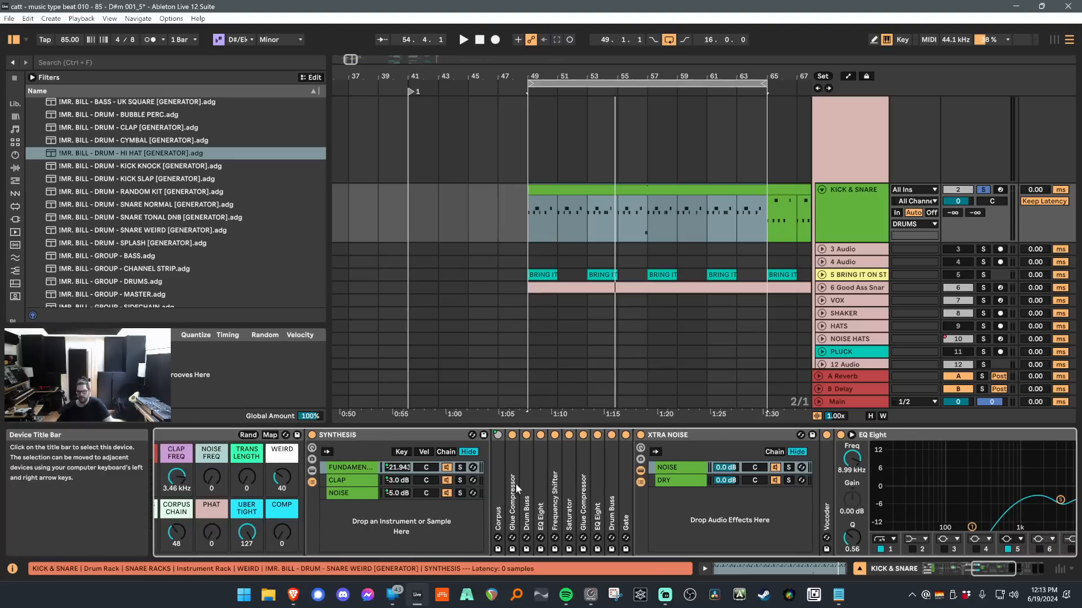
pyautogui.click(346, 468)
pyautogui.click(343, 481)
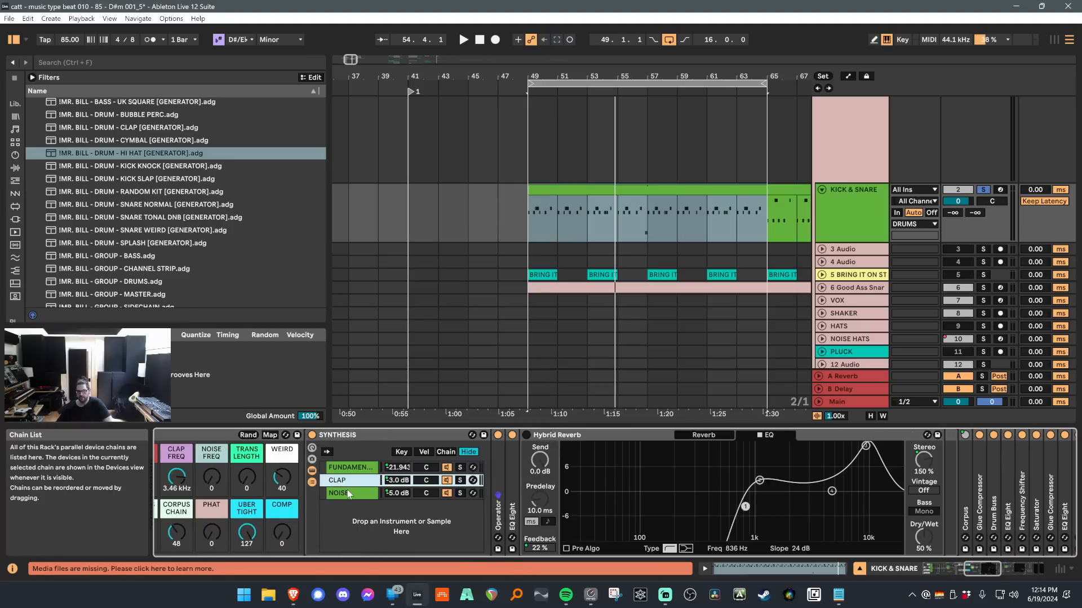
pyautogui.click(358, 492)
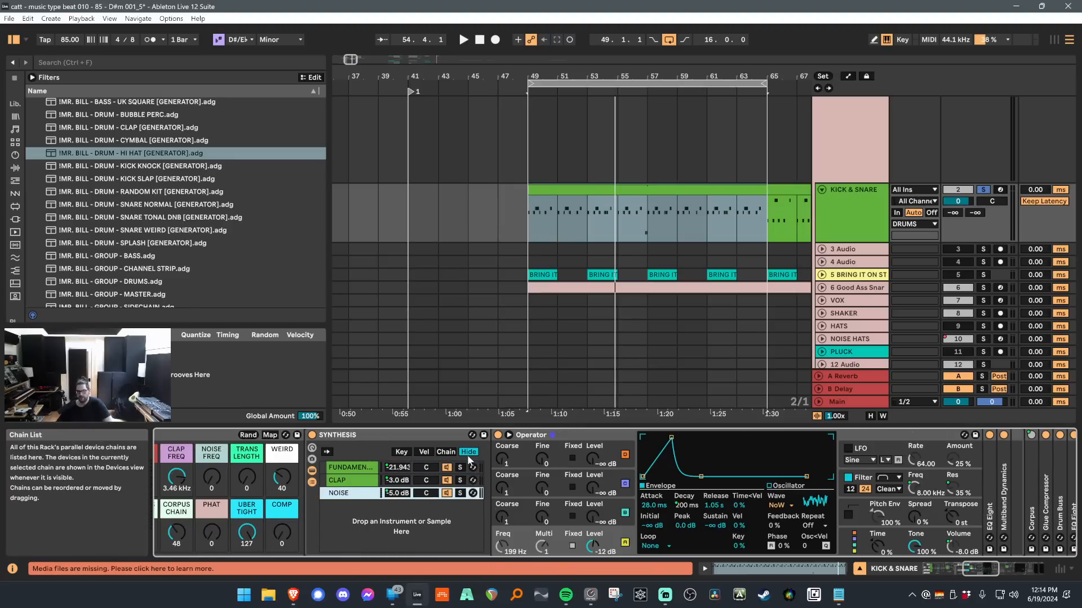
# Fold the Operator, then unfold the Corpus device to examine its settings and fold it again.
pyautogui.doubleClick(536, 433)
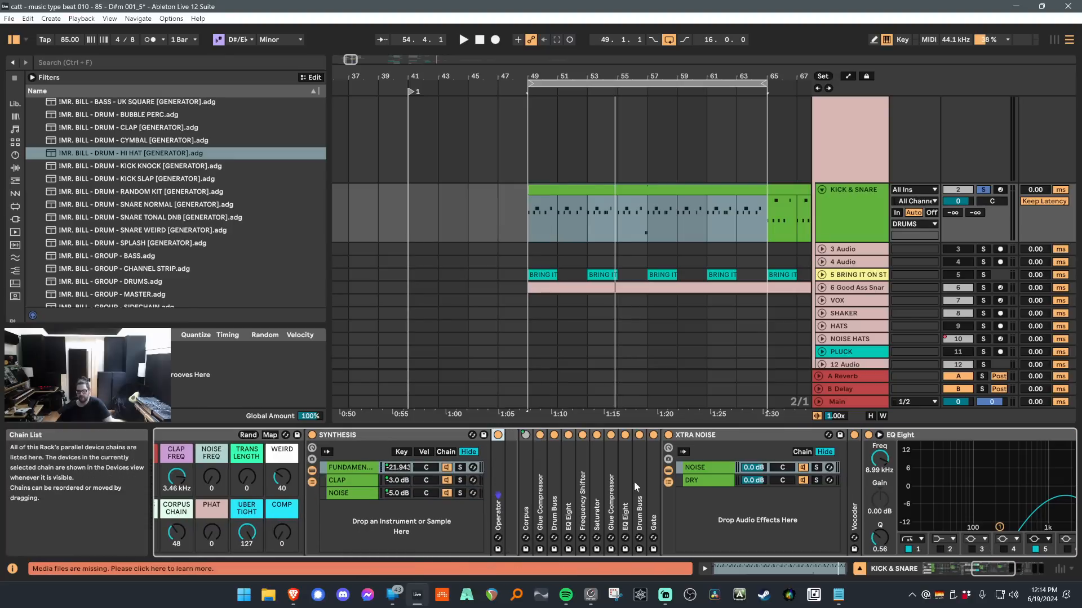
pyautogui.doubleClick(524, 485)
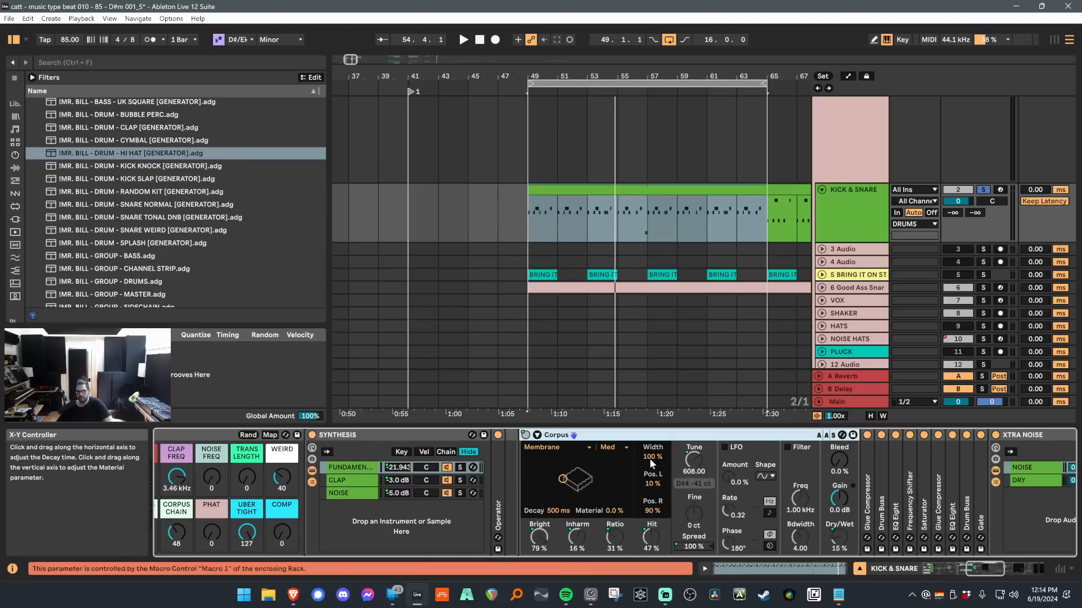
pyautogui.doubleClick(699, 436)
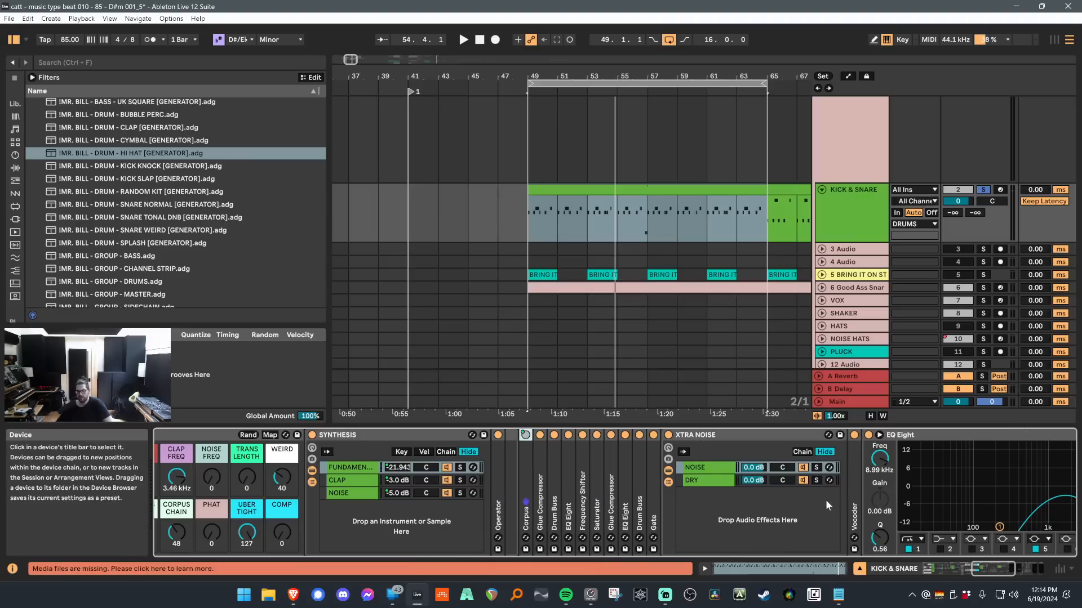
# Hide the SNARE WEIRD rack's inner devices and activate the WEIRD chain in place of TONAL DNB.
pyautogui.scroll(8, 384, 502)
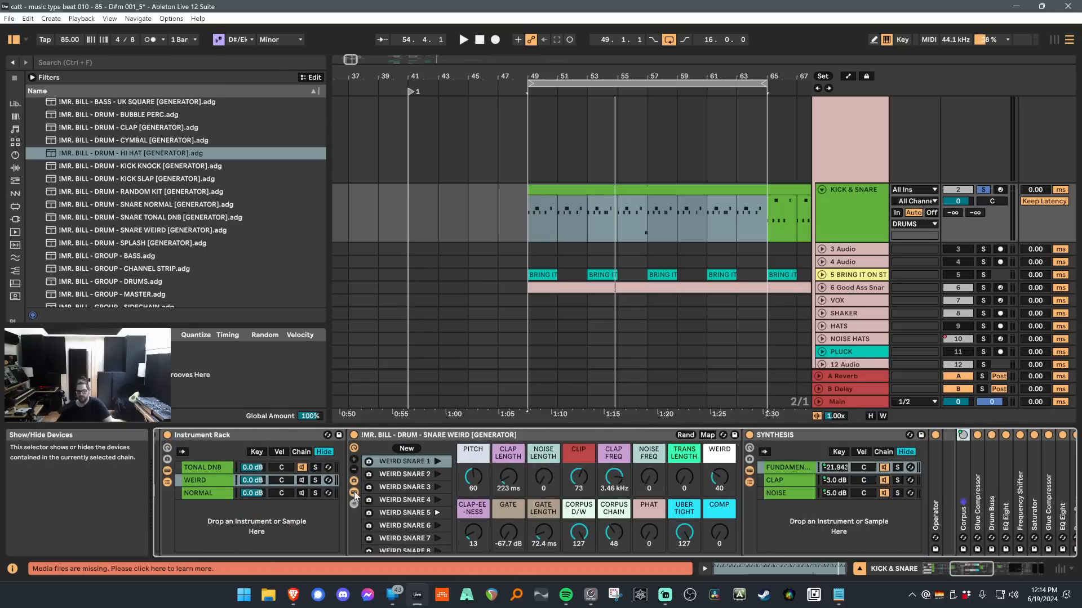
pyautogui.click(354, 492)
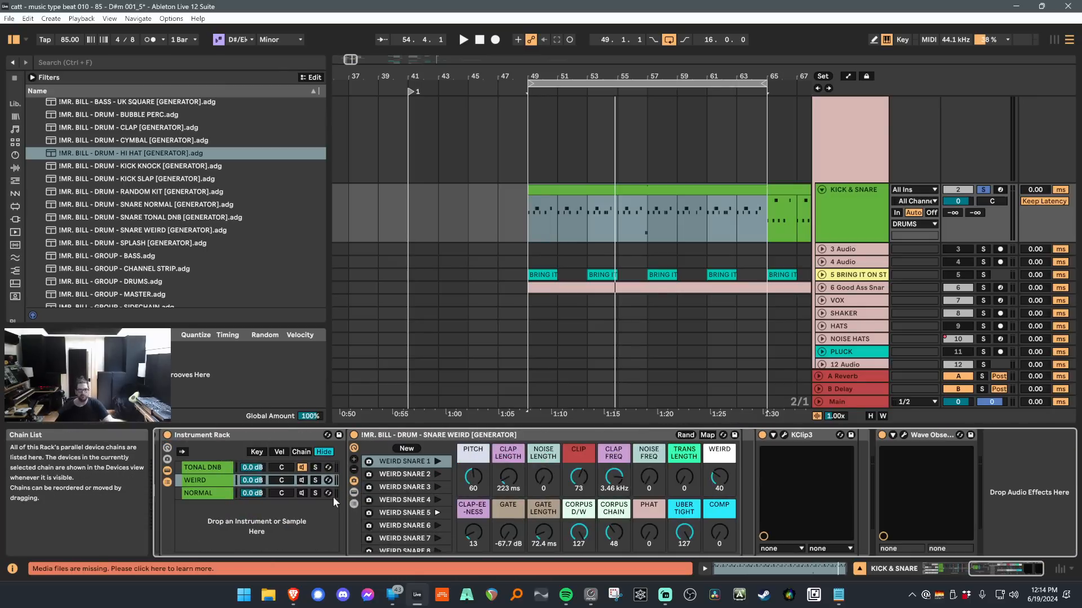
pyautogui.click(302, 480)
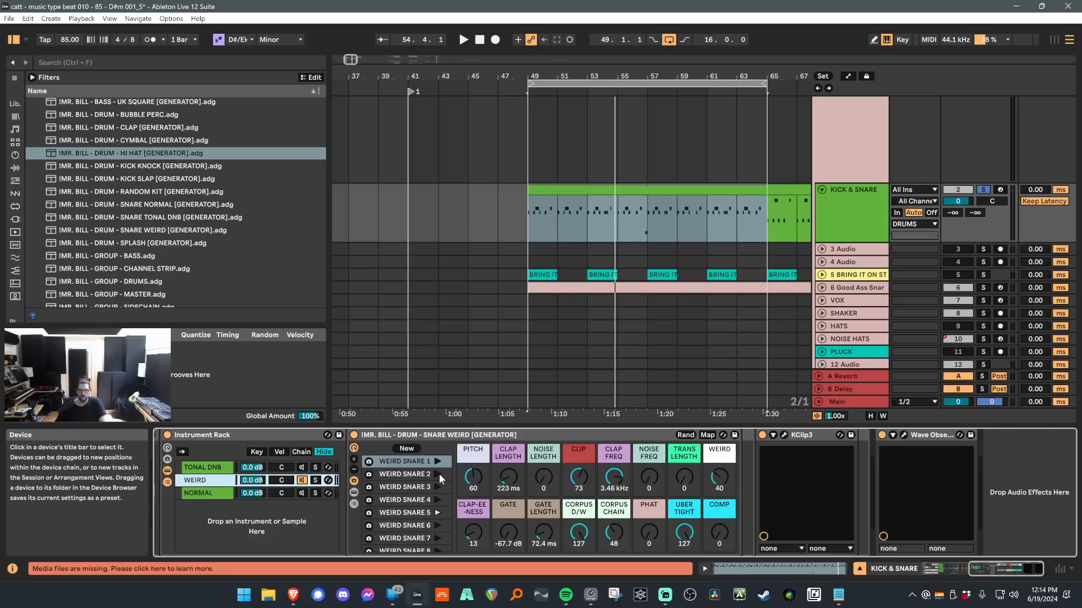
# Set the arrangement grid to 1/8 and place the insert marker at 49.3 on the KICK & SNARE track.
pyautogui.press('z')
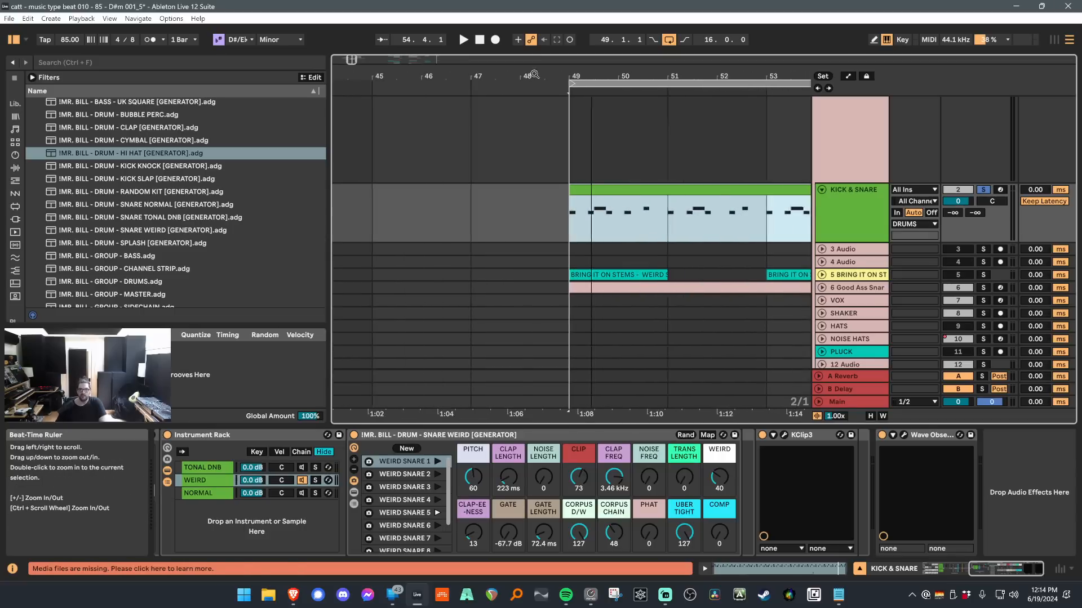
pyautogui.rightClick(623, 151)
pyautogui.click(679, 247)
pyautogui.click(591, 214)
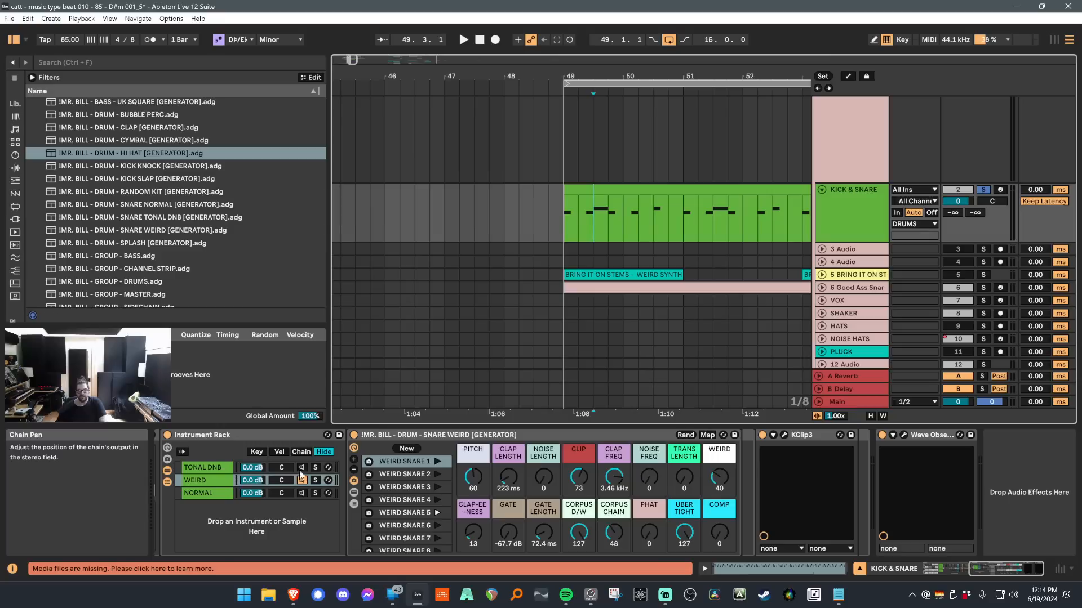
# Activate the NORMAL chain in place of WEIRD and show its SNARE NORMAL generator.
pyautogui.click(223, 468)
pyautogui.click(221, 484)
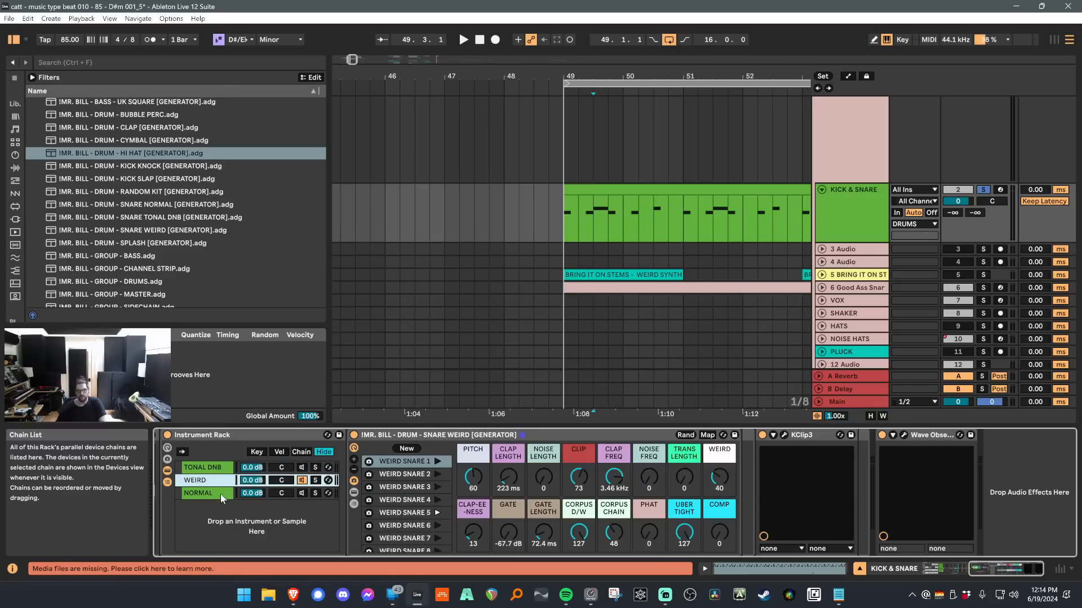
pyautogui.click(300, 495)
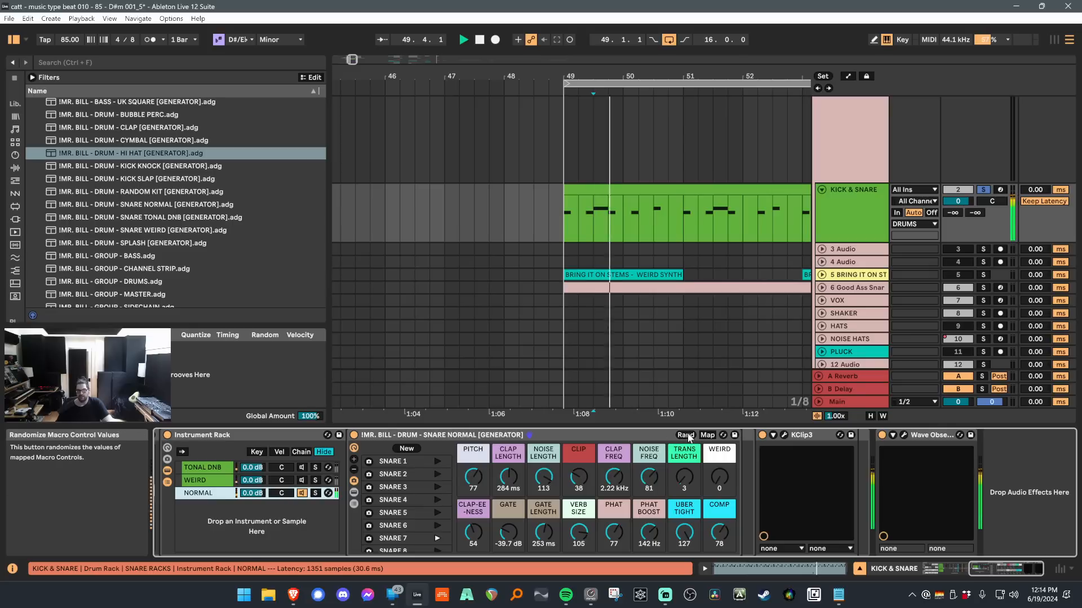
# Randomize the SNARE NORMAL generator's macros five times, auditioning the snare from 49.3.
pyautogui.click(685, 436)
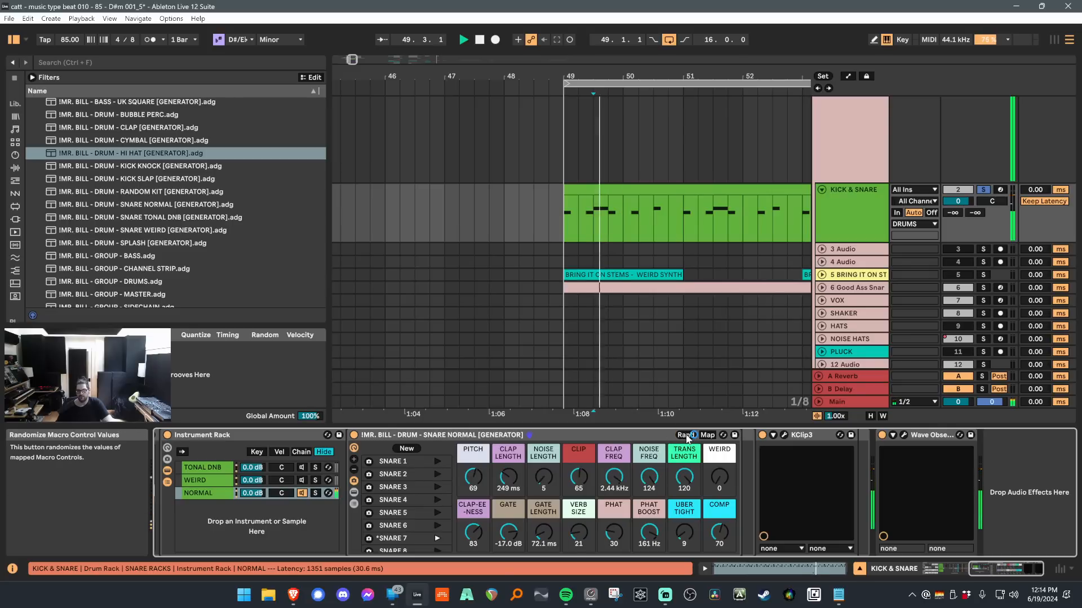
pyautogui.click(685, 436)
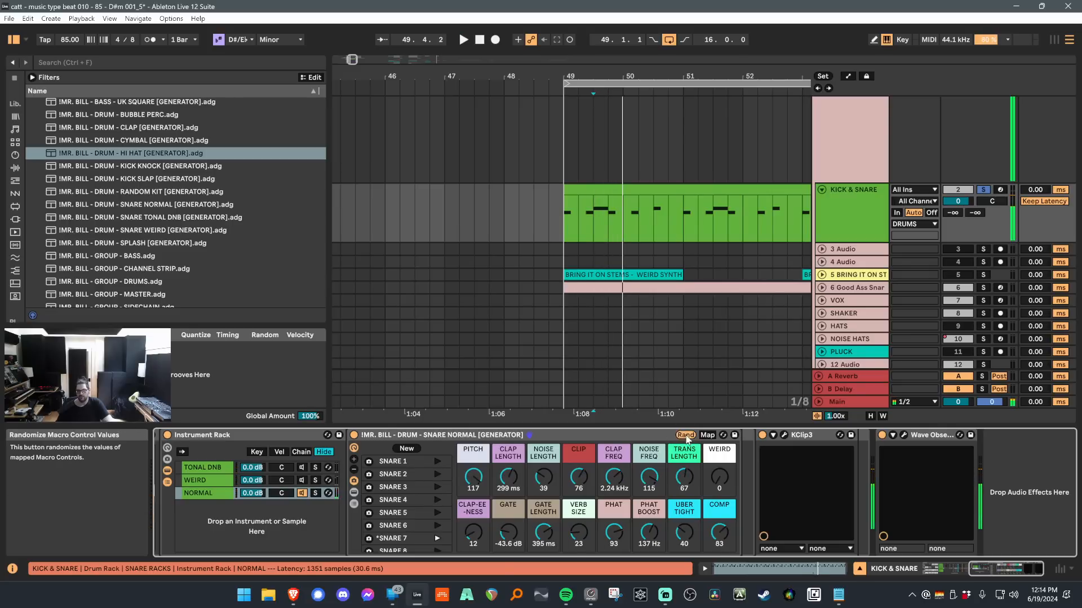
pyautogui.click(685, 436)
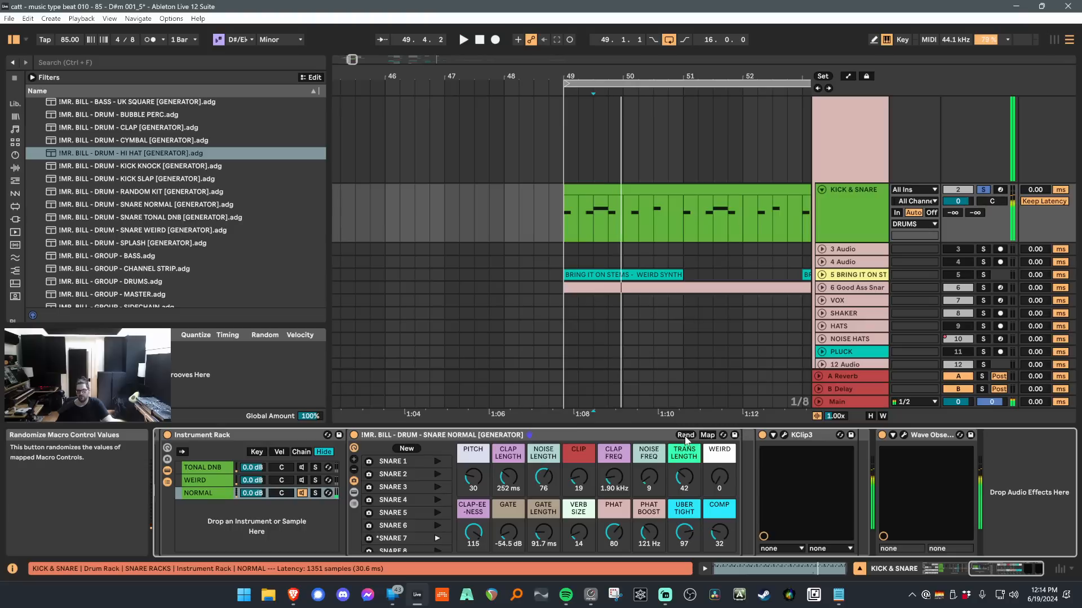
pyautogui.click(685, 436)
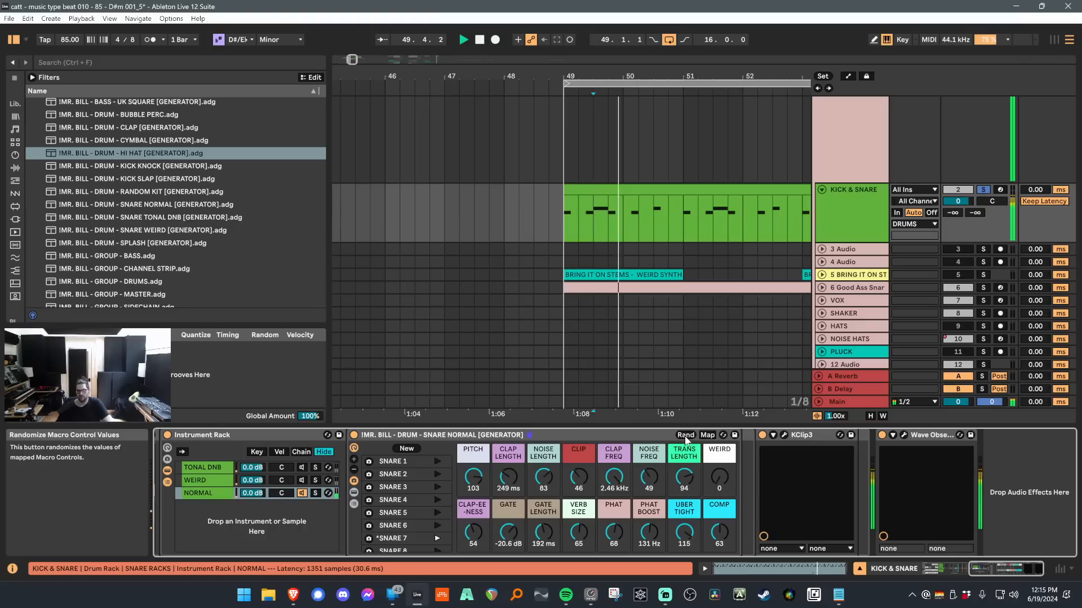
pyautogui.click(685, 436)
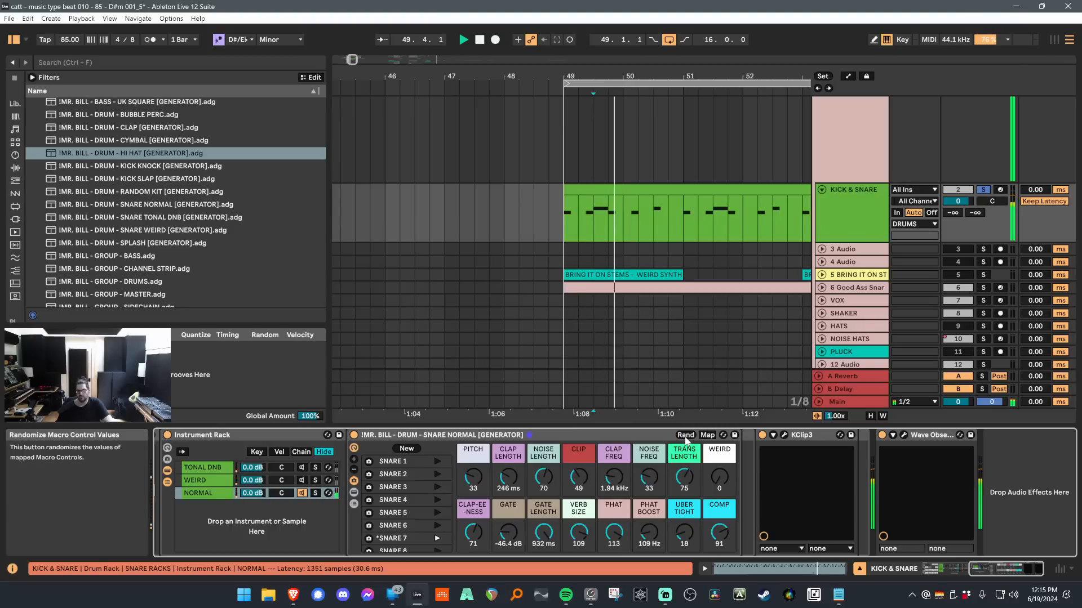
# Activate the WEIRD chain in place of NORMAL and repeatedly randomize the SNARE WEIRD generator's macros while auditioning the results.
pyautogui.click(302, 480)
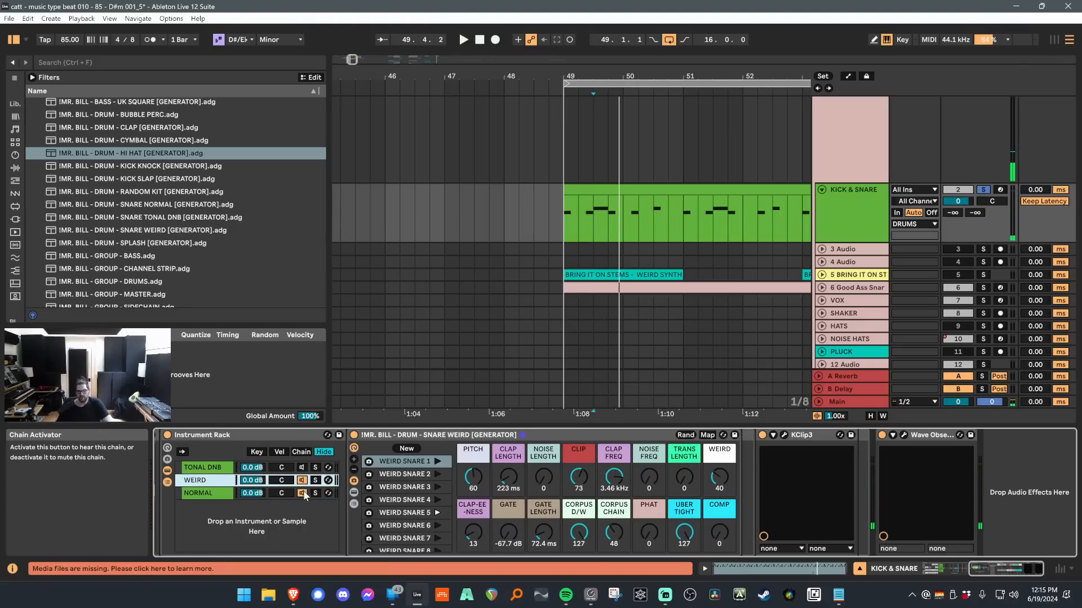
pyautogui.click(685, 436)
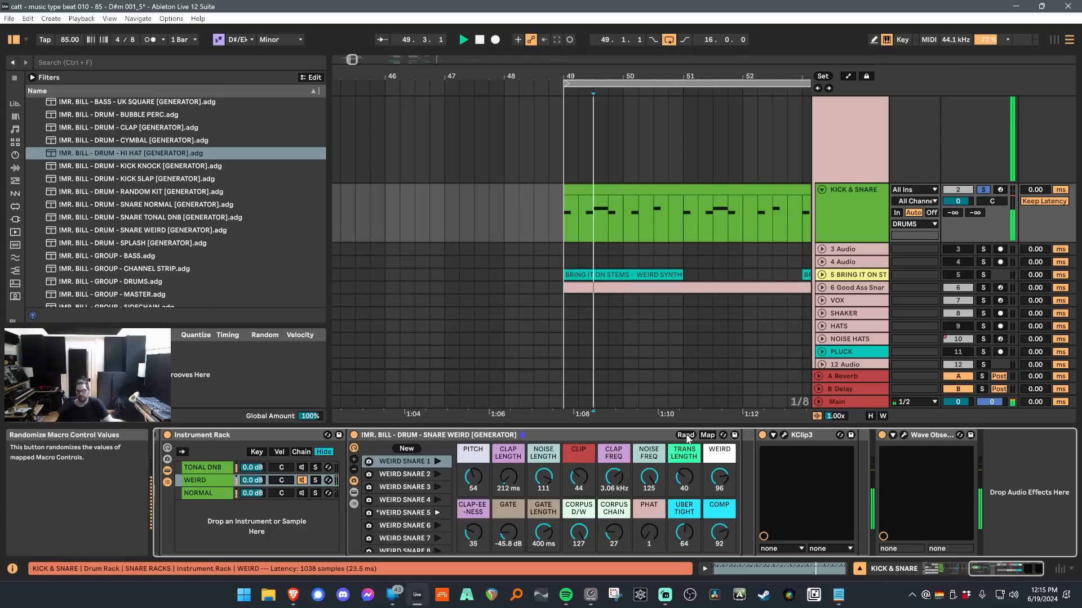
pyautogui.click(685, 436)
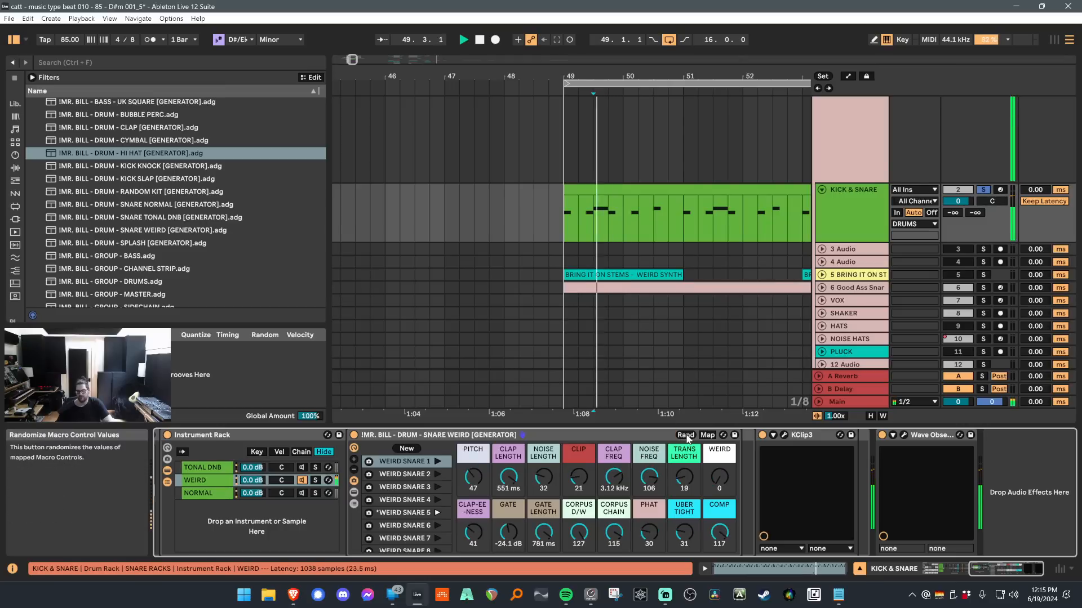
pyautogui.click(685, 436)
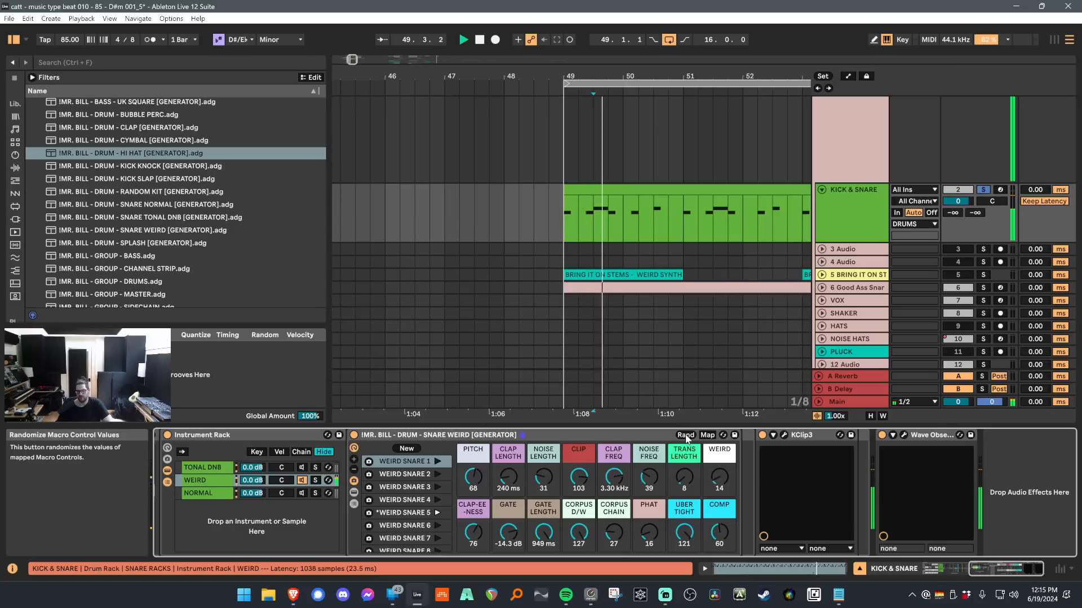
pyautogui.click(686, 436)
pyautogui.press('space')
pyautogui.click(686, 436)
pyautogui.press('space')
pyautogui.press('space')
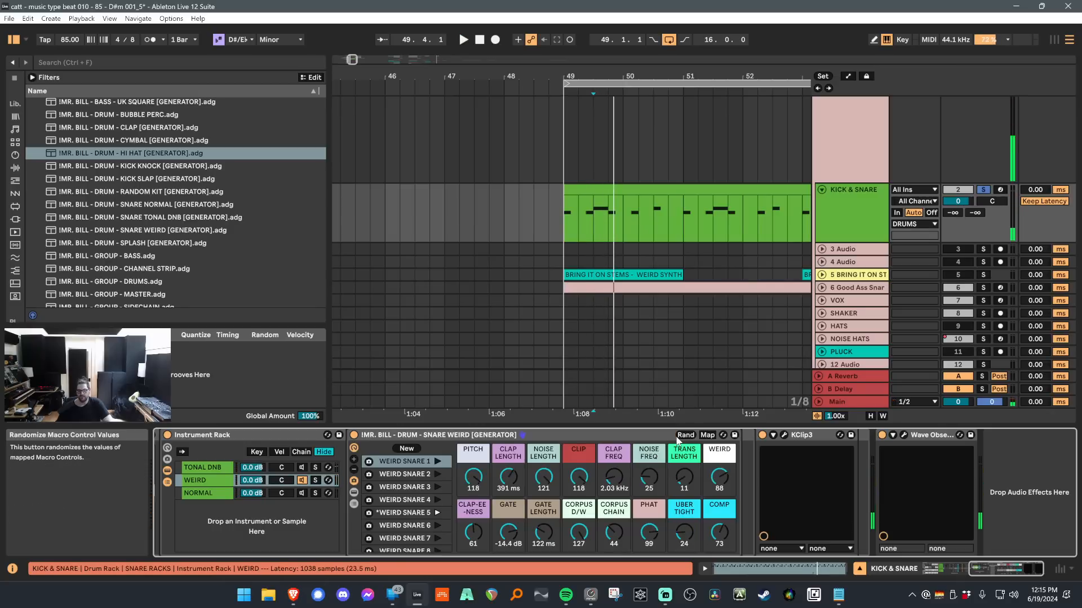
# Activate the TONAL DNB chain in place of WEIRD and play the KICK & SNARE track from a 49.3.1 to 49.4.1 time selection.
pyautogui.click(284, 468)
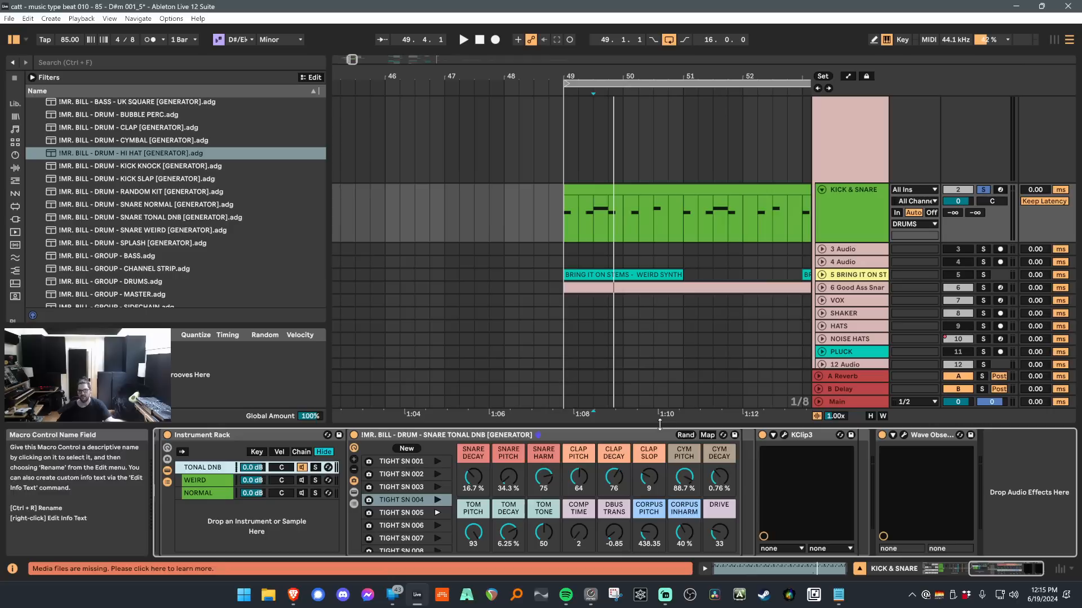
pyautogui.click(603, 220)
pyautogui.moveTo(603, 216); pyautogui.dragTo(611, 217)
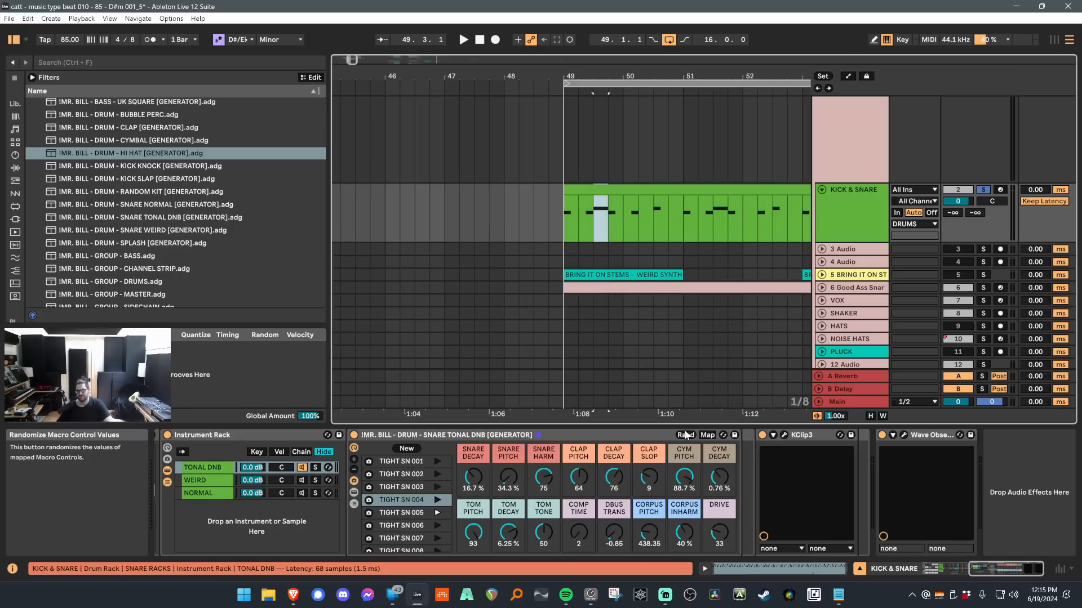
pyautogui.press('space')
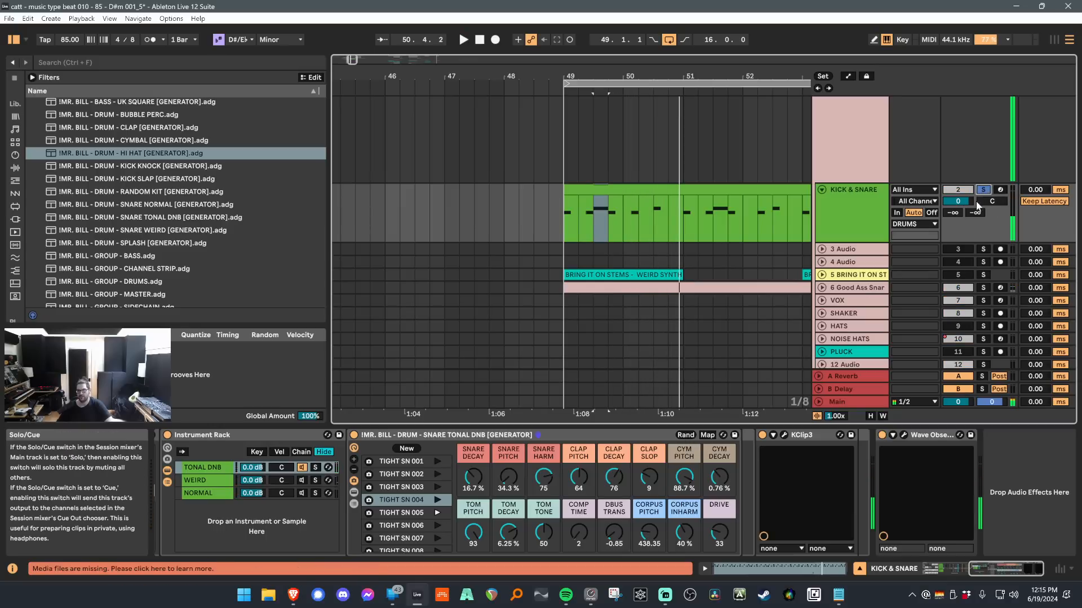
pyautogui.press('space')
pyautogui.press('space')
# Repeatedly randomize the SNARE TONAL DNB macros while auditioning, extending the KICK & SNARE time selection to 49.3.1 to 50.1.1.
pyautogui.click(687, 435)
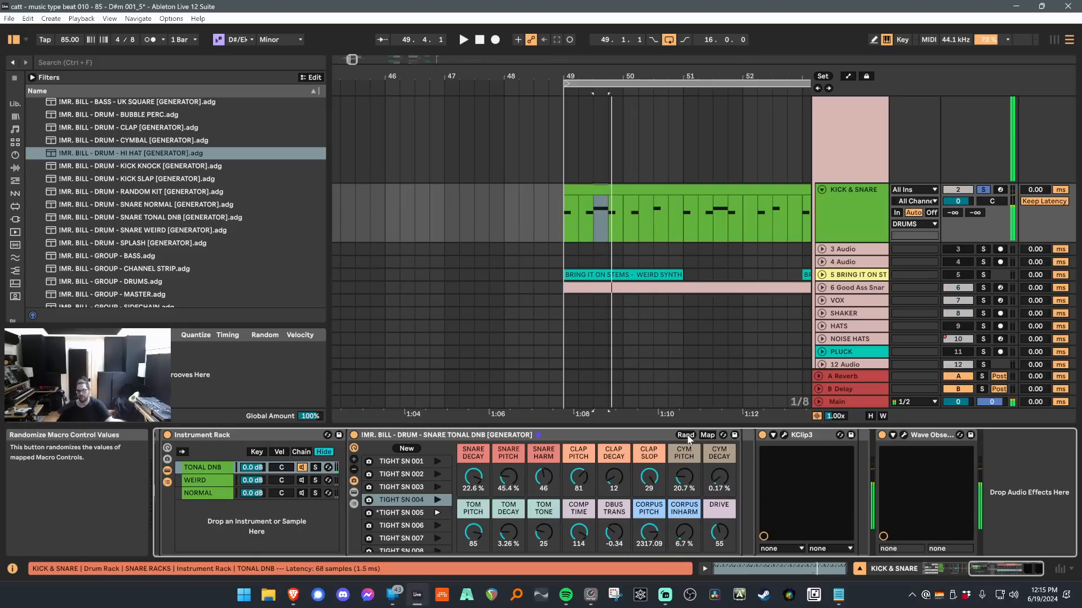
pyautogui.click(687, 436)
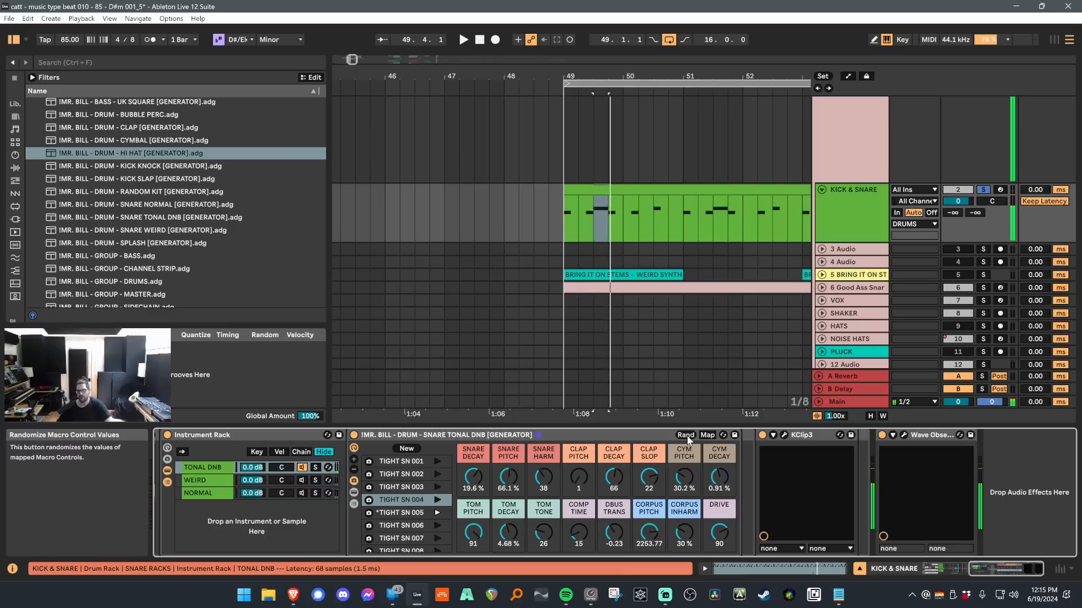
pyautogui.click(687, 435)
pyautogui.click(687, 439)
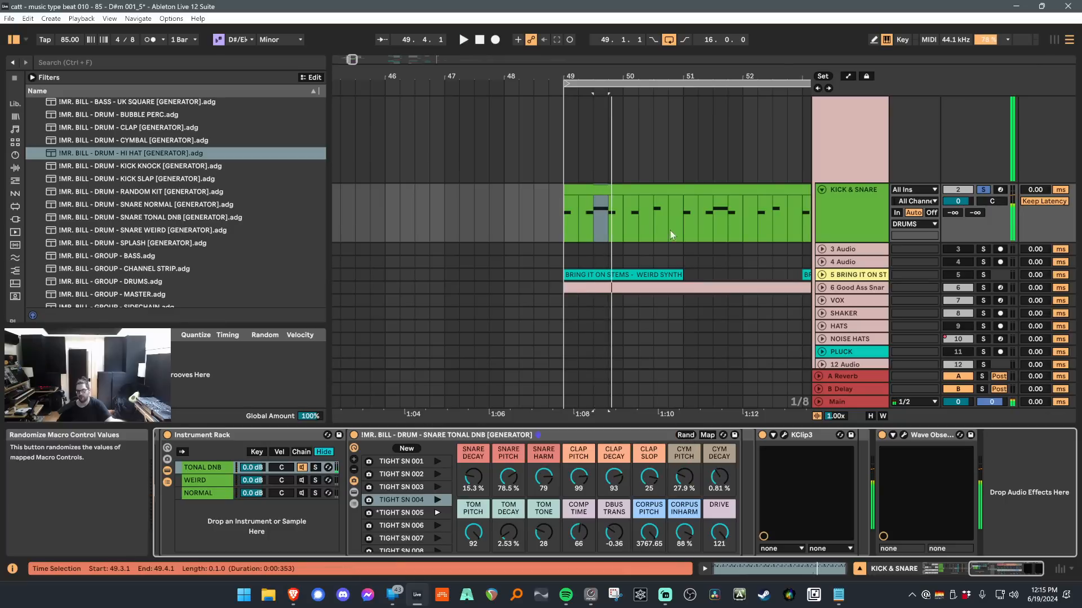
pyautogui.click(614, 217)
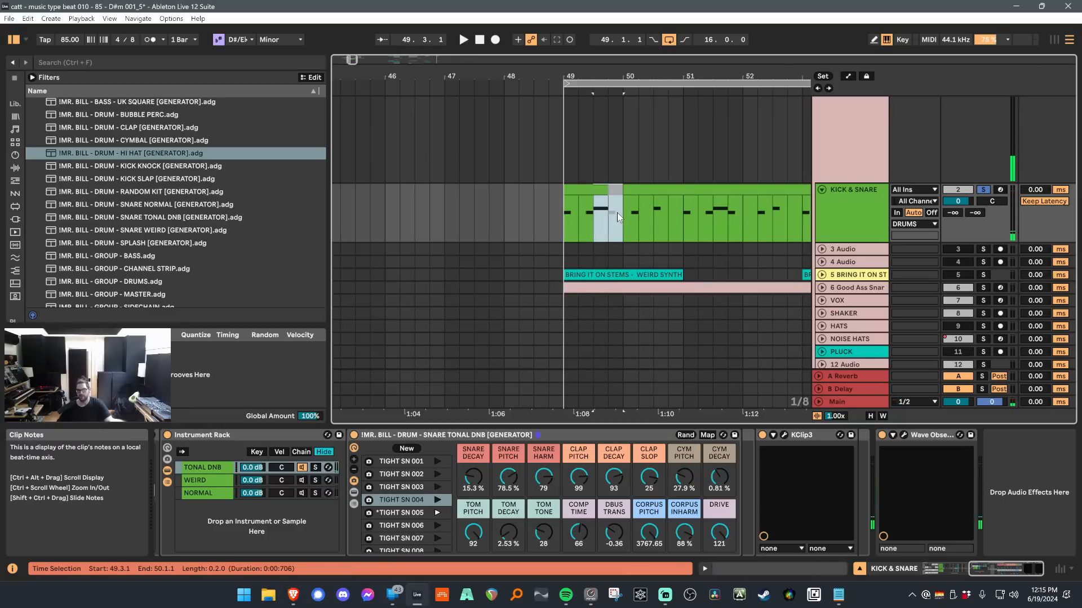
pyautogui.moveTo(617, 212); pyautogui.dragTo(595, 211)
pyautogui.click(687, 435)
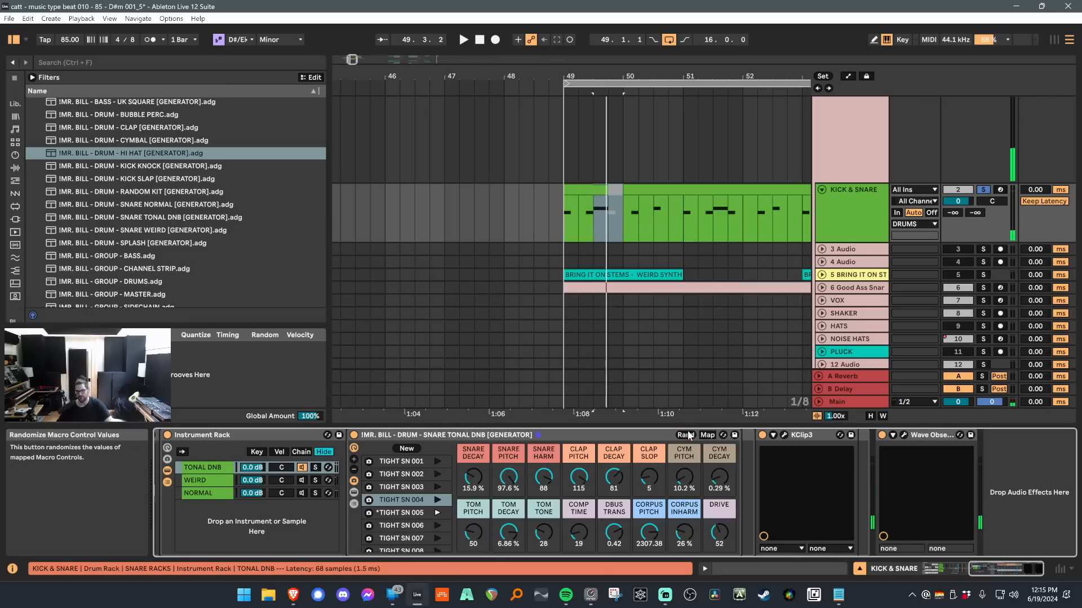
pyautogui.click(687, 436)
# Unsolo the KICK & SNARE track, select its clip and play the full mix from bar 49.
pyautogui.click(629, 211)
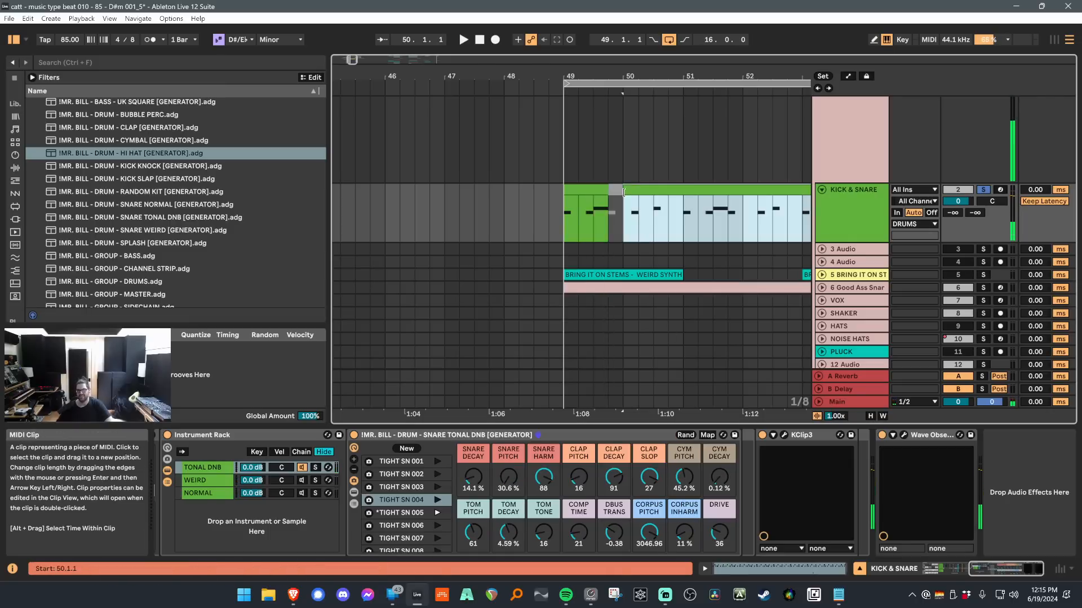
pyautogui.click(983, 190)
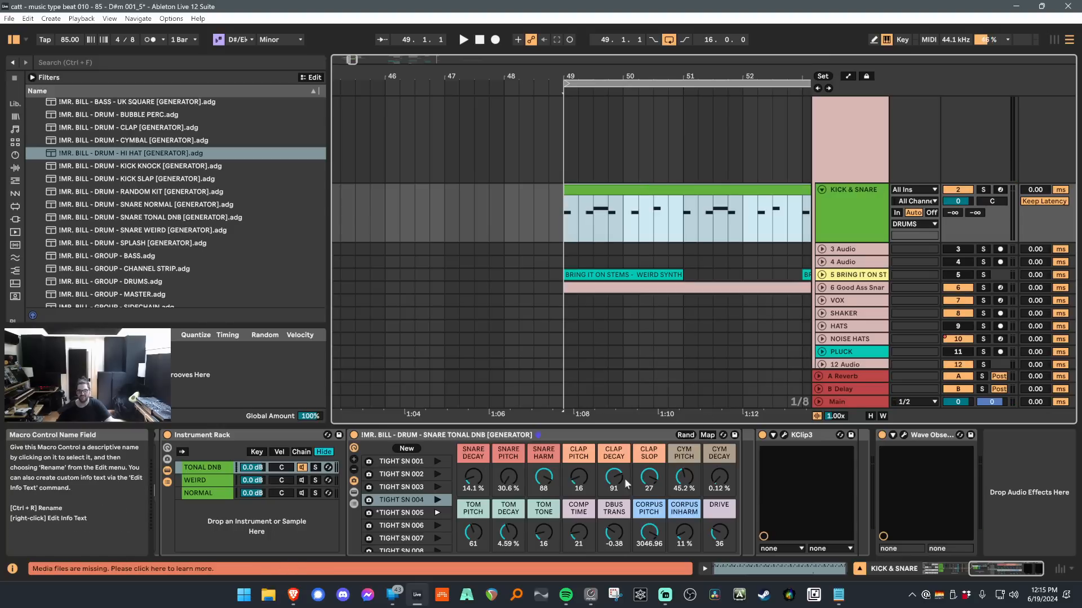
pyautogui.press('space')
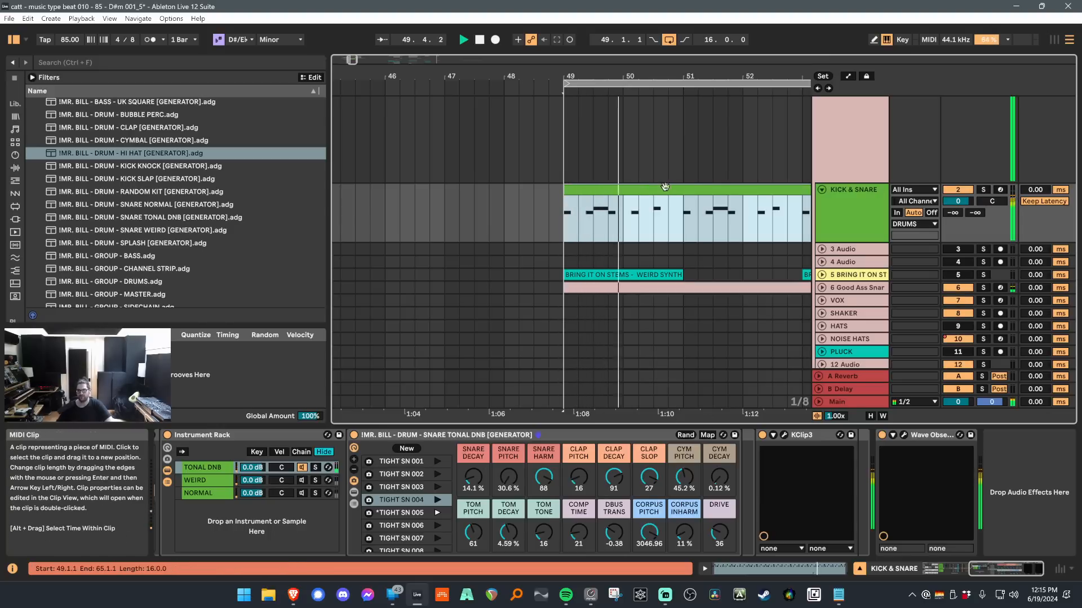
pyautogui.press('-')
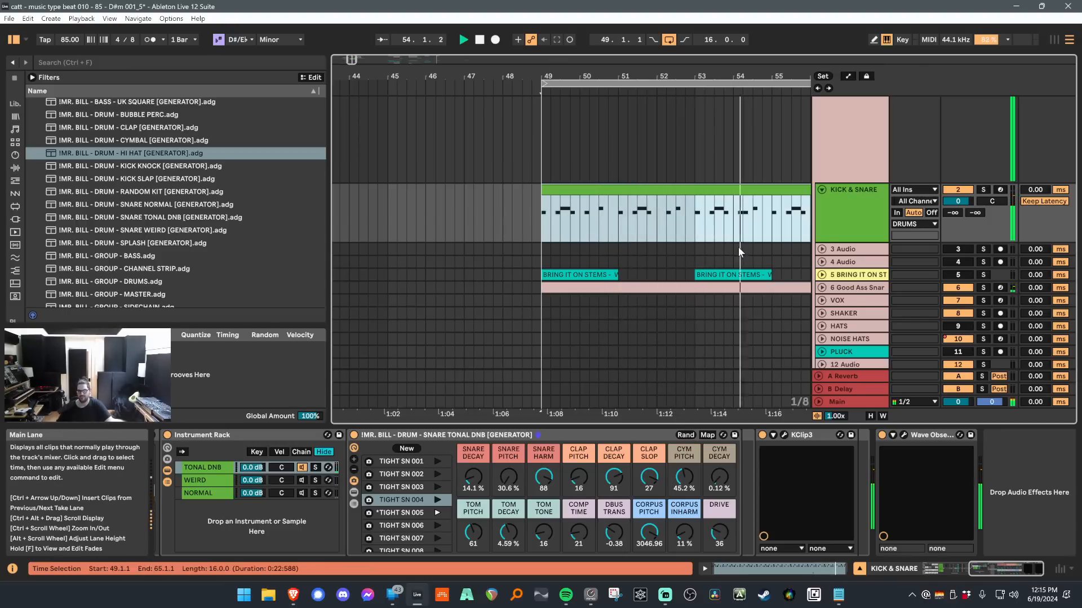
# Try two further randomizations of the SNARE TONAL DNB macros in the full mix, revert them and replay from 49.3.
pyautogui.click(685, 436)
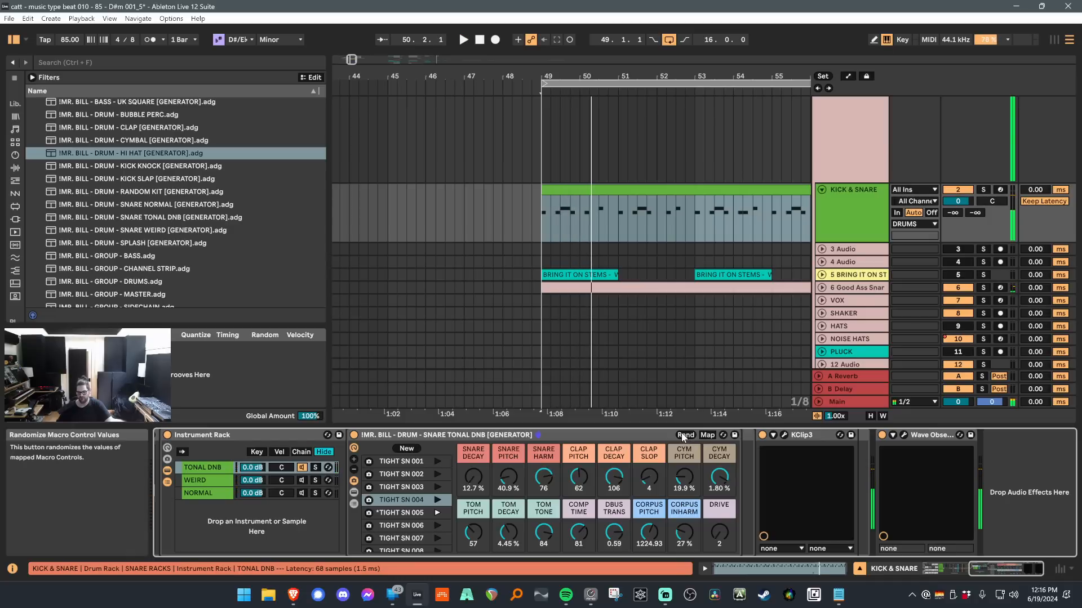
pyautogui.click(685, 435)
pyautogui.click(566, 214)
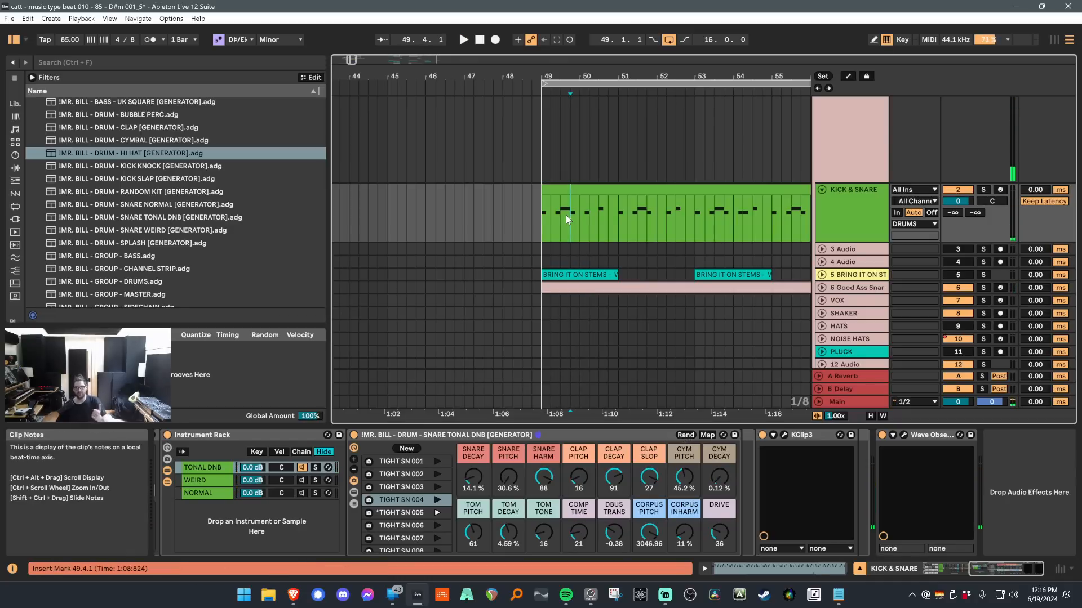
pyautogui.click(558, 216)
# Fold the KICK & SNARE track and show the 16 Drum Rack track's CYM, HAT and SPLASH chains.
pyautogui.click(824, 190)
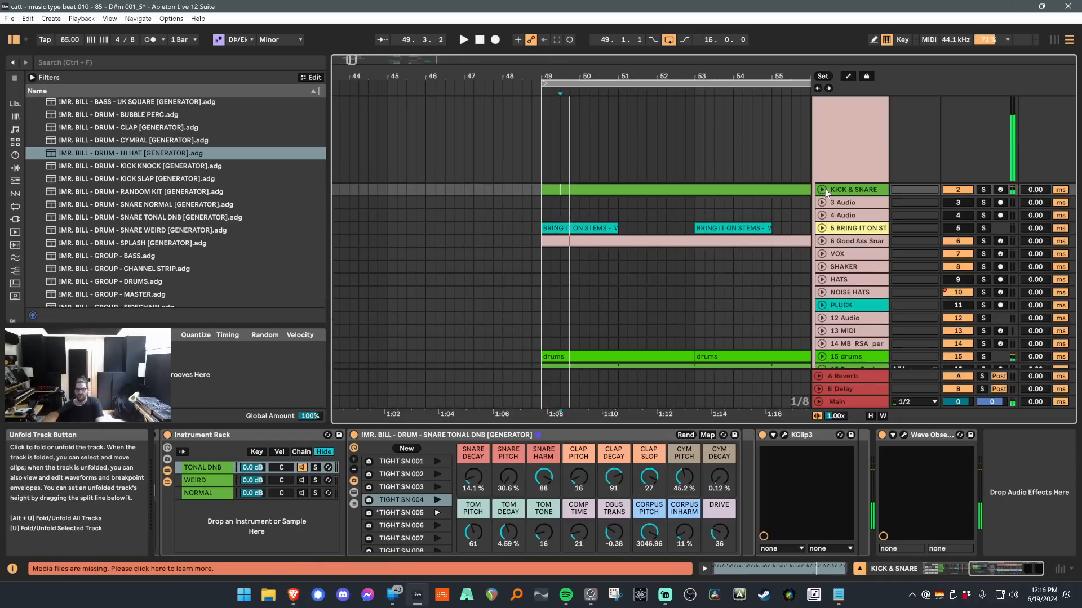
pyautogui.scroll(-4, 827, 220)
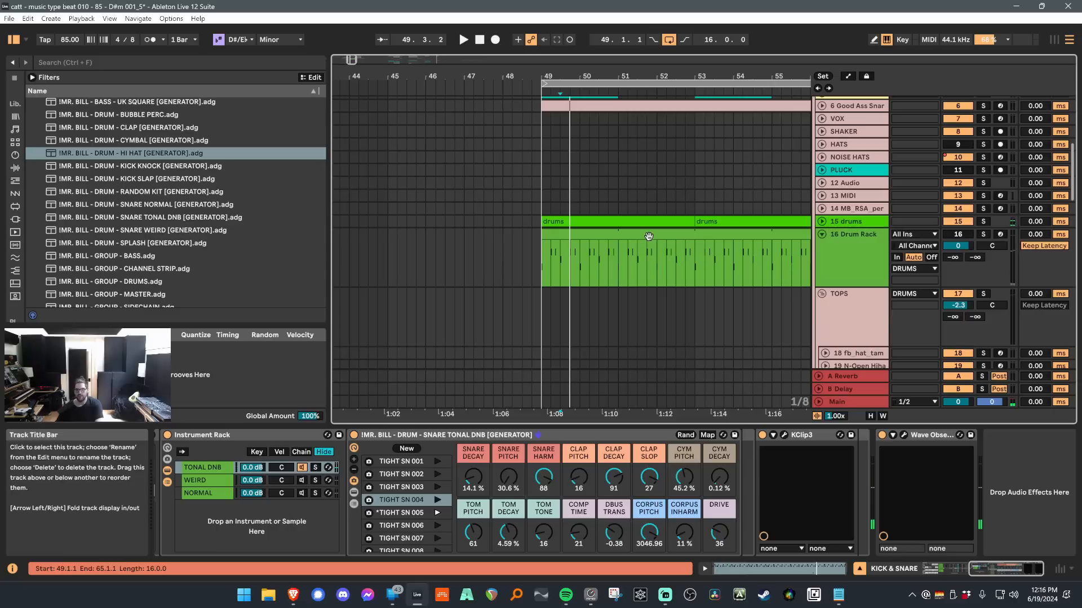
pyautogui.click(831, 252)
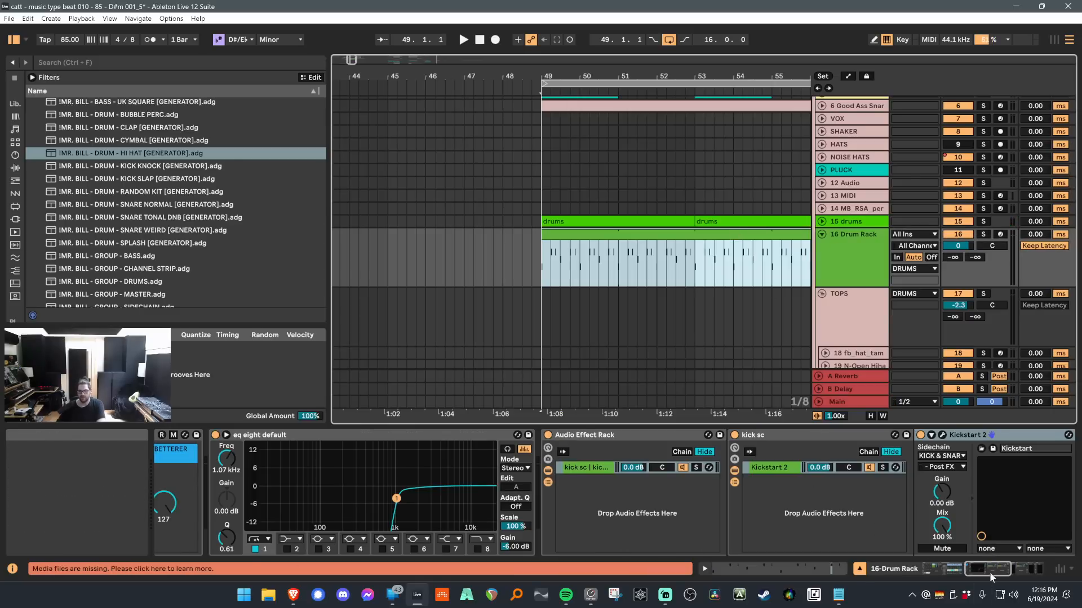
pyautogui.click(877, 565)
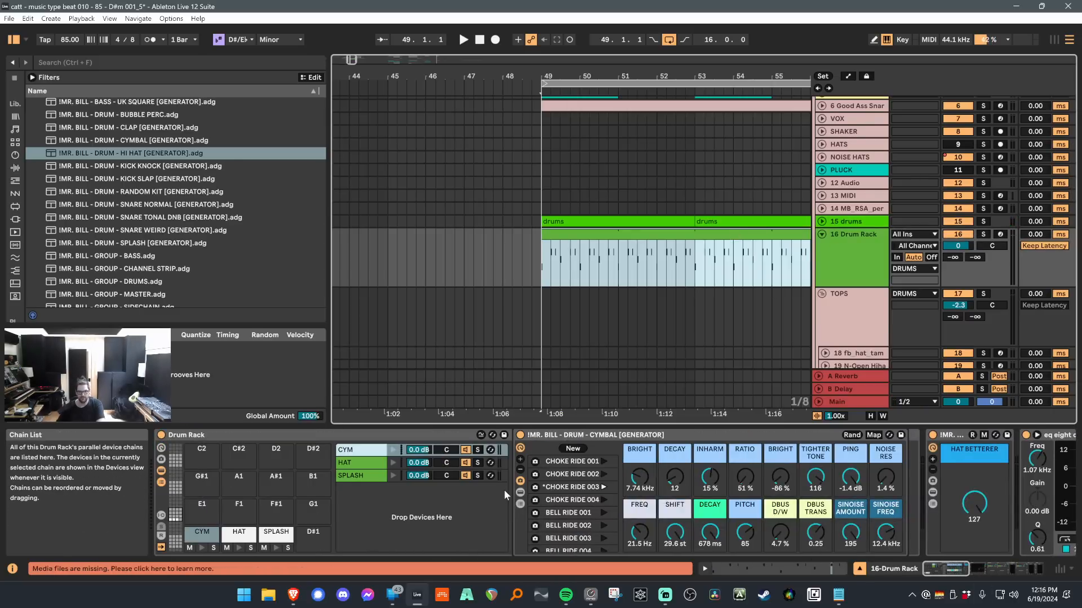
# Examine the kick sc sidechain racks on the 16 Drum Rack track and open the first Kickstart 2 plug-in window.
pyautogui.click(1042, 565)
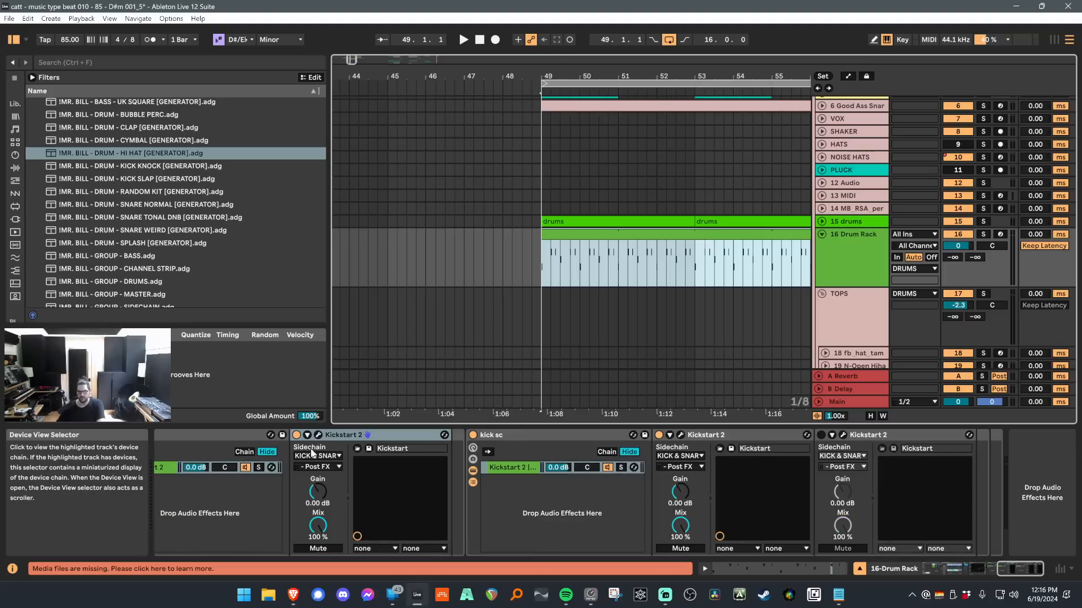
pyautogui.click(543, 435)
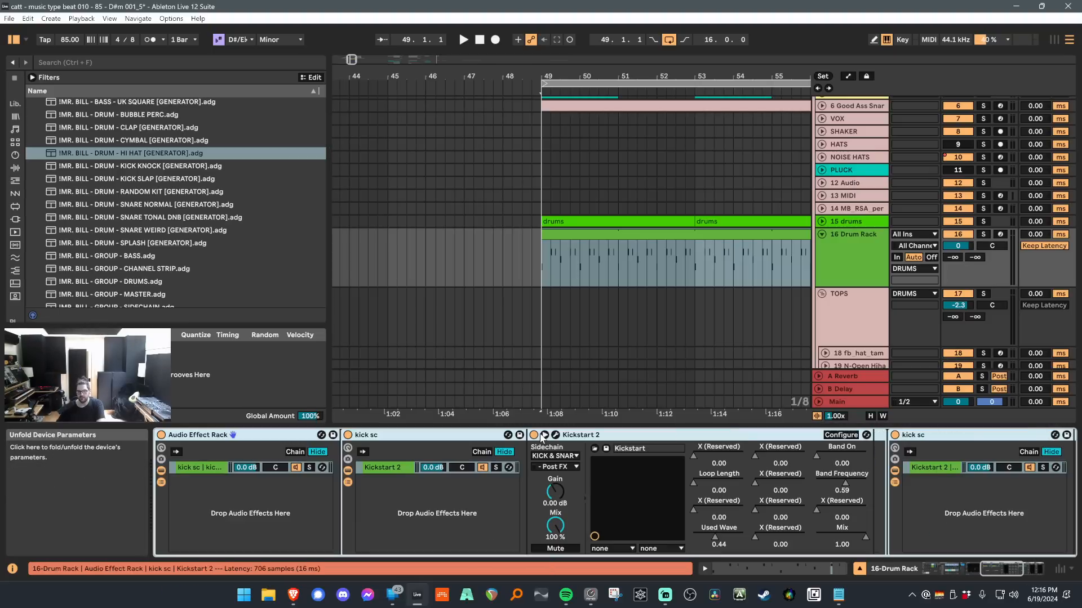
pyautogui.click(544, 435)
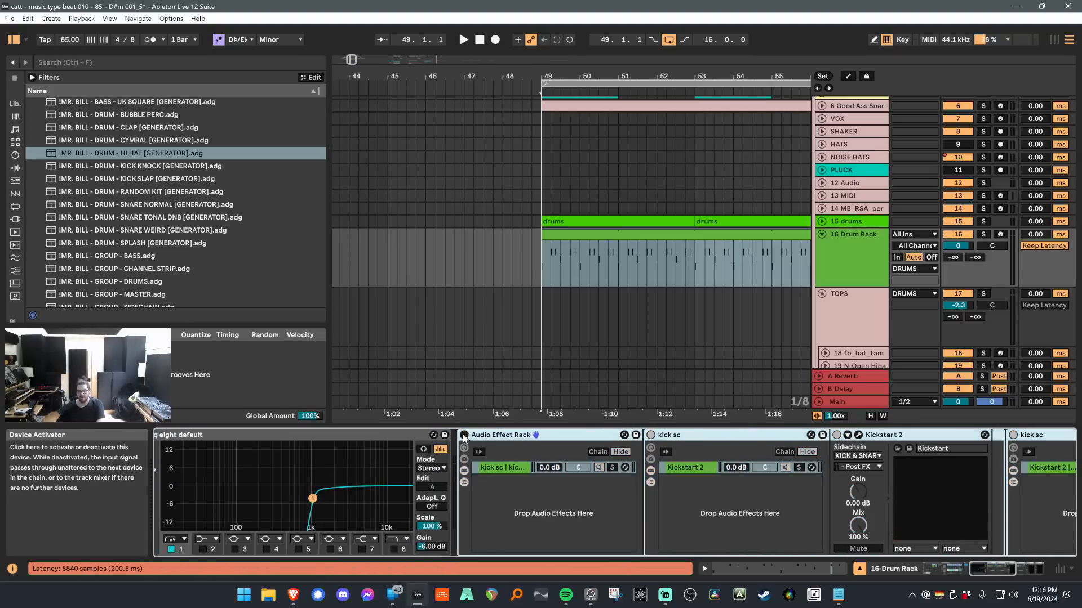
pyautogui.scroll(-3, 558, 487)
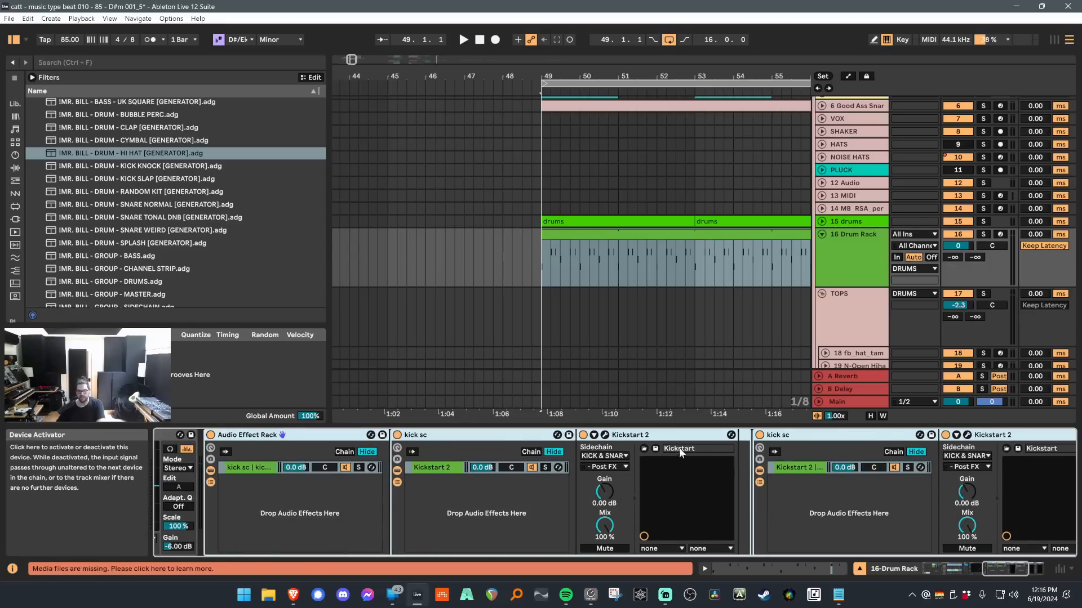
pyautogui.click(607, 433)
pyautogui.click(605, 435)
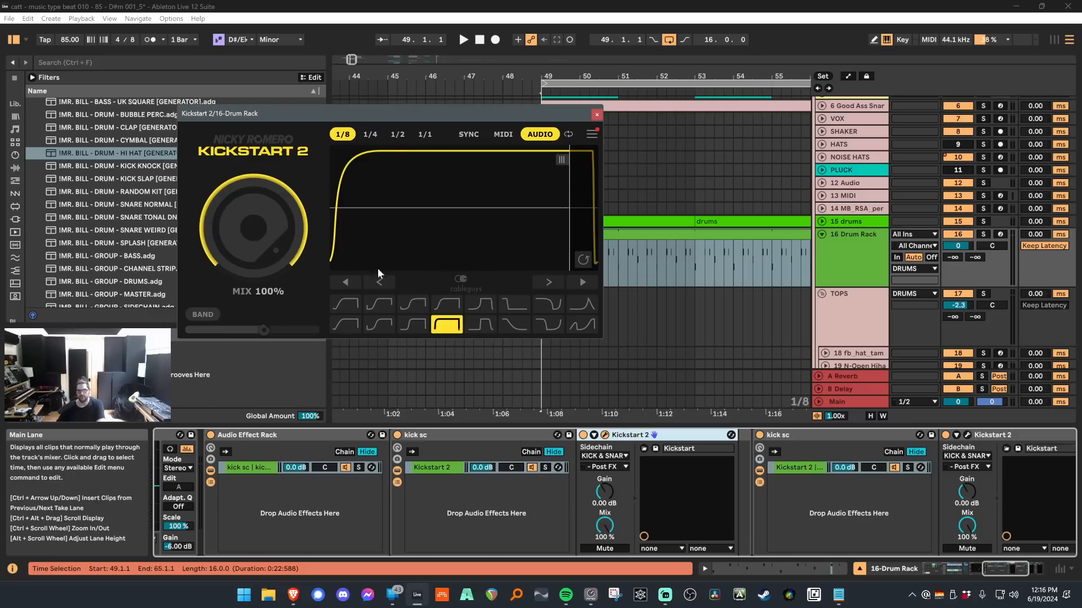
# Open the second Kickstart 2 plug-in window, solo the 16 Drum Rack track and play from bar 49 to view both sidechain displays.
pyautogui.click(967, 434)
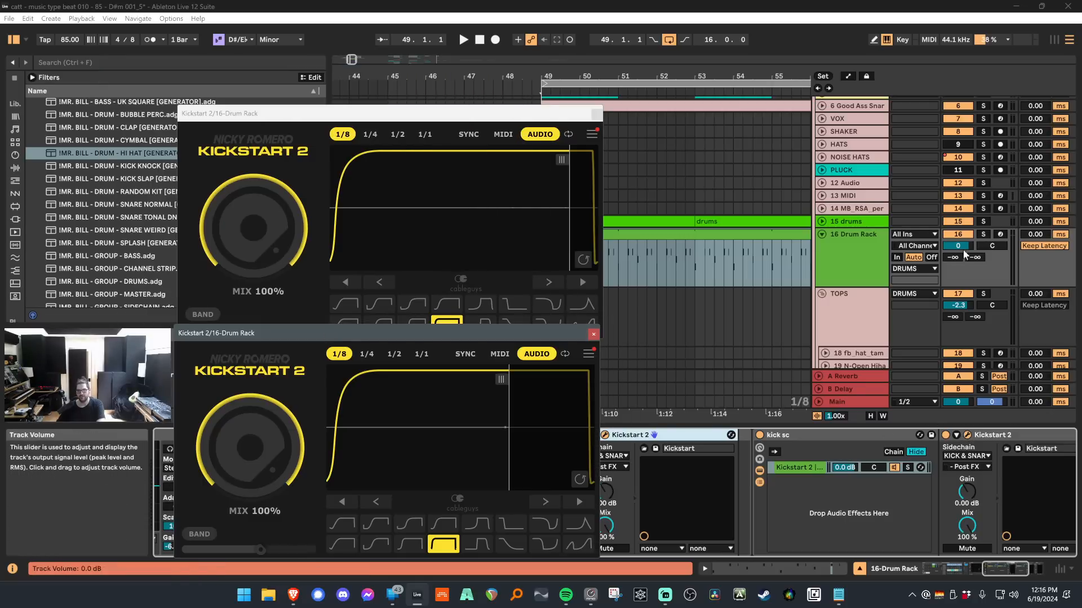
pyautogui.click(983, 234)
pyautogui.press('space')
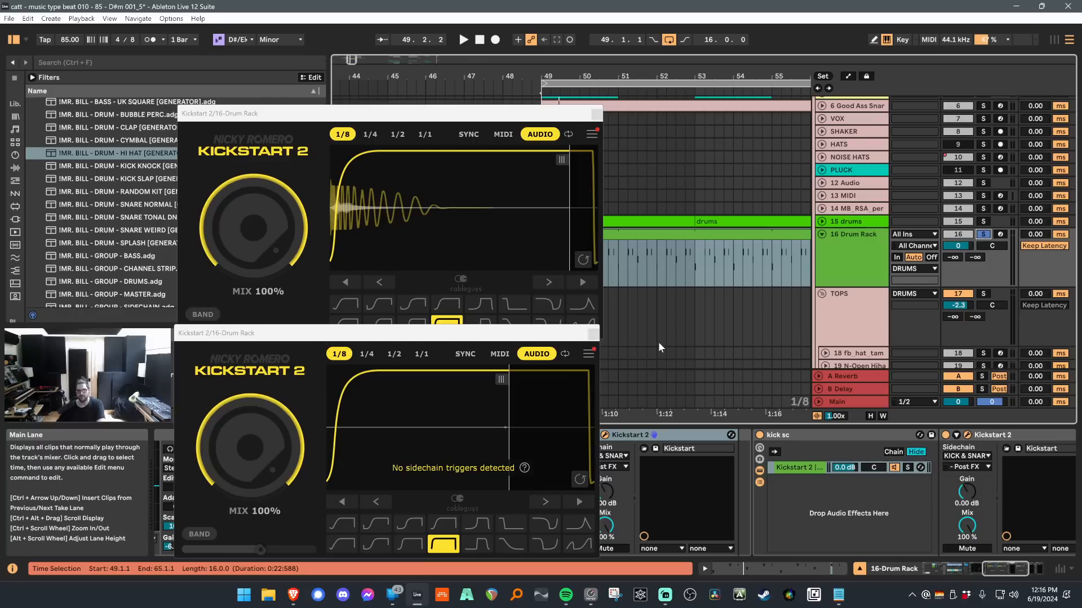
pyautogui.press('space')
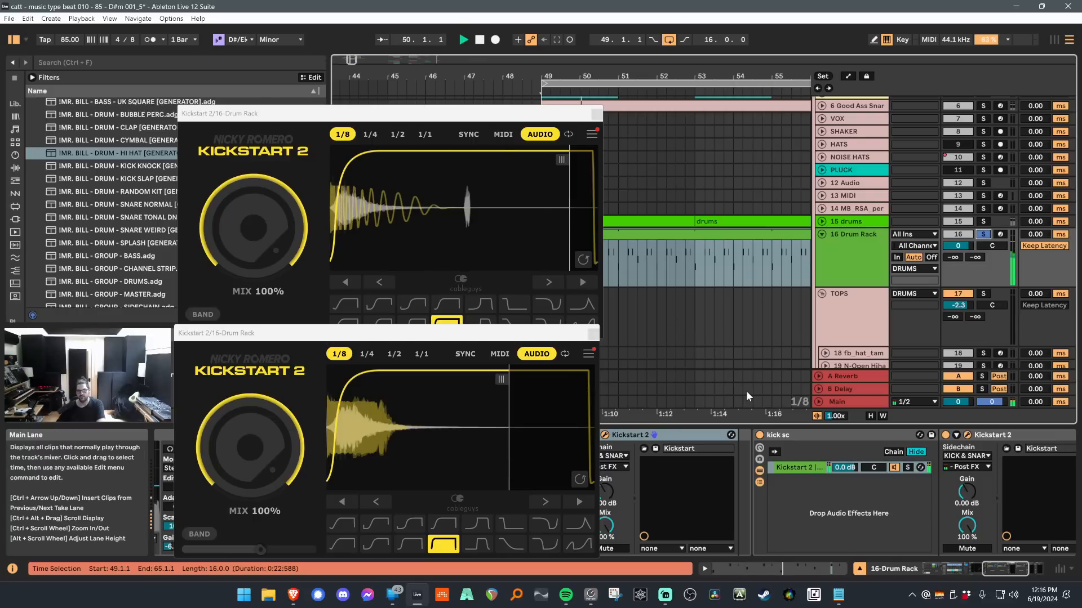
# Stop playback, close both Kickstart 2 windows and return to the Drum Rack's CYM, HAT and SPLASH chains.
pyautogui.click(593, 333)
pyautogui.press('space')
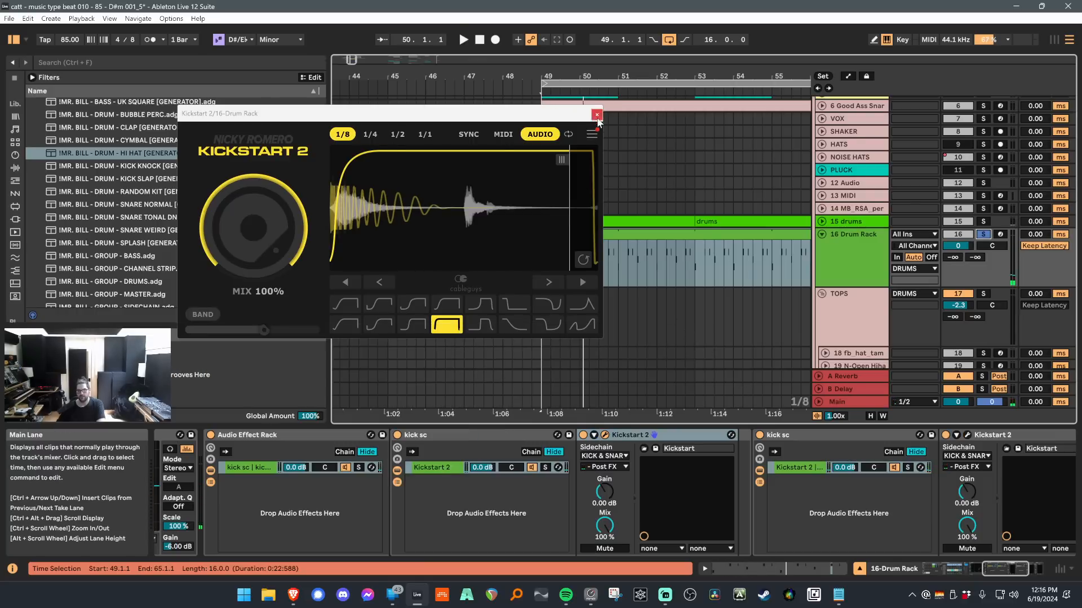
pyautogui.click(597, 114)
pyautogui.hscroll(-5, 641, 441)
pyautogui.click(988, 528)
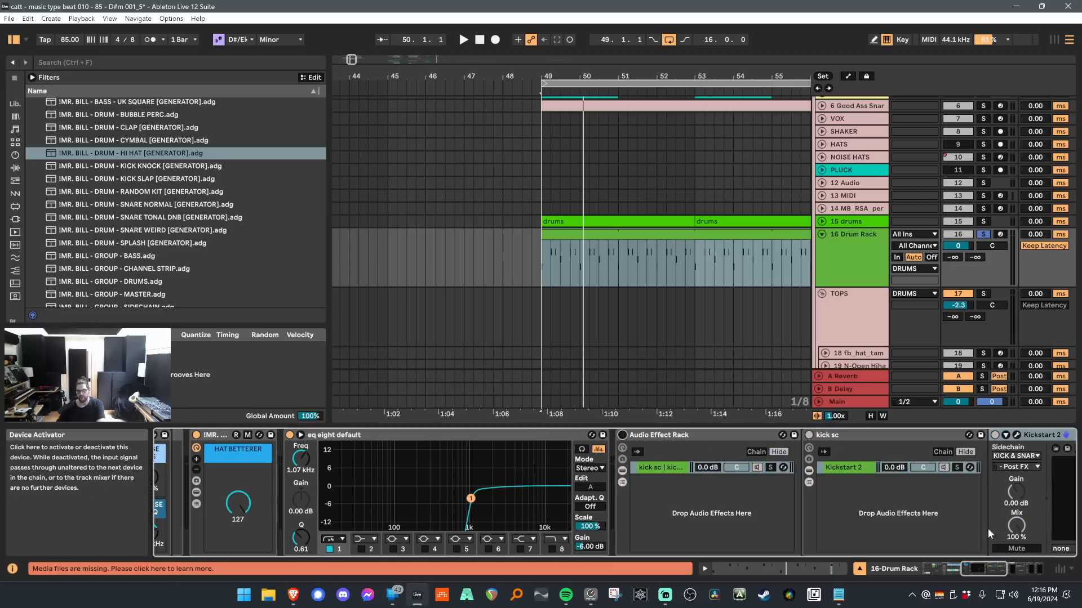
pyautogui.hscroll(-8, 969, 535)
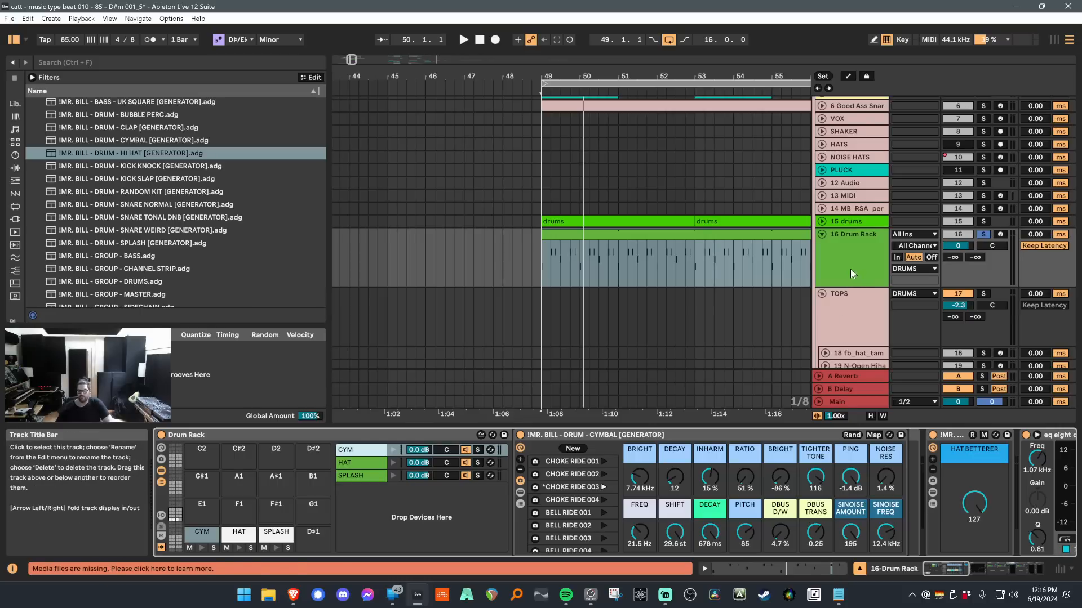
# Open the 16 Drum Rack clip's notes, reduce the note editor's height and bring back the track's devices.
pyautogui.click(584, 236)
pyautogui.doubleClick(584, 236)
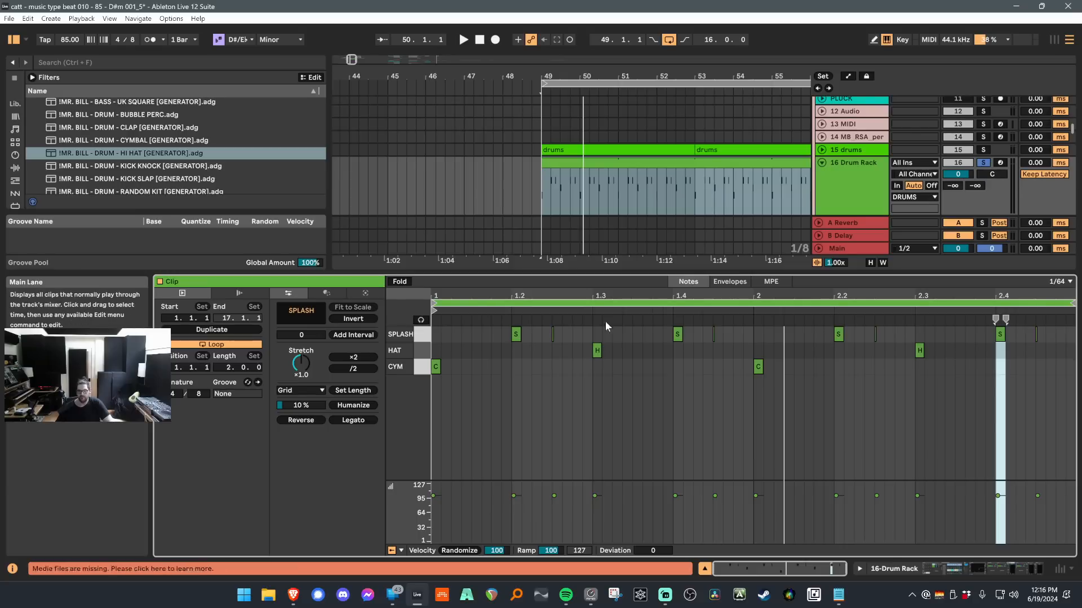
pyautogui.moveTo(818, 280); pyautogui.dragTo(818, 355)
pyautogui.click(864, 198)
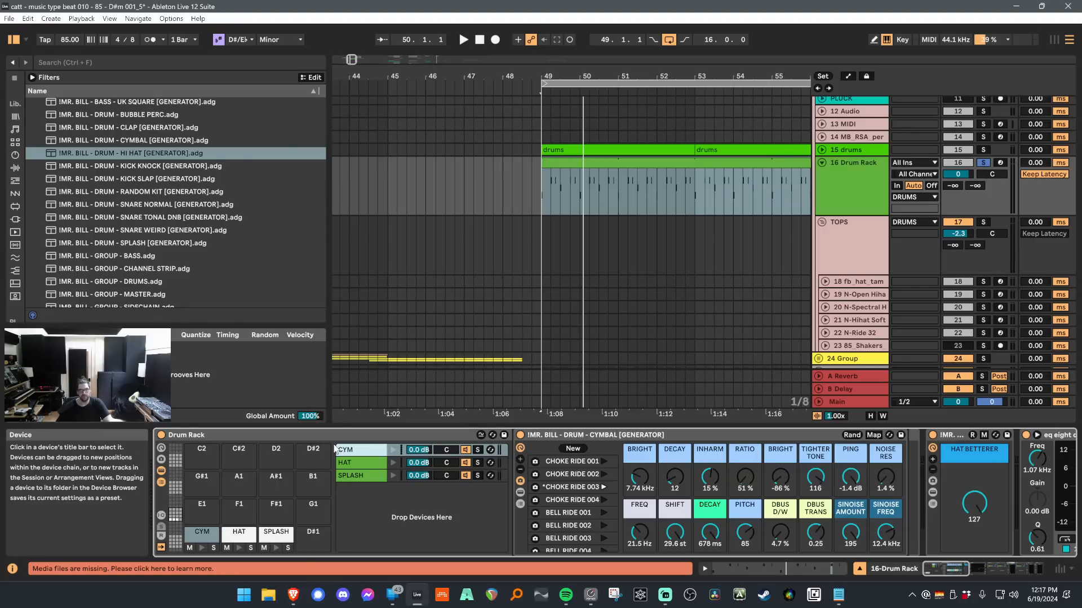
# Examine the key mappings that randomize the generator macros, checking the Randomize assignments on the CYM and HAT chains.
pyautogui.hotkey('ctrl', 'k')
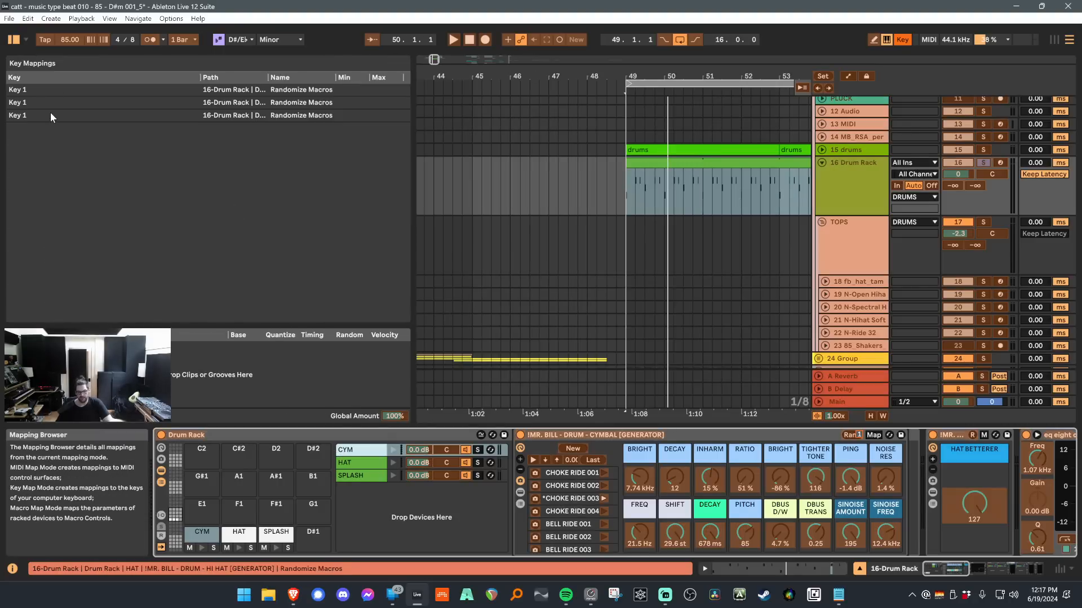
pyautogui.click(852, 434)
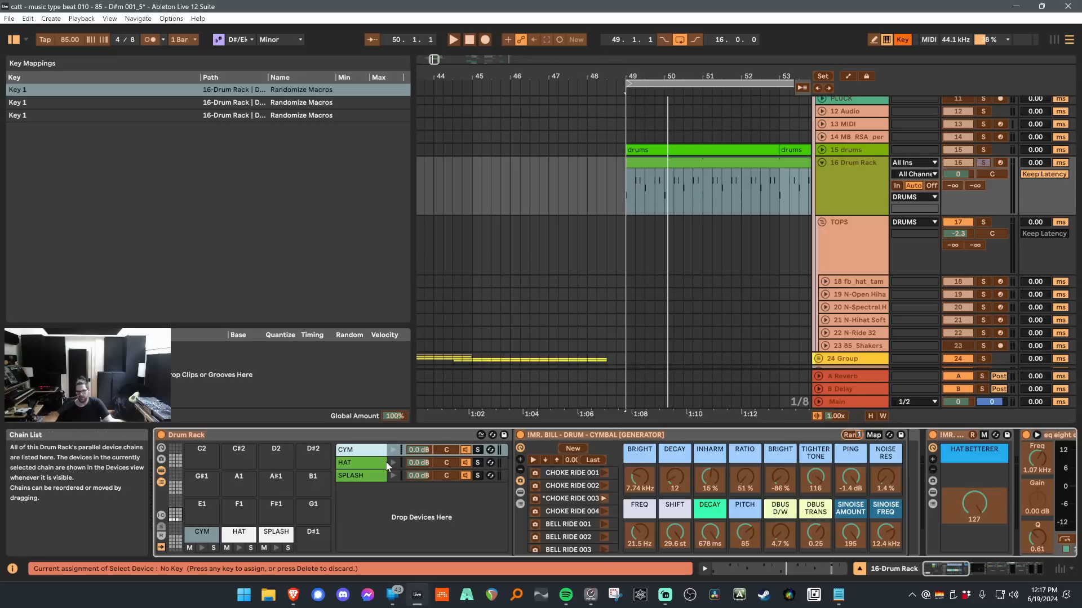
pyautogui.click(360, 463)
pyautogui.click(857, 435)
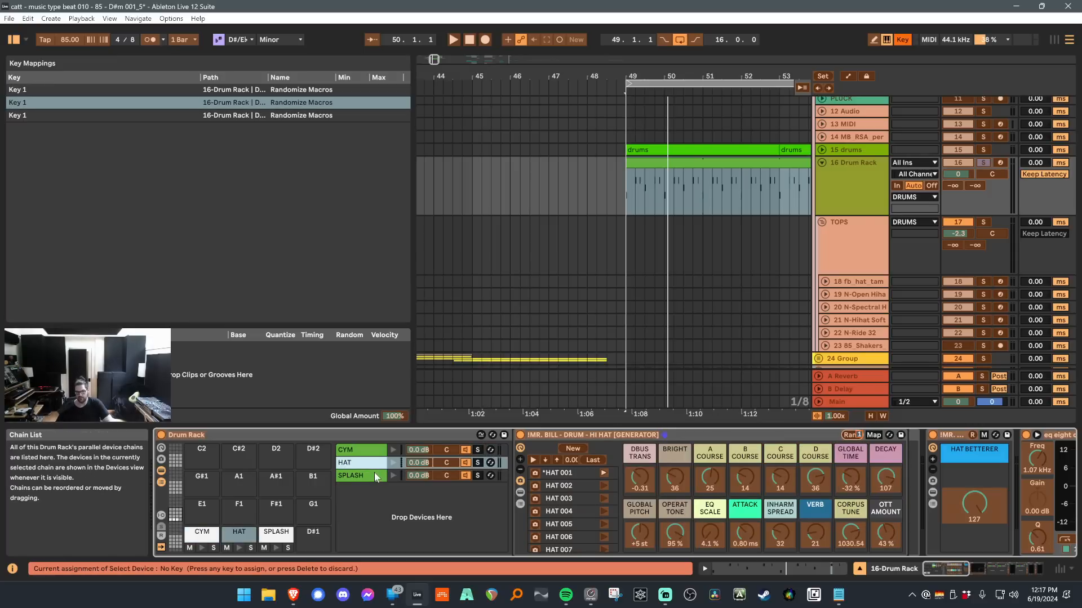
pyautogui.hotkey('ctrl', 'k')
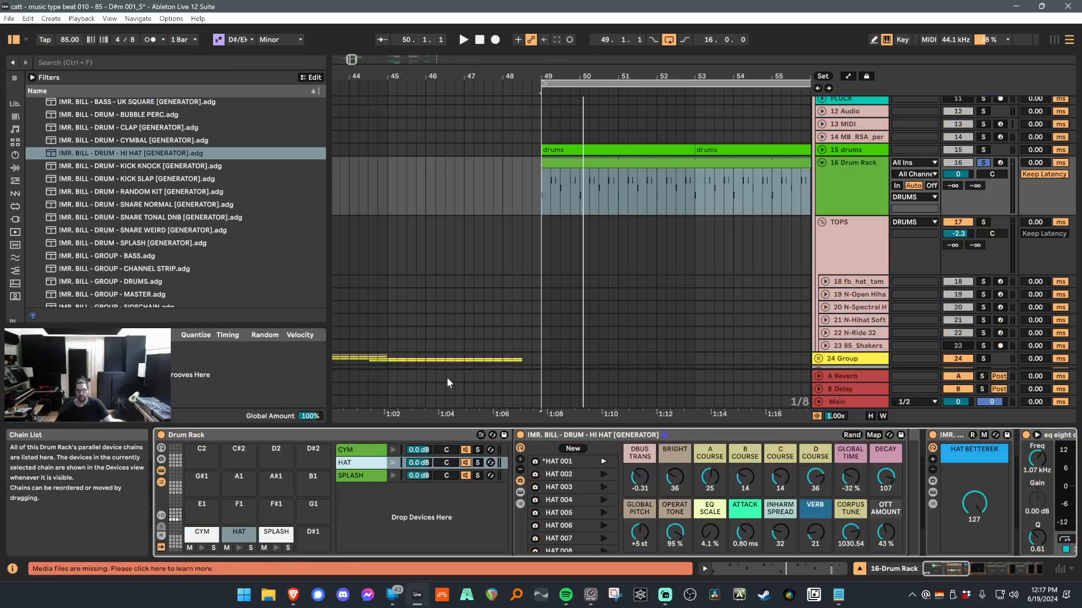
# Open the 16 Drum Rack clip's notes again, play the soloed pattern and select the SPLASH note at 1.2.
pyautogui.doubleClick(545, 175)
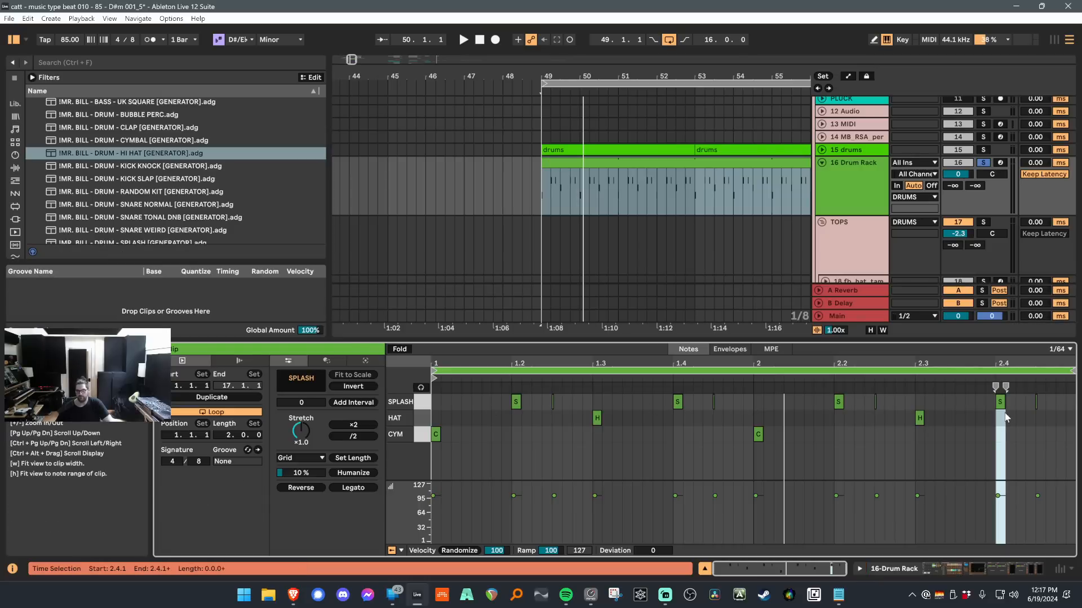
pyautogui.press('space')
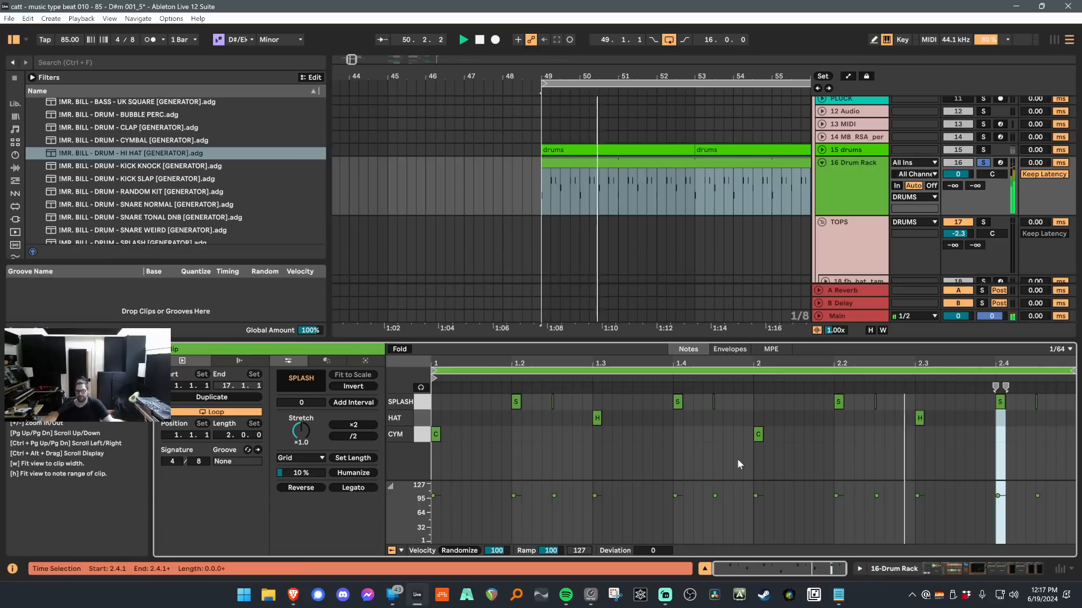
pyautogui.click(517, 402)
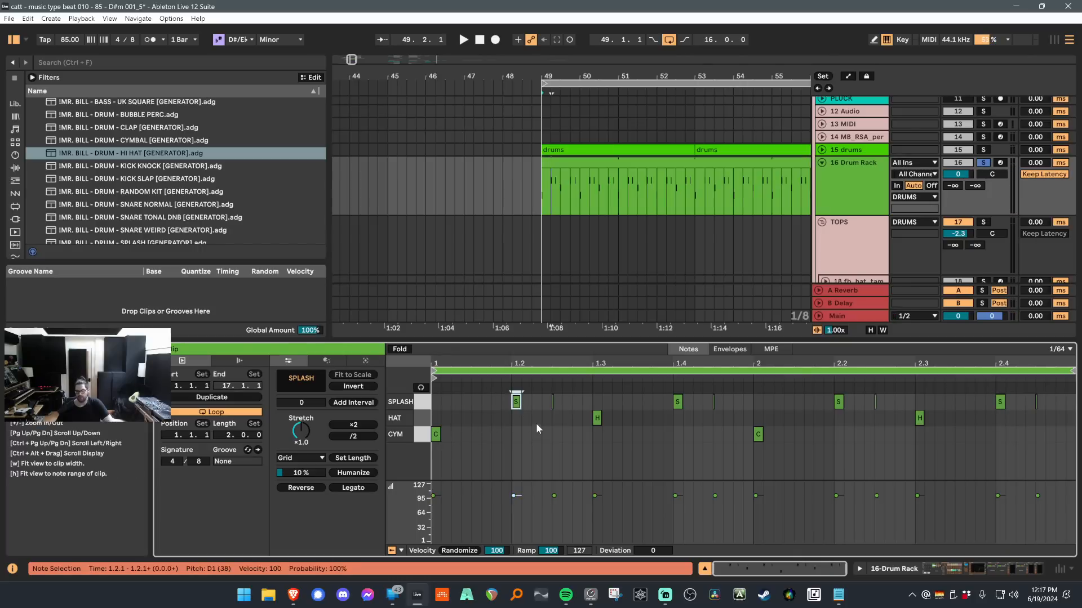
# Try lengthening the very short SPLASH note at 1.2.2 and revert it to its short length.
pyautogui.moveTo(468, 359); pyautogui.dragTo(467, 368)
pyautogui.press('b')
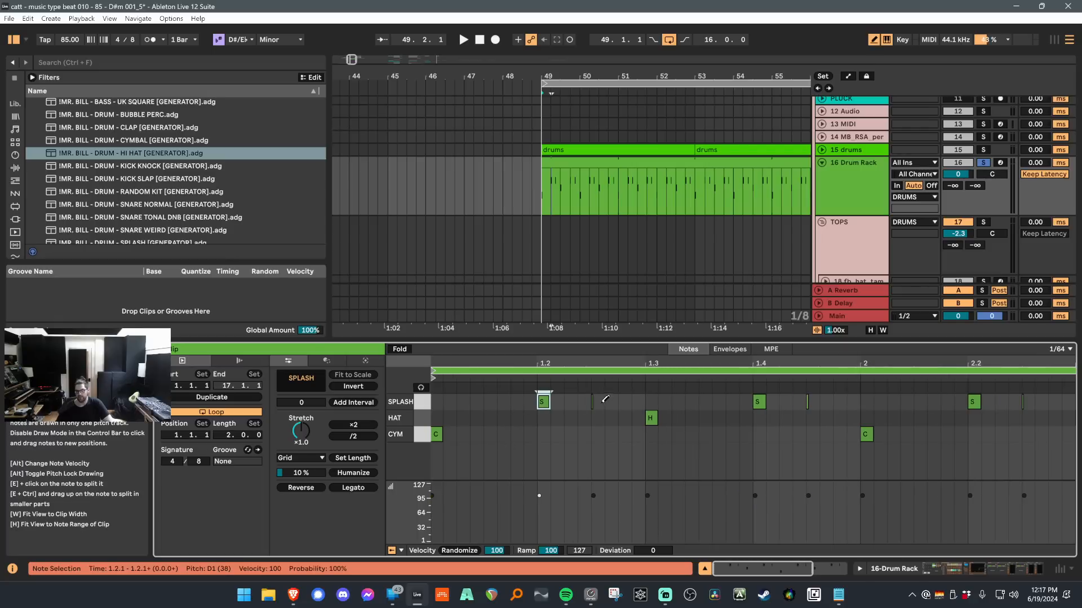
pyautogui.moveTo(602, 401)
pyautogui.mouseDown()
pyautogui.moveTo(643, 402)
pyautogui.moveTo(603, 402)
pyautogui.mouseUp()
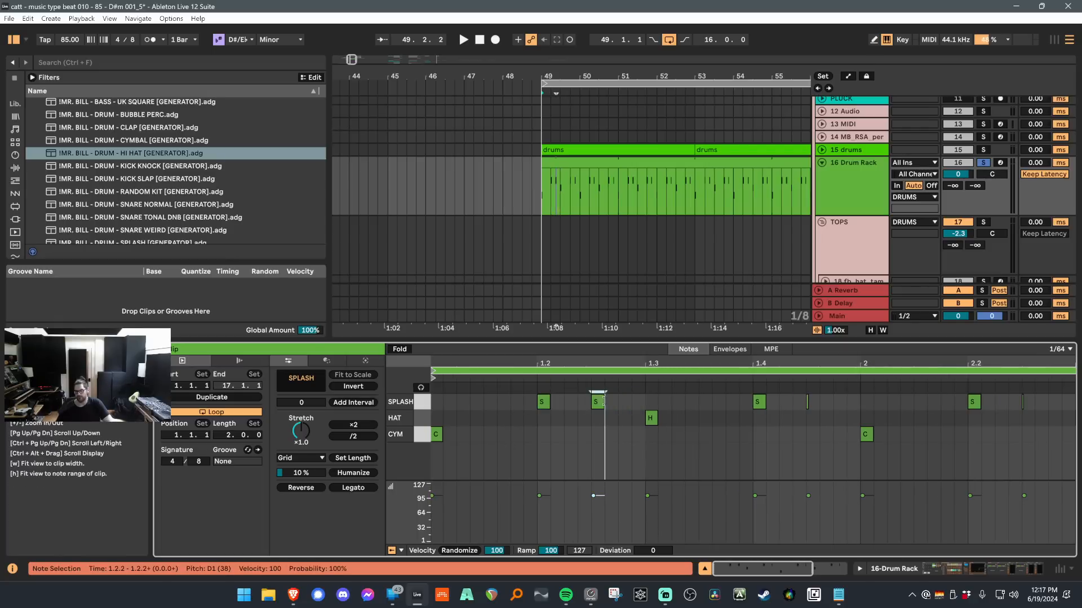
pyautogui.click(604, 455)
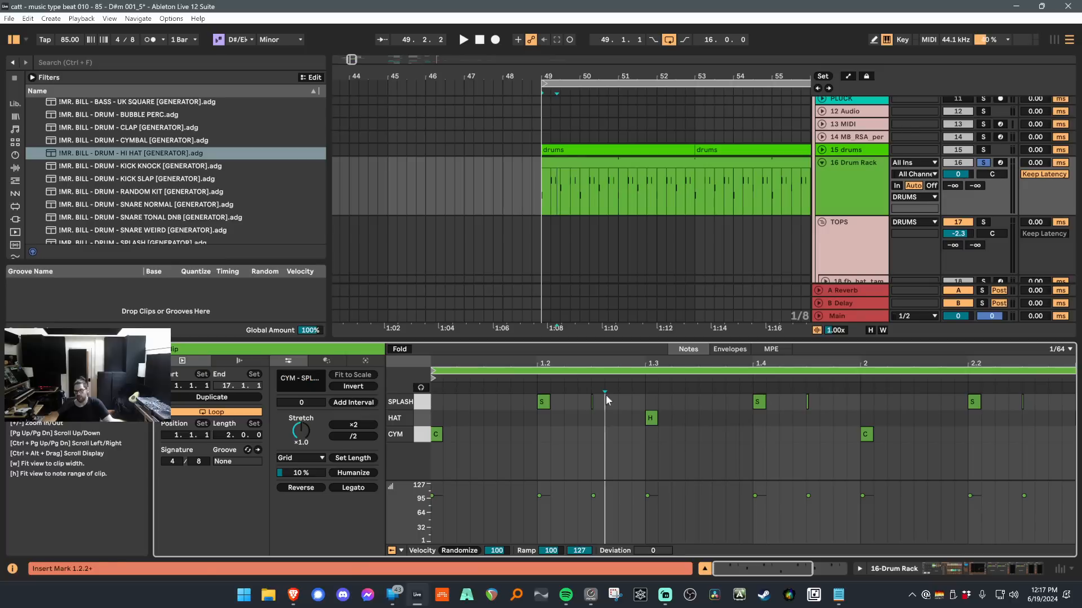
pyautogui.moveTo(565, 372); pyautogui.dragTo(565, 367)
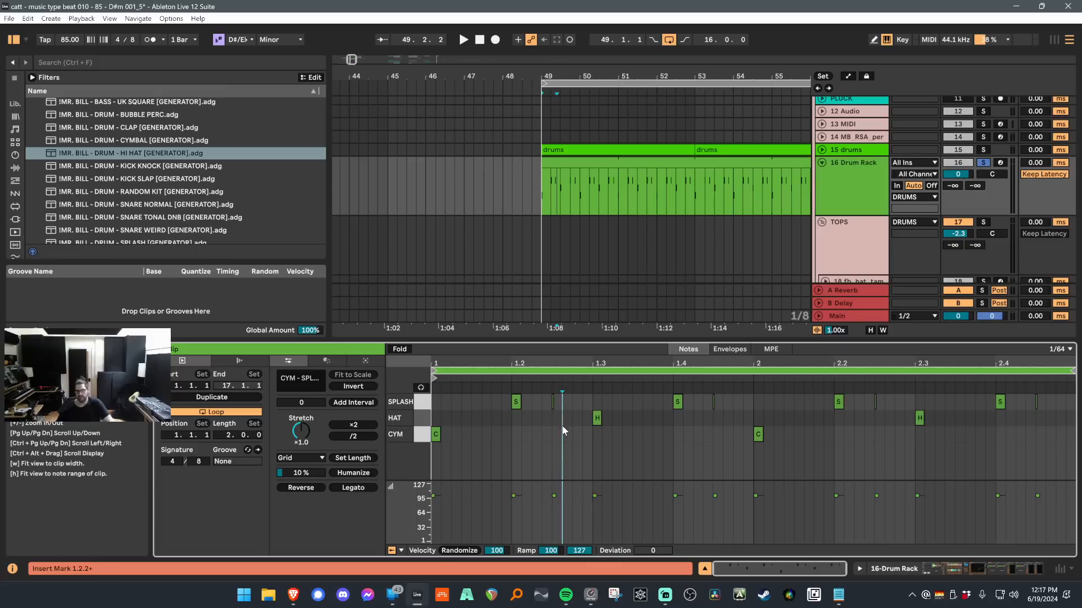
# Shorten the SPLASH notes at 1.2 and 1.4, lengthen the HAT note at 1.3 and play the pattern.
pyautogui.moveTo(553, 403); pyautogui.dragTo(554, 408)
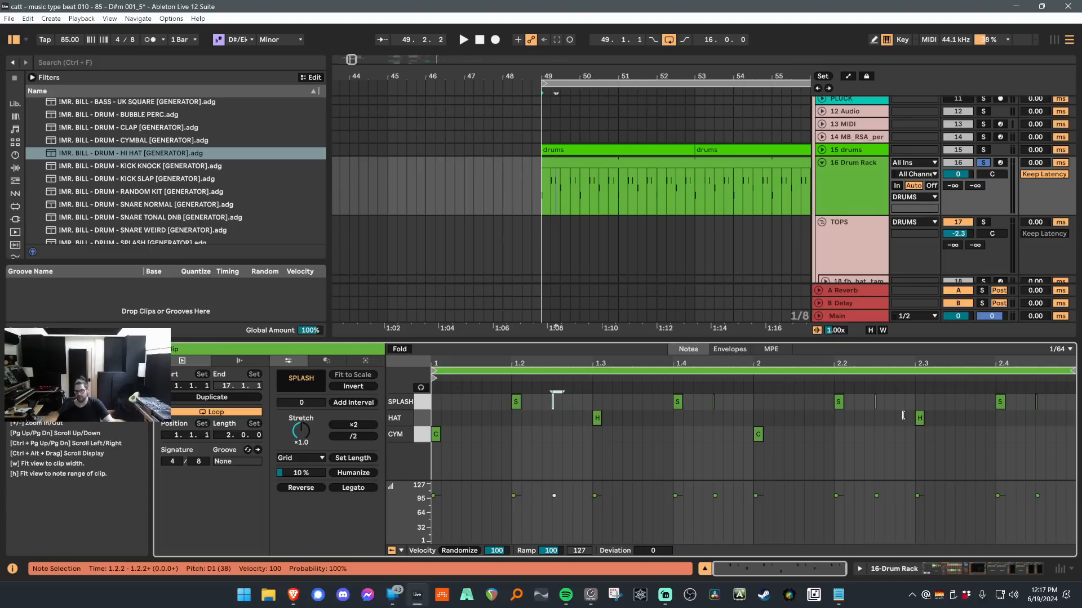
pyautogui.click(516, 401)
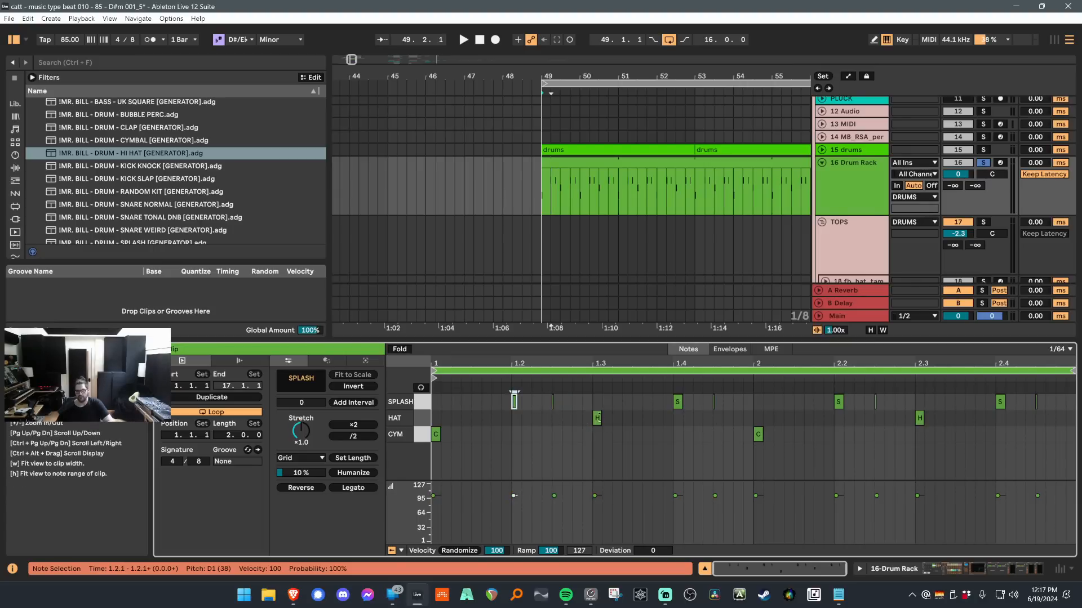
pyautogui.click(678, 402)
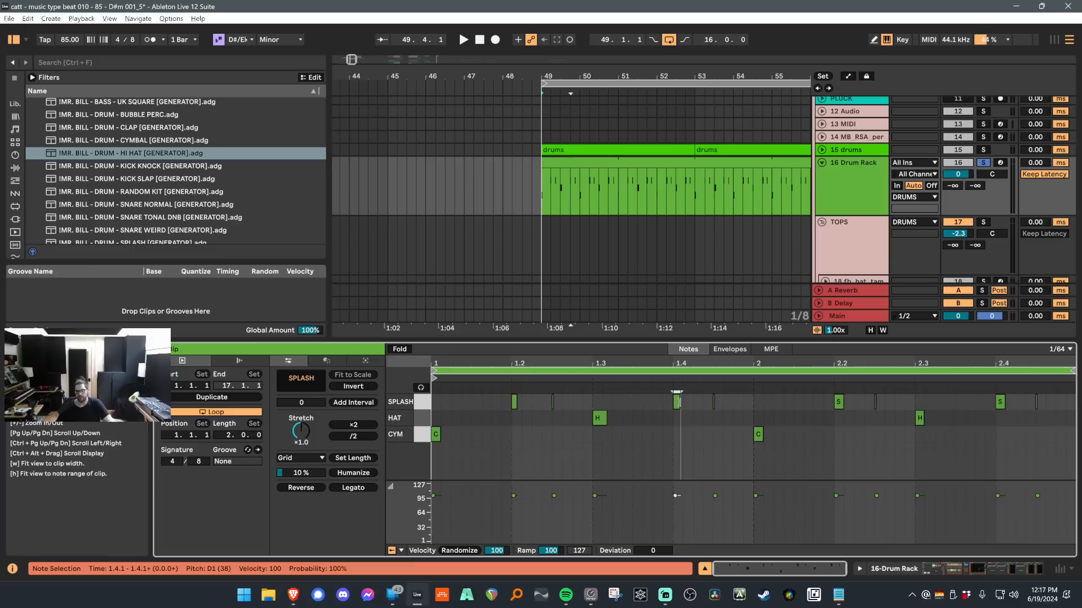
pyautogui.press('space')
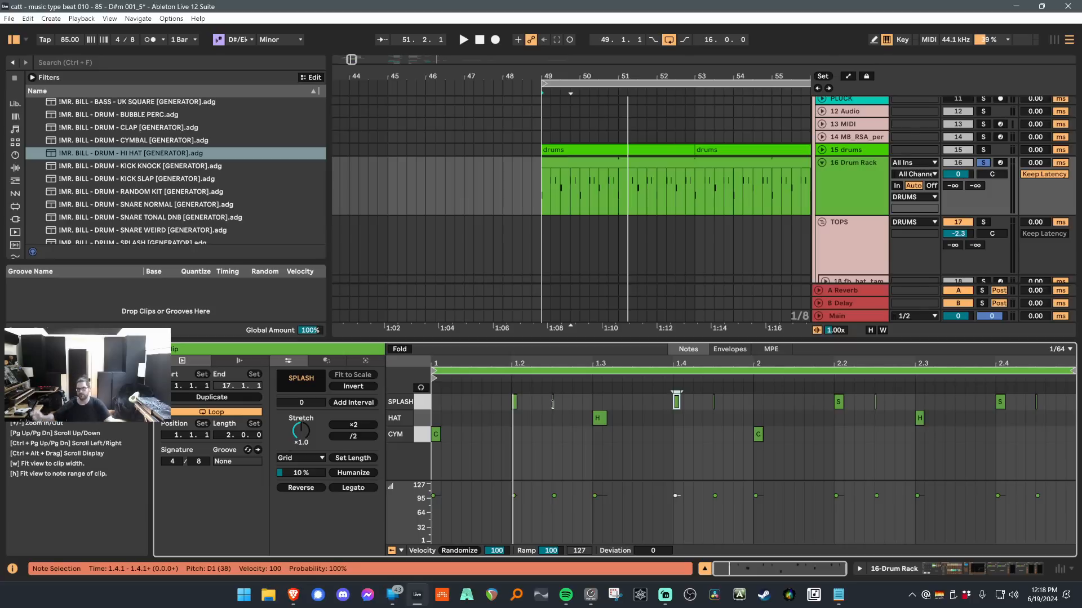
# Examine the devices inside the CYM chain's CYMBAL generator, including the TONE and NOISE chains of its SYNTHESIS rack.
pyautogui.click(861, 210)
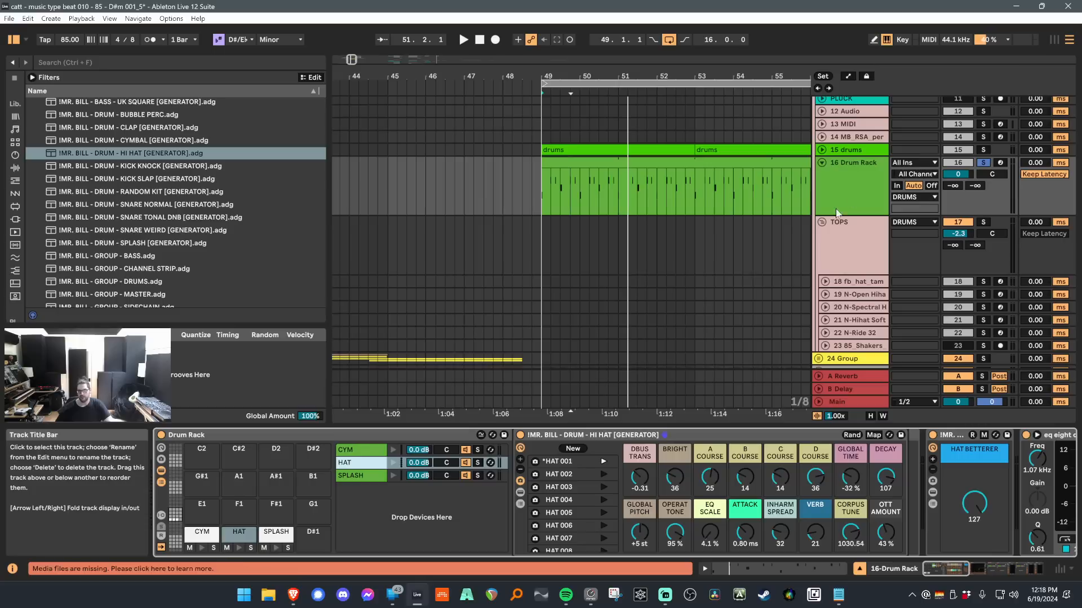
pyautogui.click(361, 450)
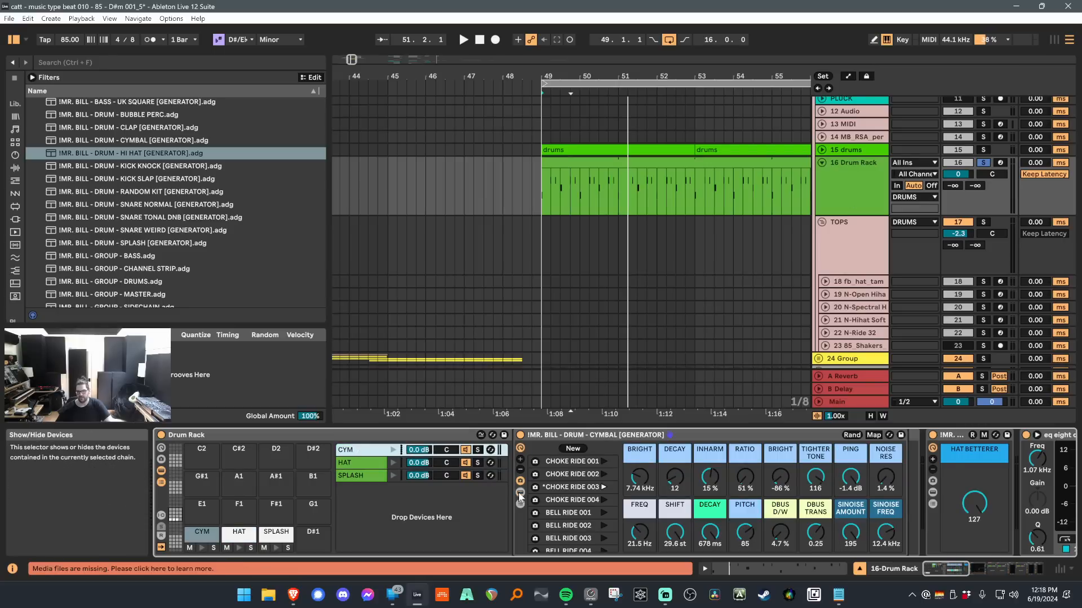
pyautogui.doubleClick(931, 502)
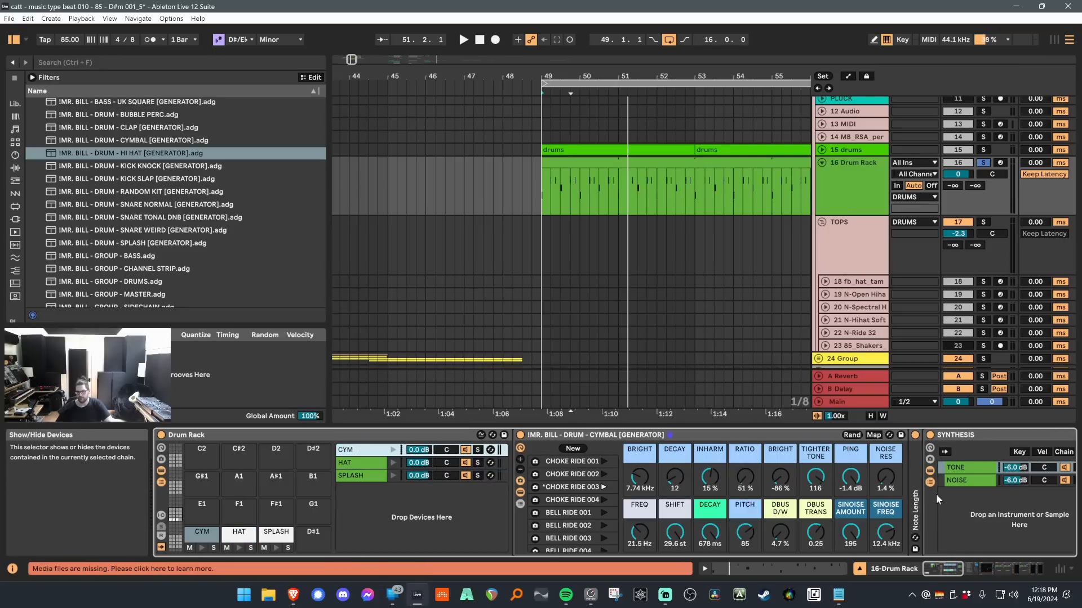
pyautogui.click(951, 570)
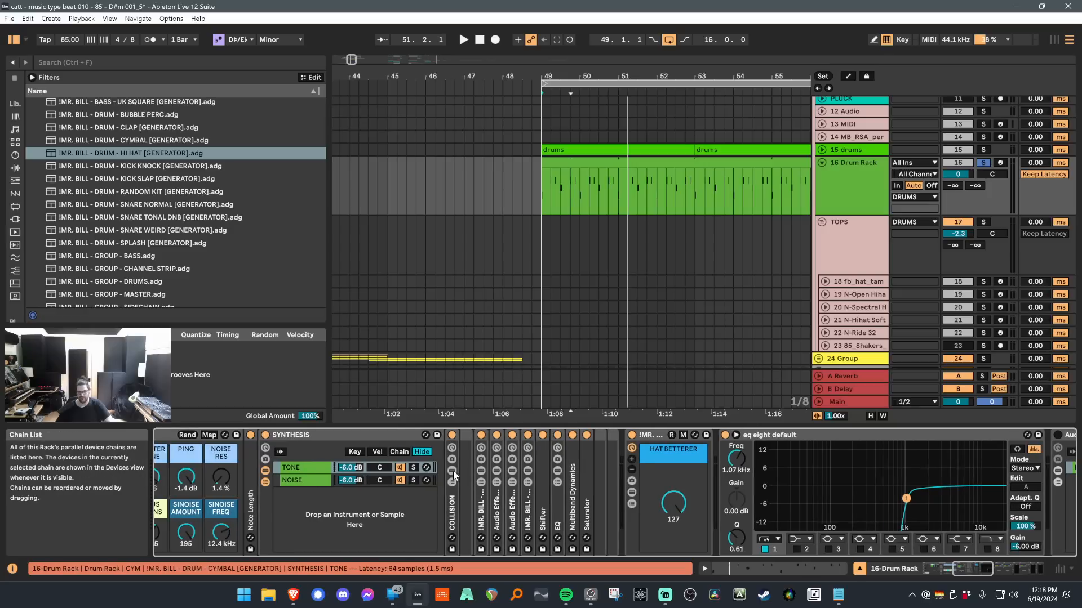
pyautogui.click(298, 480)
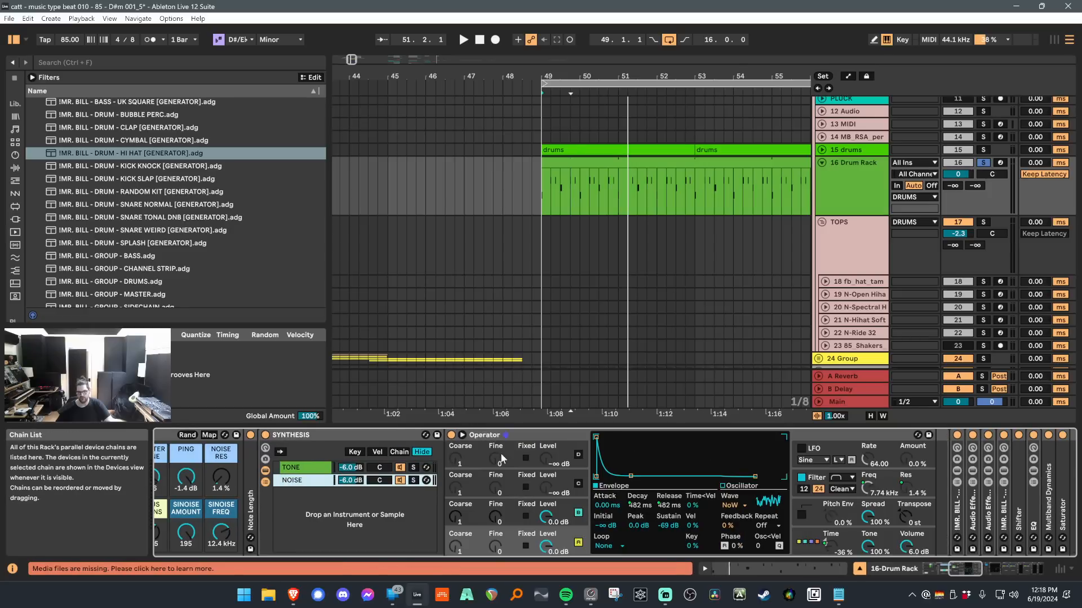
pyautogui.click(938, 569)
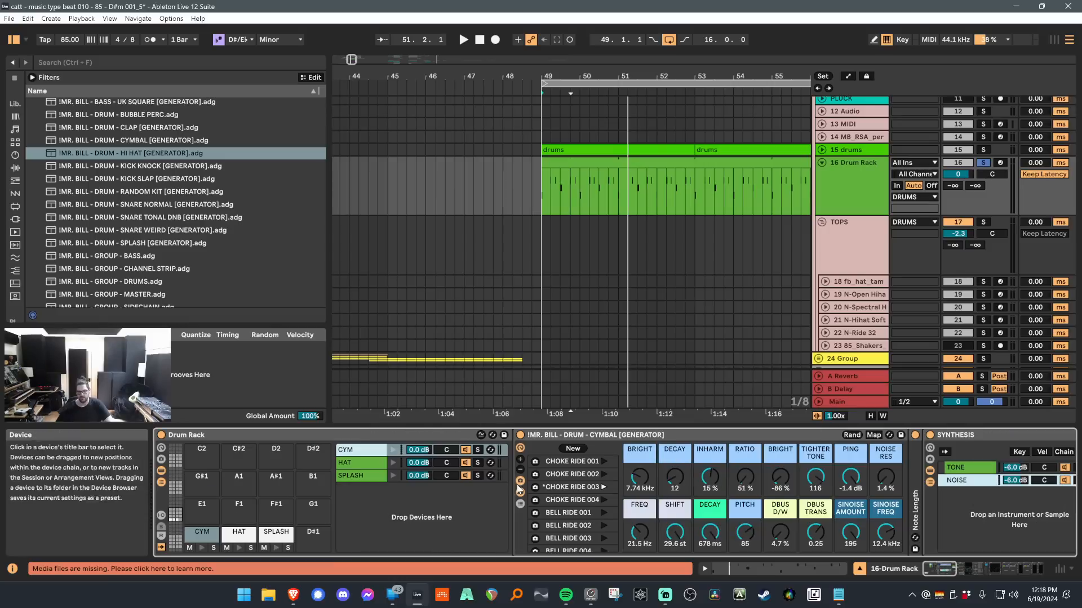
# Examine the devices inside the HAT chain's HI HAT generator and show the SPLASH generator's macros.
pyautogui.click(360, 462)
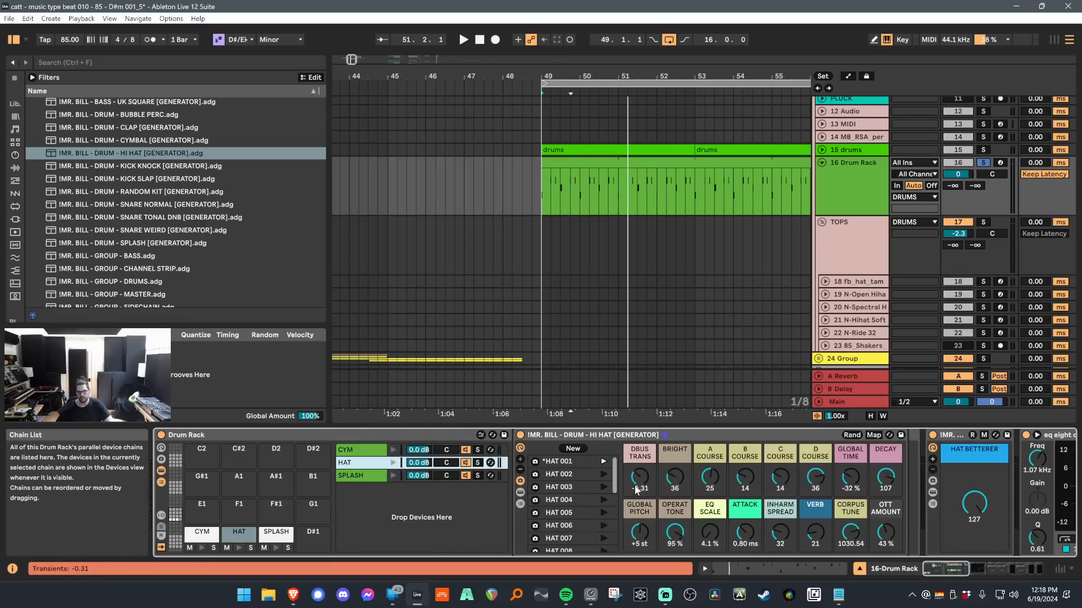
pyautogui.click(520, 494)
pyautogui.click(918, 497)
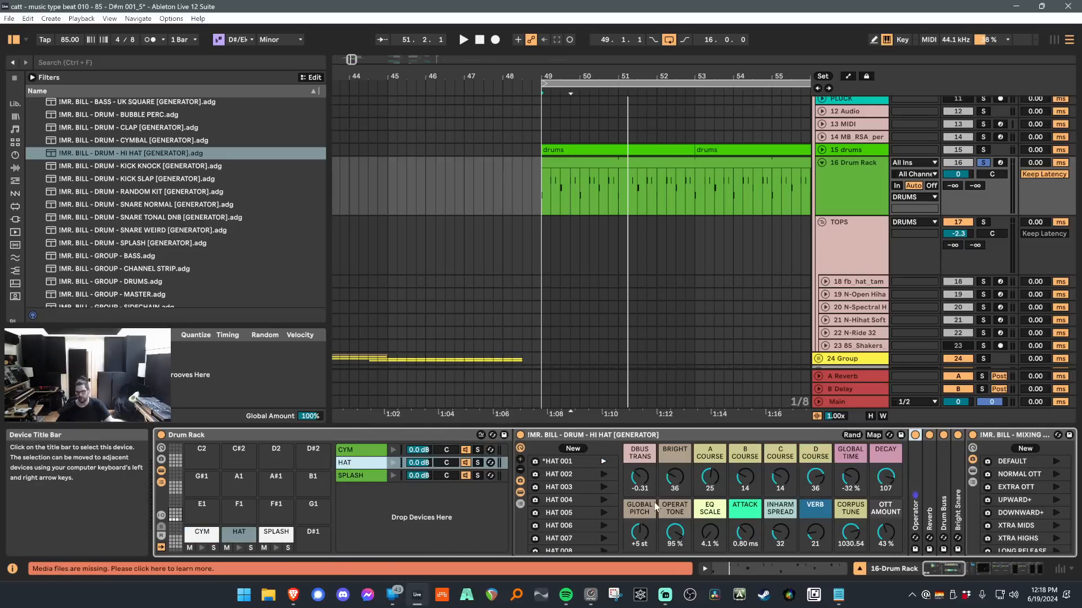
pyautogui.click(358, 478)
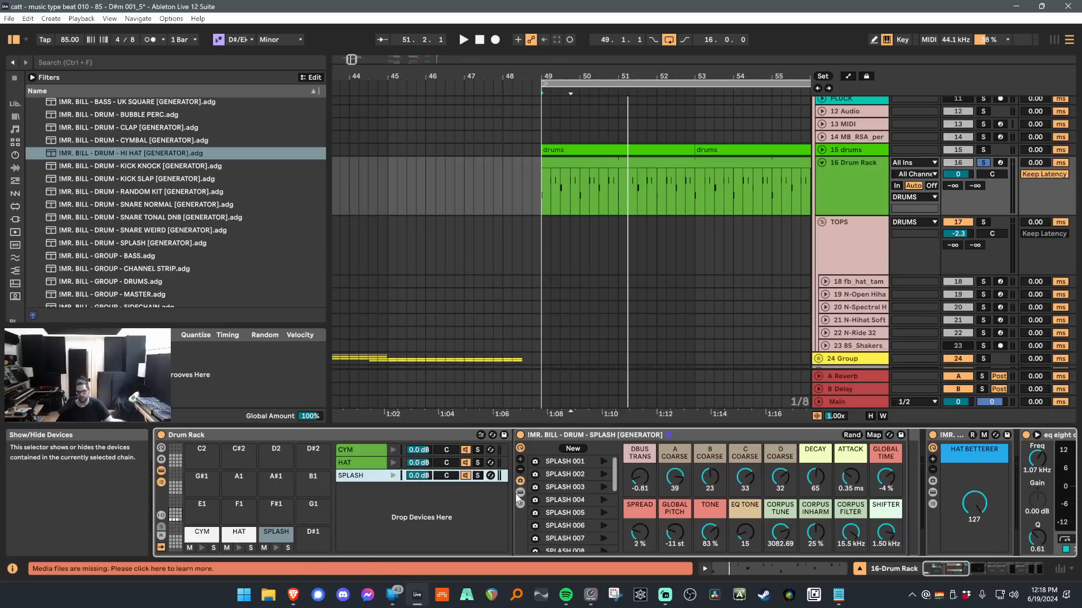
# Set the start position to 1.2 in the 16 Drum Rack clip and bring back the SPLASH chain's devices.
pyautogui.click(596, 157)
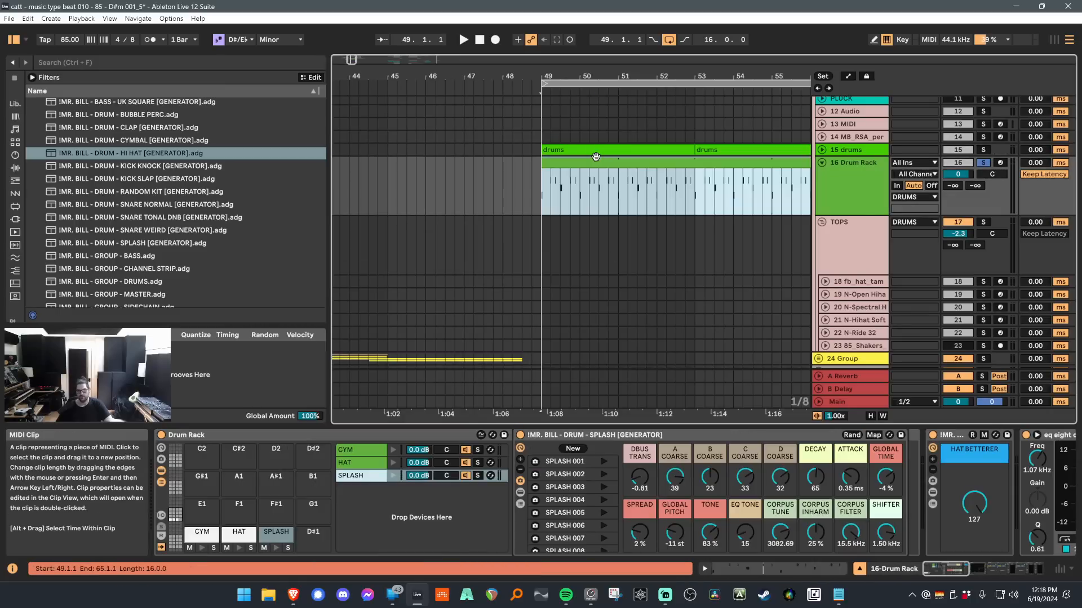
pyautogui.doubleClick(596, 157)
pyautogui.click(512, 418)
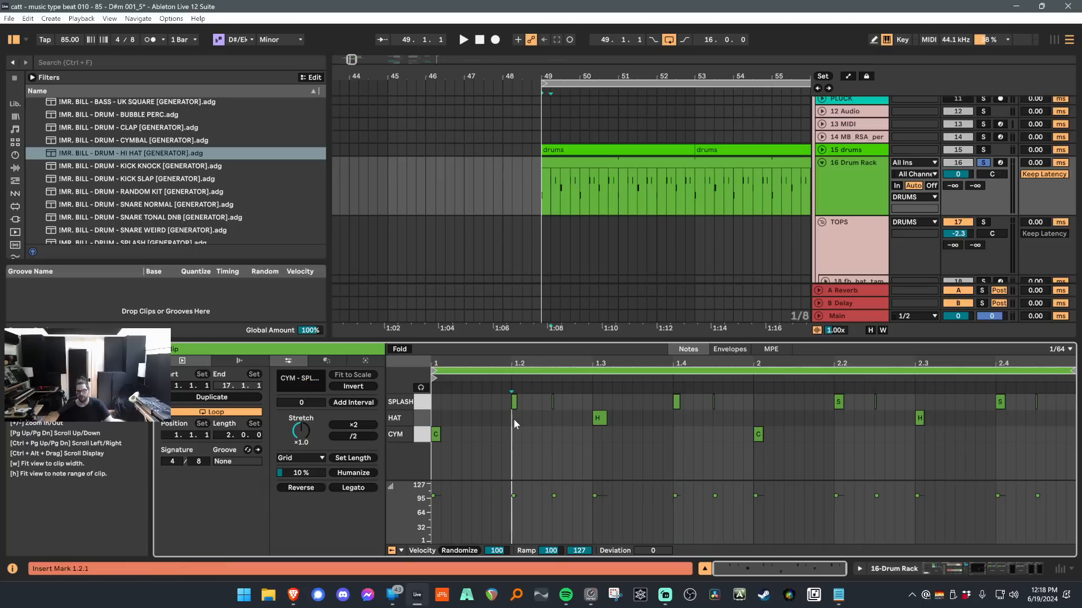
pyautogui.click(851, 167)
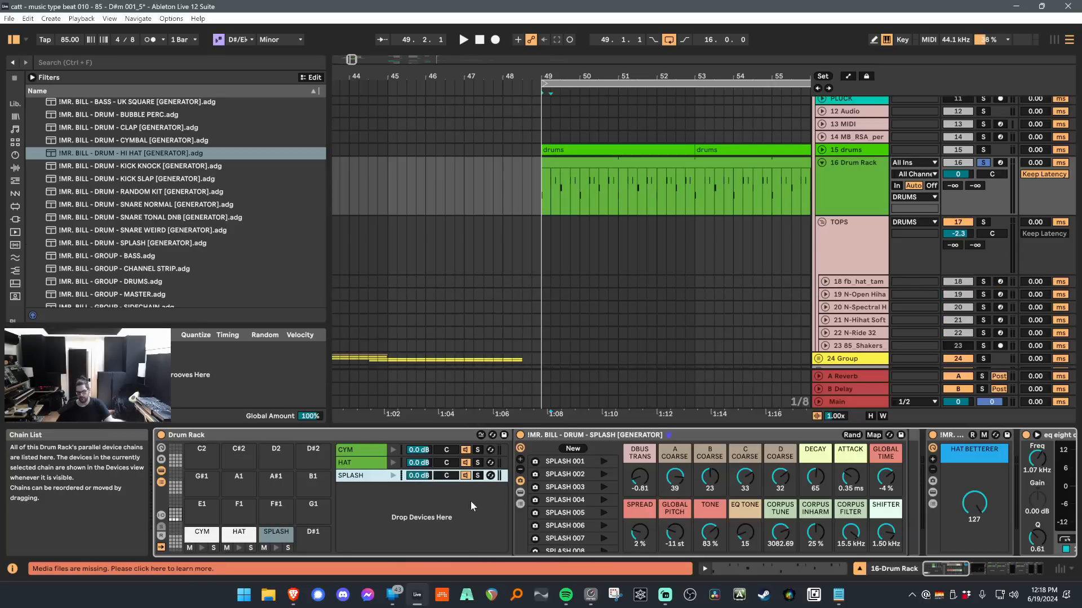
# Play the 16 Drum Rack clip from bar 49, alone and with the other tracks, and view the rack's kick sidechain devices.
pyautogui.click(593, 161)
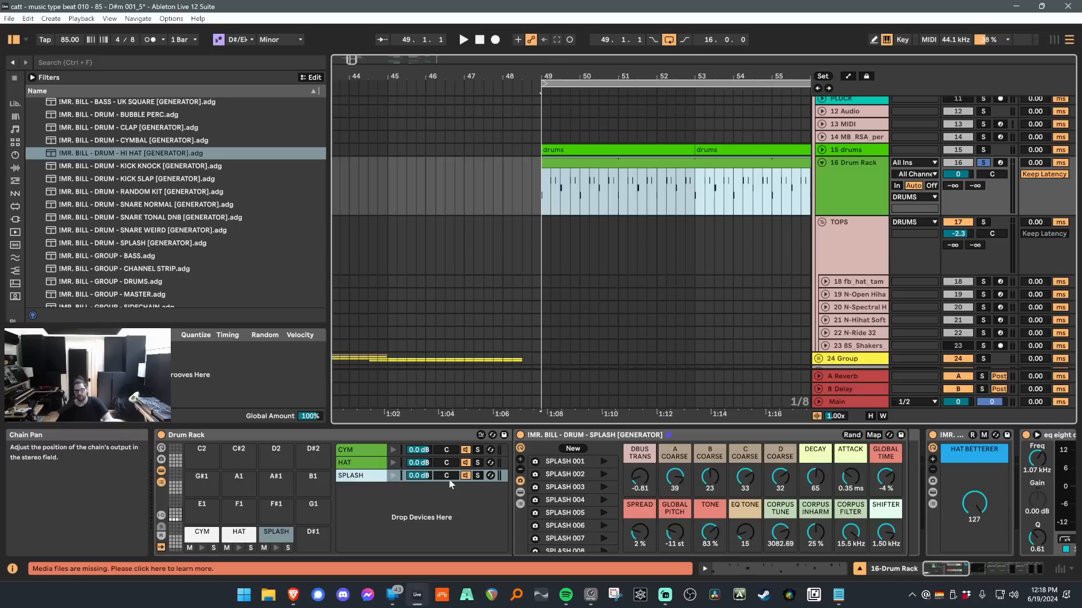
pyautogui.press('space')
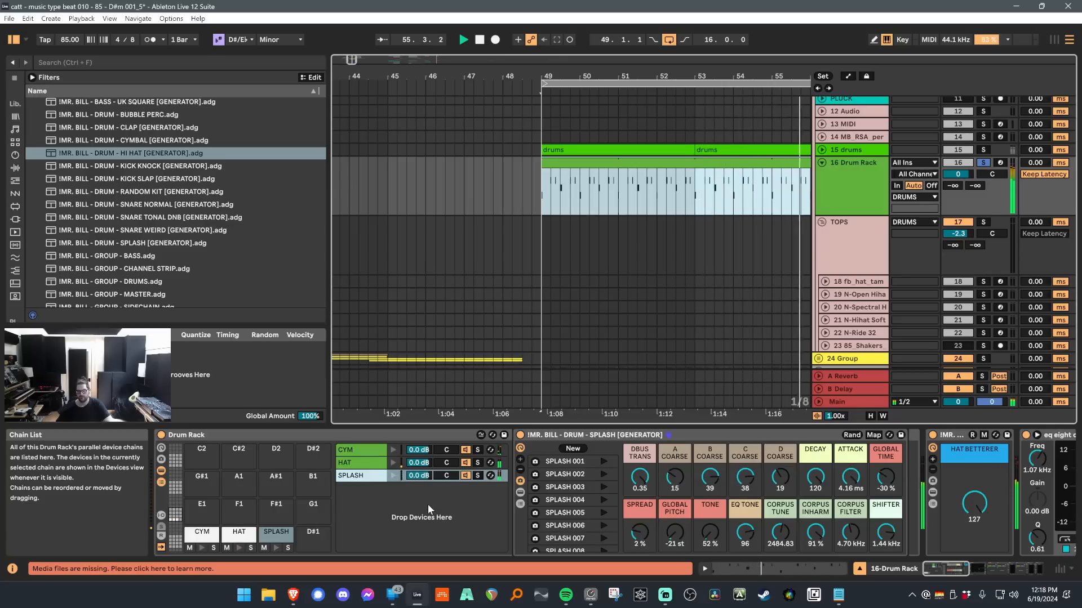
pyautogui.click(427, 505)
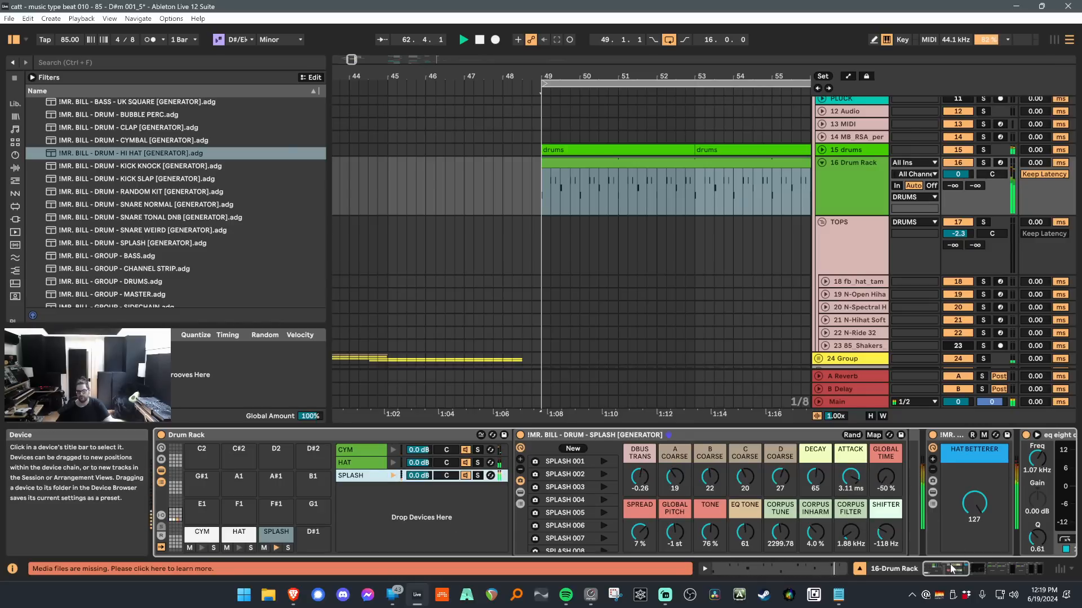
pyautogui.moveTo(951, 569); pyautogui.dragTo(984, 563)
pyautogui.press('space')
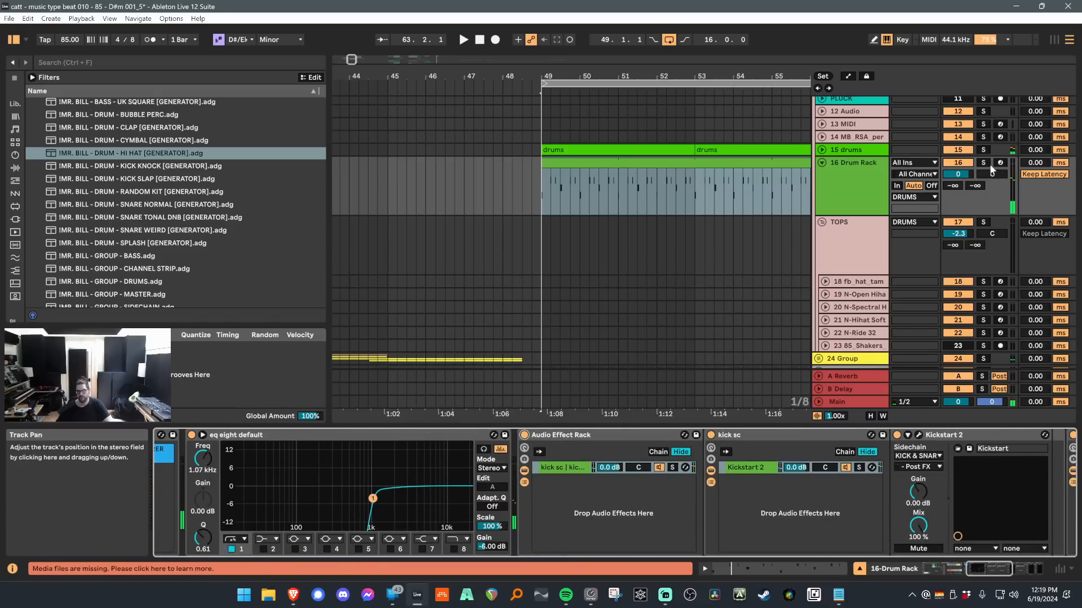
# Solo 16 Drum Rack, view the macros of the CYM, HAT and SPLASH generators and play the pattern again.
pyautogui.click(987, 163)
pyautogui.moveTo(993, 566); pyautogui.dragTo(937, 557)
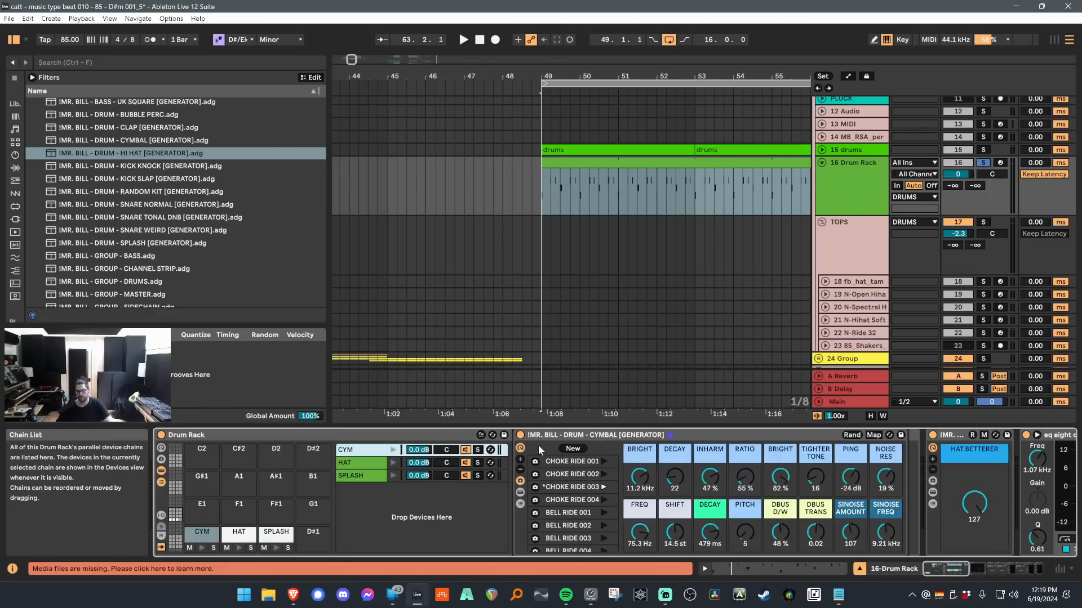
pyautogui.click(364, 462)
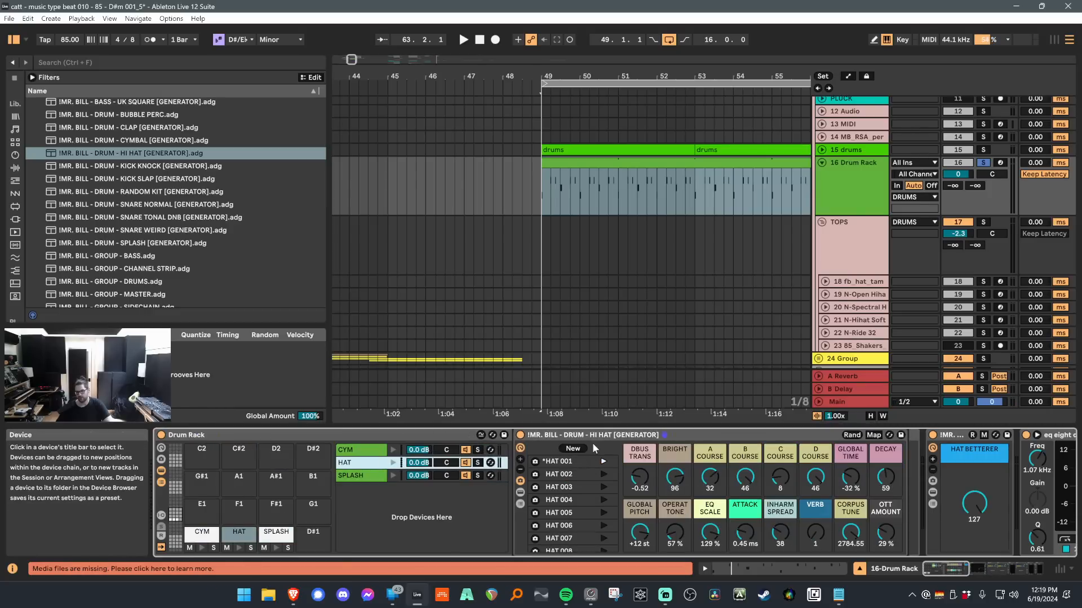
pyautogui.click(374, 480)
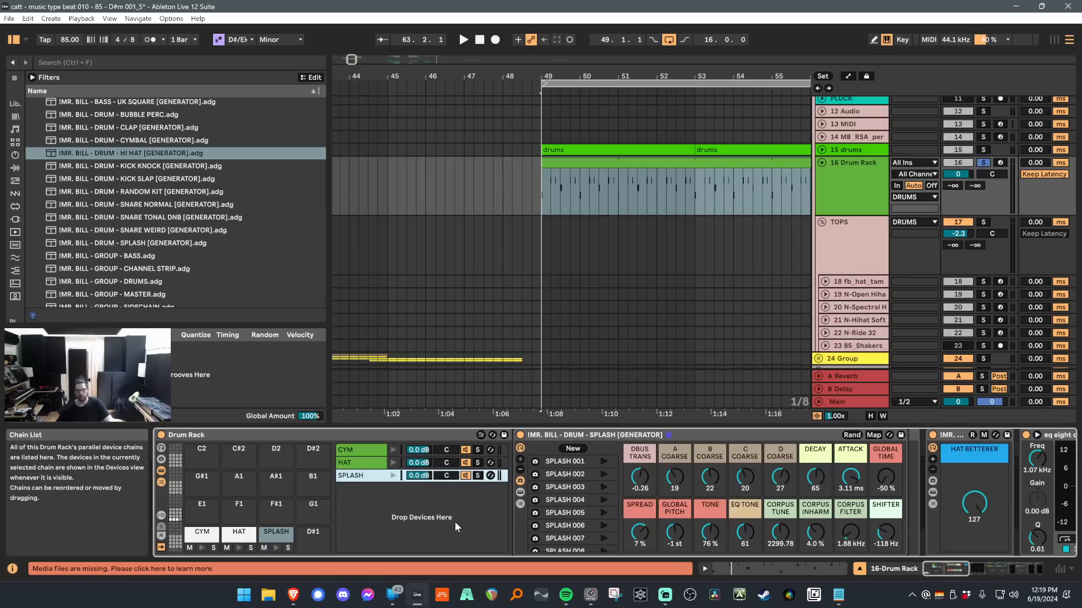
pyautogui.press('space')
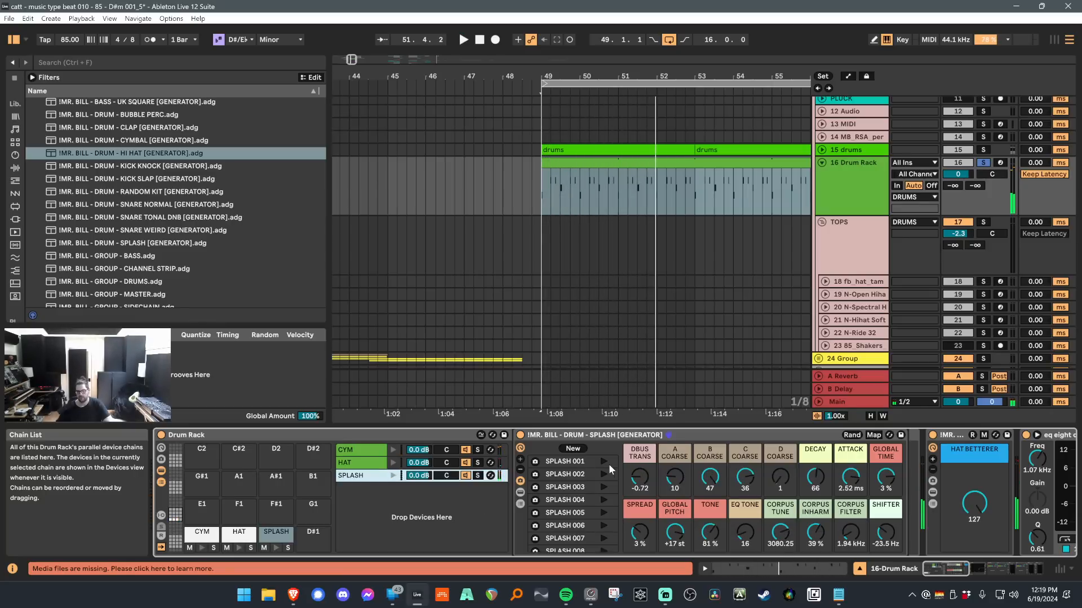
# Recall the CHOKE RIDE 004 macro variation in the CYM chain's CYMBAL generator.
pyautogui.click(374, 462)
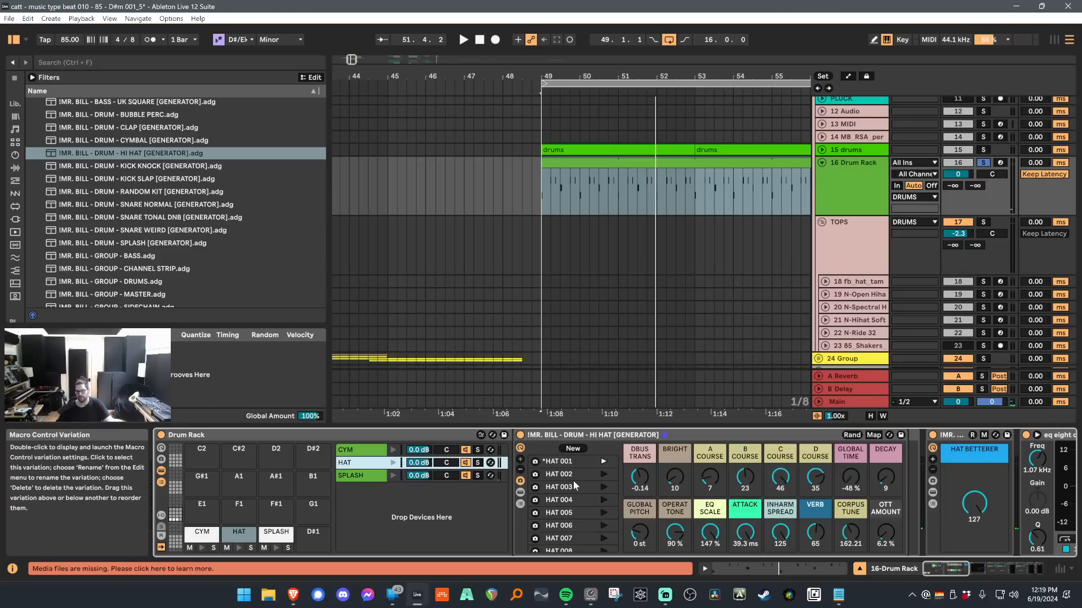
pyautogui.click(361, 449)
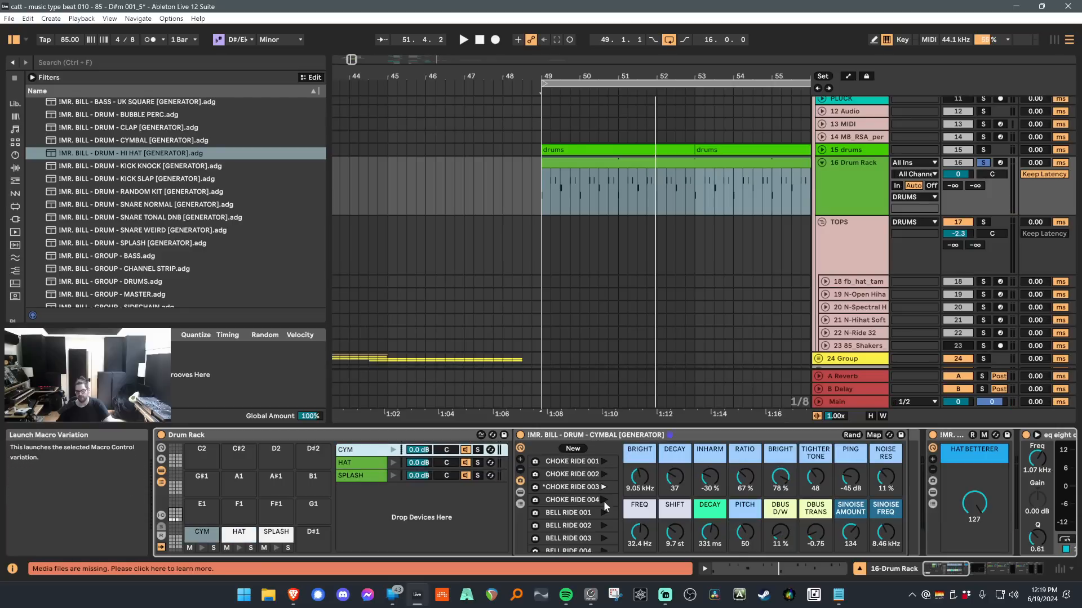
pyautogui.click(604, 500)
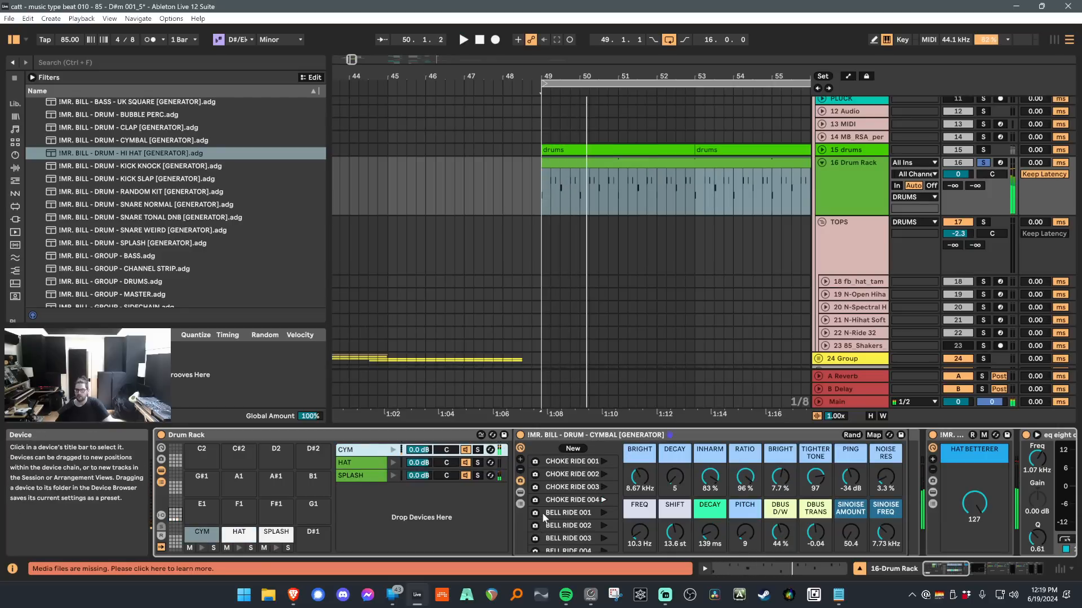
# Audition the HAT BETTERER macro following the CYMBAL generator, leaving it at 127, with the pattern playing.
pyautogui.moveTo(952, 568)
pyautogui.mouseDown()
pyautogui.moveTo(983, 568)
pyautogui.moveTo(960, 567)
pyautogui.mouseUp()
pyautogui.click(586, 438)
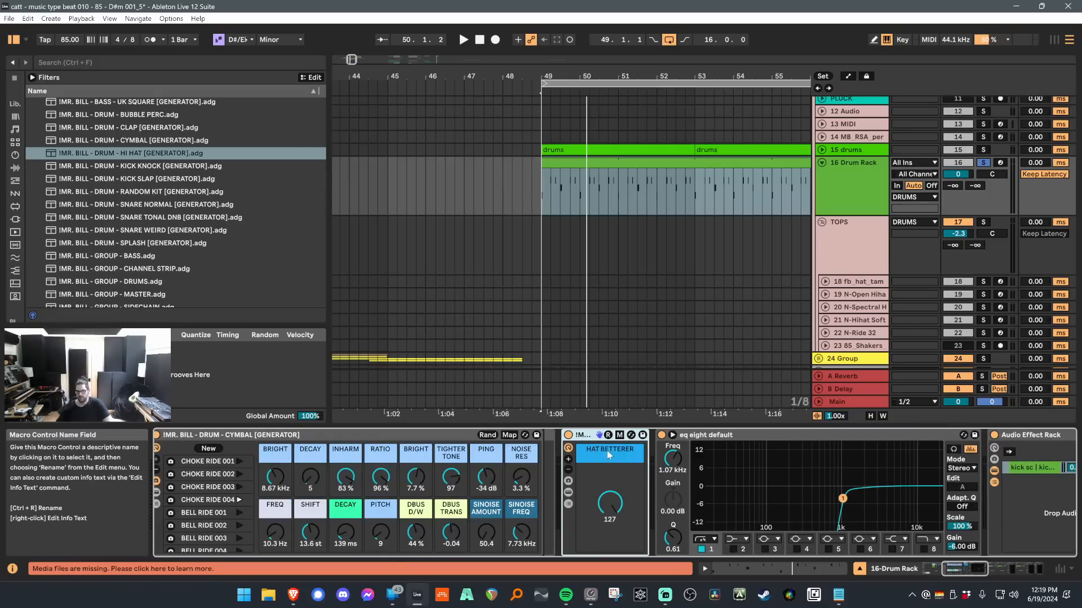
pyautogui.moveTo(611, 501); pyautogui.dragTo(629, 489)
pyautogui.press('space')
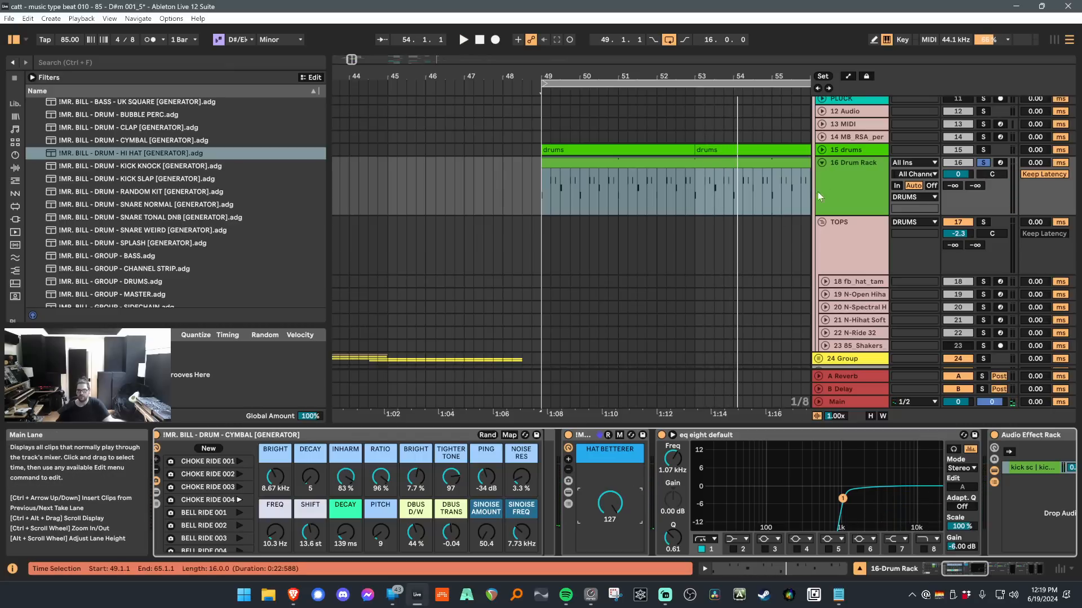
# Unsolo 16 Drum Rack, hide the device view, and bring the bass generator tracks and the bass racks in the browser into view.
pyautogui.click(981, 164)
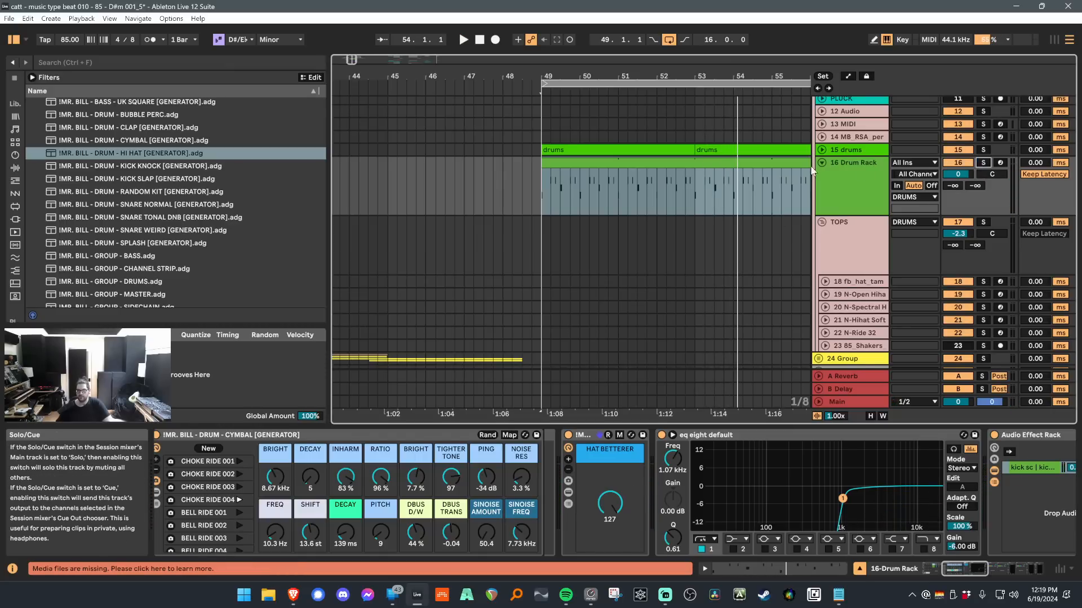
pyautogui.scroll(-10, 743, 197)
pyautogui.click(740, 188)
pyautogui.hscroll(3, 740, 188)
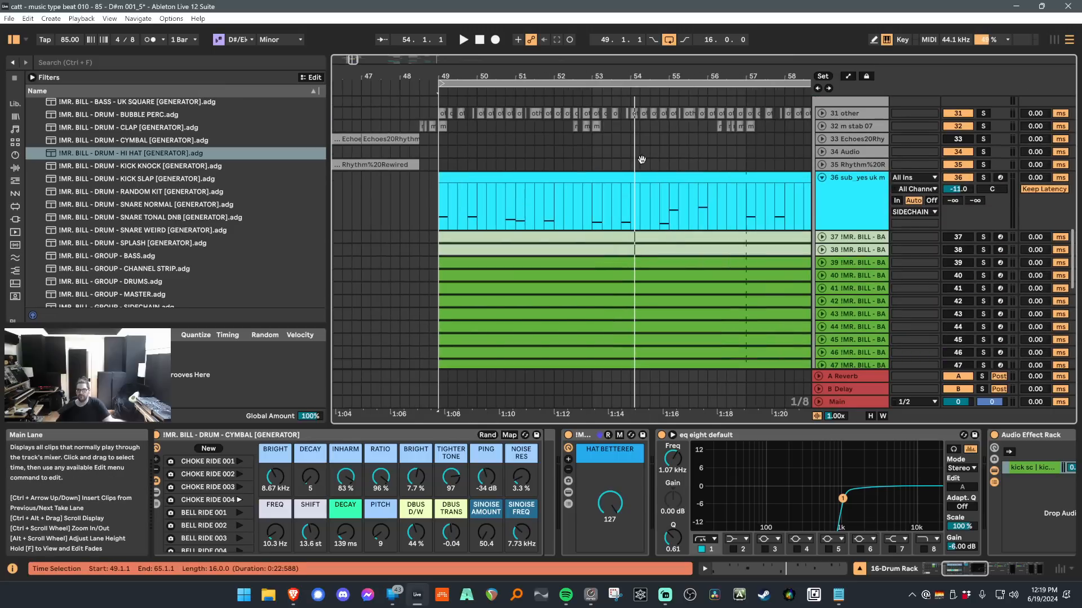
pyautogui.scroll(-4, 830, 197)
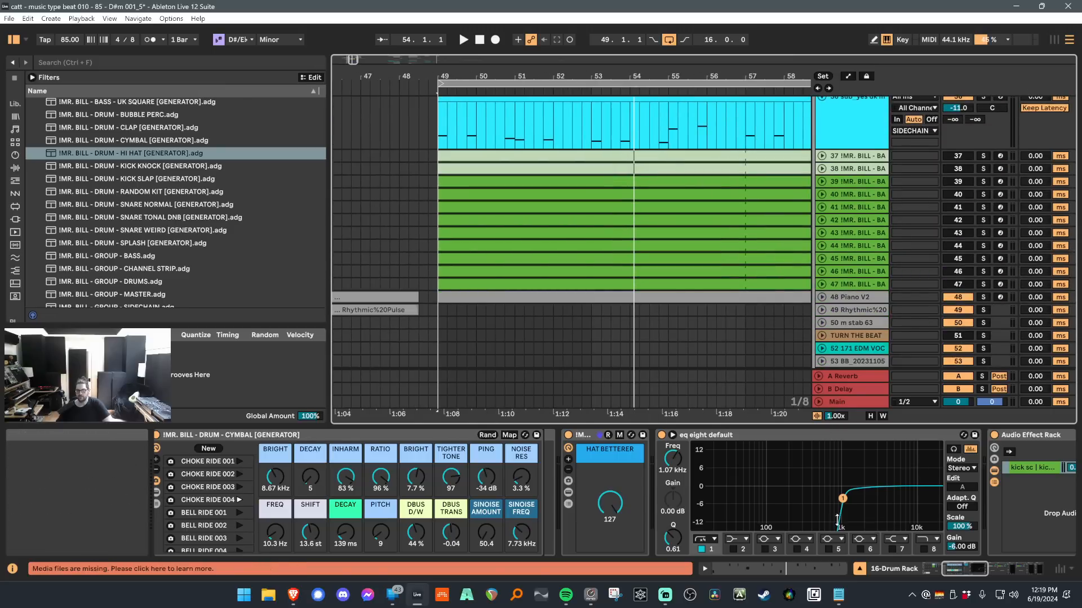
pyautogui.hotkey('ctrl', 'alt', 'l')
pyautogui.scroll(5, 654, 310)
pyautogui.hscroll(2, 654, 310)
pyautogui.scroll(3, 144, 248)
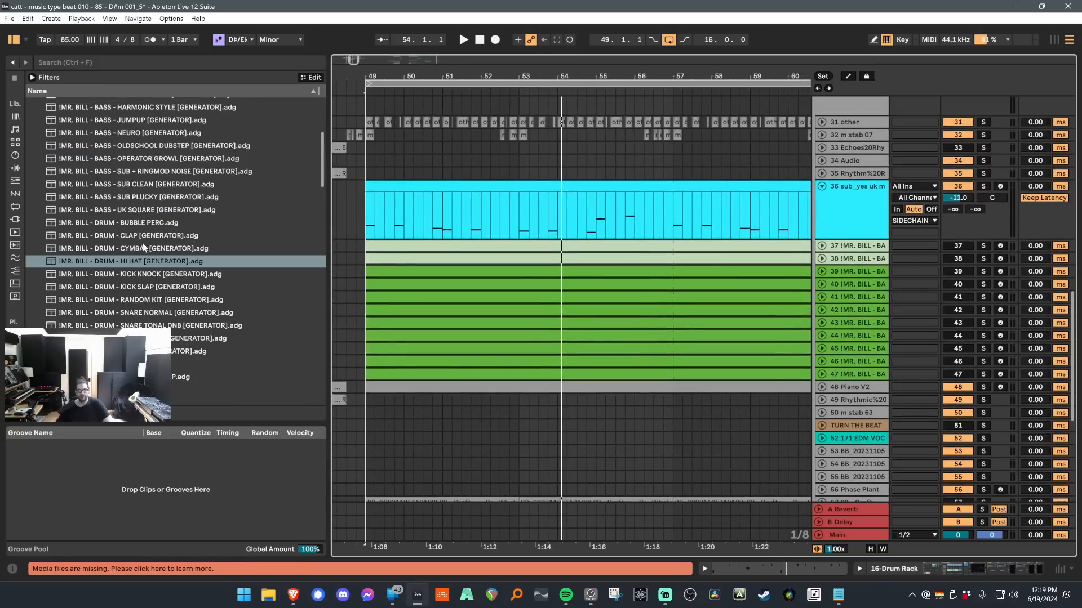
pyautogui.scroll(5, 144, 248)
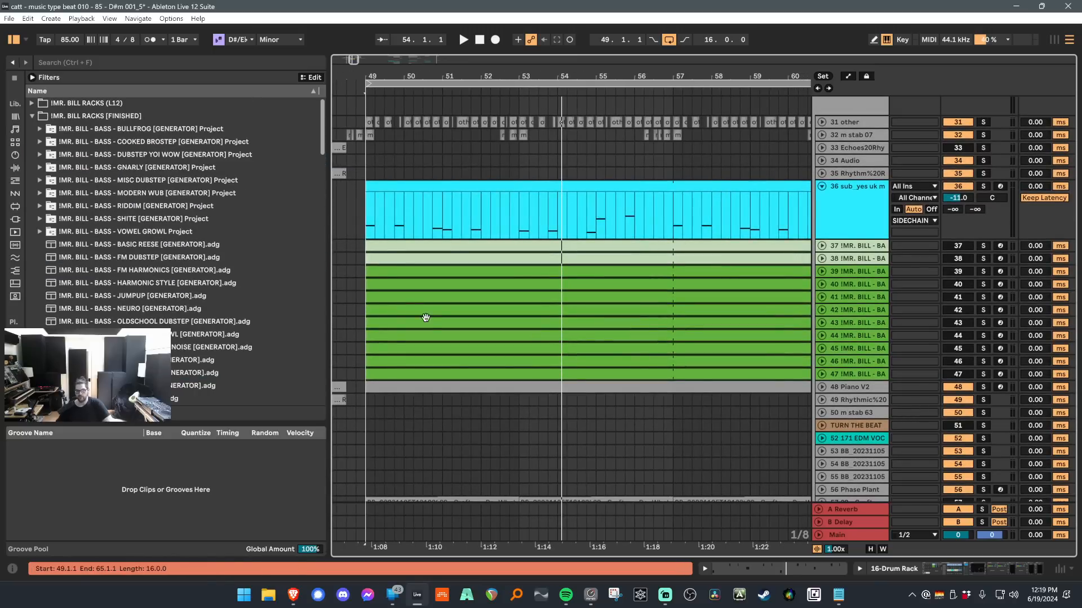
# Fold track 36, unfold track 39 and show the devices of its BASS - BULLFROG generator.
pyautogui.click(822, 186)
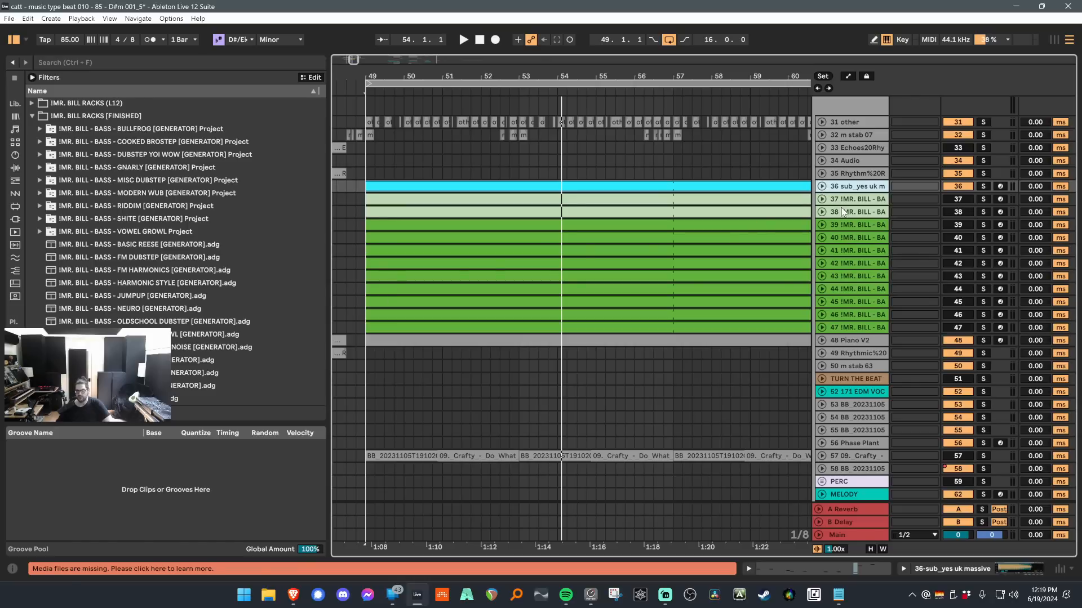
pyautogui.click(846, 226)
pyautogui.click(823, 225)
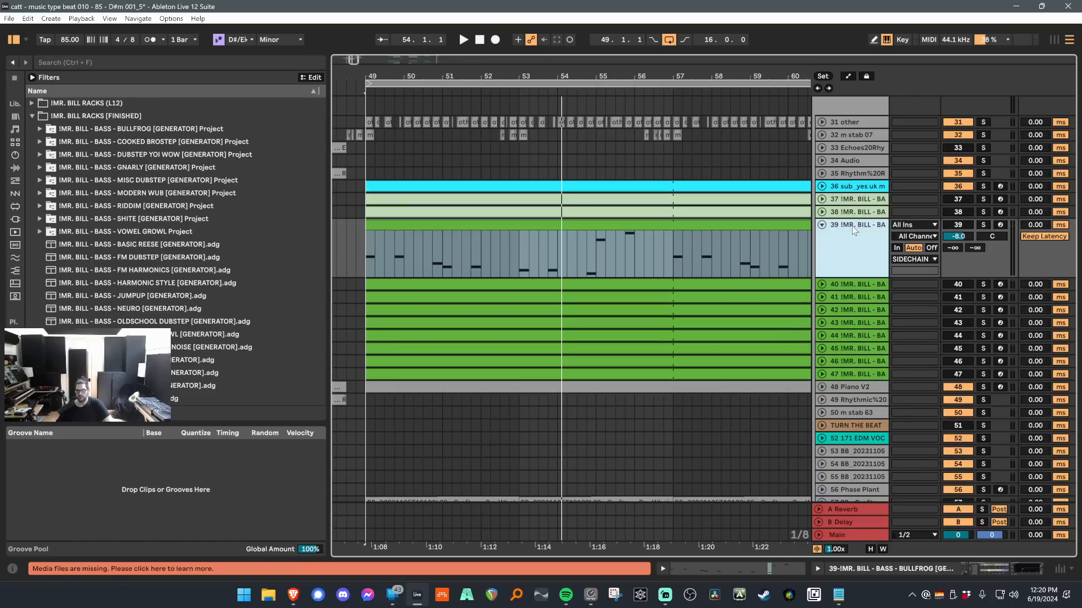
pyautogui.doubleClick(853, 226)
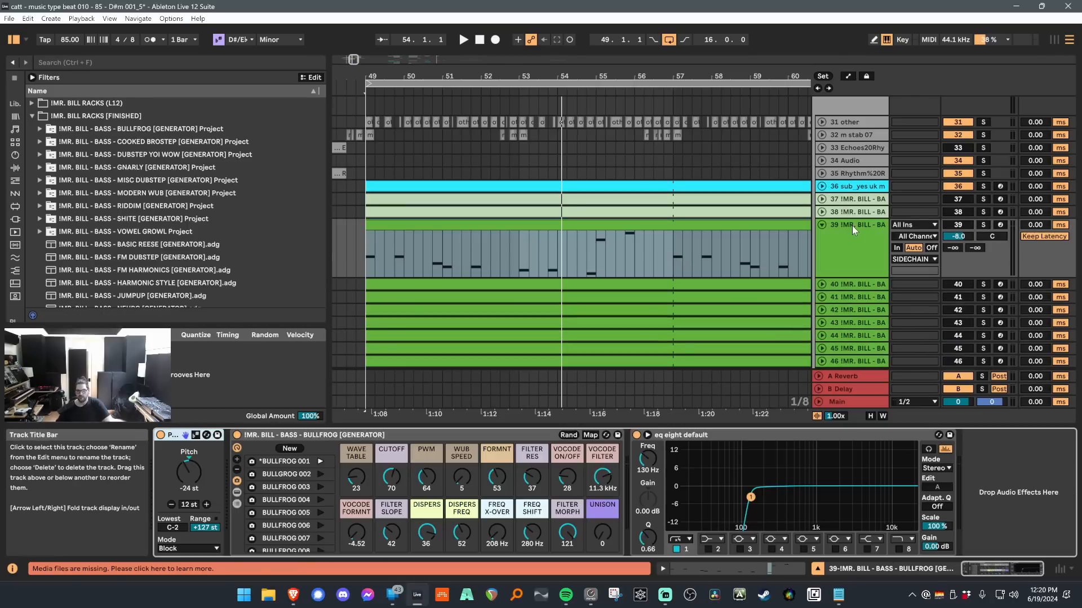
# Examine the BULLFROG and SUB chains of the generator's SYNTHESIS rack, and check the BULLFROG generator's macro mappings.
pyautogui.click(237, 494)
pyautogui.click(632, 471)
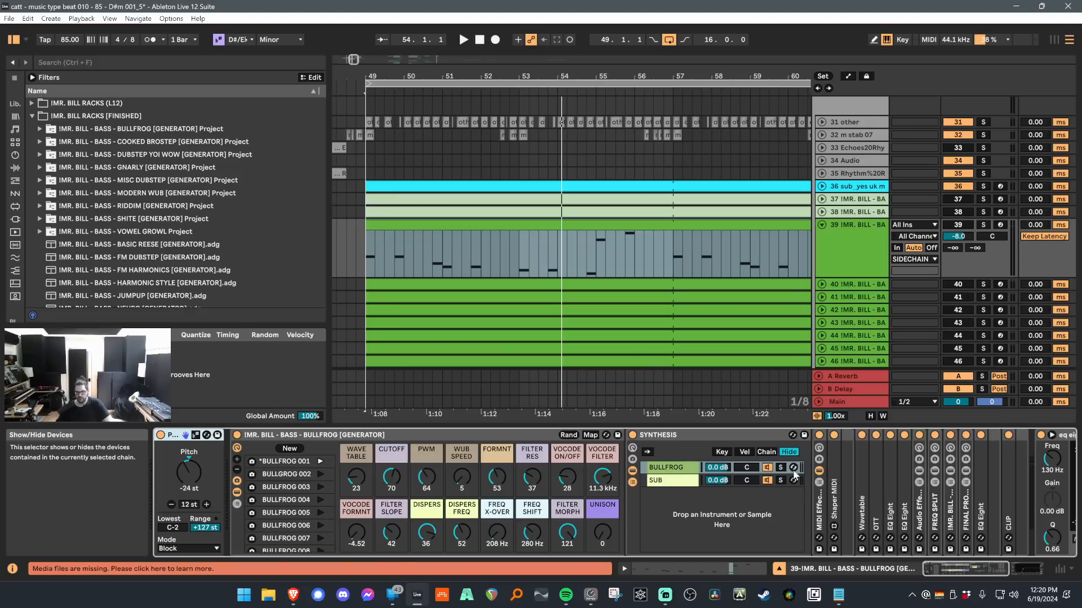
pyautogui.click(671, 479)
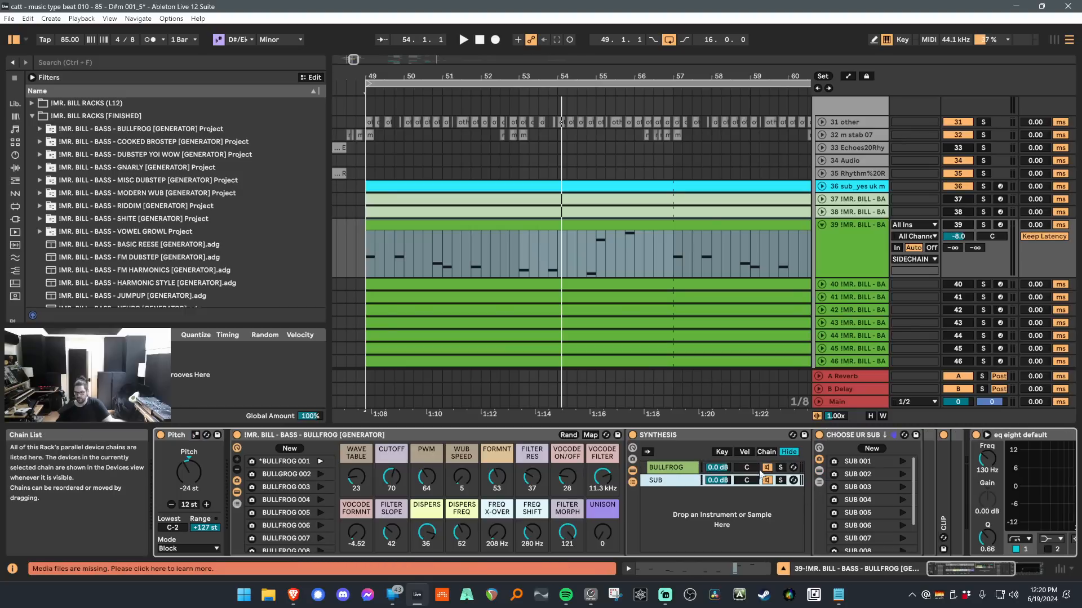
pyautogui.click(819, 471)
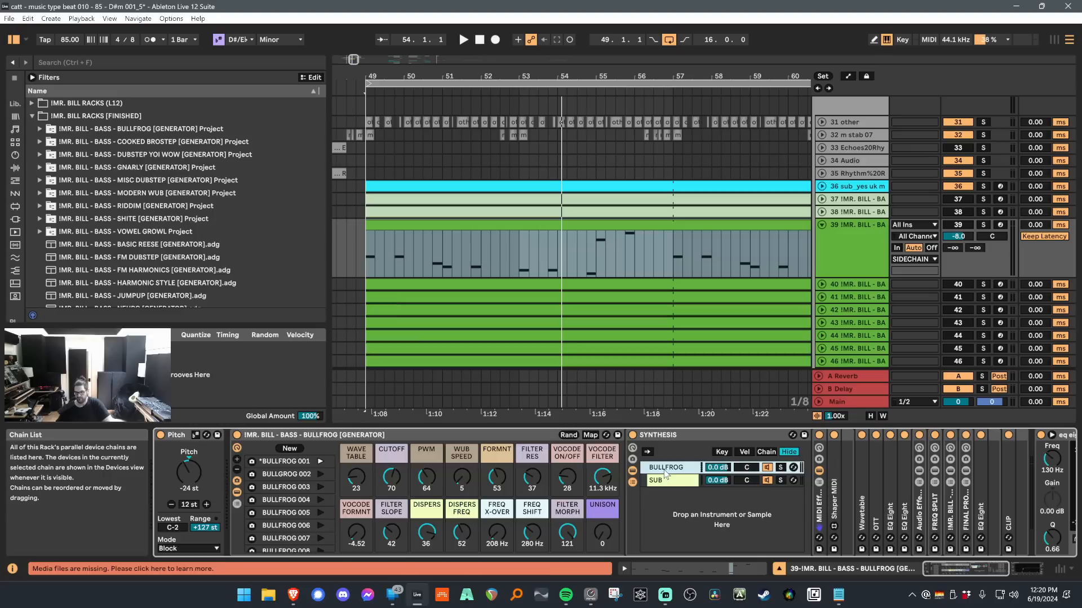
pyautogui.click(820, 470)
pyautogui.click(235, 492)
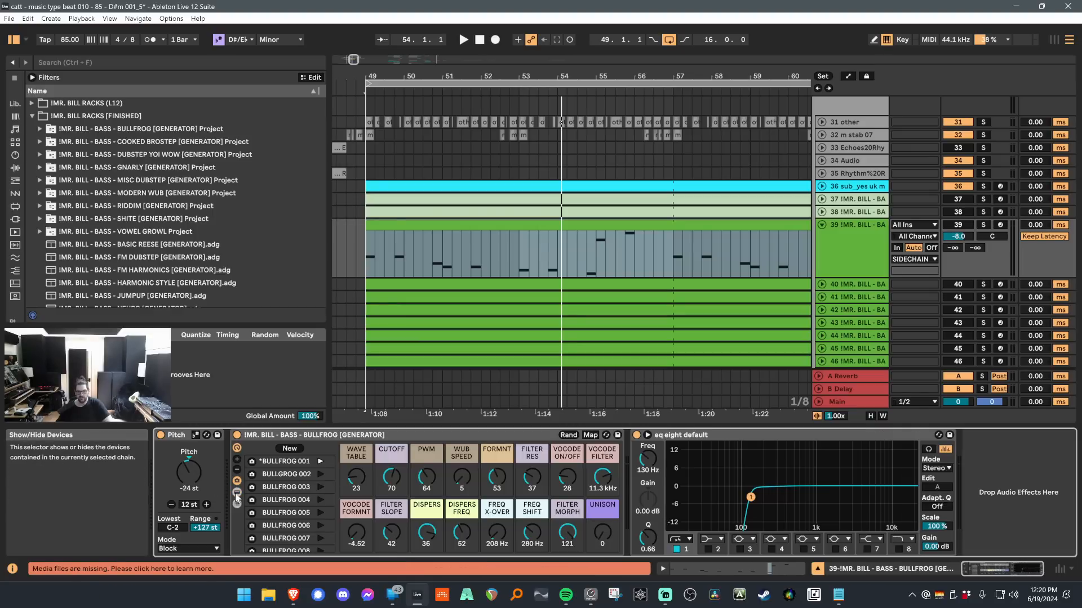
pyautogui.click(590, 436)
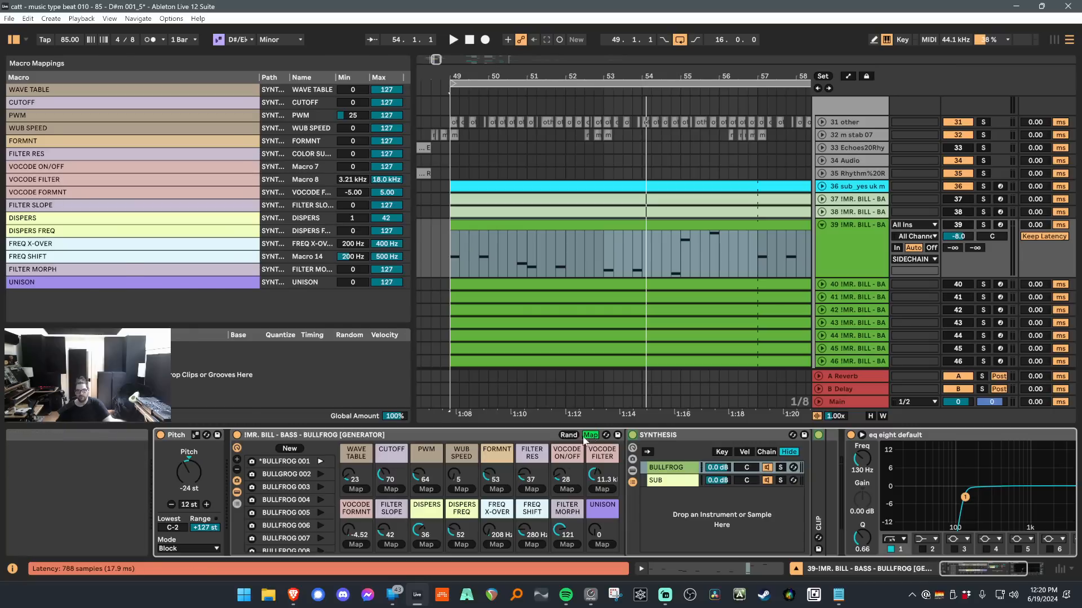
pyautogui.click(586, 438)
# Examine the MIDI Effect Rack and the other devices in the BULLFROG chain, and collapse the generator back to its macros.
pyautogui.click(681, 469)
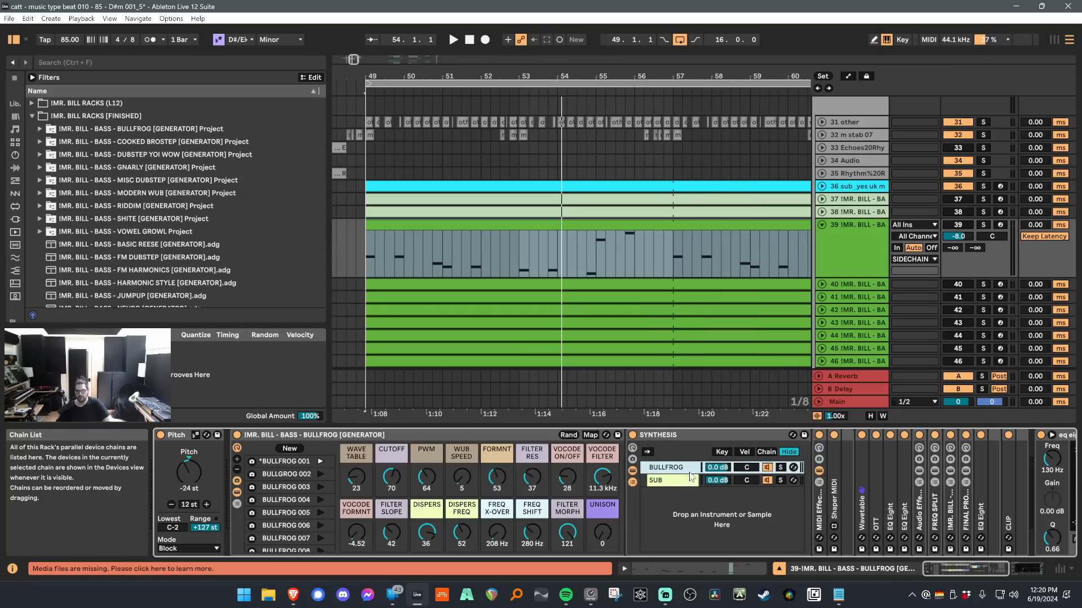
pyautogui.click(818, 482)
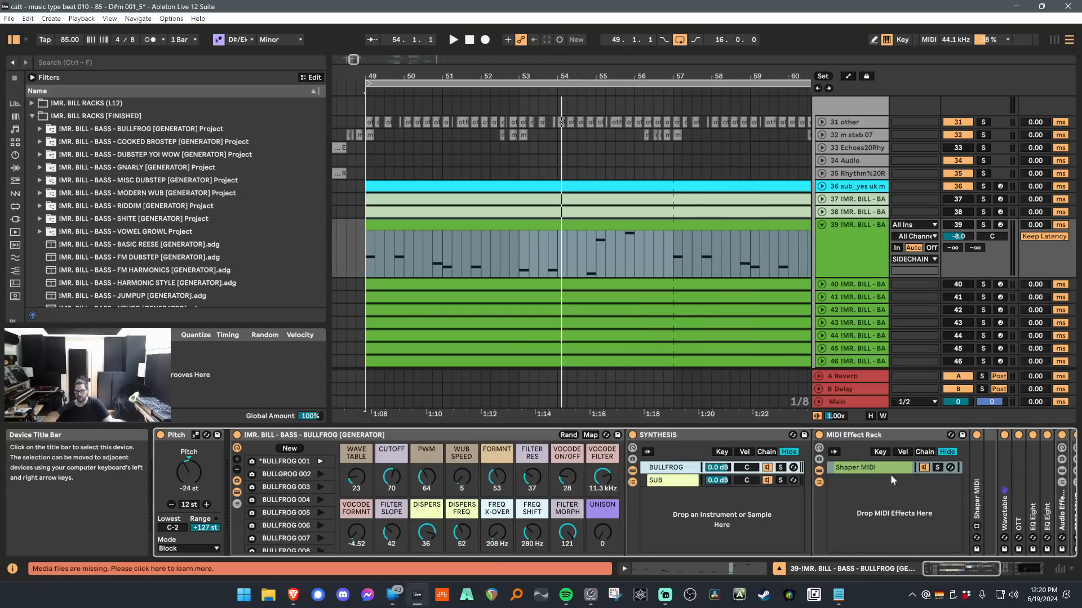
pyautogui.hscroll(2, 890, 475)
pyautogui.hscroll(6, 795, 476)
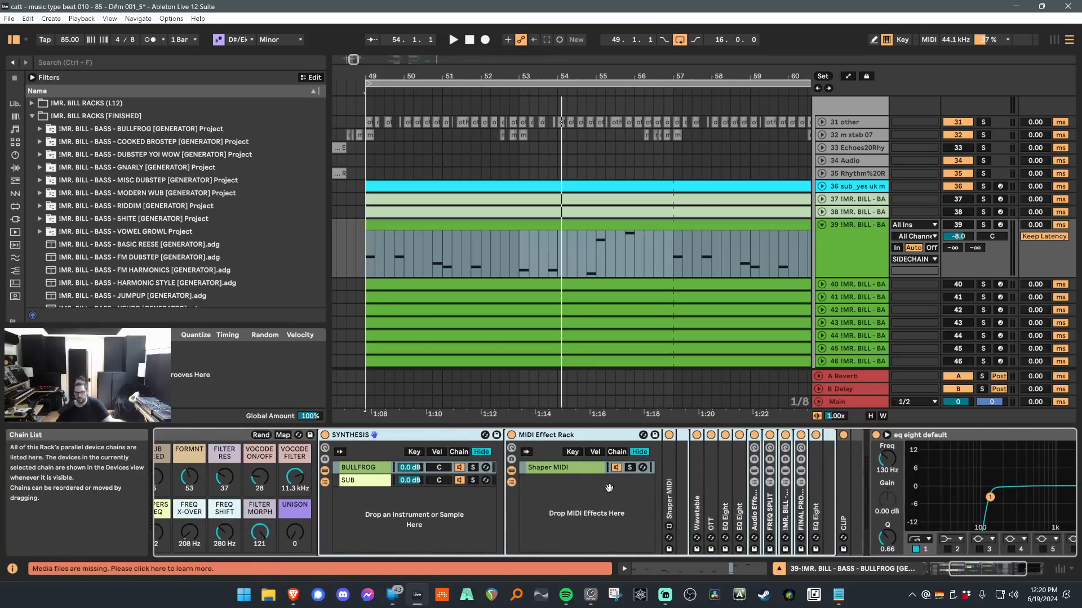
pyautogui.click(446, 521)
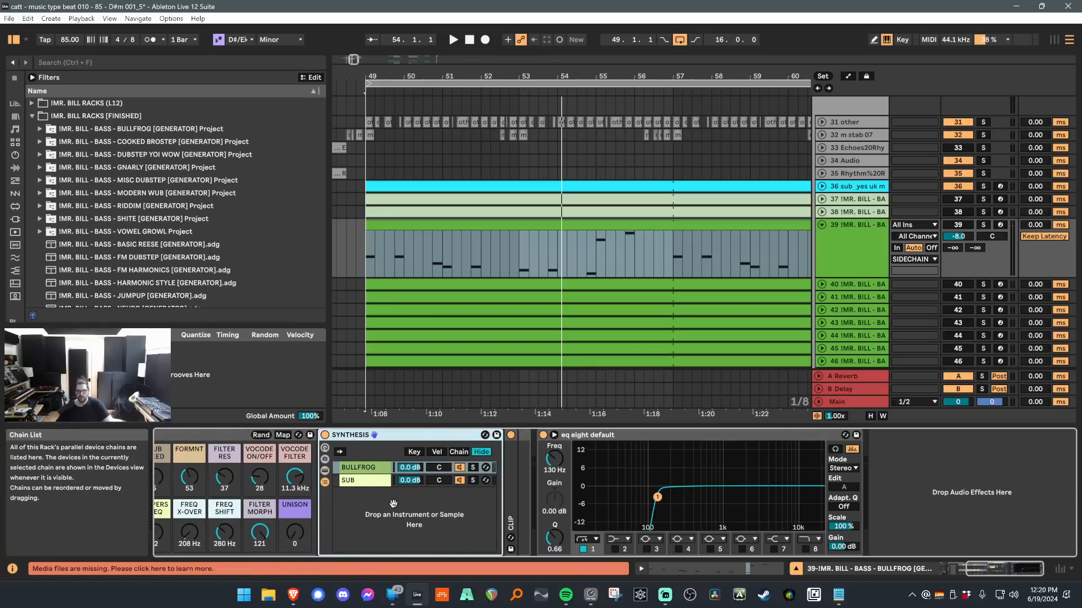
pyautogui.hscroll(-8, 394, 503)
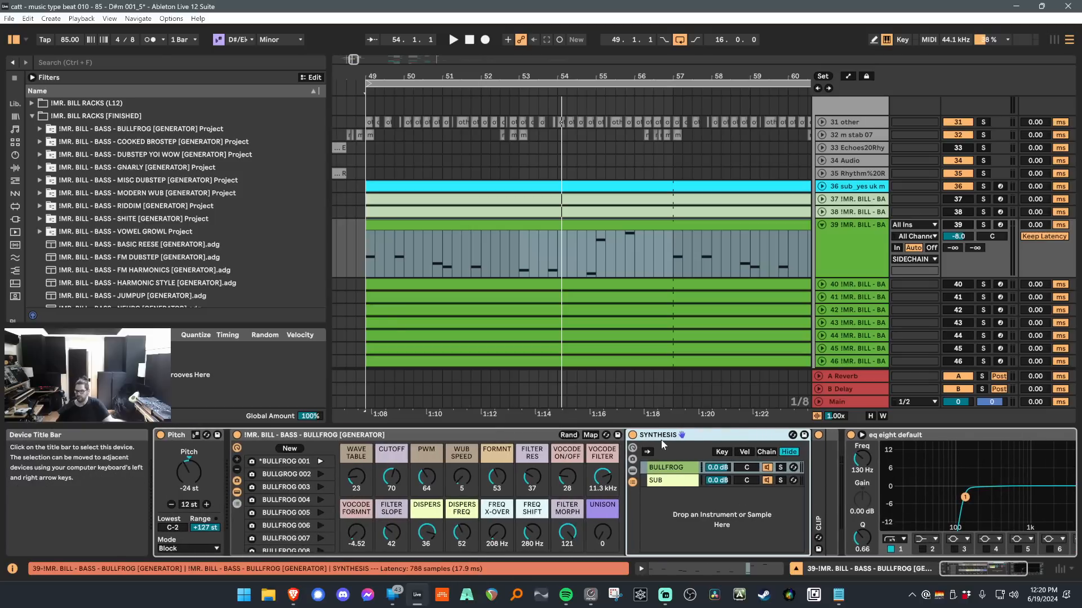
pyautogui.press('Delete')
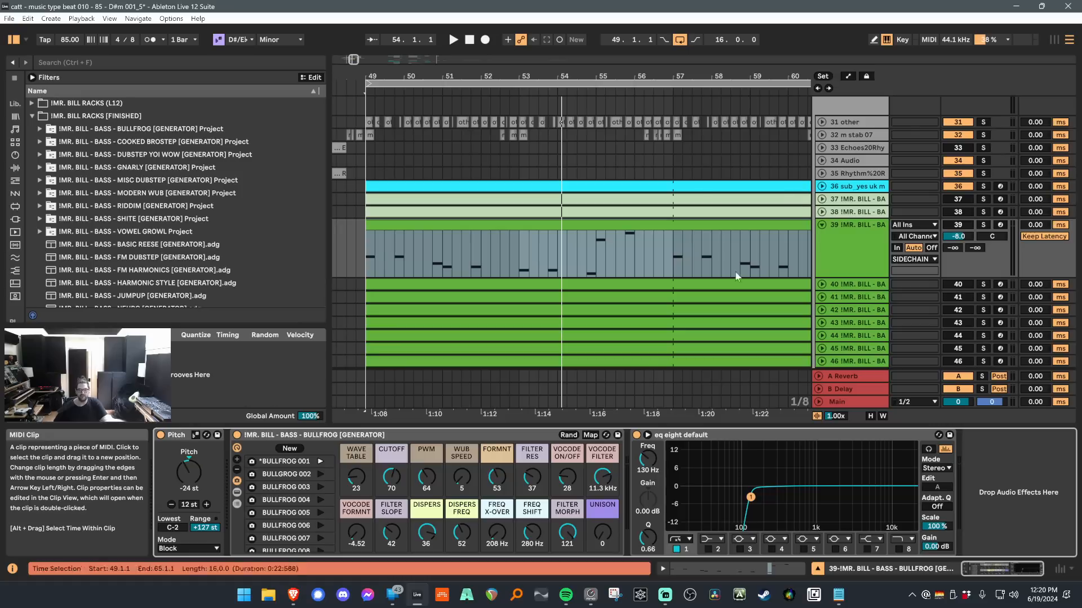
# Solo and arm track 39 and play a test note through the BULLFROG generator.
pyautogui.click(983, 225)
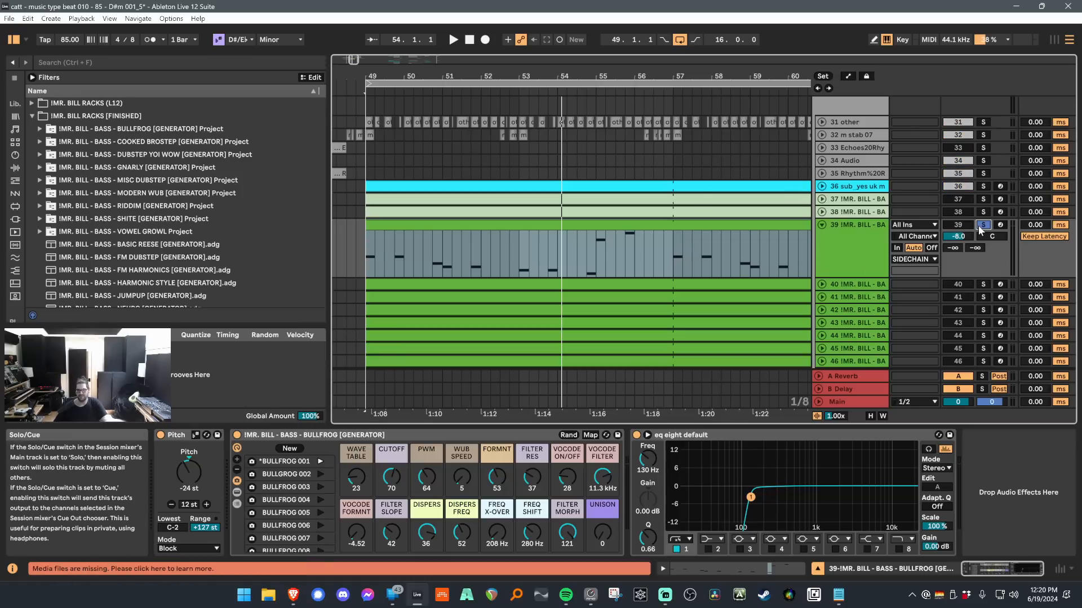
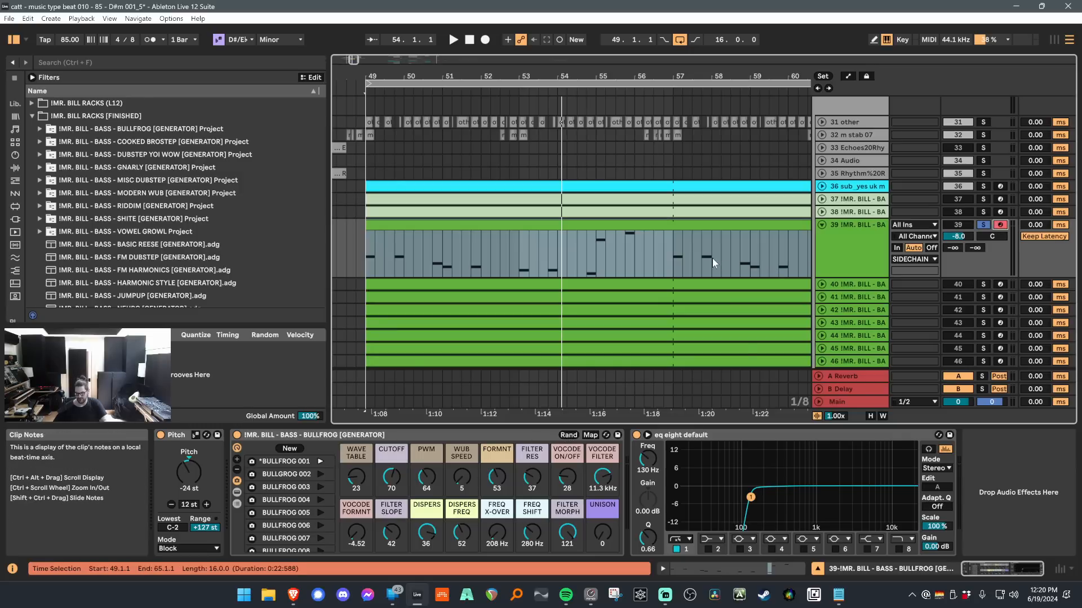
pyautogui.press('a')
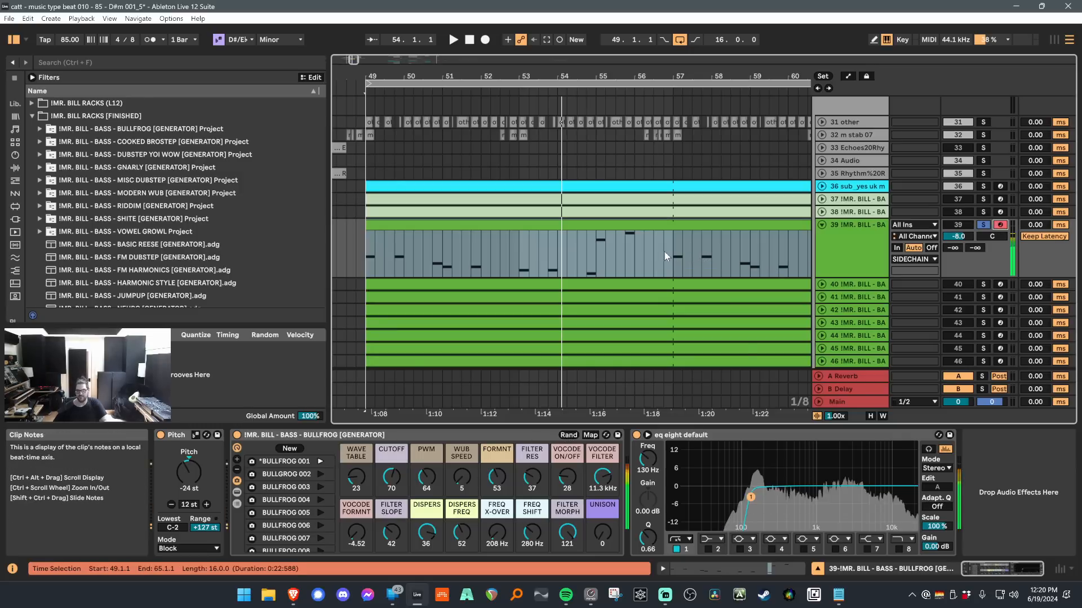
# Set the computer keyboard's octave range to C2 to D3 and switch off the EQ Eight after the BULLFROG generator.
pyautogui.press('z')
pyautogui.press('x')
pyautogui.press('x')
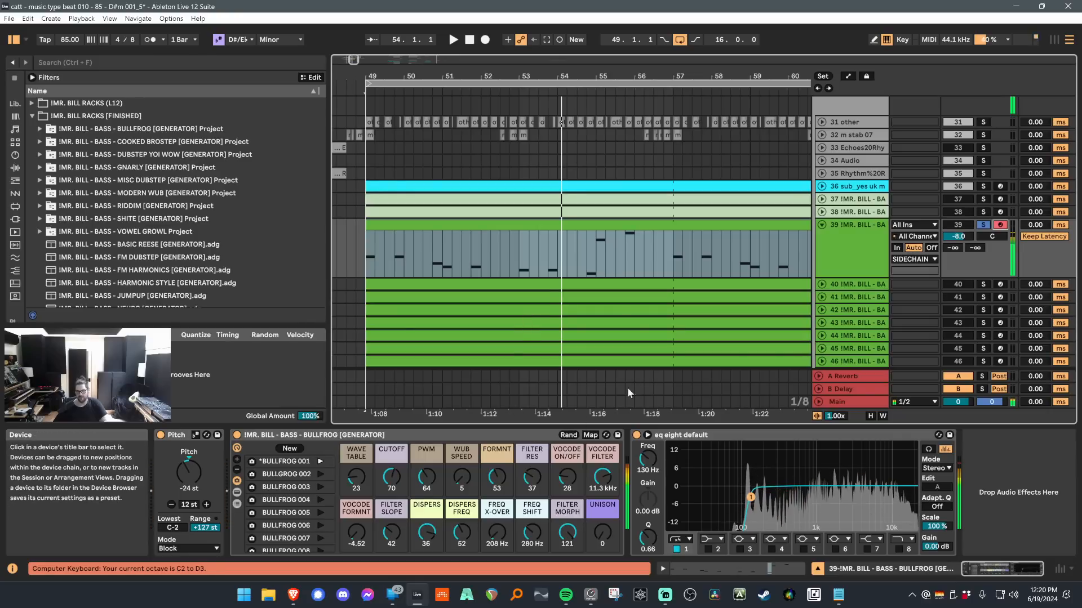
pyautogui.click(636, 434)
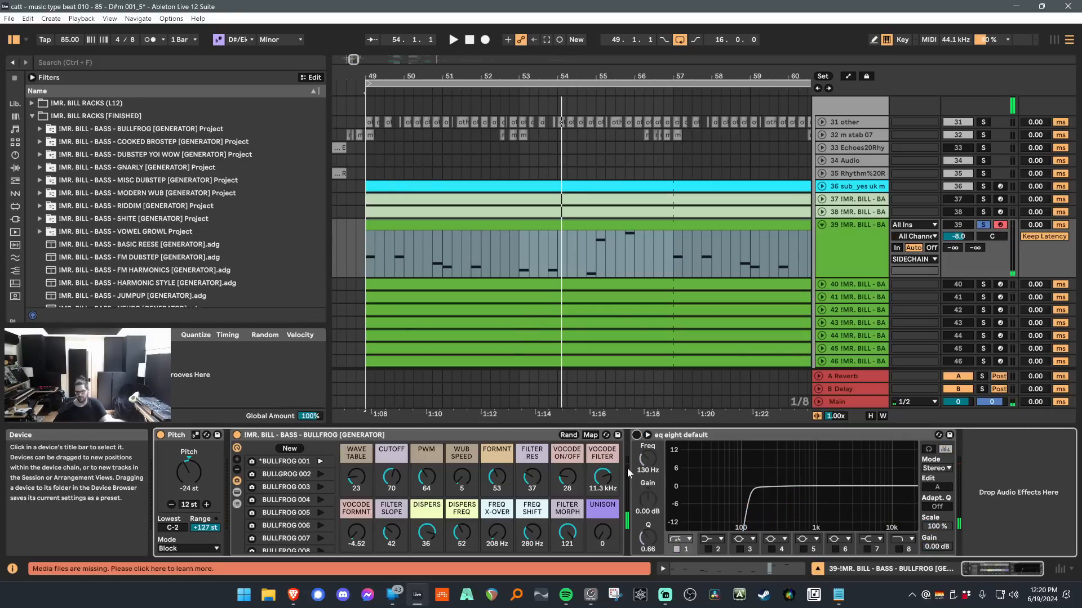
# Randomize the BULLFROG generator's macros several times to audition different bass sounds.
pyautogui.click(568, 435)
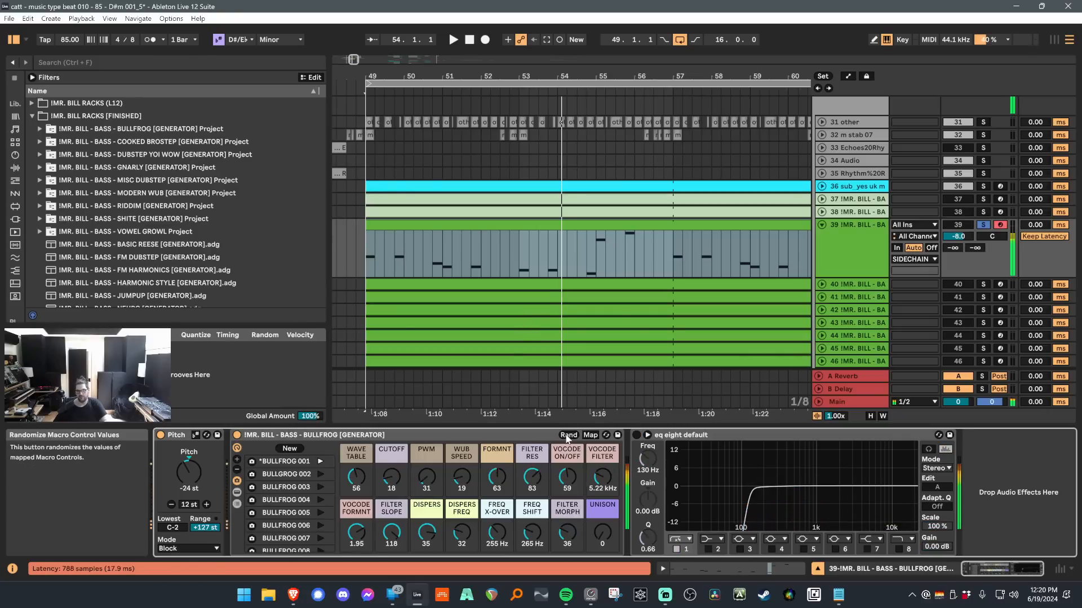
pyautogui.click(568, 435)
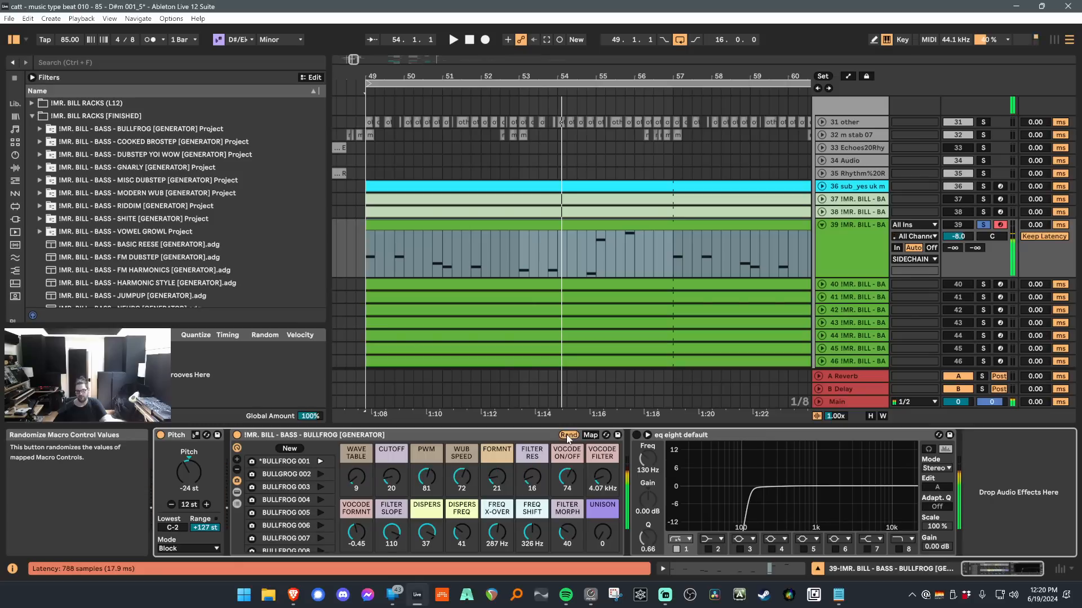
pyautogui.click(568, 435)
pyautogui.click(568, 435)
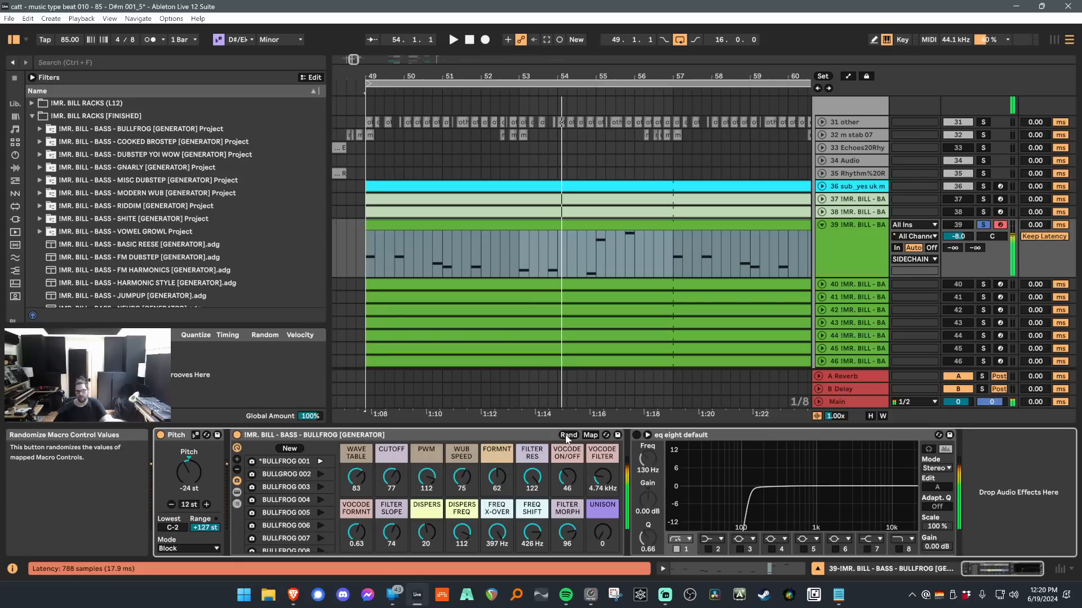
pyautogui.click(568, 435)
pyautogui.click(568, 436)
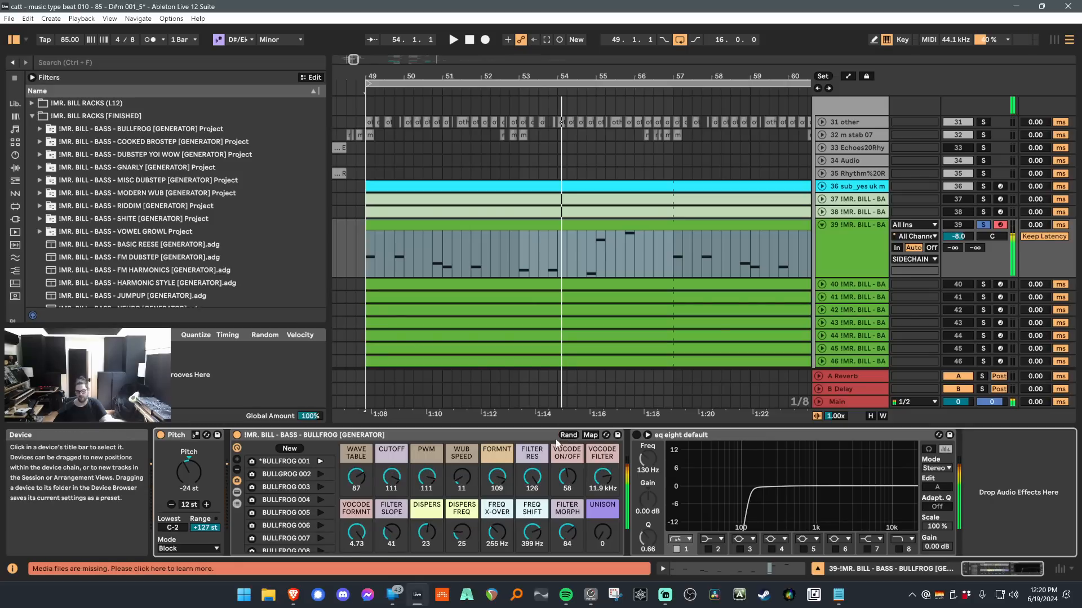
# Unfold, solo and arm track 40 with its COOKED BROSTEP generator, and switch off the track's EQ Eight.
pyautogui.click(822, 284)
pyautogui.click(845, 286)
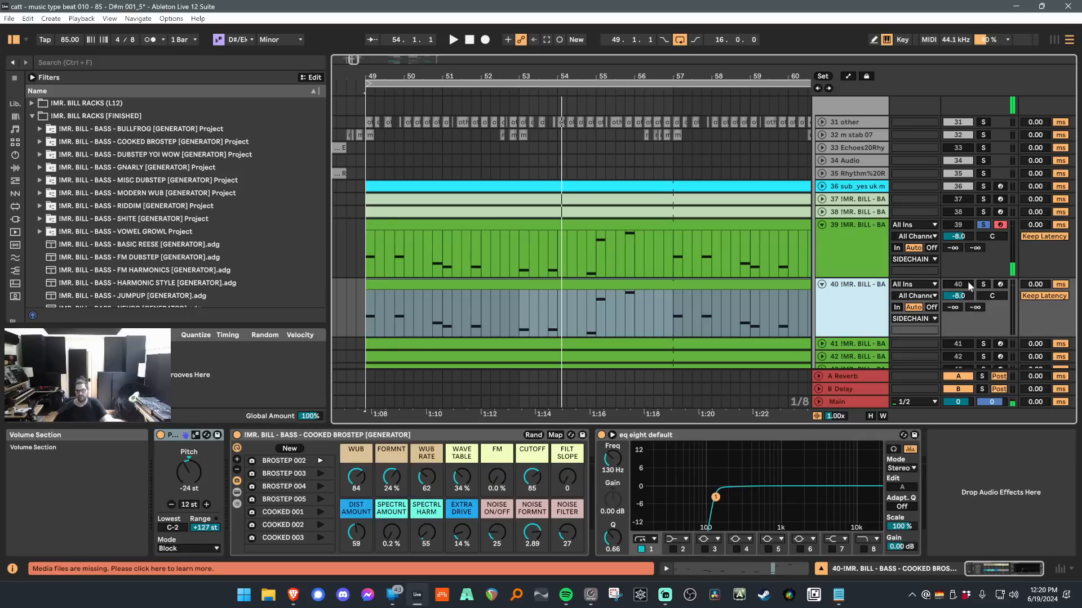
pyautogui.click(602, 435)
pyautogui.click(469, 441)
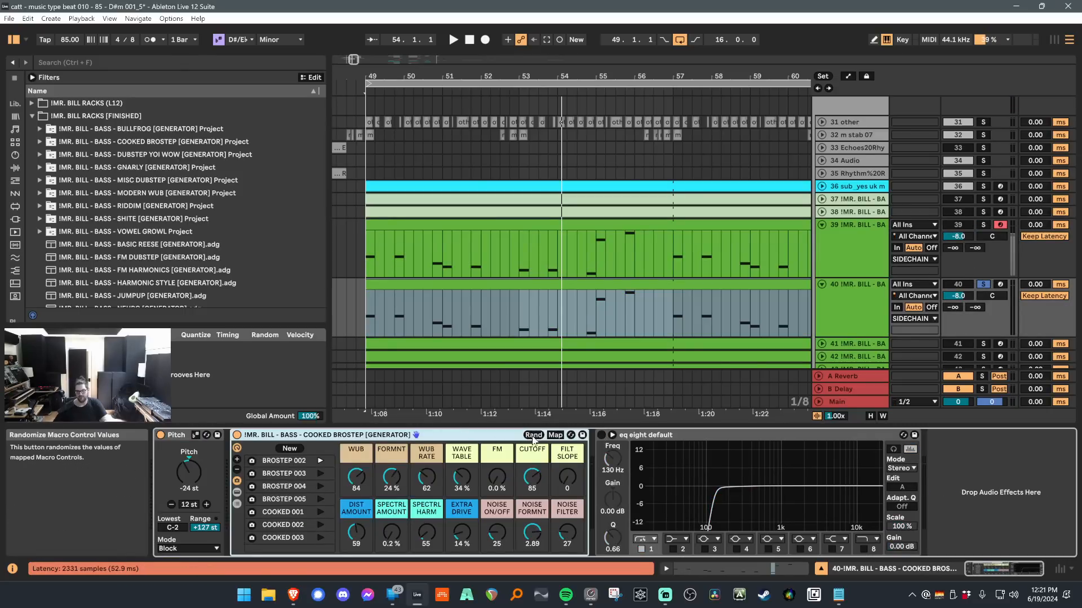
pyautogui.click(872, 306)
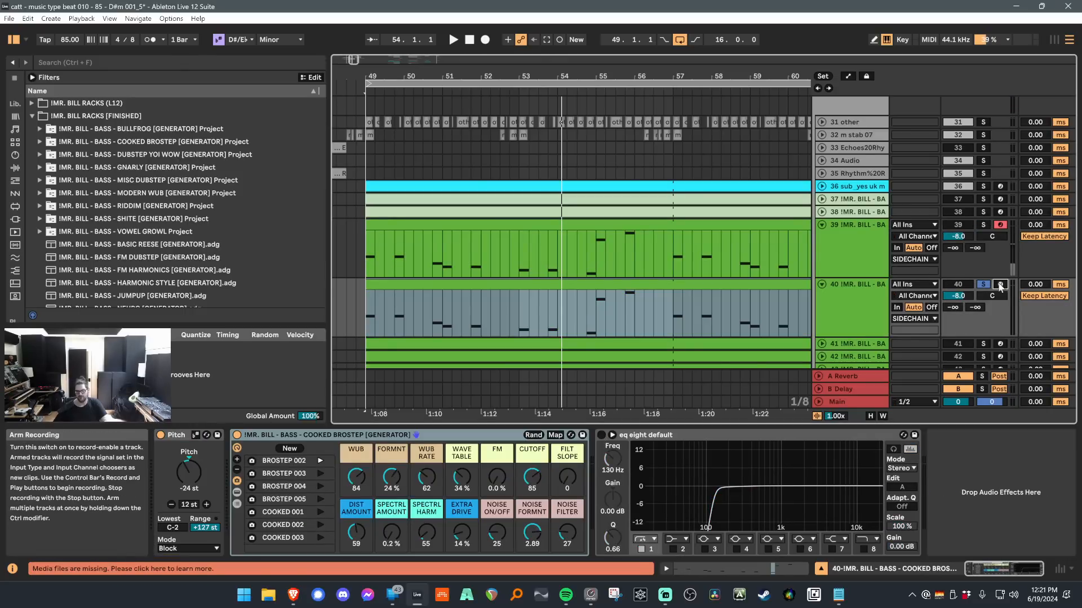
pyautogui.click(496, 435)
# Audition repeated macro randomizations of the COOKED BROSTEP generator and recall its BROSTEP 002 variation.
pyautogui.click(533, 436)
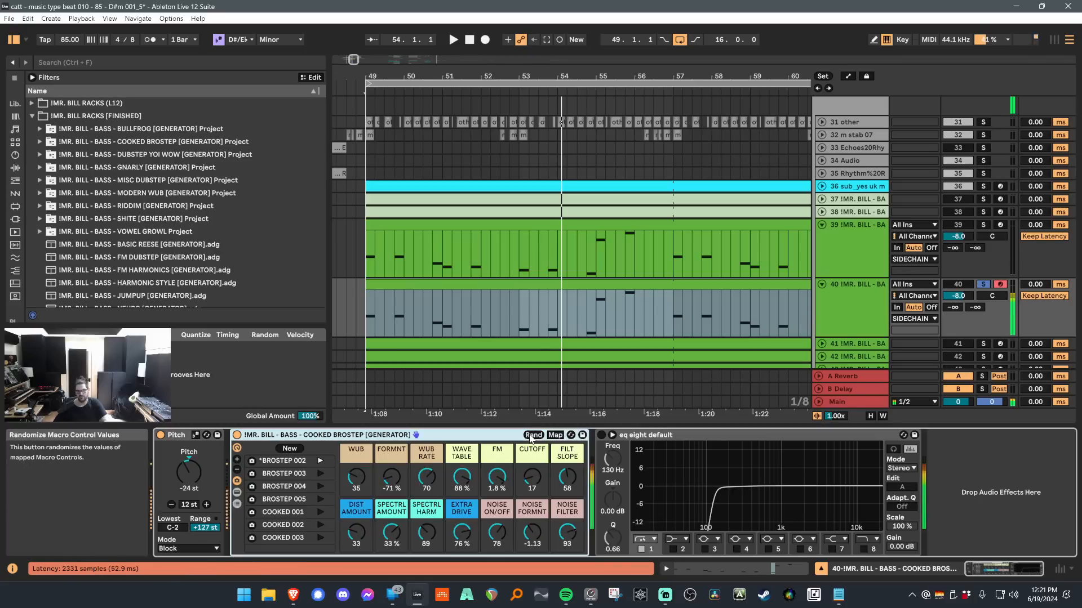
pyautogui.click(532, 435)
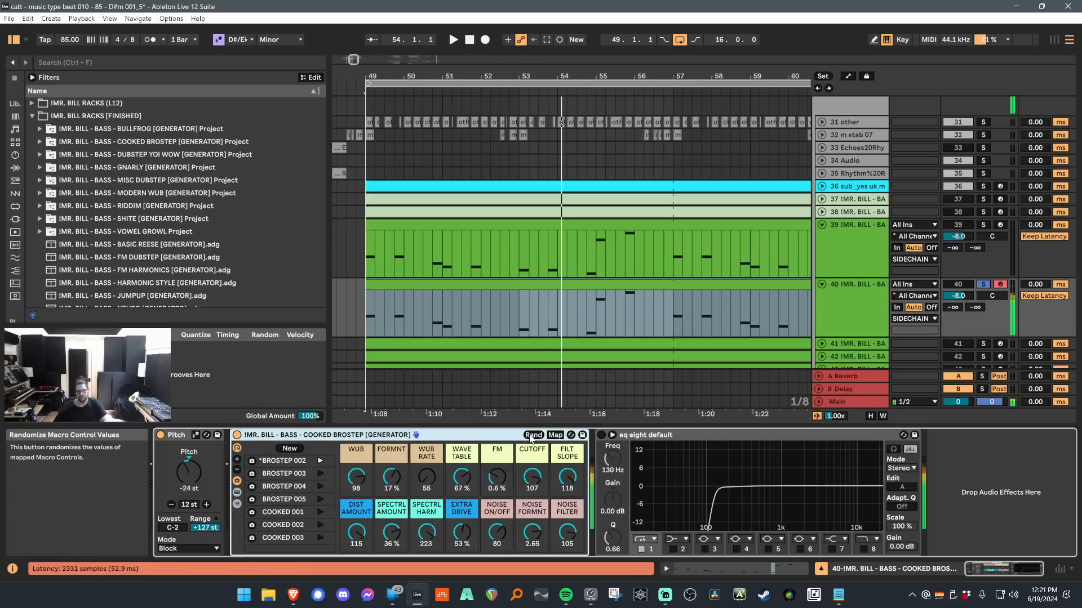
pyautogui.click(533, 435)
pyautogui.click(533, 436)
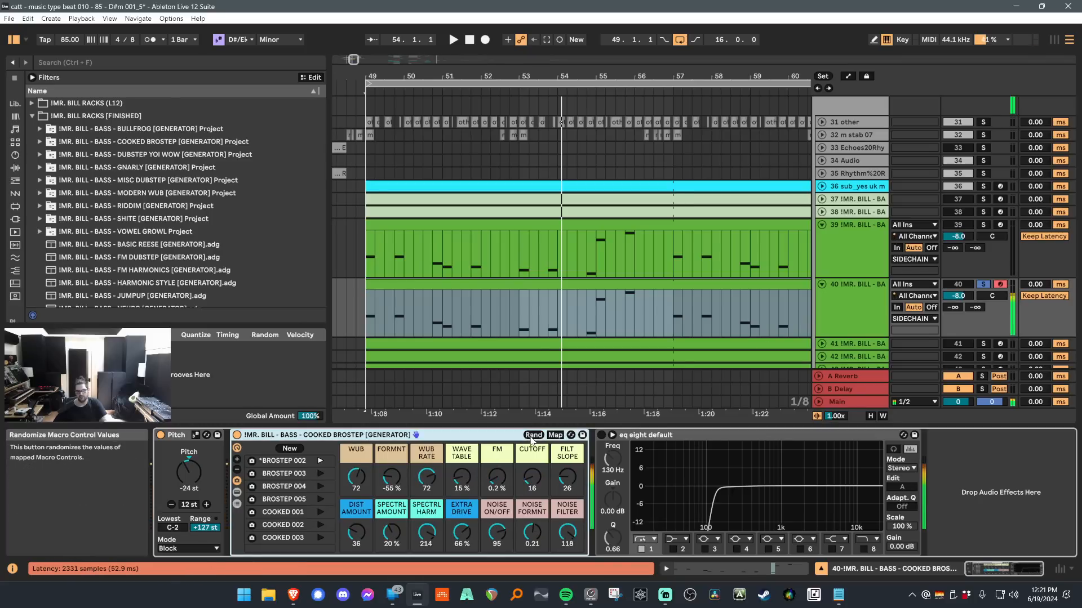
pyautogui.press('x')
pyautogui.click(533, 435)
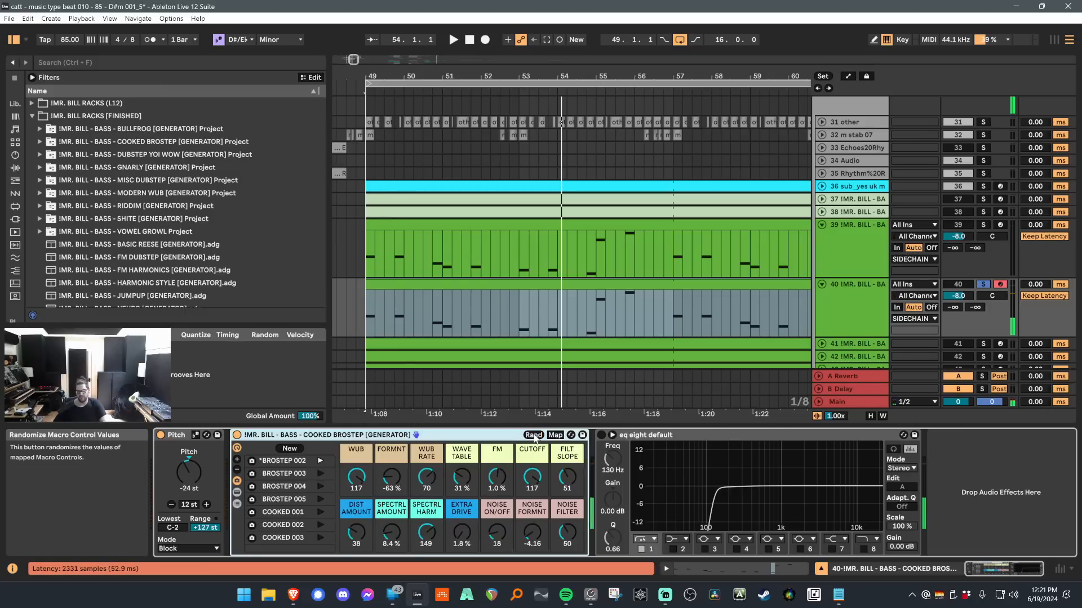
pyautogui.click(534, 435)
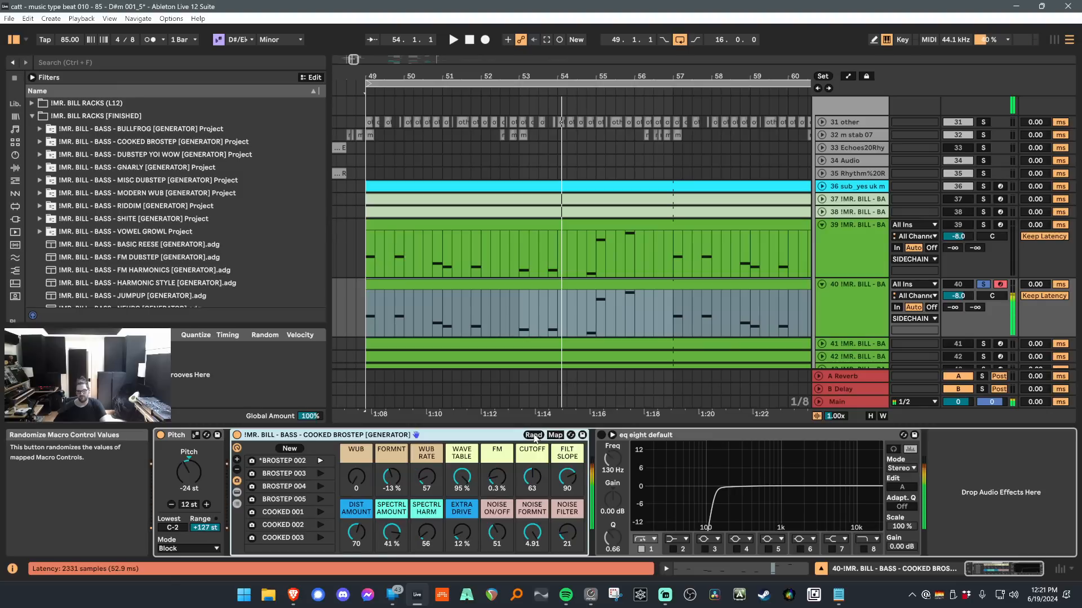
pyautogui.click(534, 435)
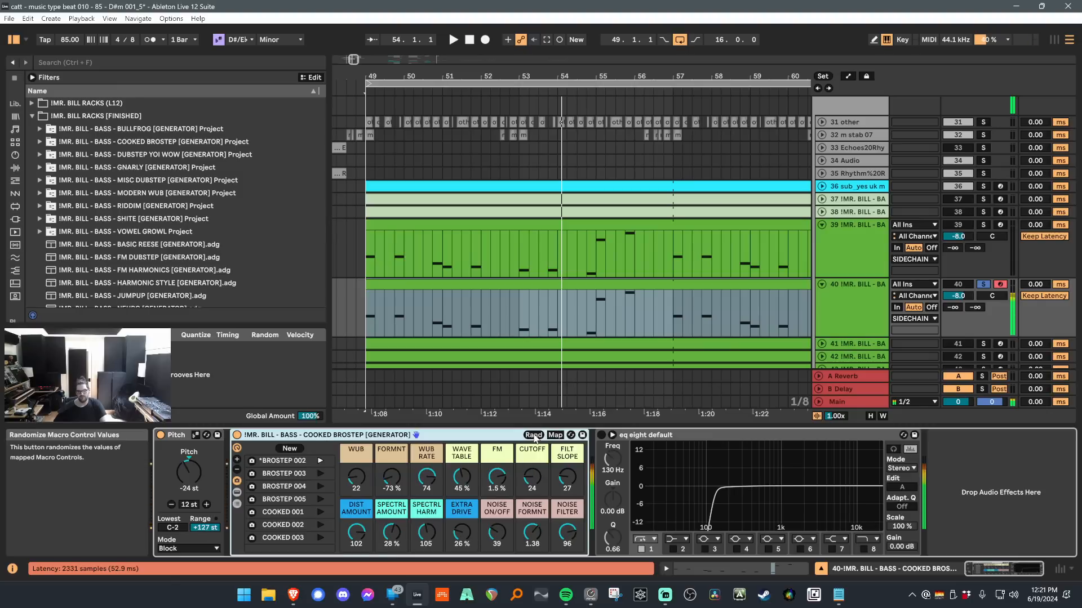
pyautogui.click(320, 461)
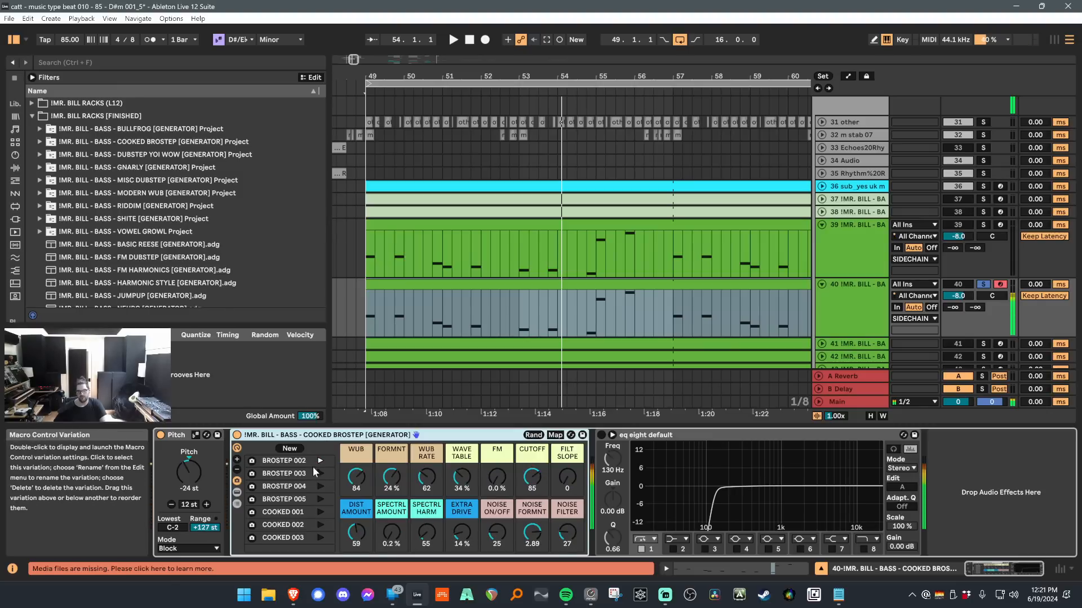
pyautogui.scroll(1, 310, 480)
pyautogui.click(293, 475)
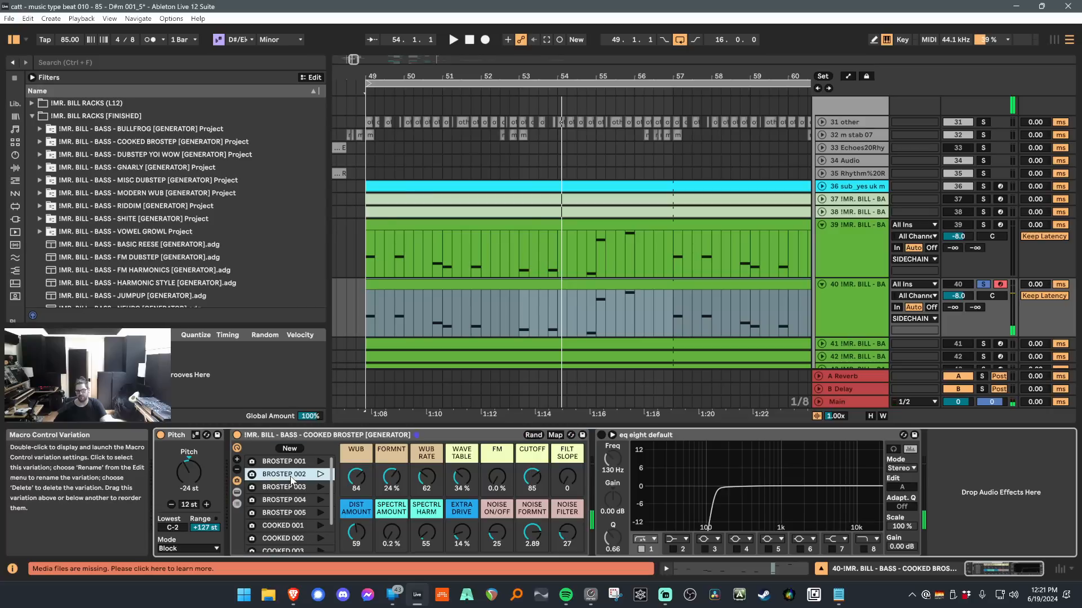
# Unfold, solo and arm track 41 with its DUBSTEP YOI WOW generator, and switch off the track's EQ Eight.
pyautogui.scroll(-1, 827, 346)
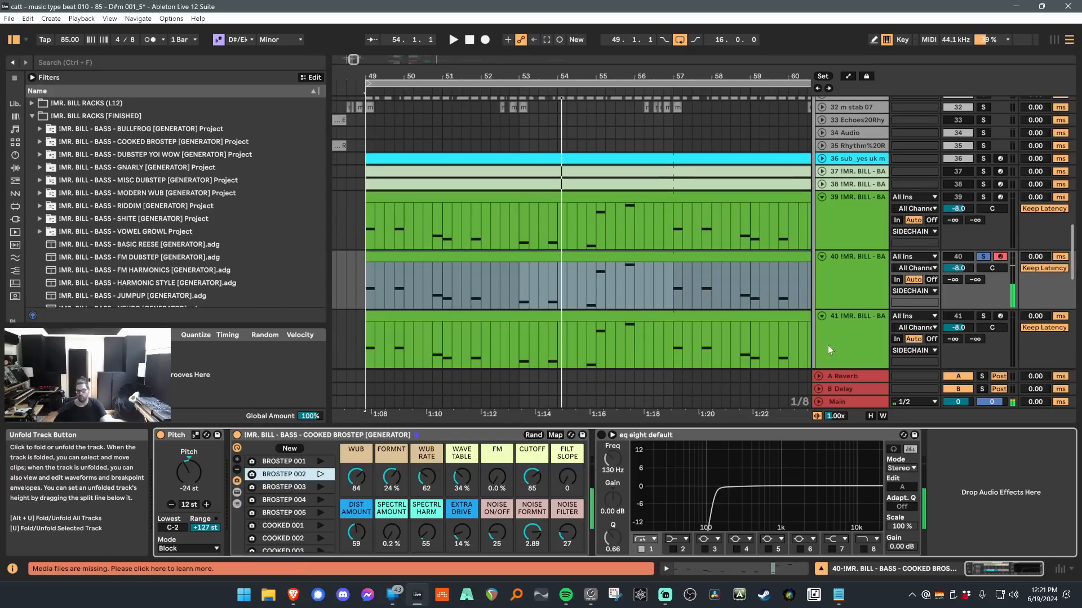
pyautogui.click(839, 338)
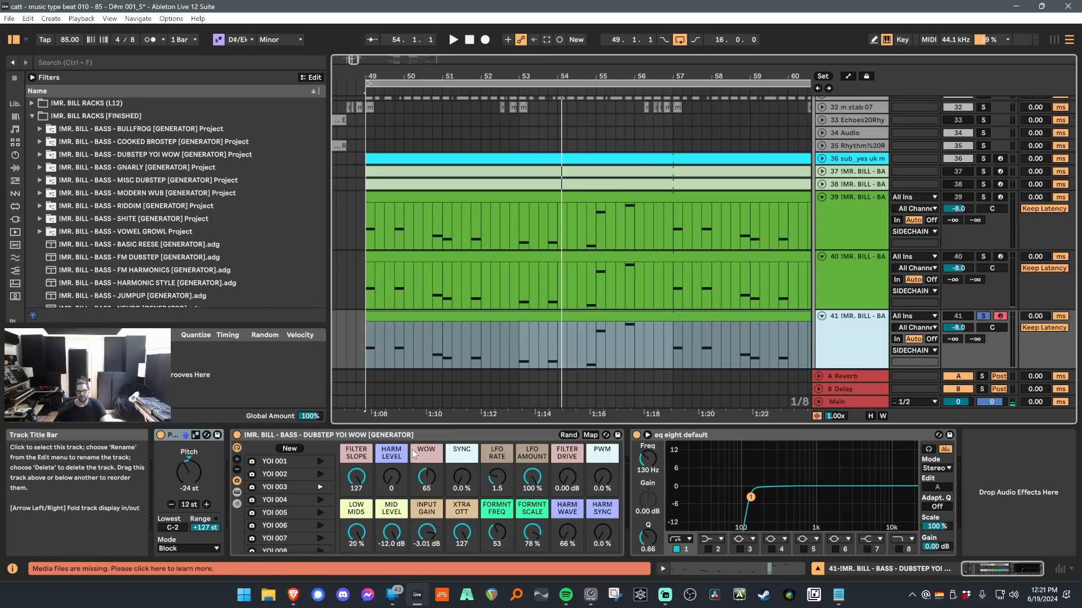
pyautogui.click(636, 435)
# Audition several macro randomizations of the DUBSTEP YOI WOW generator, and launch its variations YOI 002 and YOI 003.
pyautogui.click(569, 435)
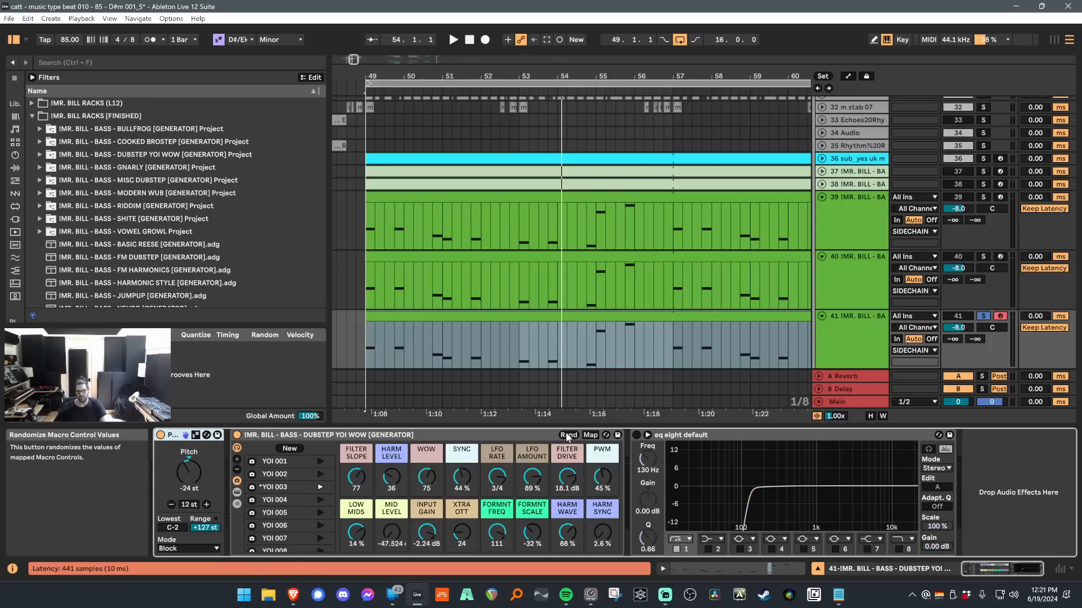
pyautogui.click(567, 438)
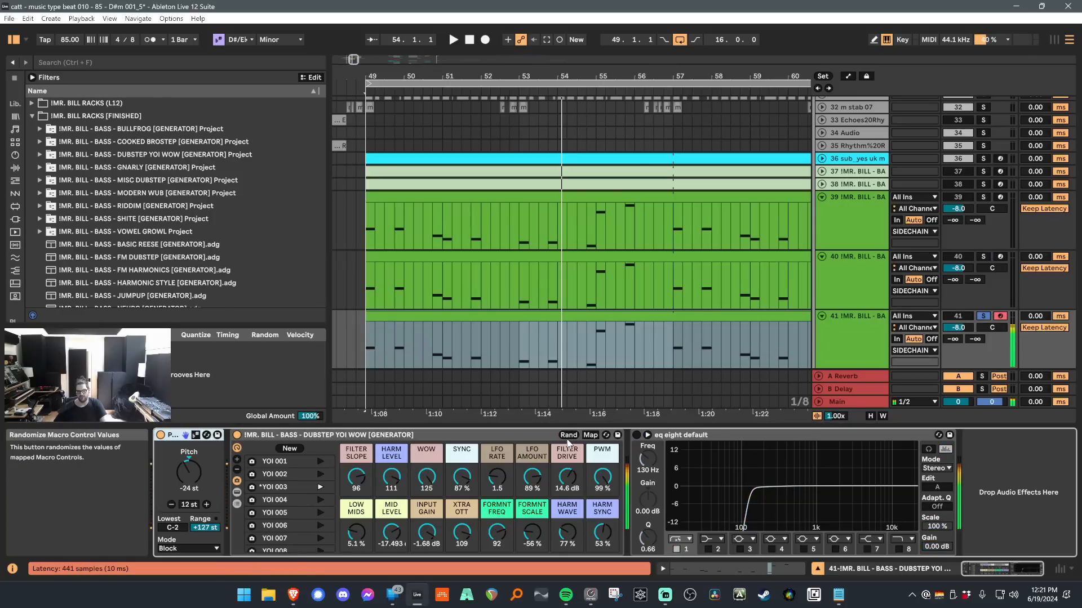
pyautogui.click(569, 435)
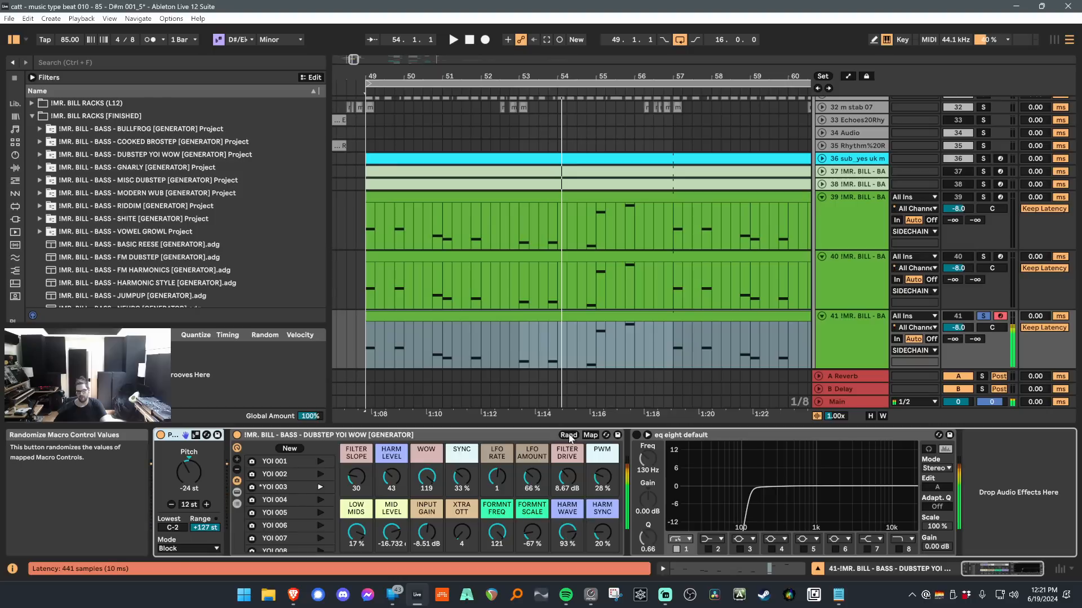
pyautogui.click(569, 436)
pyautogui.click(320, 475)
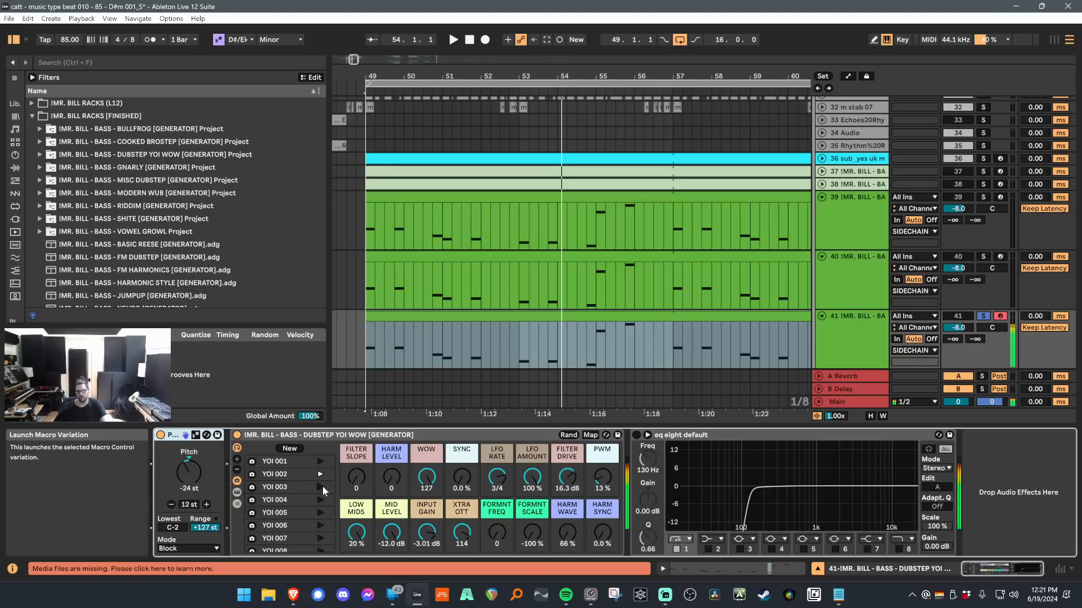
pyautogui.click(321, 487)
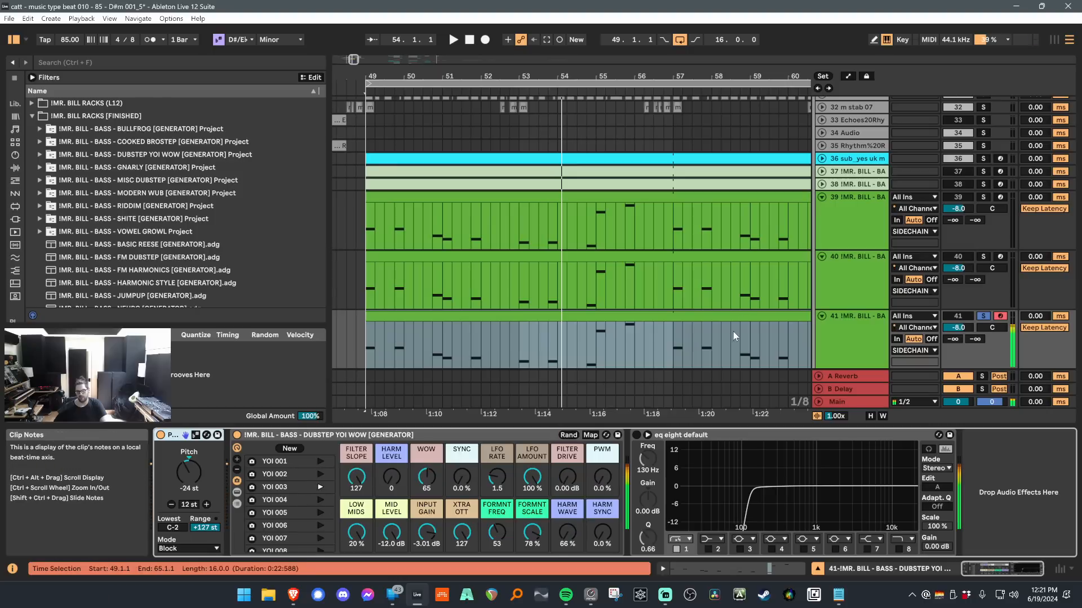
# Solo and arm track 42 and show its GNARLY generator.
pyautogui.scroll(-3, 755, 323)
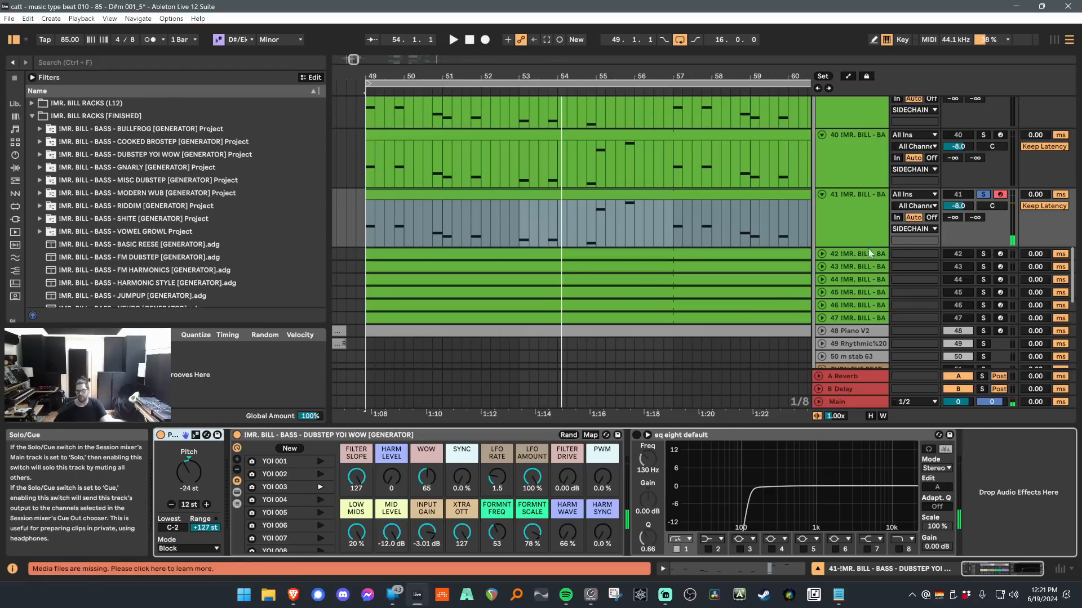
pyautogui.click(987, 256)
pyautogui.click(987, 256)
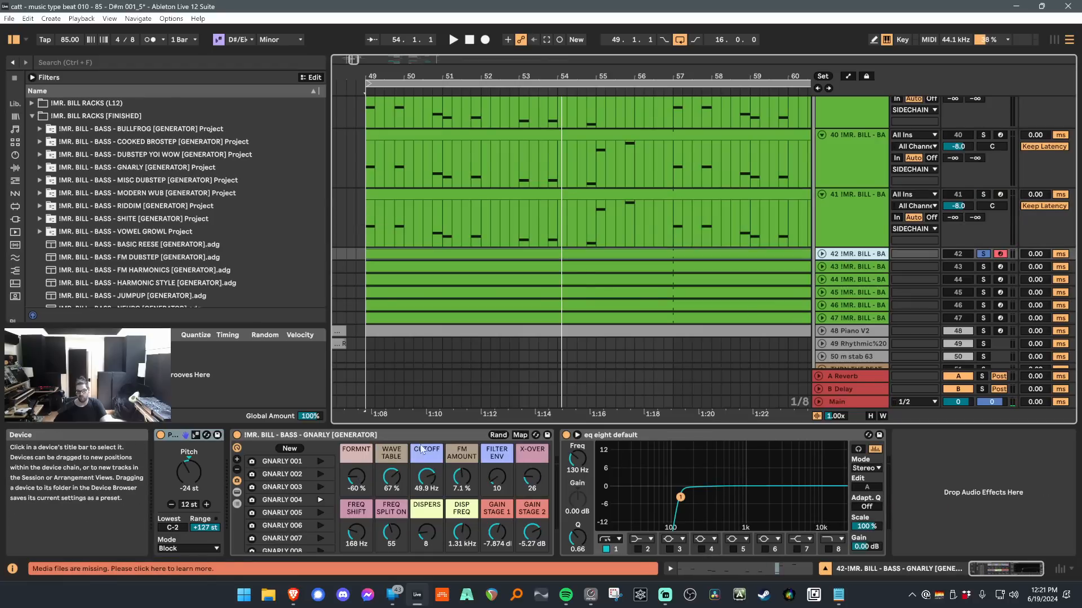
# Randomize the GNARLY generator's macros repeatedly with the track's EQ Eight switched off, and launch variations GNARLY 003 and GNARLY 005.
pyautogui.click(496, 437)
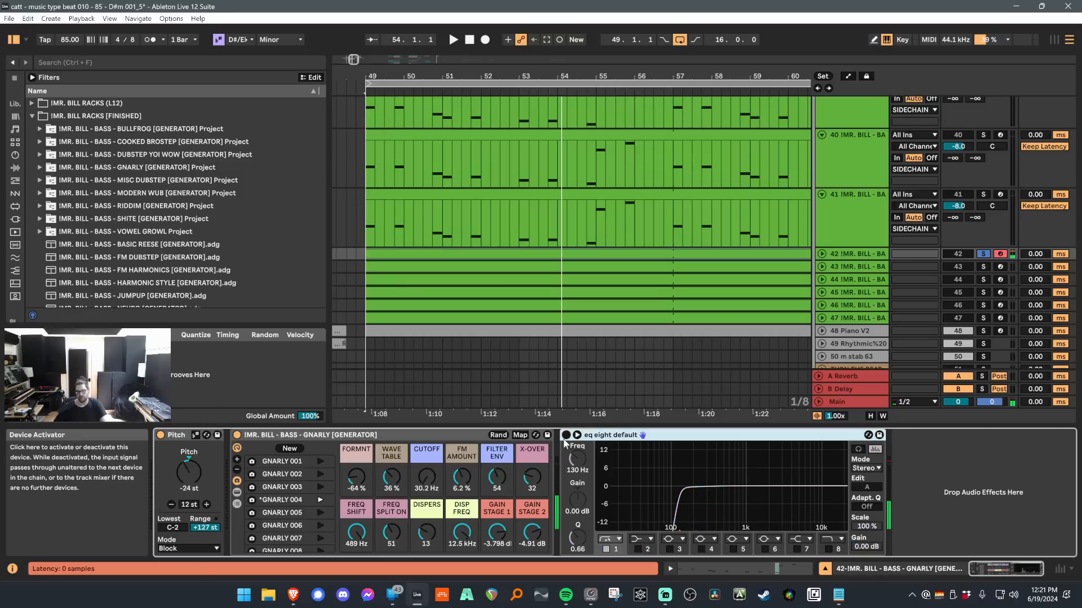
pyautogui.click(495, 437)
pyautogui.click(498, 437)
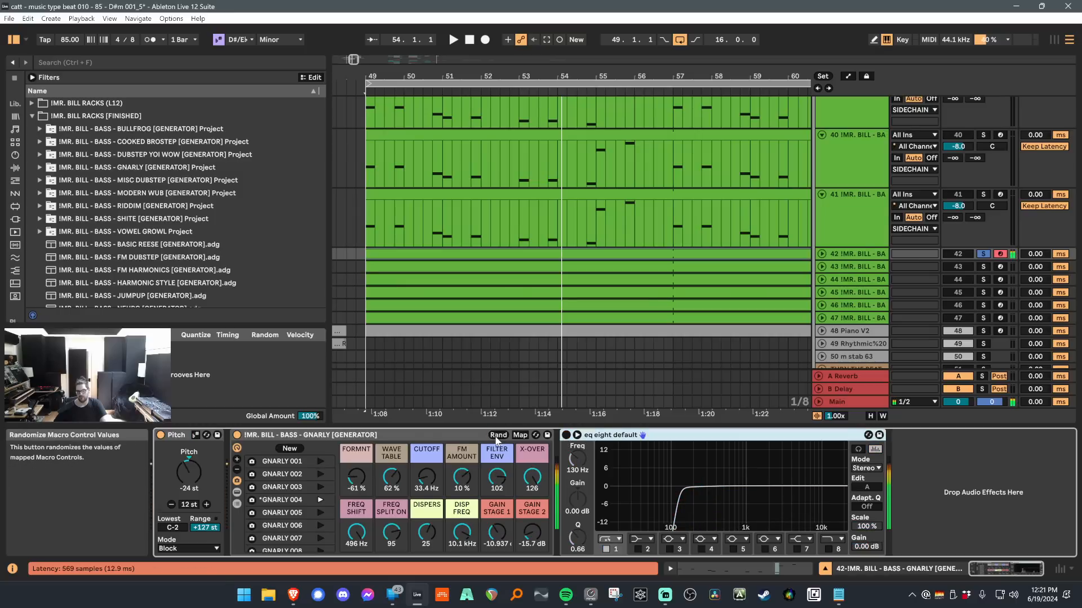
pyautogui.click(497, 437)
pyautogui.click(498, 438)
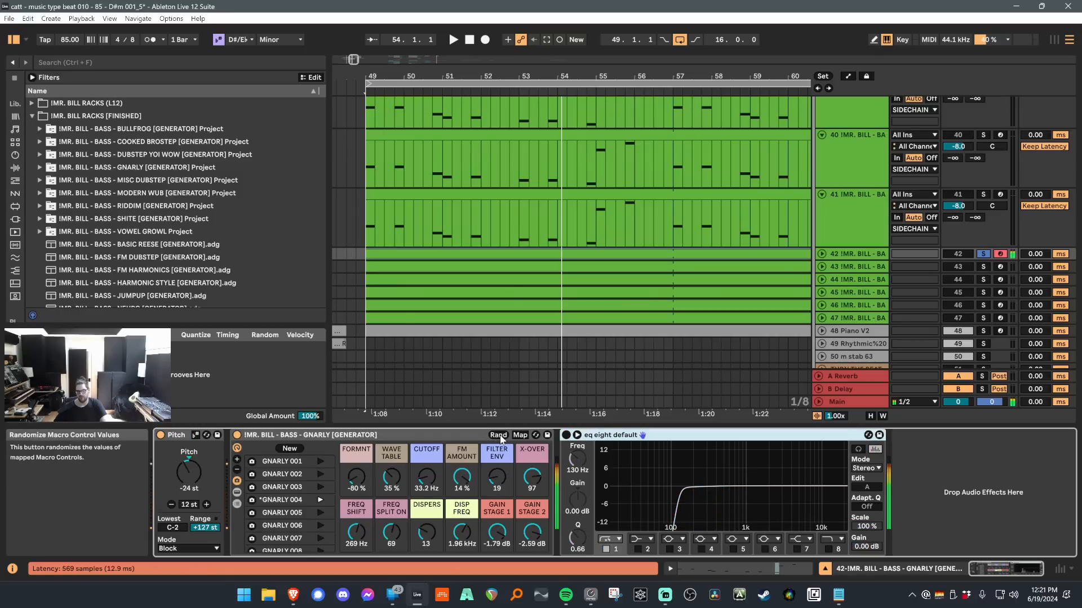
pyautogui.click(499, 437)
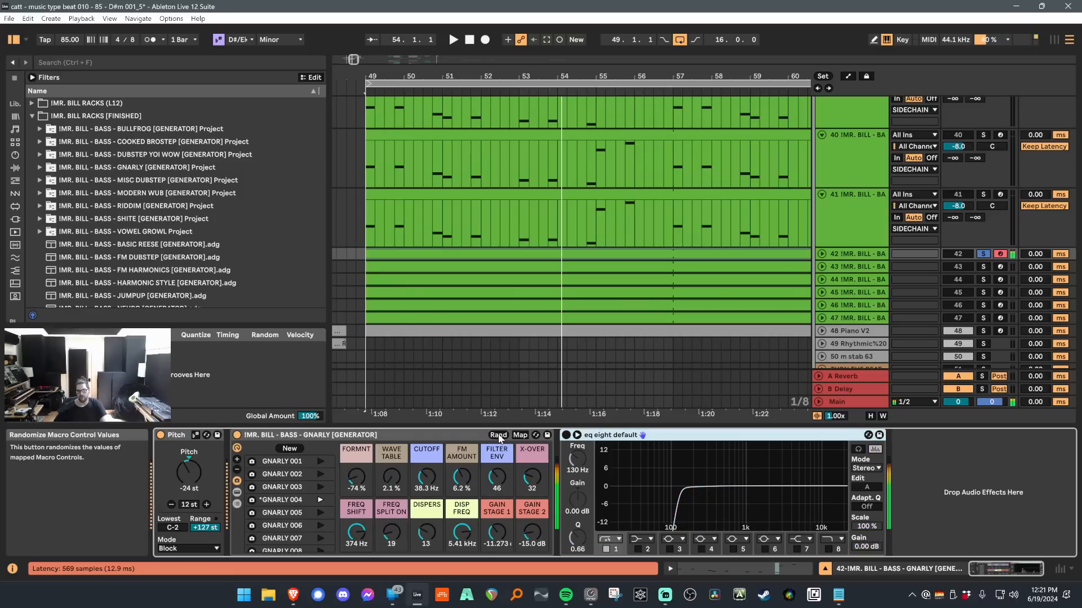
pyautogui.click(320, 486)
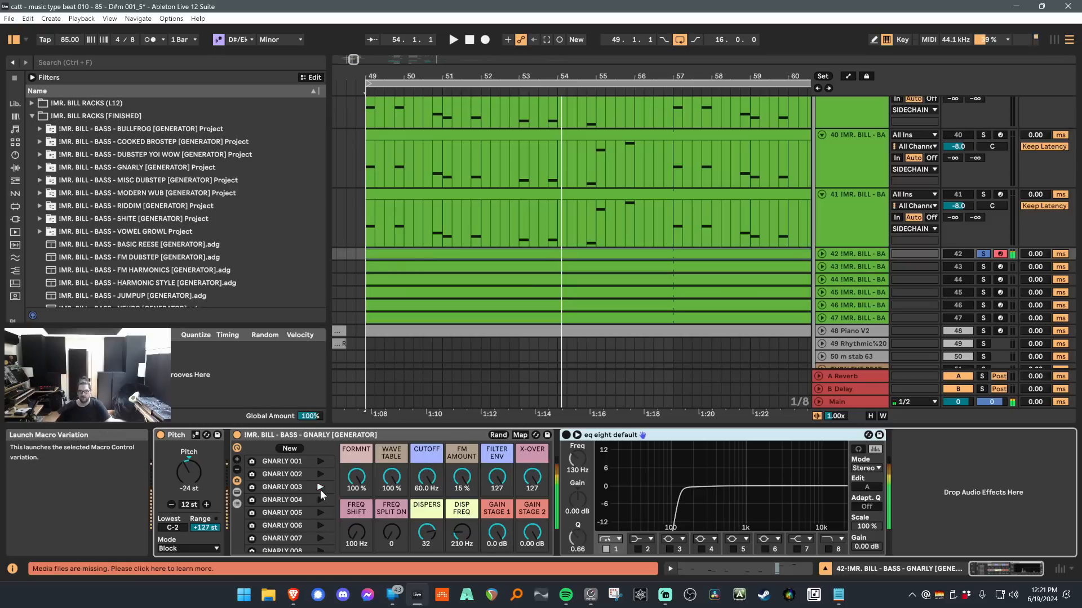
pyautogui.click(321, 514)
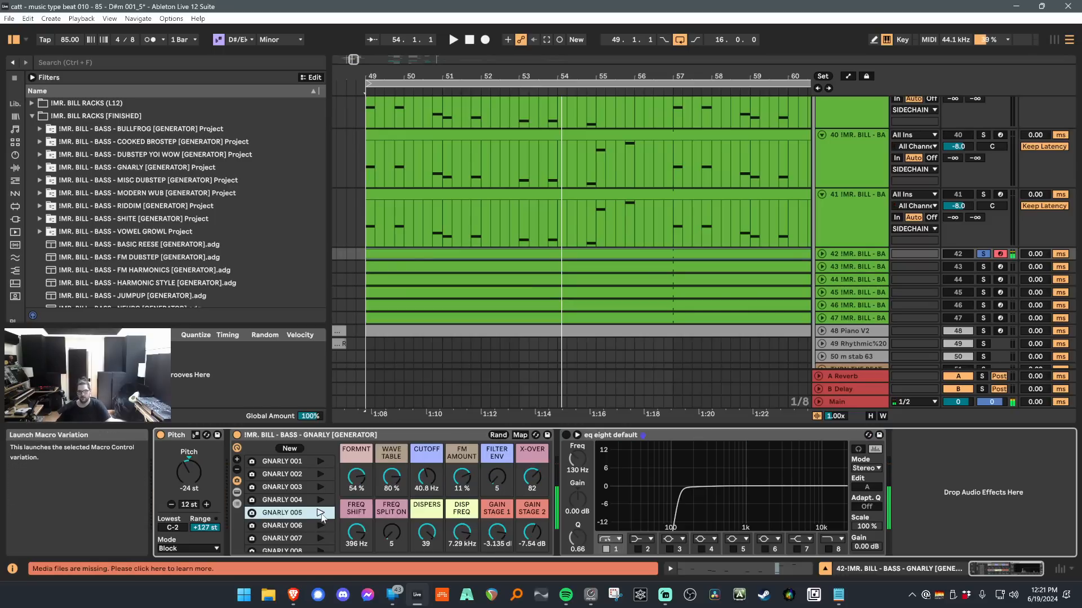
# On soloed and armed track 43 with EQ Eight off, randomize the MISC DUBSTEP generator's macros and launch variation DUBSTEP 002.
pyautogui.click(847, 268)
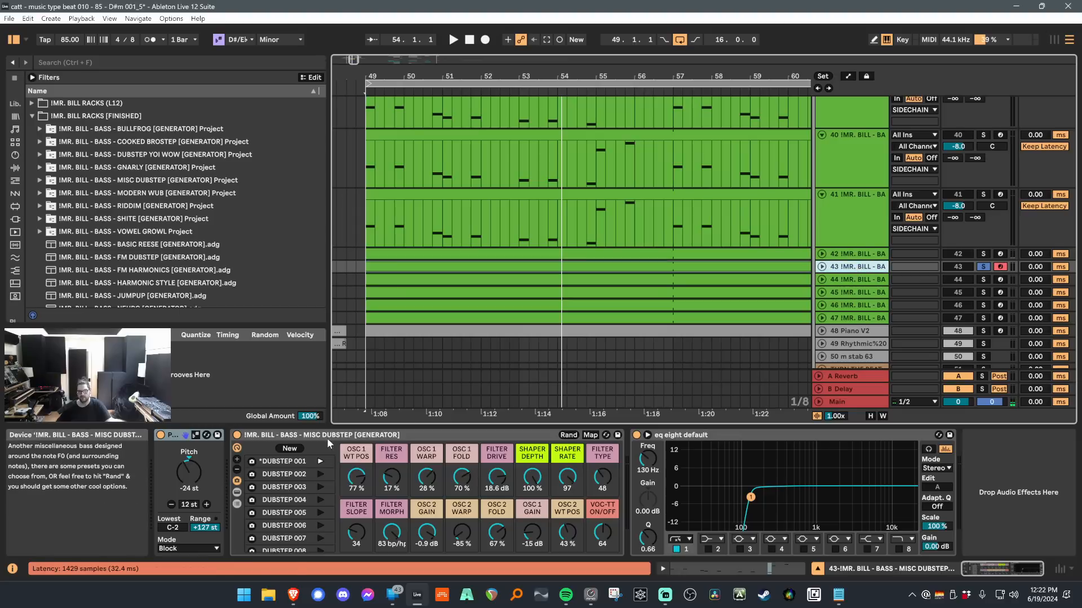
pyautogui.click(568, 435)
pyautogui.click(569, 436)
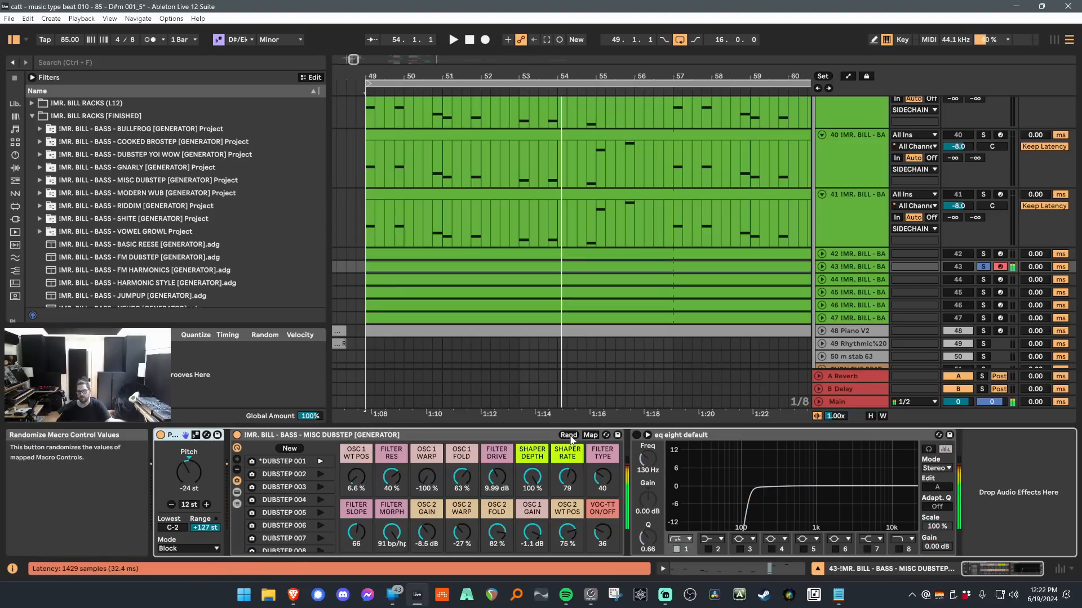
pyautogui.click(320, 475)
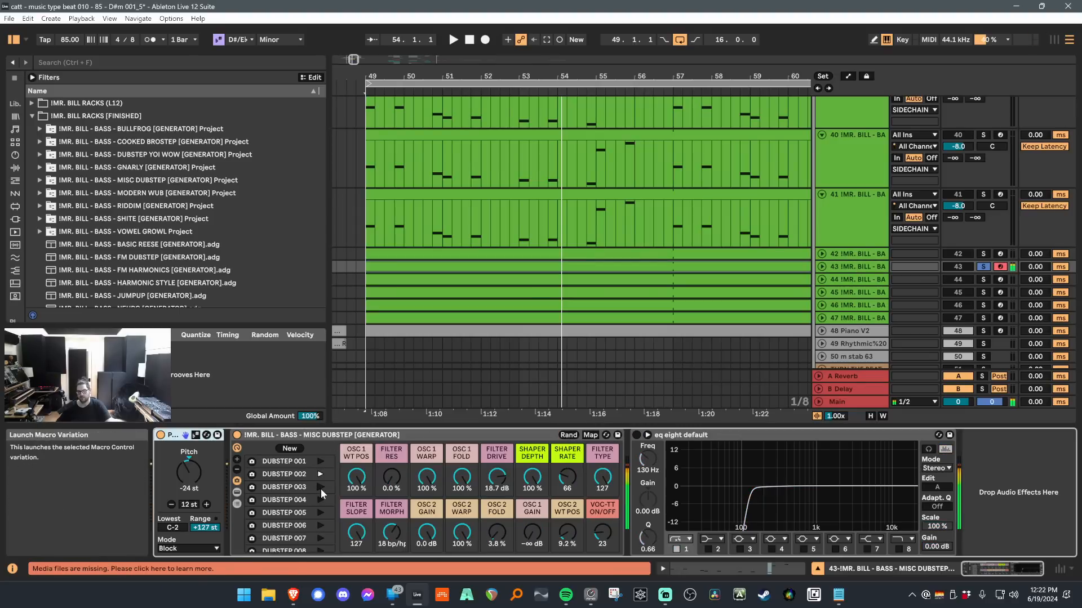
# Launch the MISC DUBSTEP generator's variations DUBSTEP 003 and DUBSTEP 004.
pyautogui.click(320, 488)
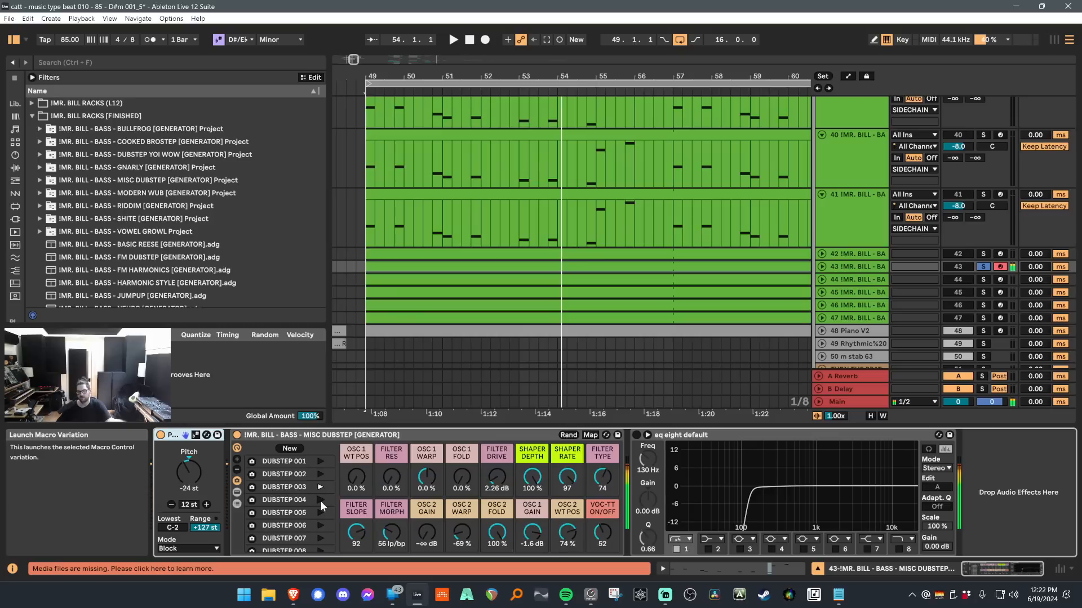
pyautogui.click(320, 501)
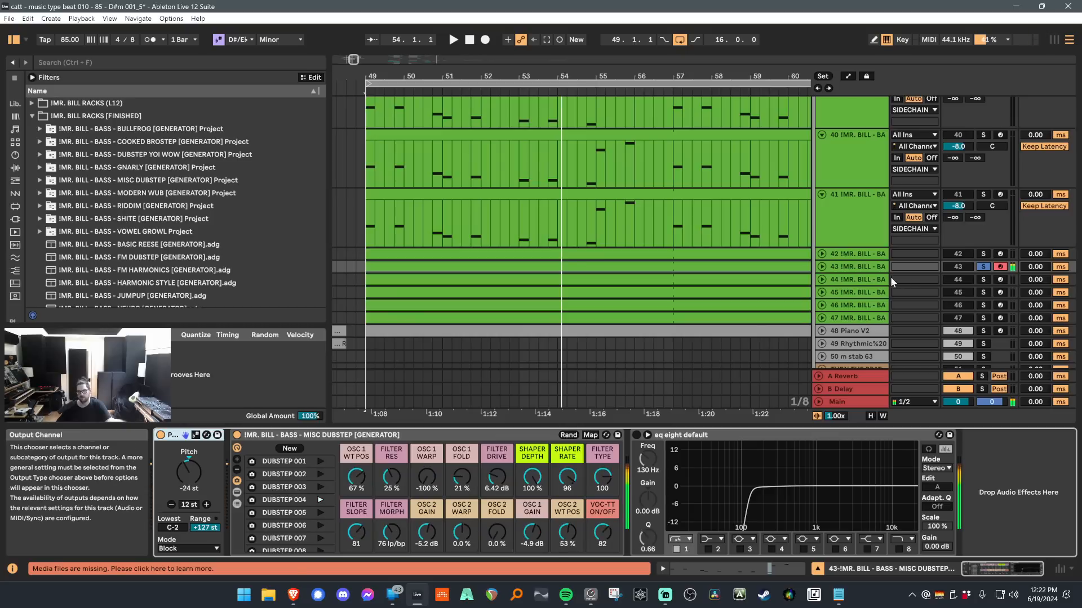
# On soloed and armed track 44 with EQ Eight off, randomize the MODERN WUB macros and launch variations WUB 002 through WUB 005.
pyautogui.click(866, 278)
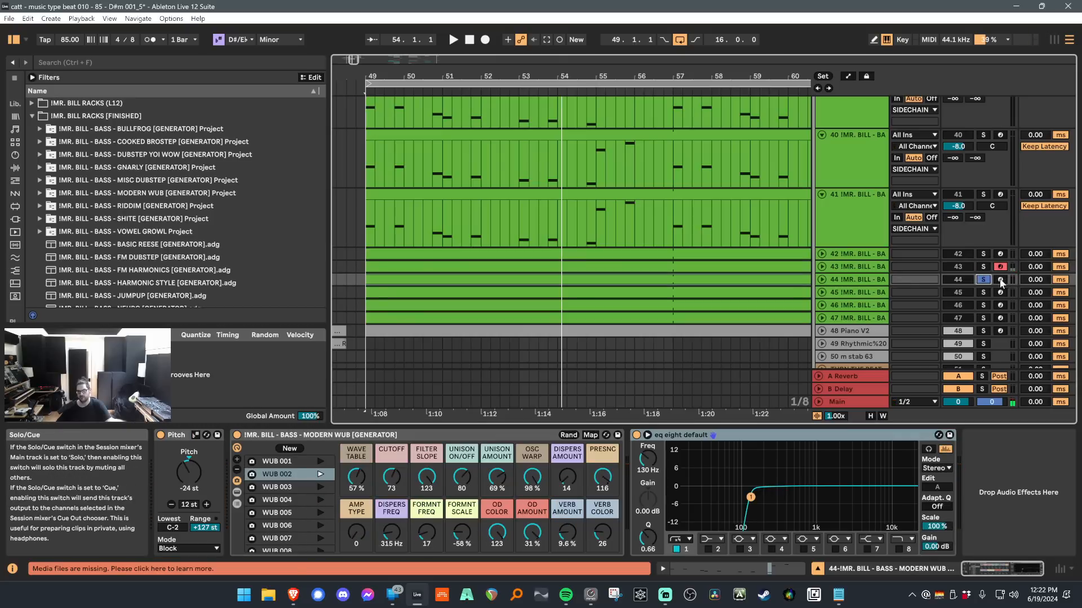
pyautogui.click(636, 434)
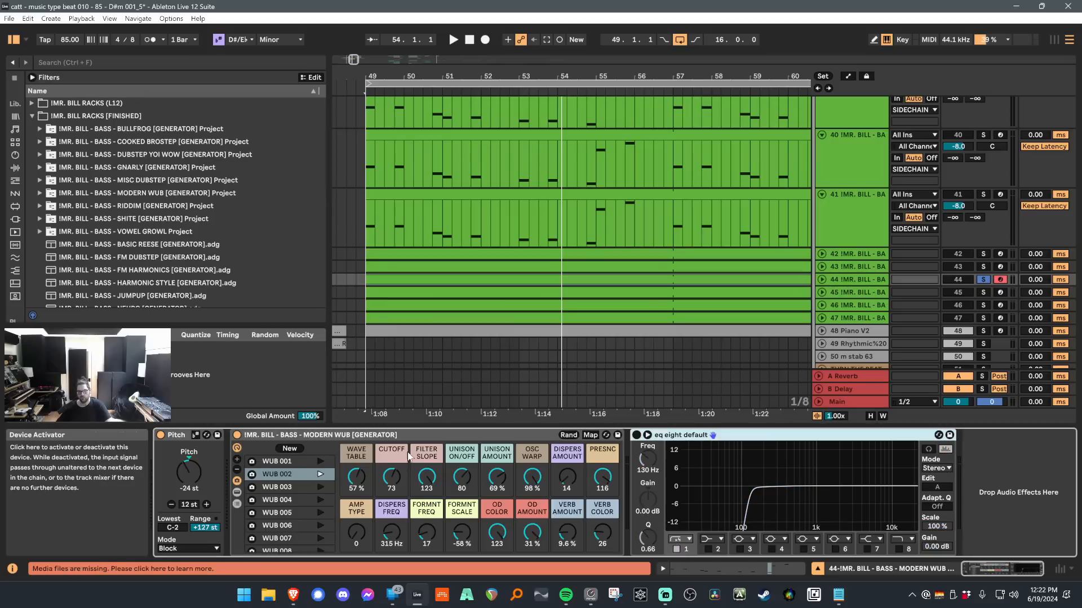
pyautogui.click(568, 436)
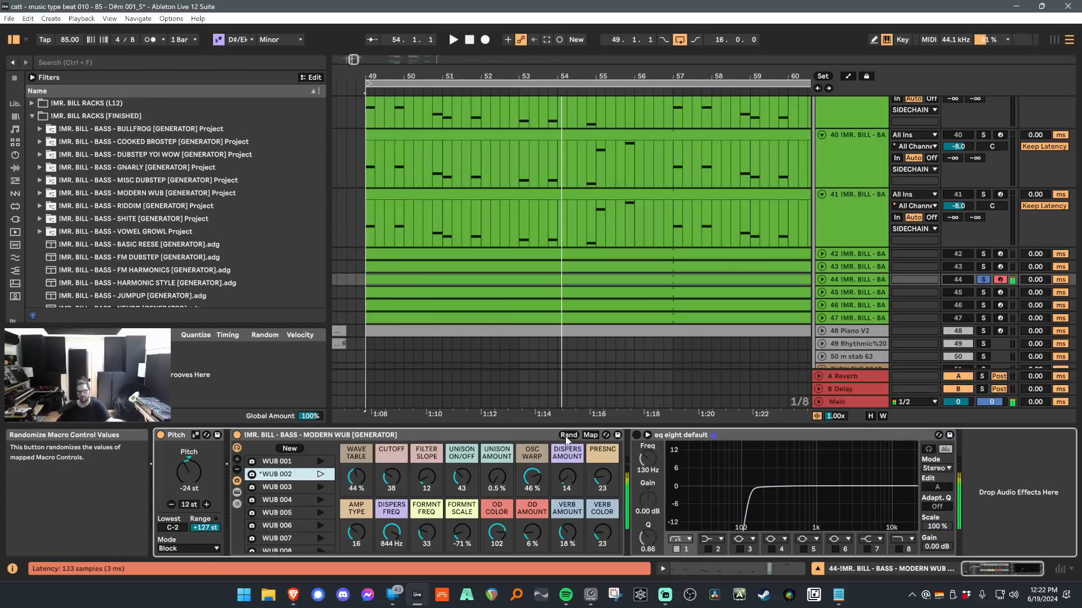
pyautogui.click(320, 474)
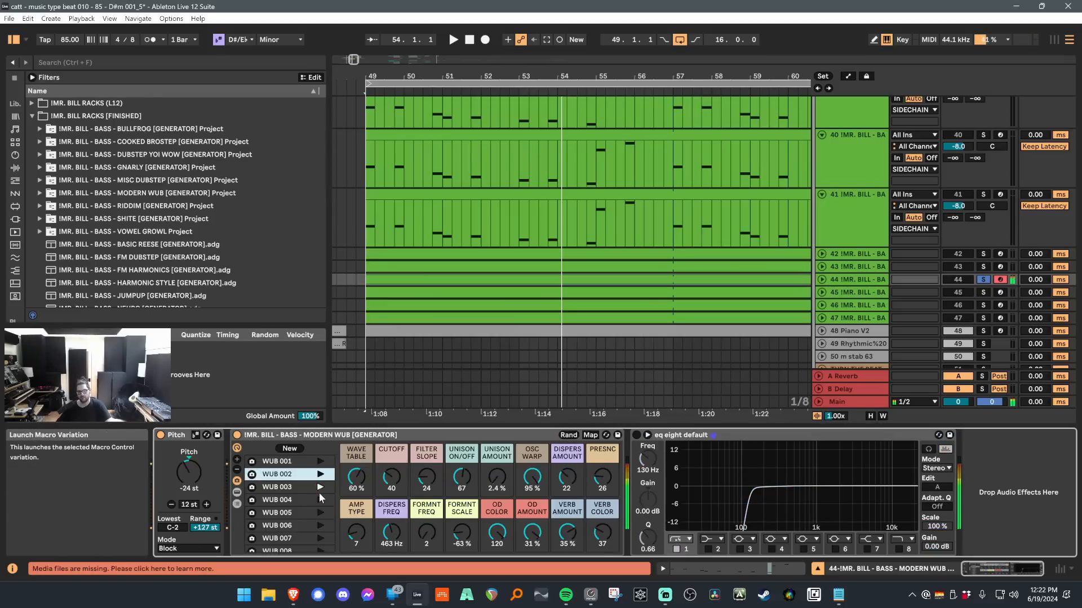
pyautogui.click(320, 501)
pyautogui.click(320, 514)
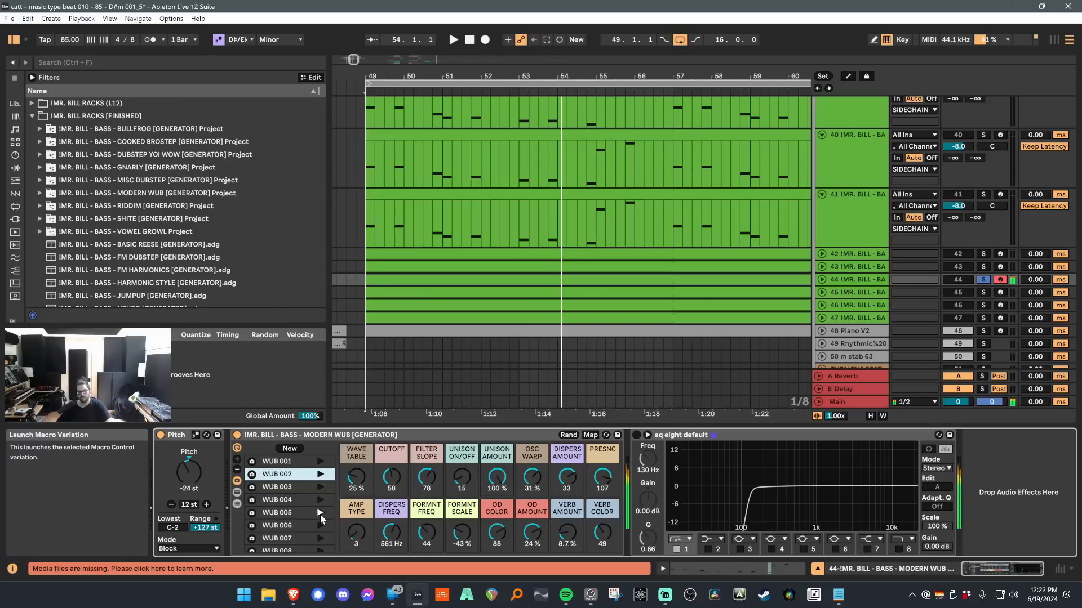
# On soloed and armed track 45 with EQ Eight off, randomize the RIDDIM generator's macros twice and launch variations RIDDIM 003 and RIDDIM 002.
pyautogui.click(833, 292)
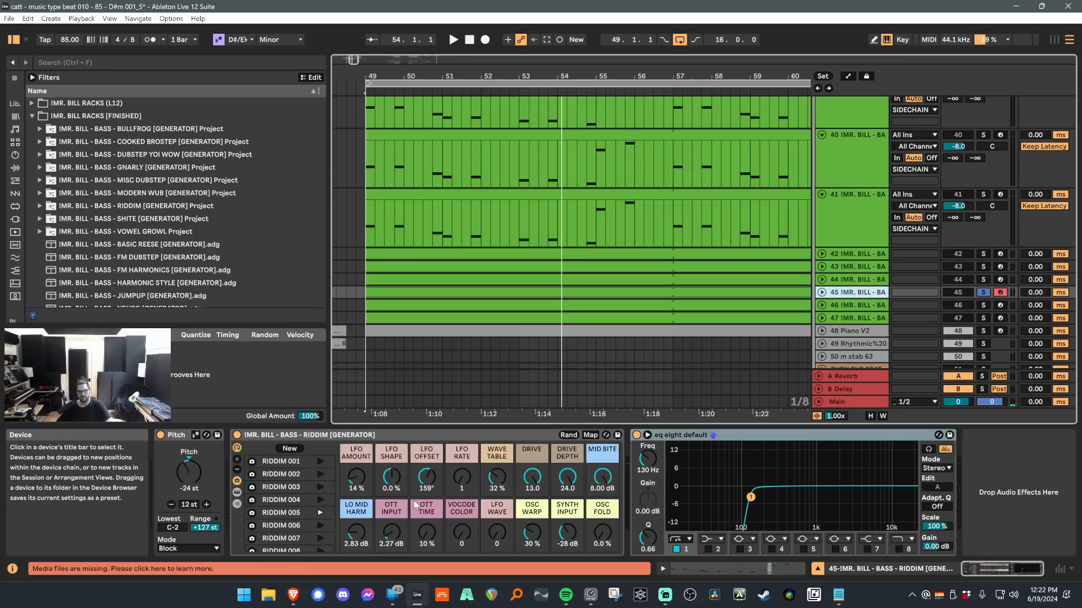
pyautogui.click(612, 444)
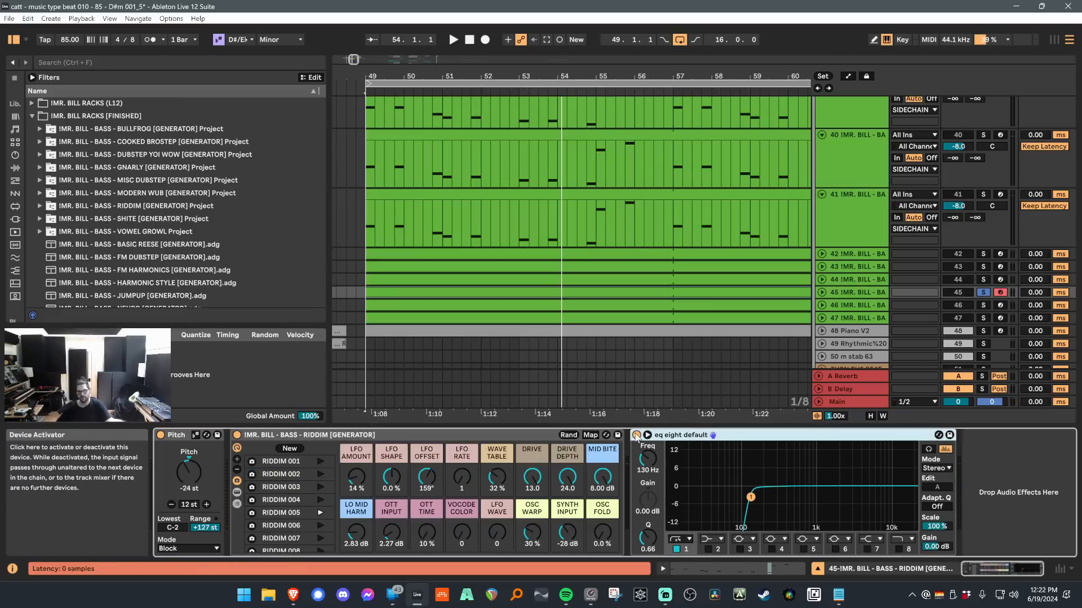
pyautogui.click(568, 436)
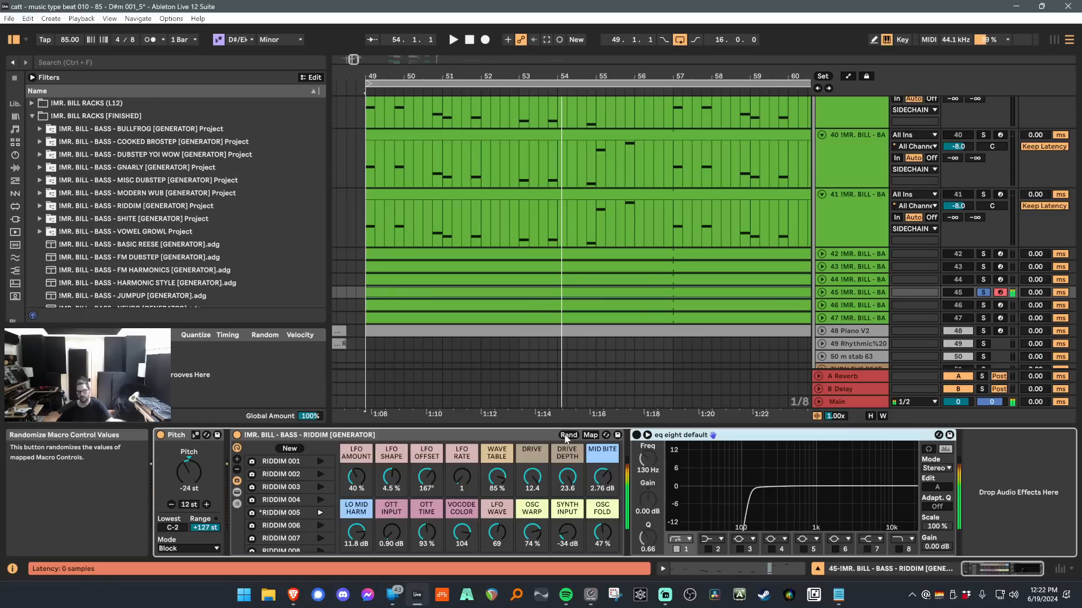
pyautogui.click(568, 435)
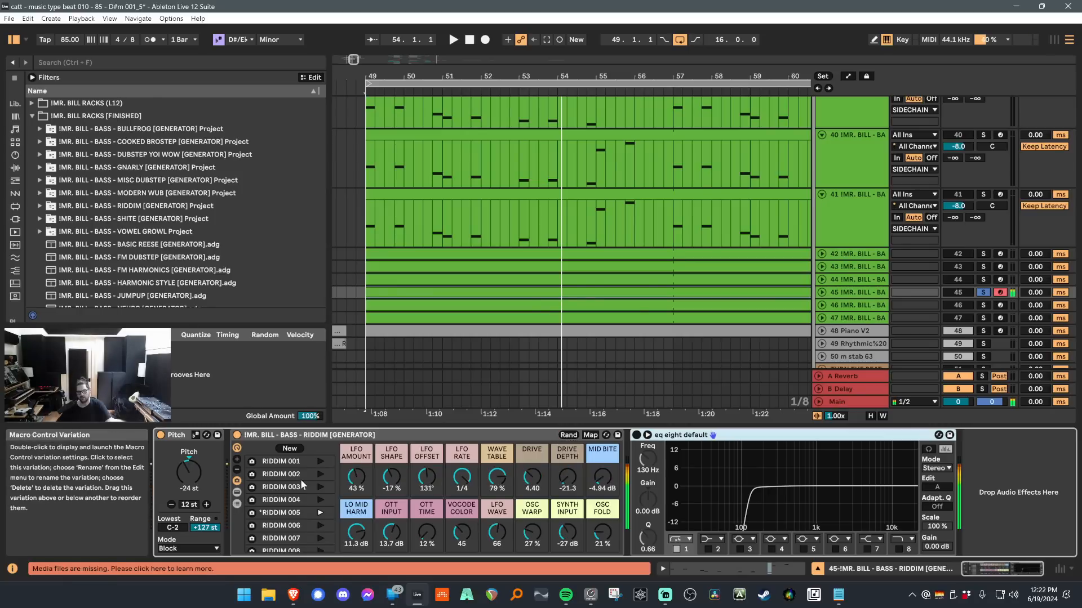
pyautogui.click(320, 486)
pyautogui.click(320, 474)
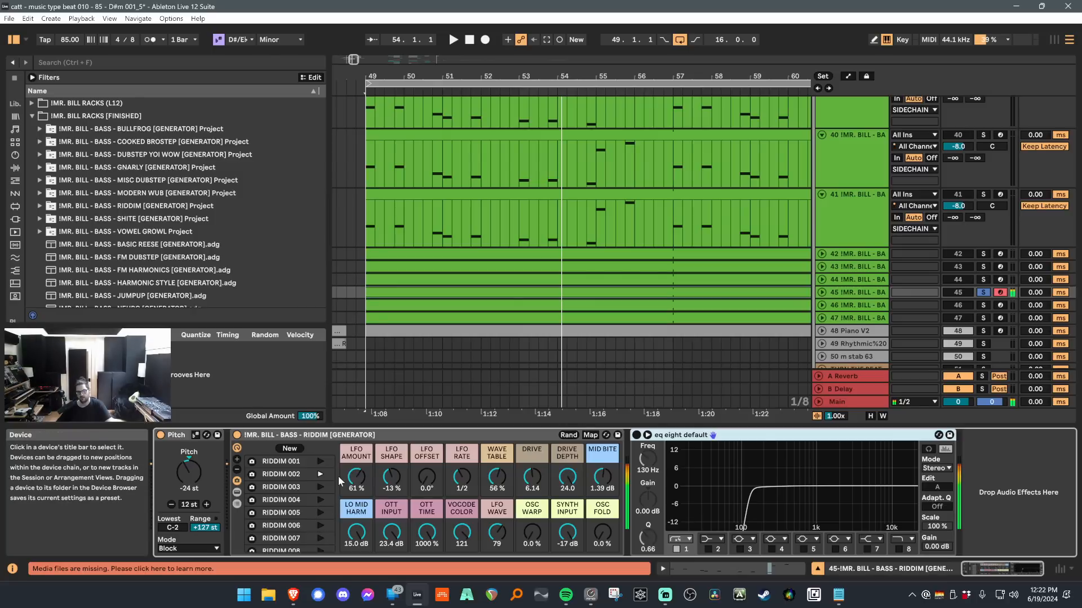
# Solo and arm track 46, switch its EQ Eight off, and launch the SHITE generator's variations GNARLY 002 and GNARLY 003.
pyautogui.click(841, 306)
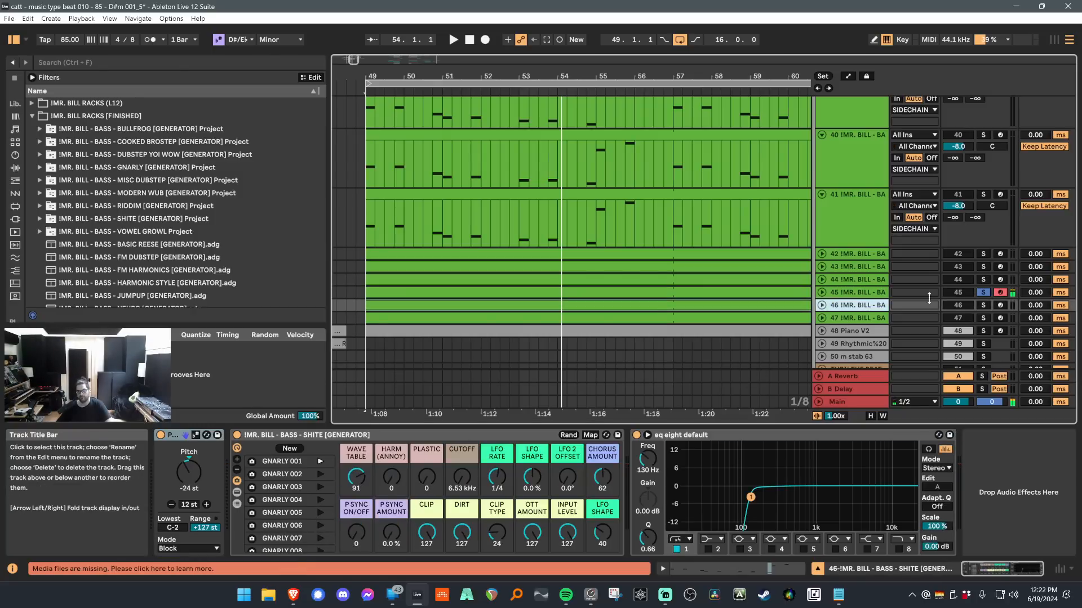
pyautogui.click(982, 306)
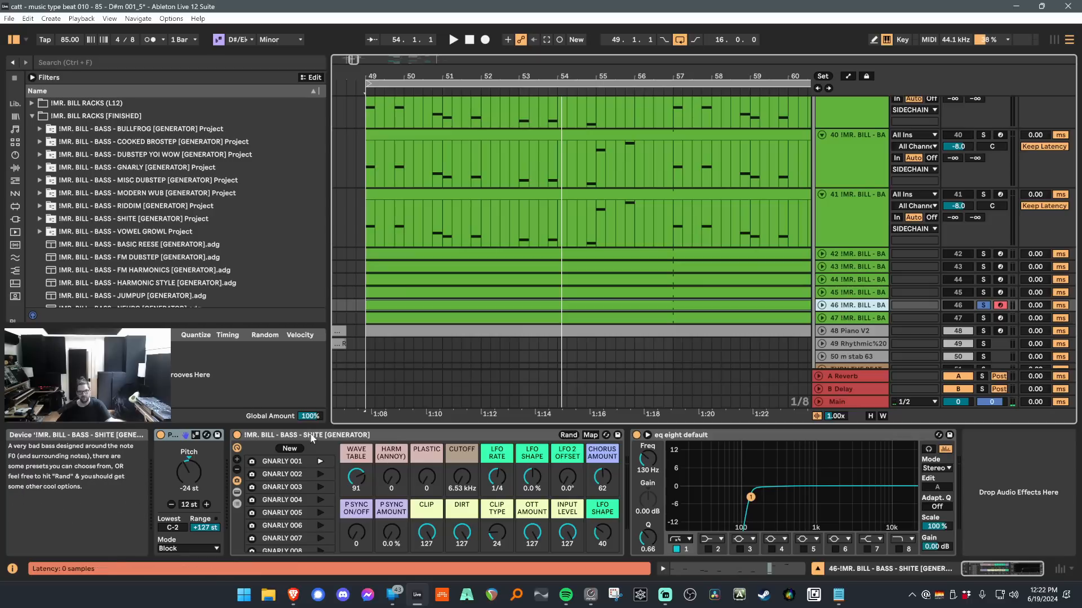
pyautogui.click(314, 476)
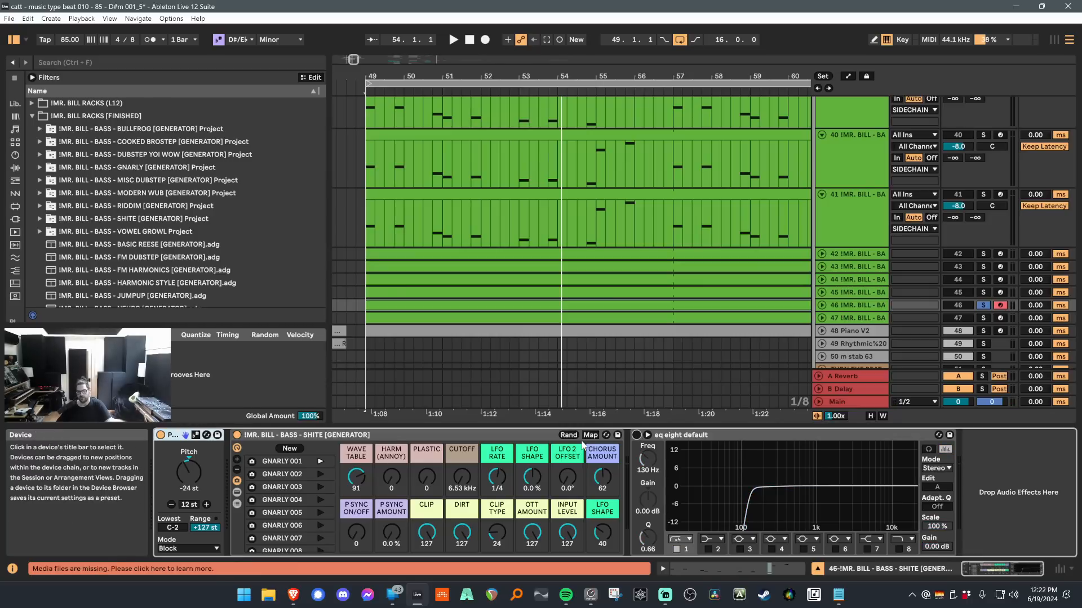
pyautogui.click(320, 475)
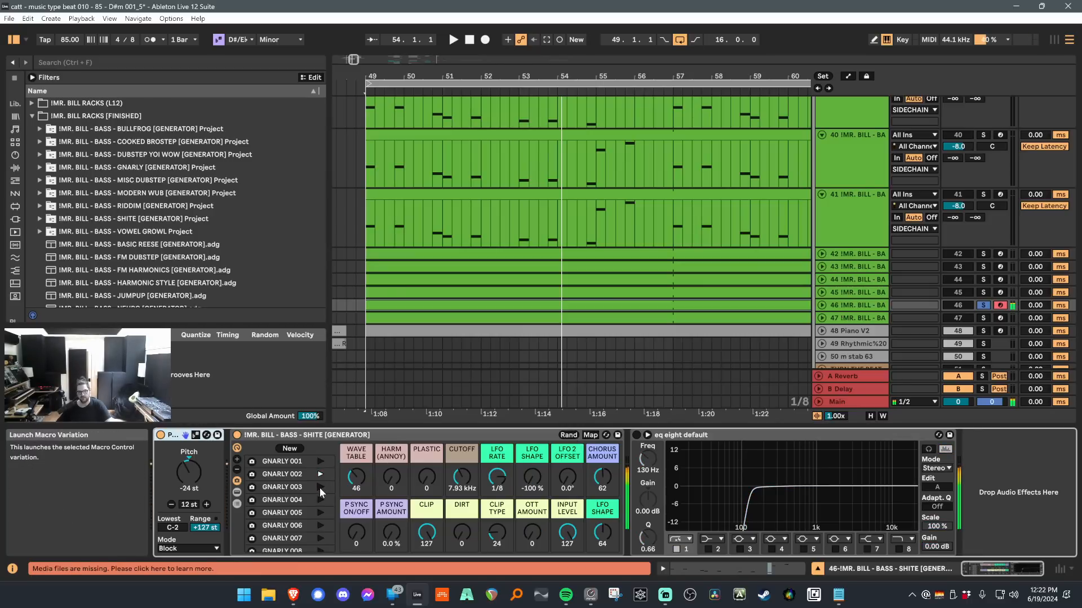
pyautogui.click(319, 488)
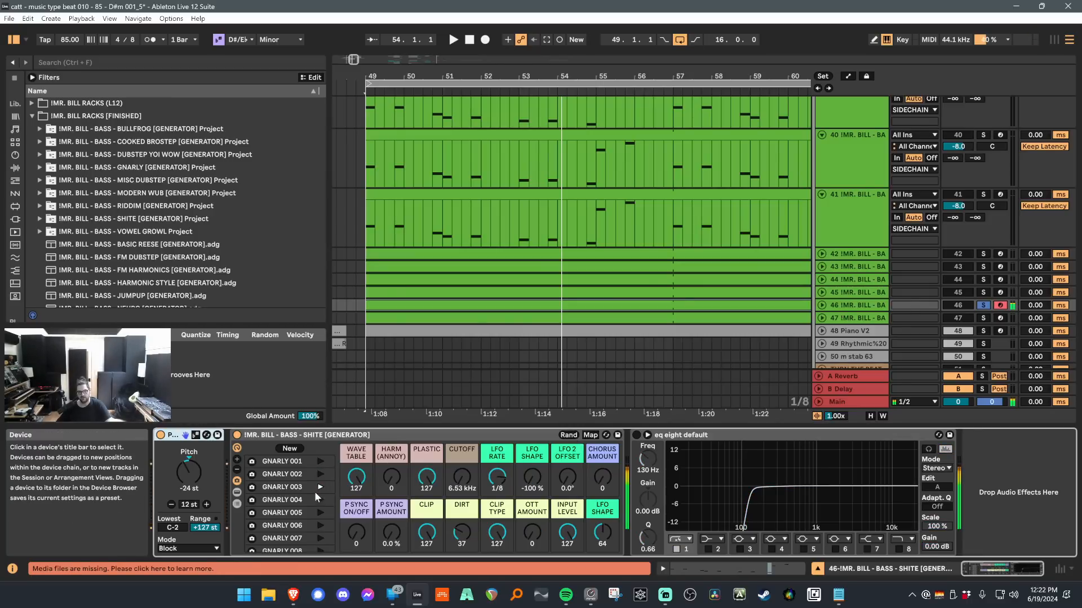
# Solo and arm track 47, switch its EQ Eight off, and randomize the VOWEL GROWL rack's macros.
pyautogui.click(867, 318)
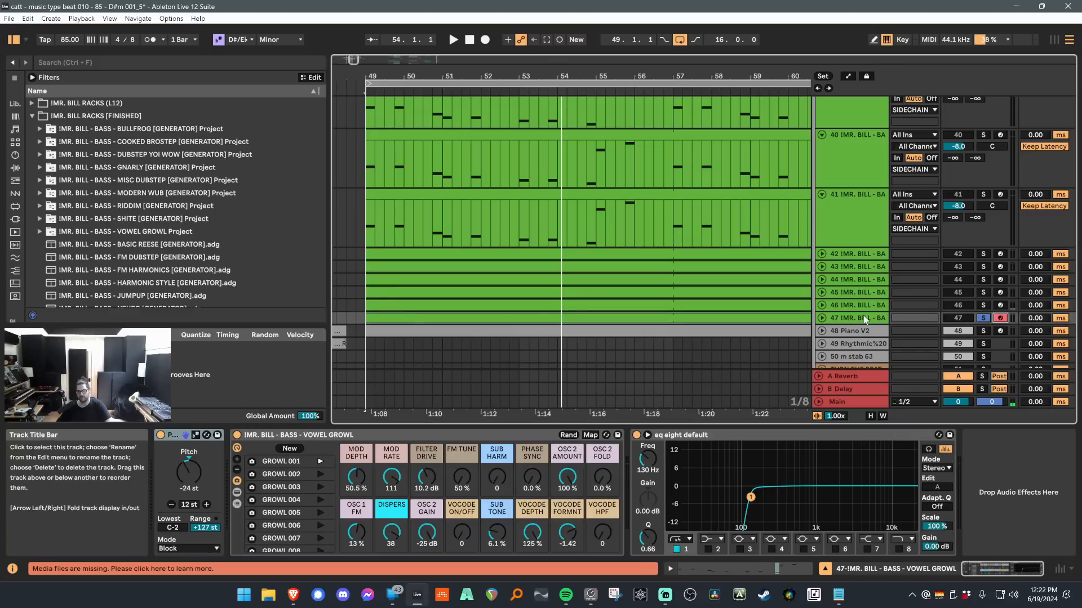
pyautogui.click(636, 435)
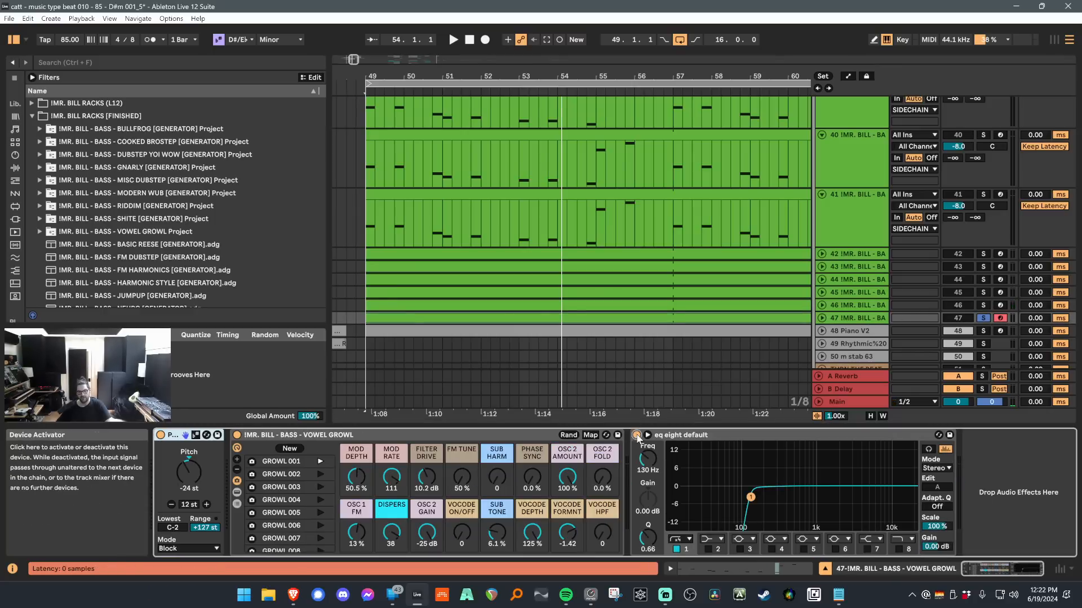
pyautogui.click(569, 435)
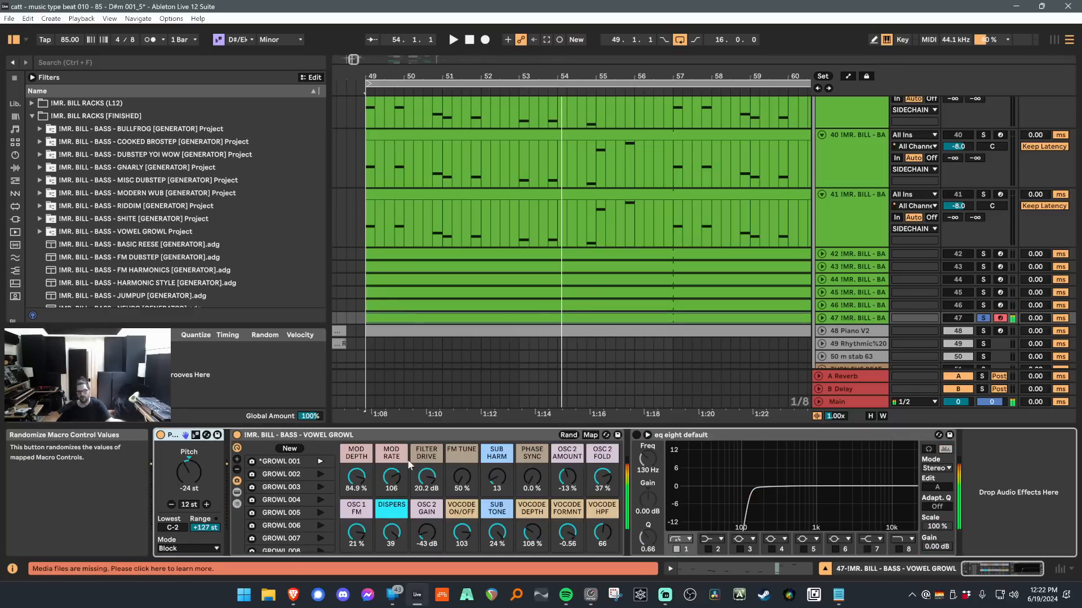
# Audition the VOWEL GROWL variations GROWL 002, 005, 006 and 007, finishing on GROWL 002.
pyautogui.click(320, 475)
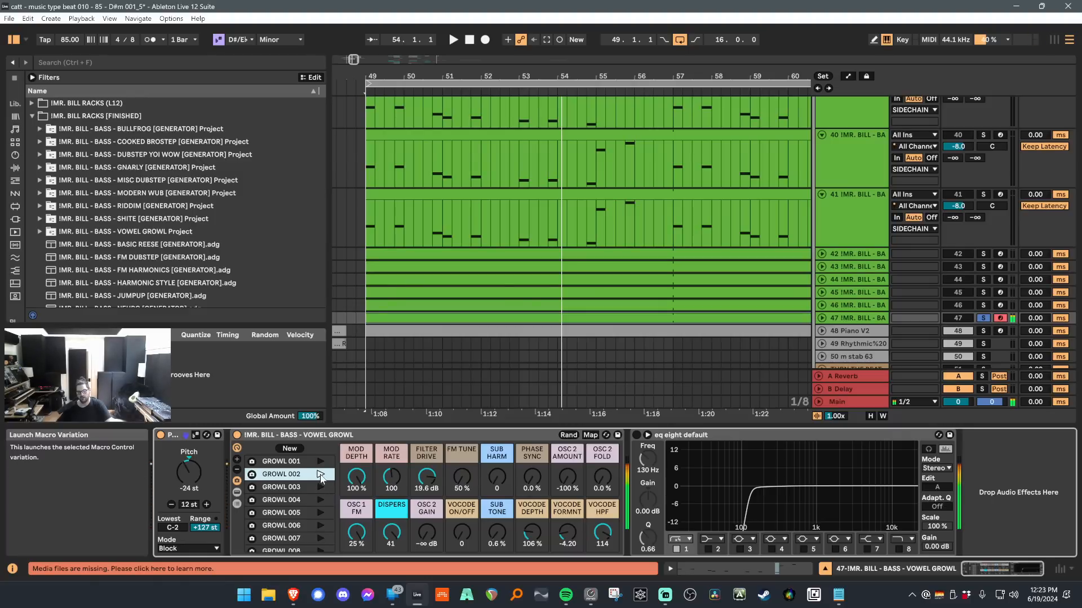
pyautogui.click(320, 475)
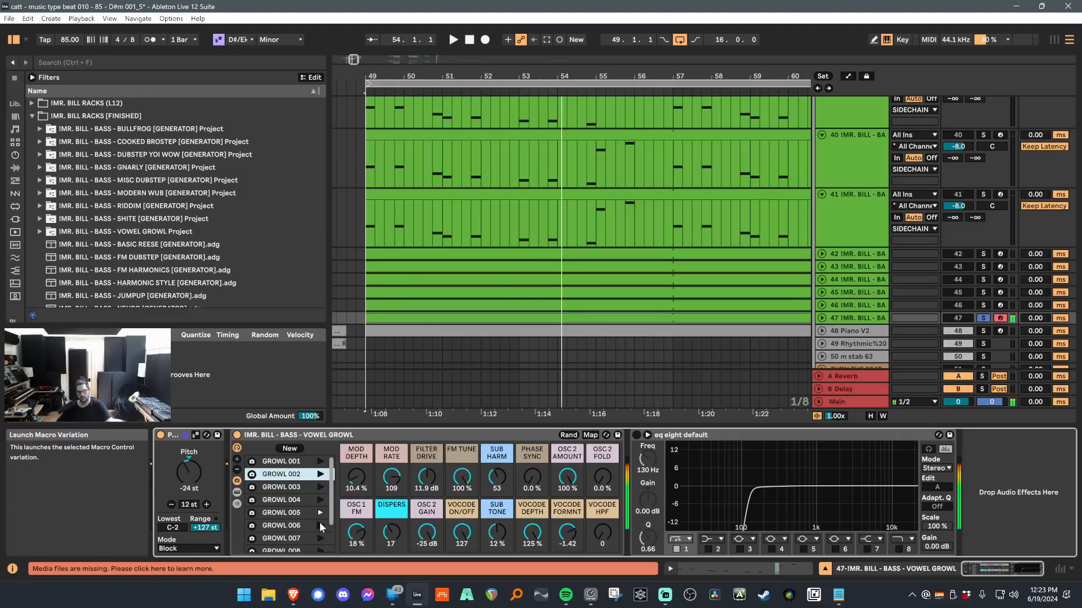
pyautogui.click(320, 526)
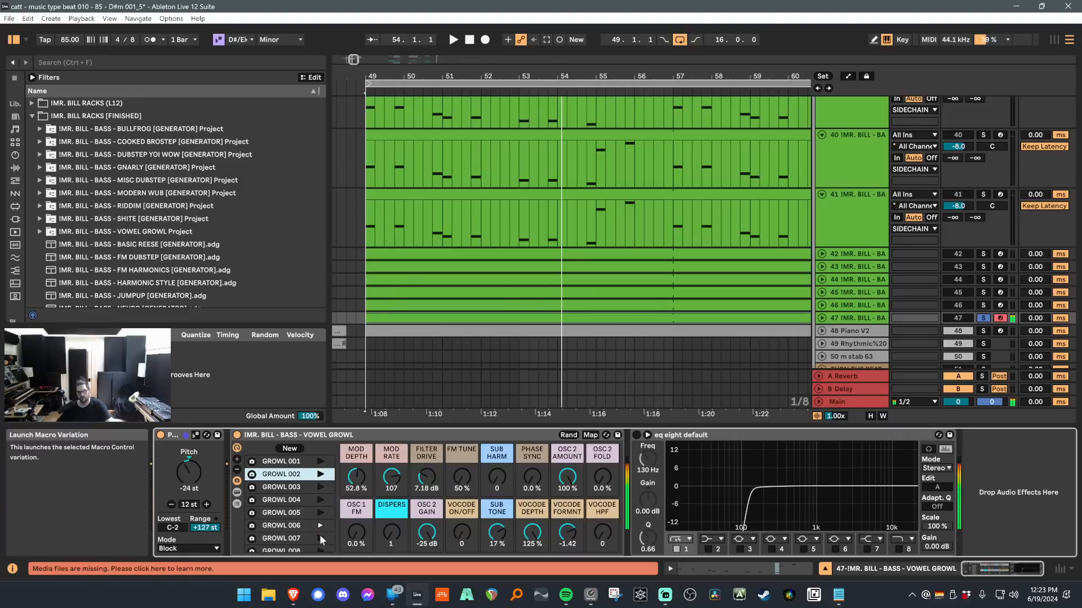
pyautogui.click(320, 537)
pyautogui.scroll(-2, 317, 501)
pyautogui.scroll(2, 322, 498)
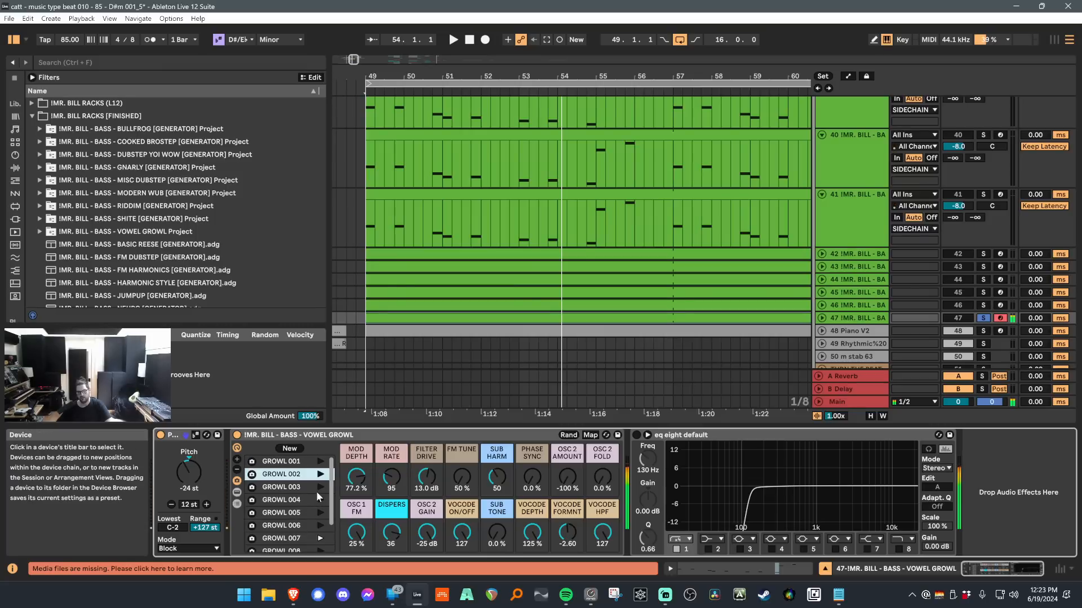
pyautogui.click(317, 475)
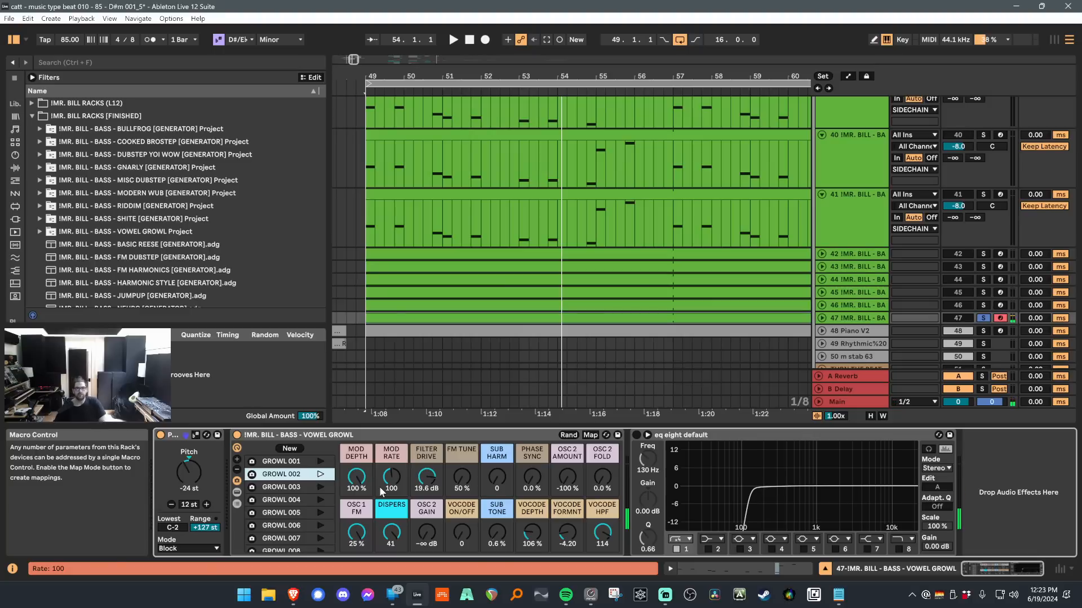
# Reveal the devices inside the VOWEL GROWL rack to inspect its chain, and hide them again.
pyautogui.click(237, 492)
pyautogui.click(236, 492)
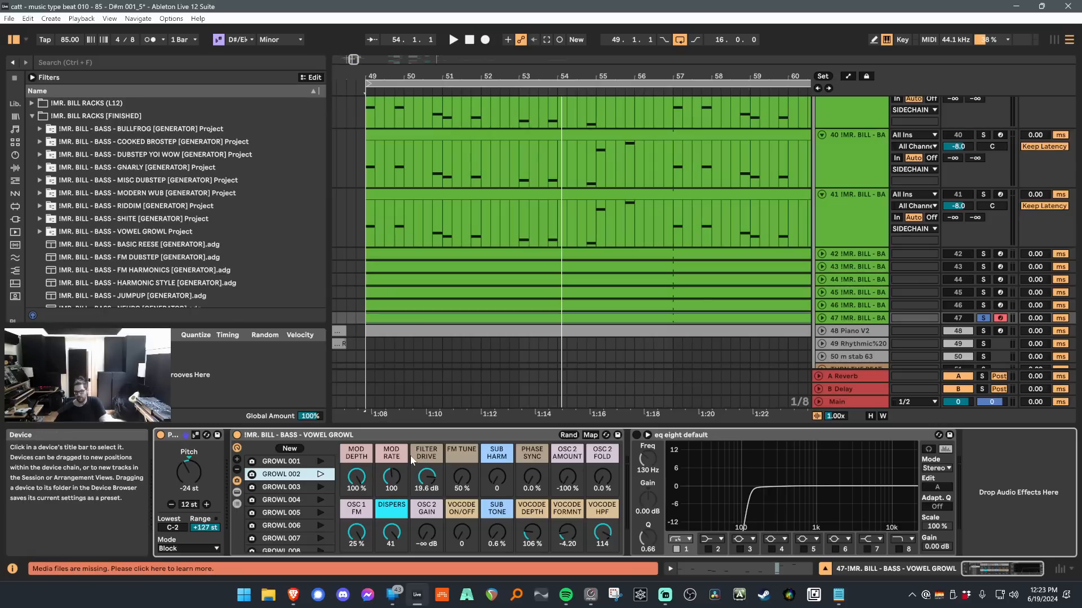
pyautogui.click(237, 492)
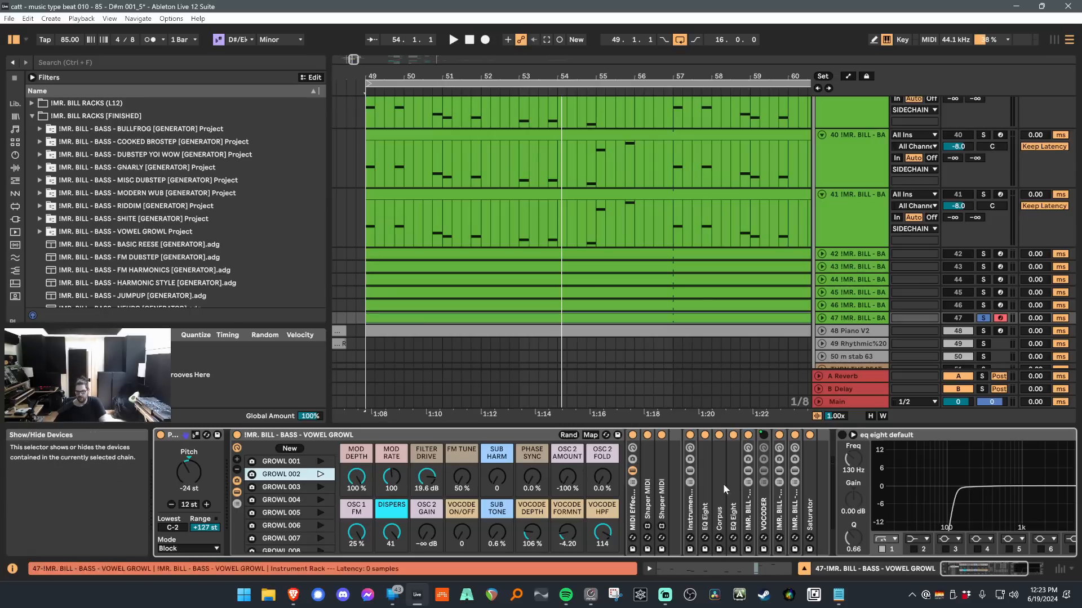
pyautogui.click(237, 493)
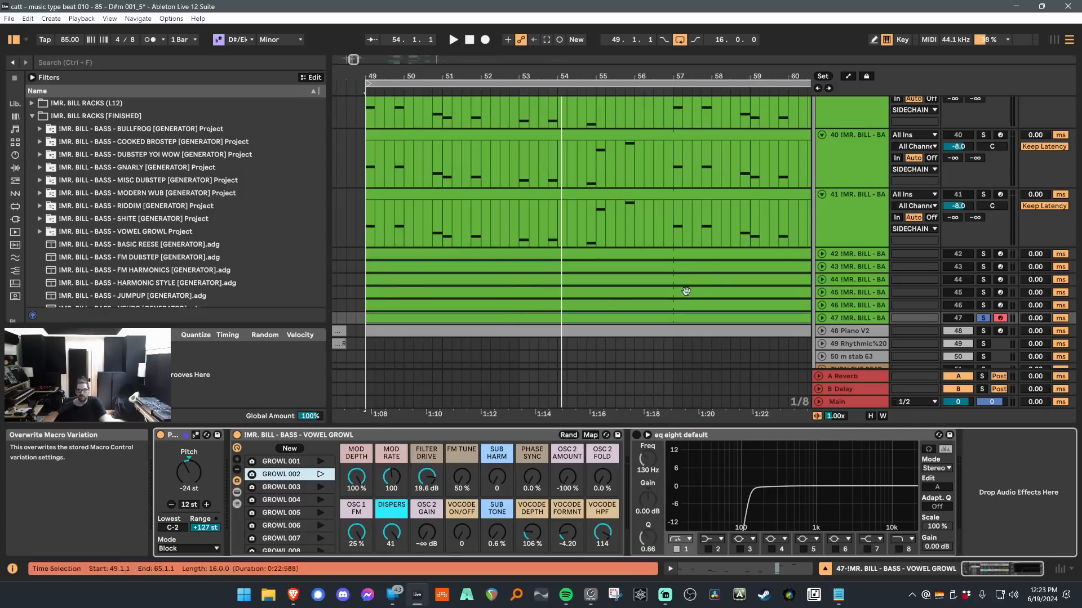
# Fold bass tracks 39, 40 and 41 in the arrangement.
pyautogui.scroll(3, 838, 248)
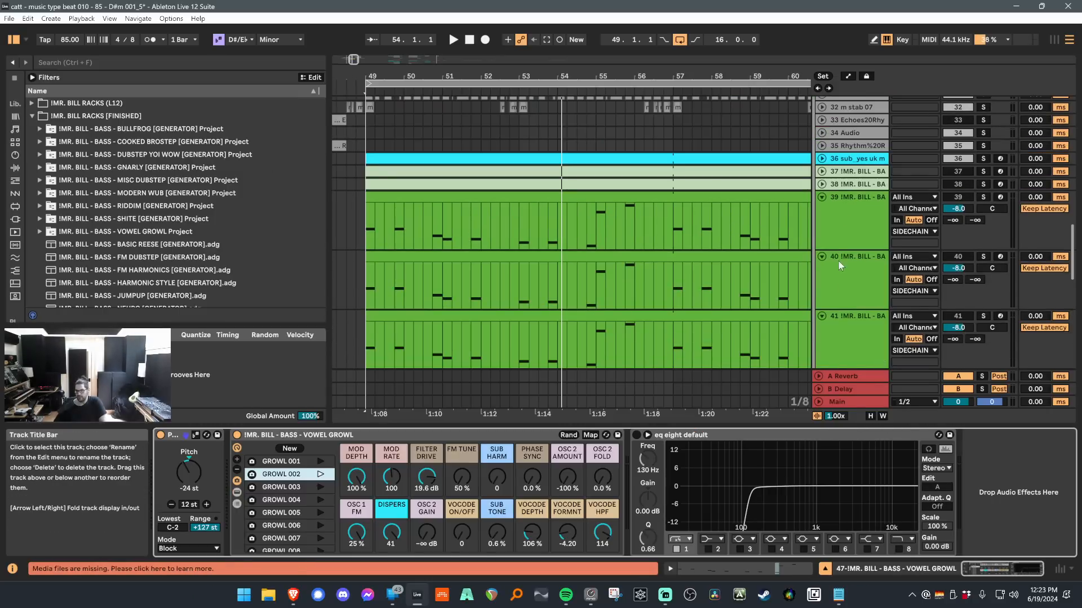
pyautogui.scroll(-3, 839, 266)
pyautogui.scroll(-5, 169, 197)
pyautogui.scroll(4, 169, 197)
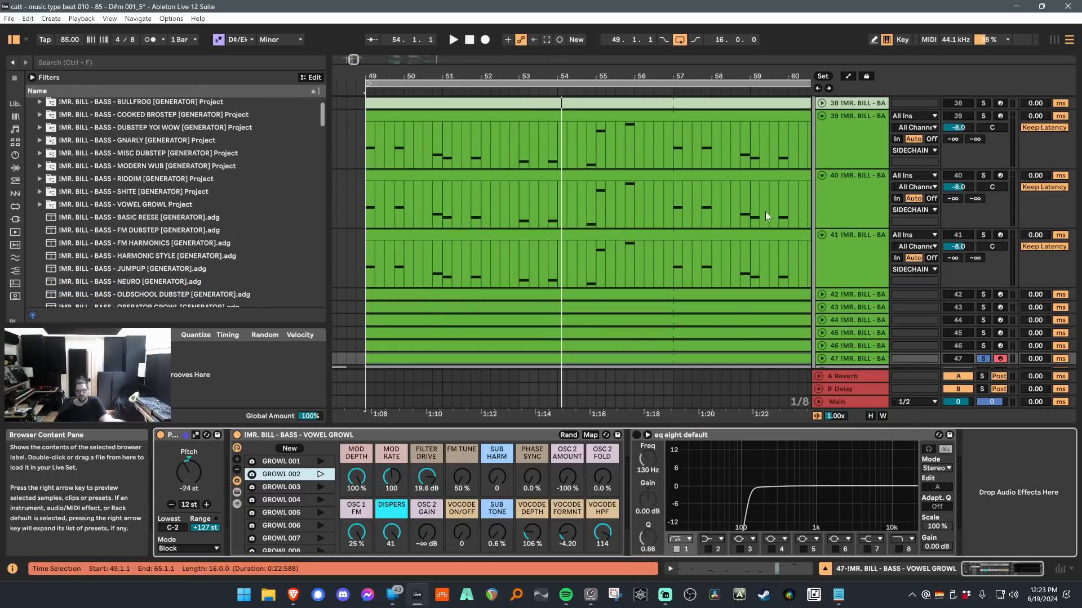
pyautogui.scroll(4, 778, 226)
pyautogui.scroll(-3, 797, 250)
pyautogui.click(821, 172)
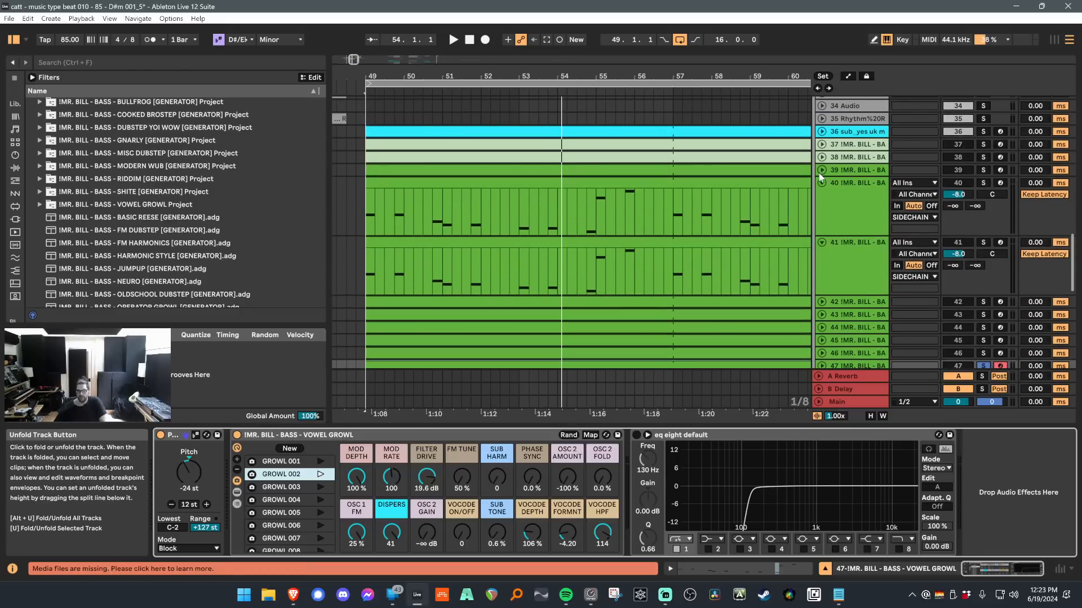
pyautogui.click(821, 183)
pyautogui.click(821, 195)
# Unfold and solo track 37 with the SUB CLEAN generator, and play its MIDI clip from bar 49.
pyautogui.click(822, 144)
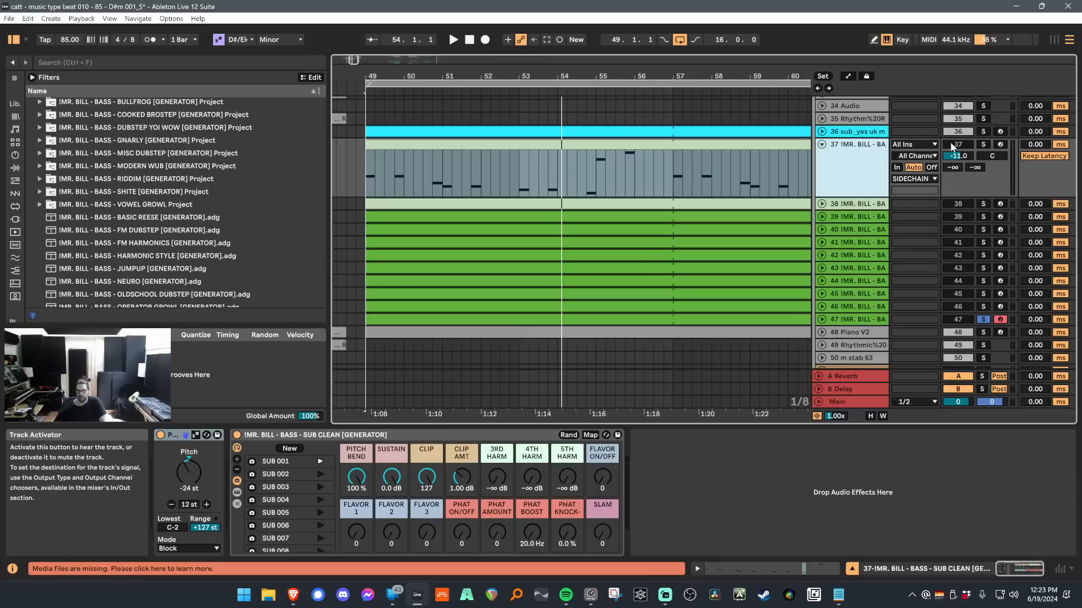
pyautogui.click(983, 144)
pyautogui.click(567, 153)
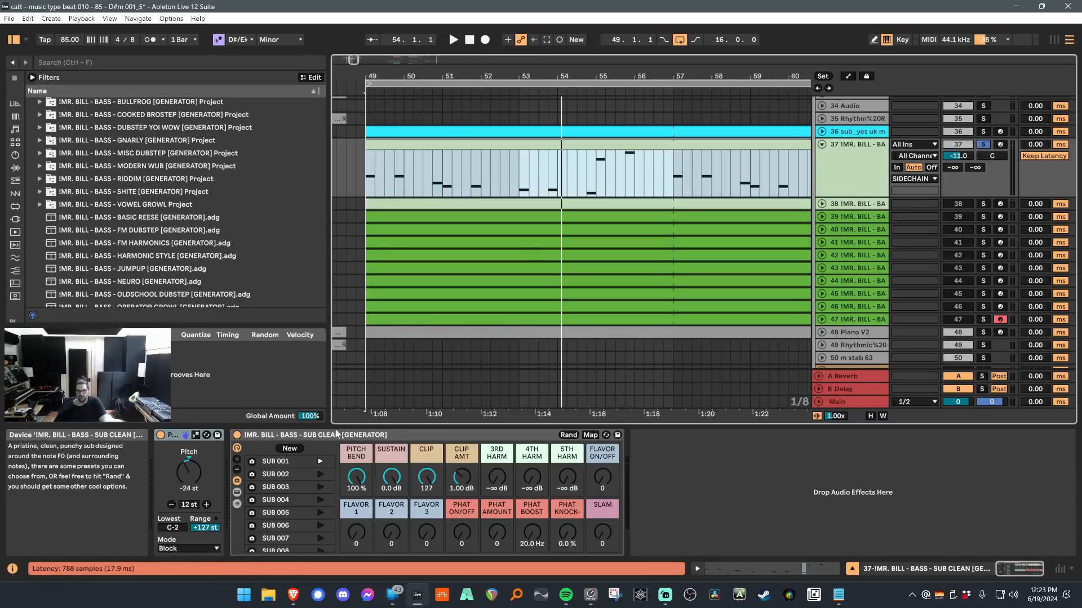
pyautogui.press('space')
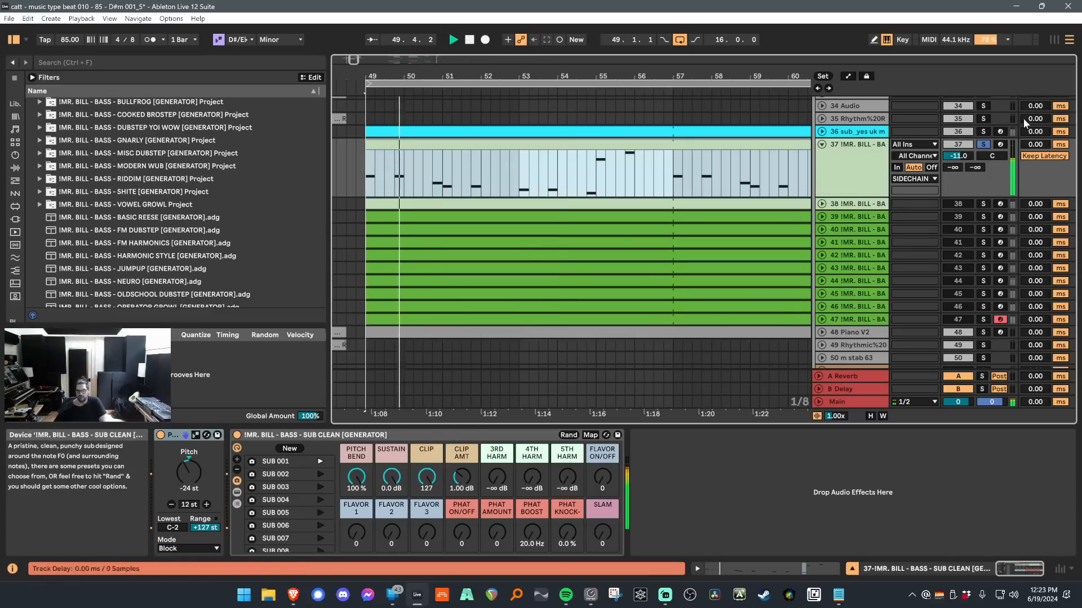
pyautogui.press('space')
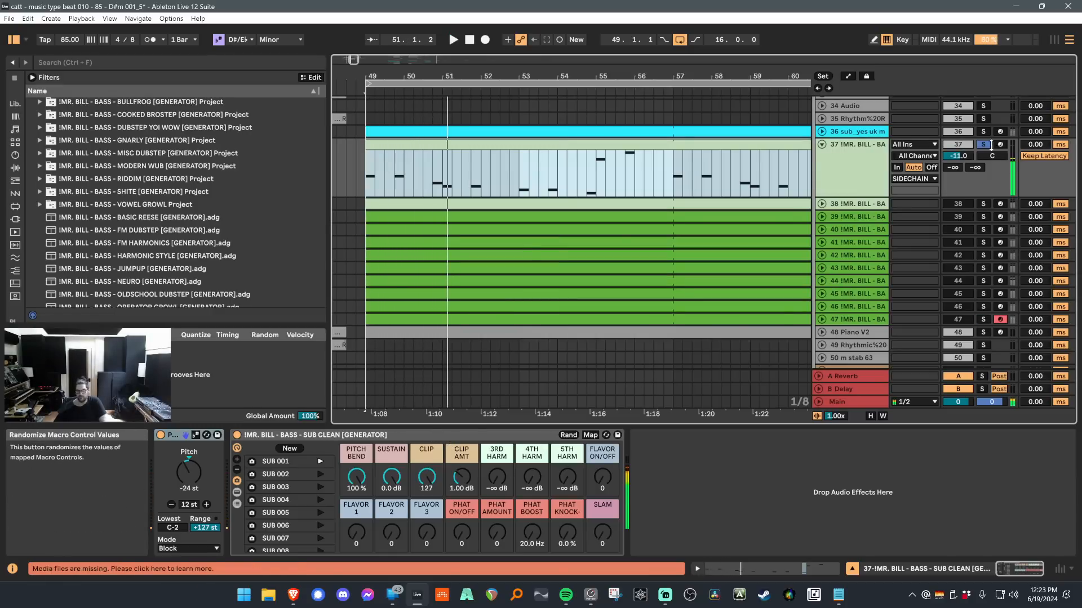
# Arm track 37 and audition the SUB CLEAN variations SUB 002 through SUB 008, finishing on SUB 004.
pyautogui.click(1002, 145)
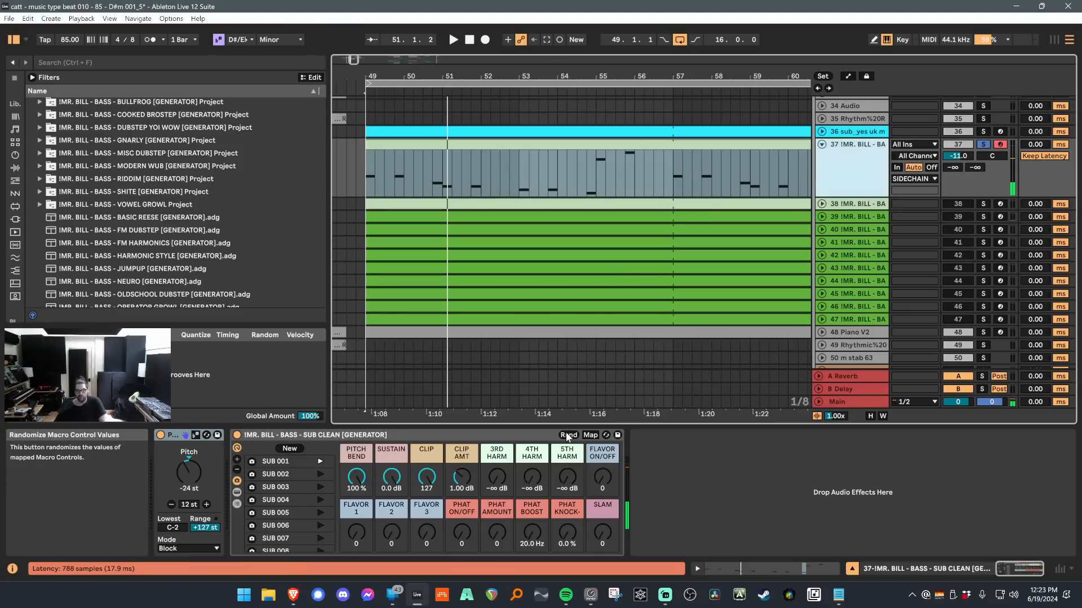
pyautogui.click(320, 475)
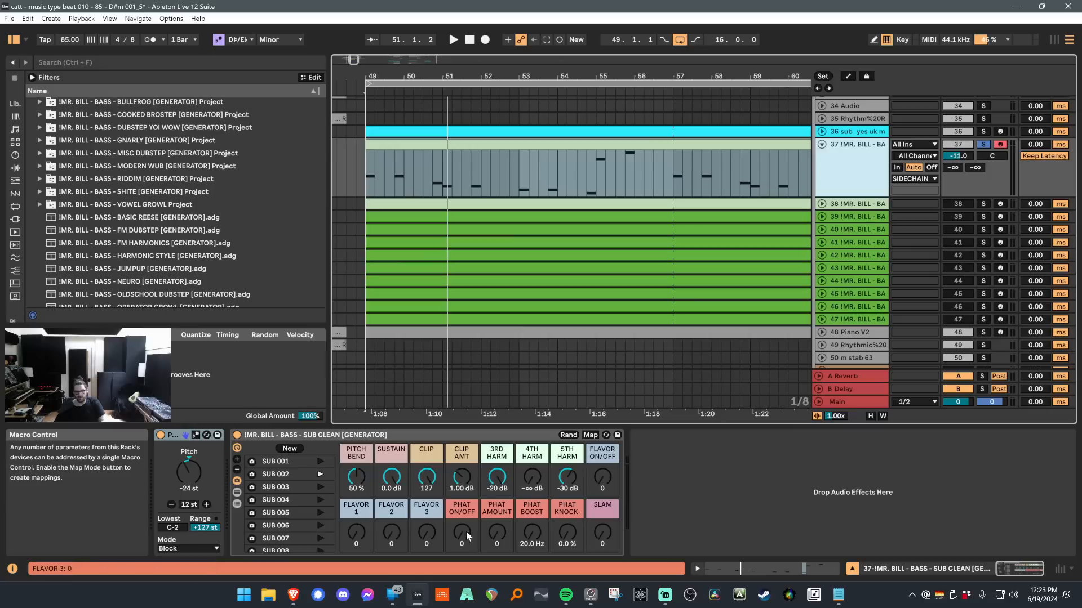
pyautogui.click(320, 488)
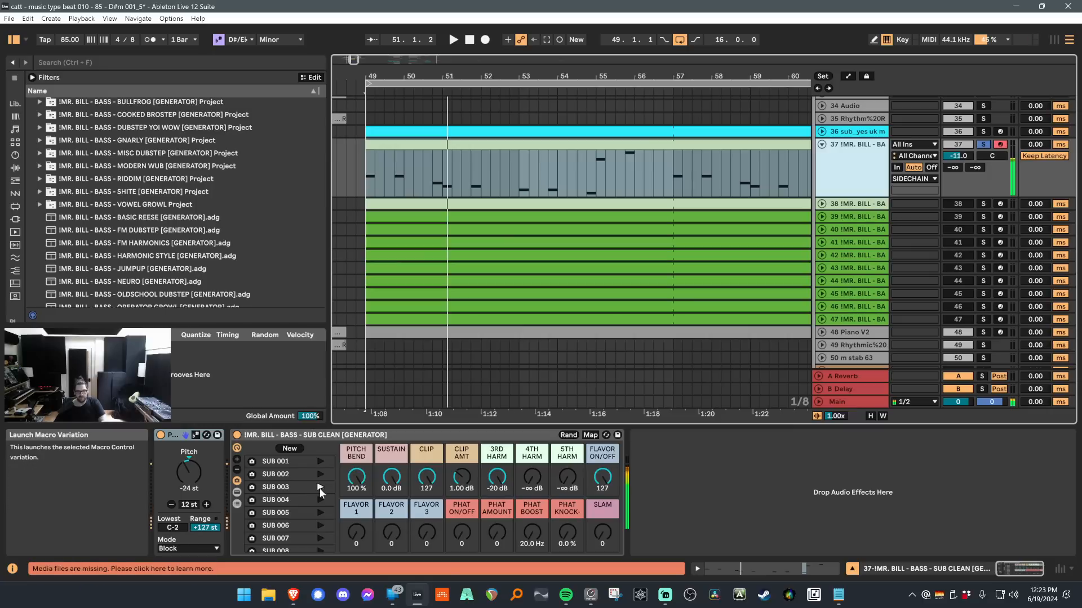
pyautogui.click(320, 500)
pyautogui.click(320, 513)
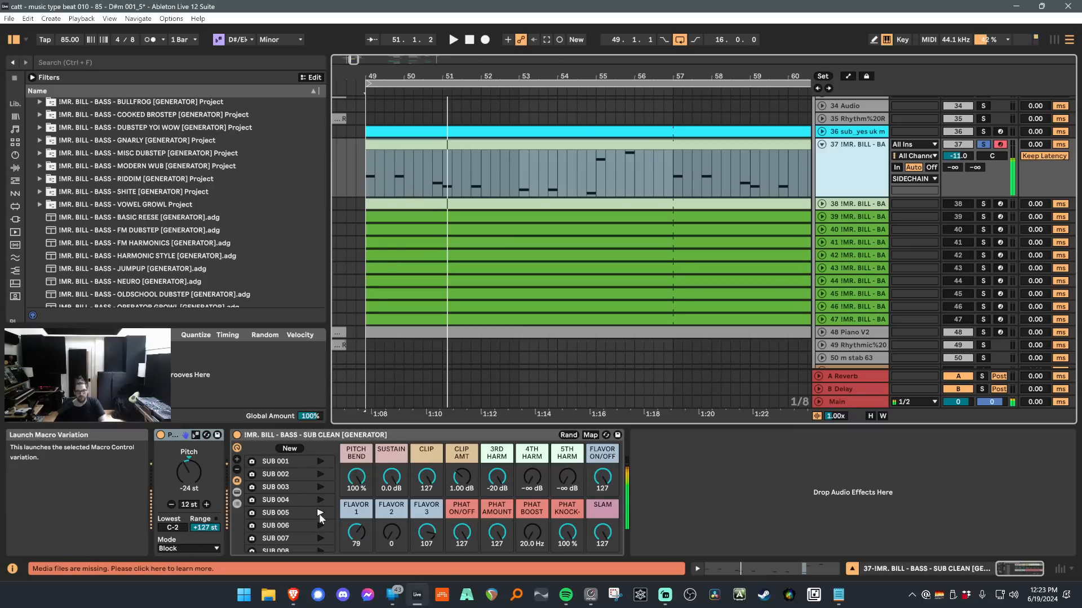
pyautogui.click(321, 525)
pyautogui.click(322, 533)
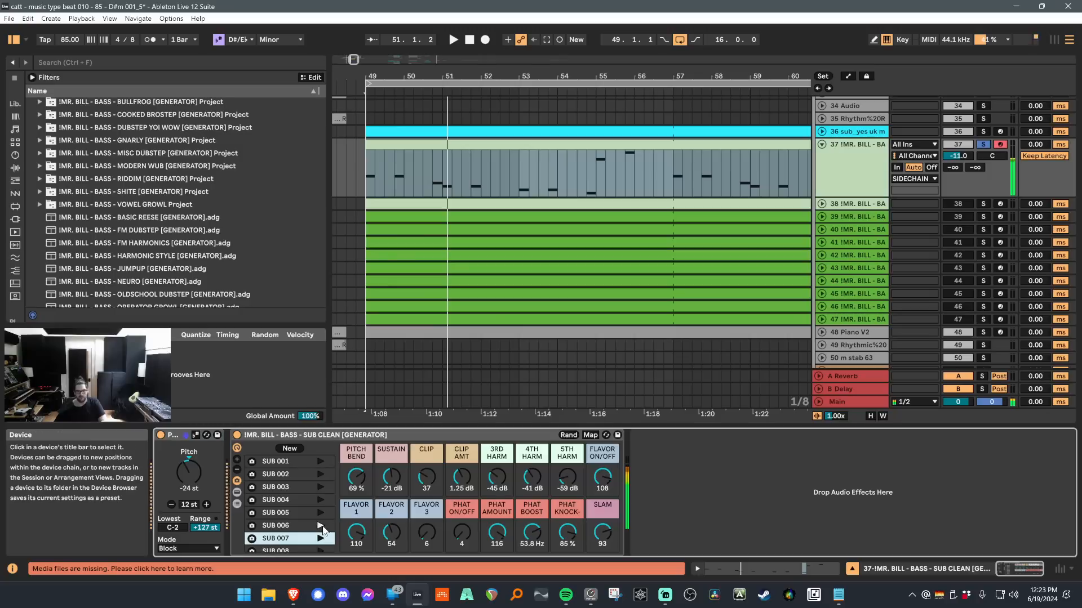
pyautogui.scroll(-1, 322, 533)
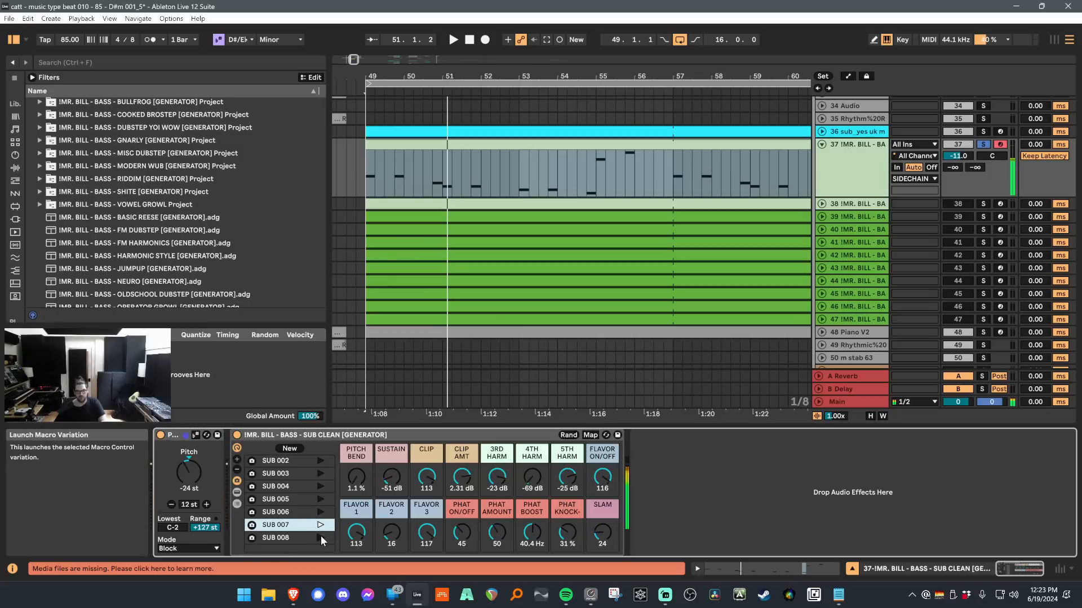
pyautogui.click(320, 535)
pyautogui.click(319, 487)
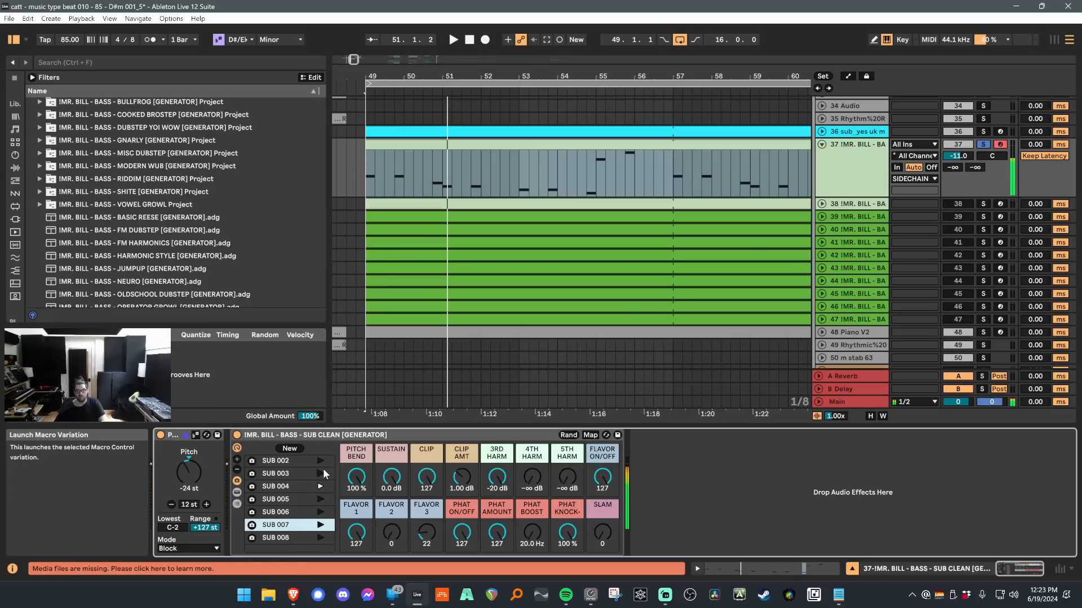
# Unfold, solo and arm track 38 with the SUB PLUCKY generator, and look along its device chain.
pyautogui.click(821, 204)
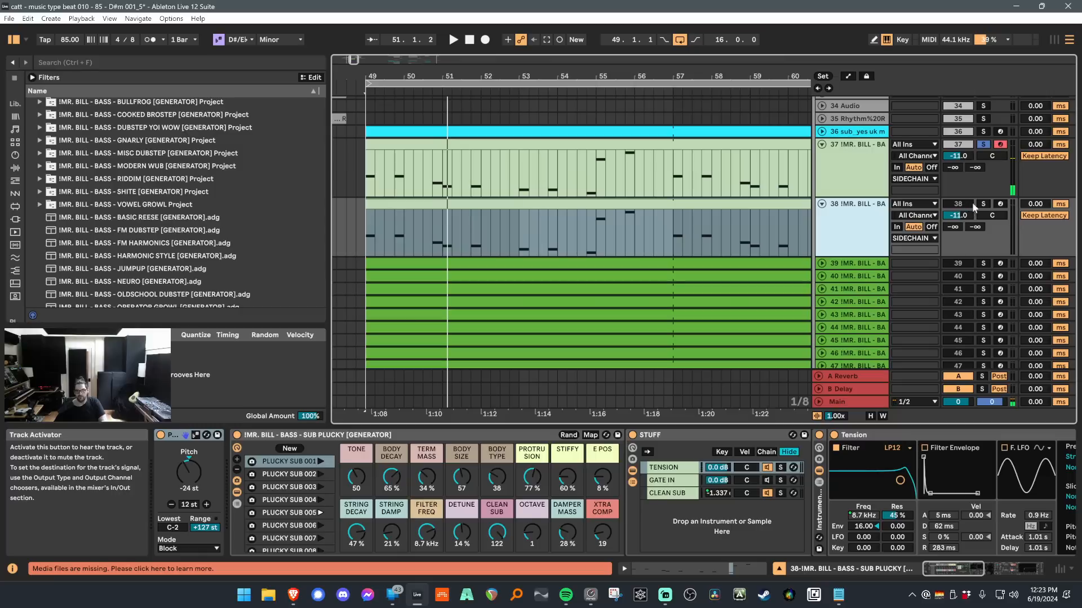
pyautogui.click(897, 204)
pyautogui.click(883, 209)
pyautogui.click(883, 209)
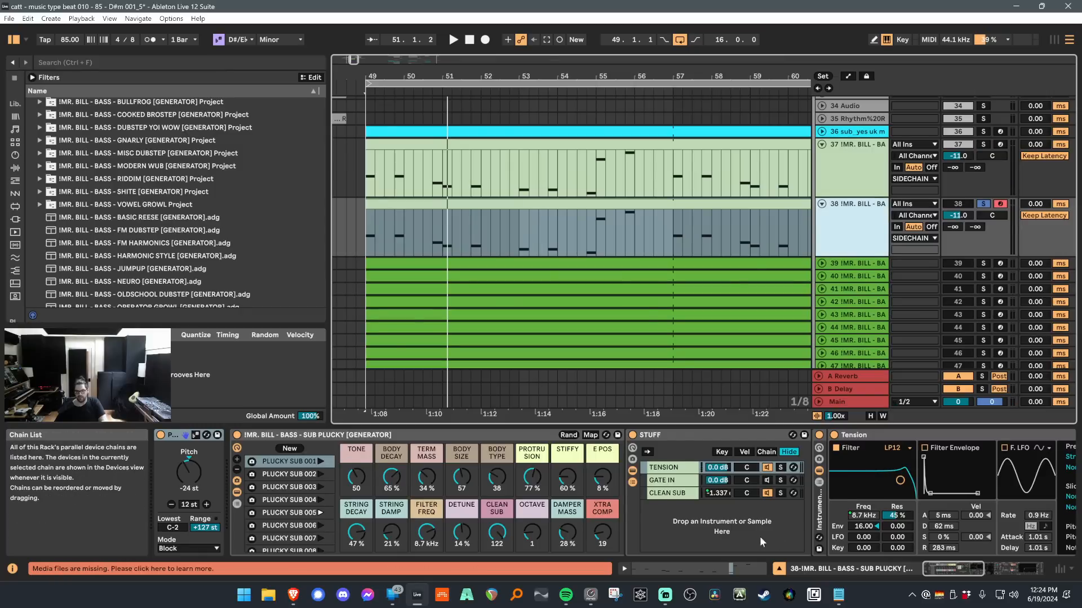
pyautogui.scroll(-5, 709, 465)
pyautogui.scroll(5, 667, 471)
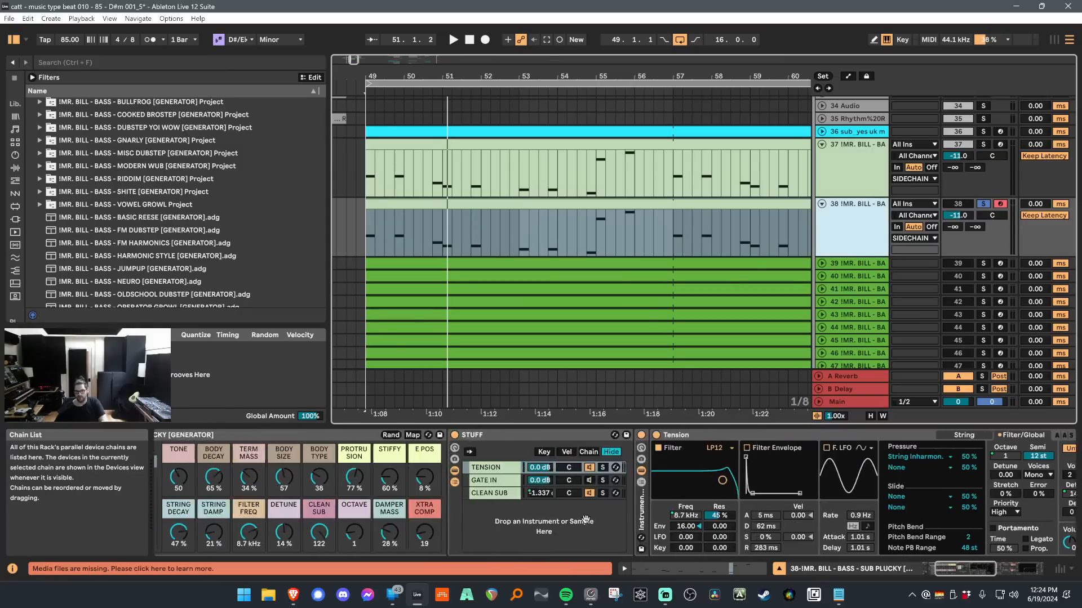
# Audition the SUB PLUCKY variations up to PLUCKY SUB 009, finishing on it, and hide the devices inside the rack.
pyautogui.click(317, 460)
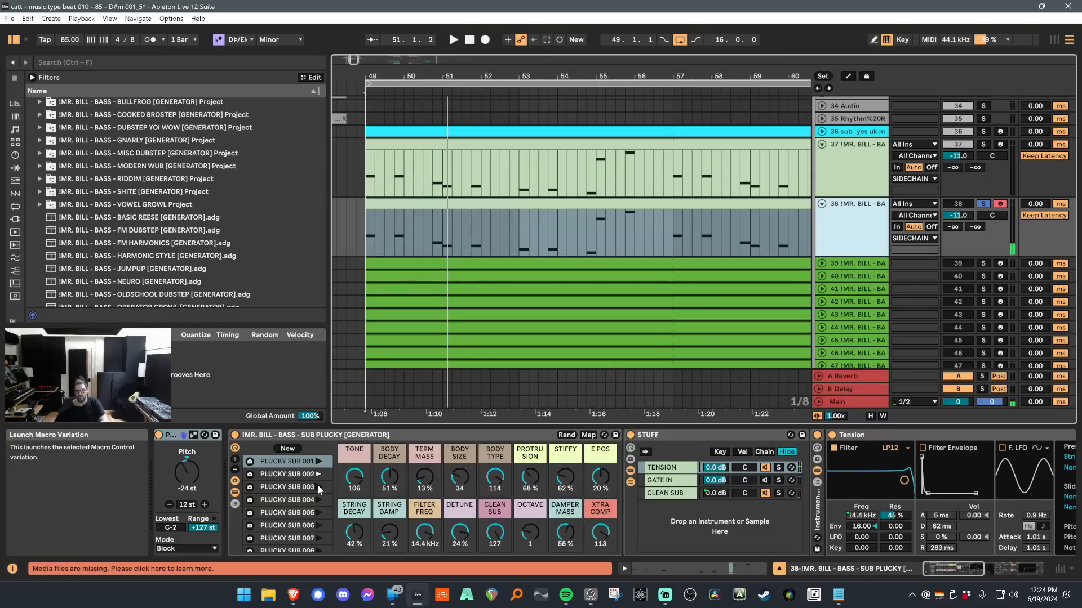
pyautogui.click(318, 488)
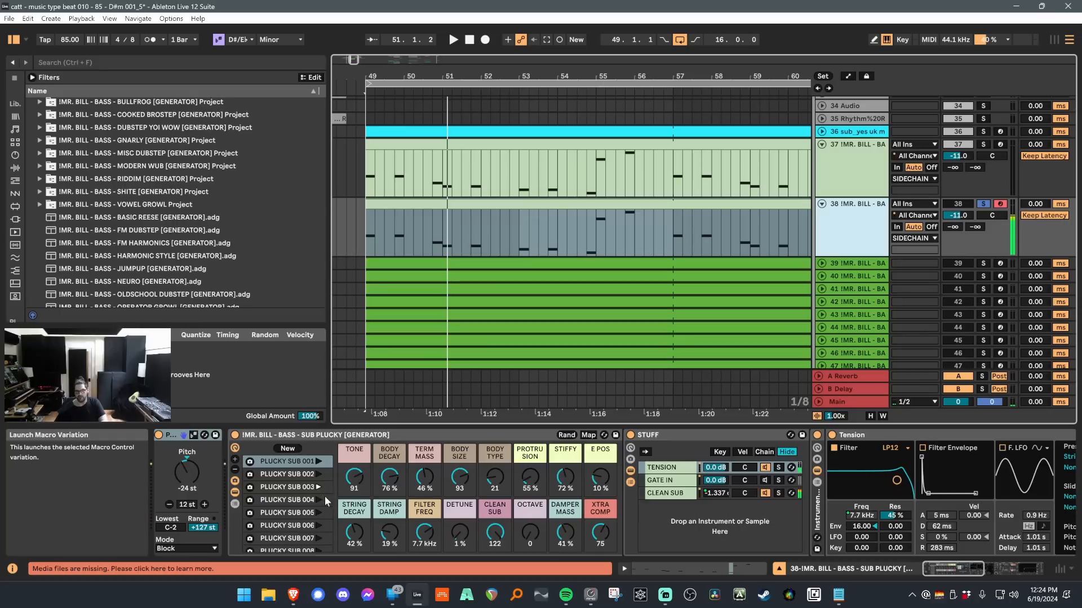
pyautogui.click(318, 500)
pyautogui.click(318, 513)
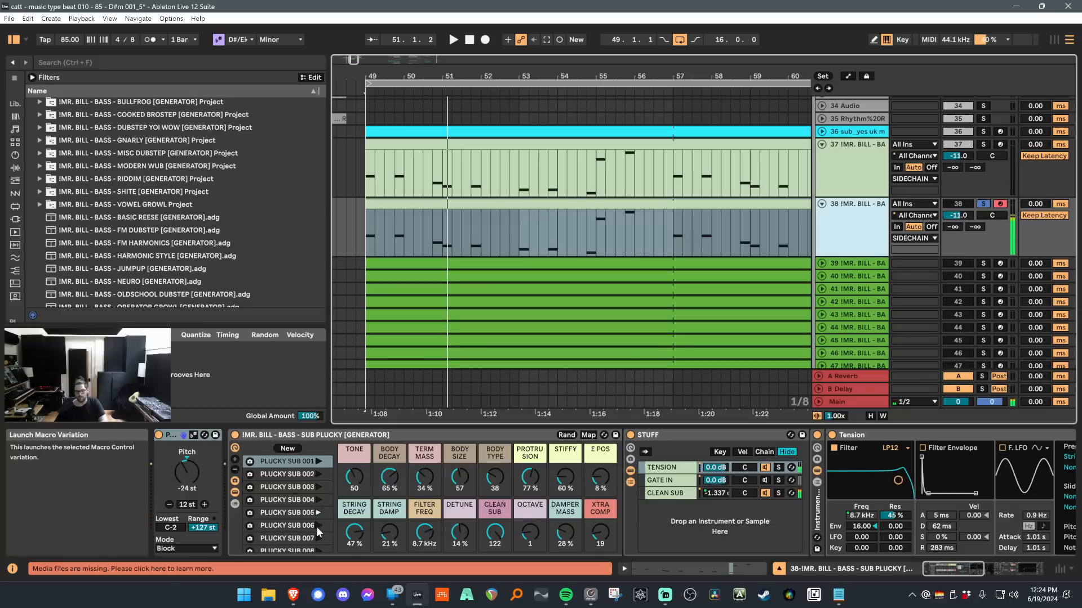
pyautogui.click(318, 526)
pyautogui.click(318, 538)
pyautogui.scroll(-2, 318, 540)
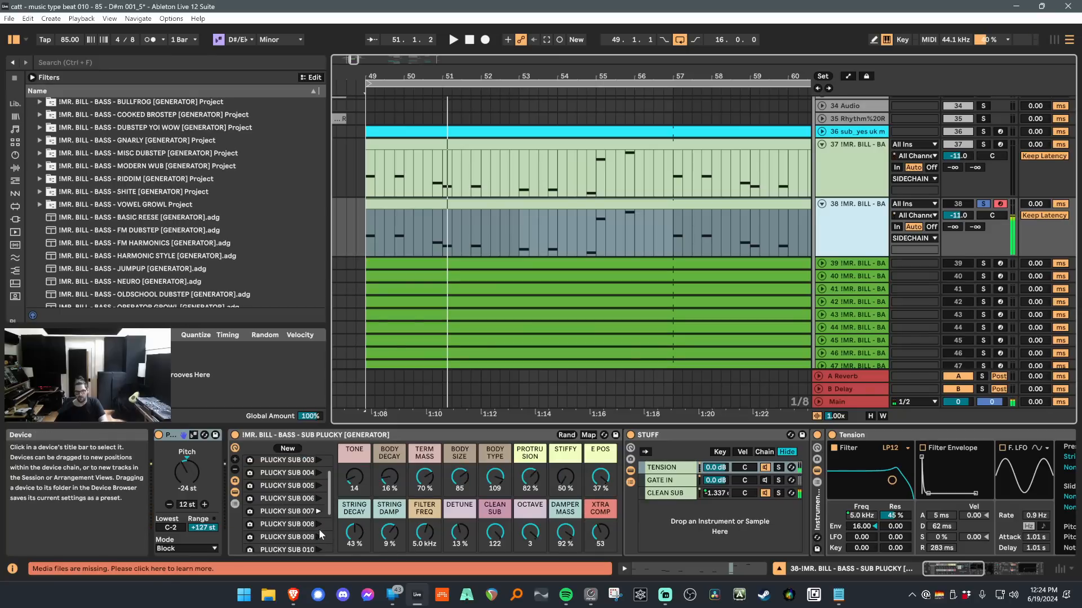
pyautogui.click(317, 525)
pyautogui.click(317, 535)
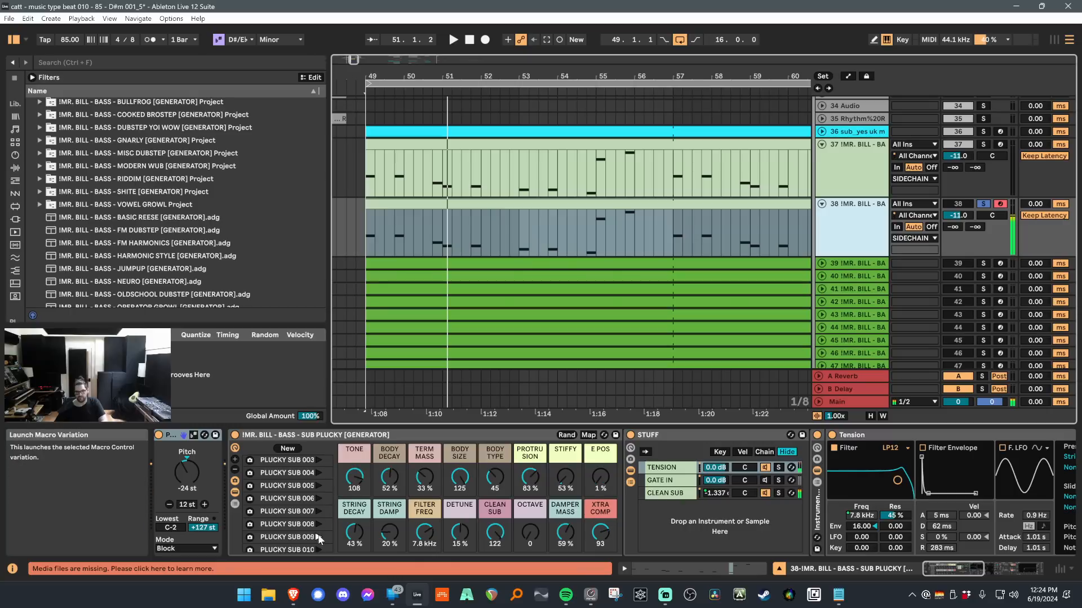
pyautogui.click(235, 492)
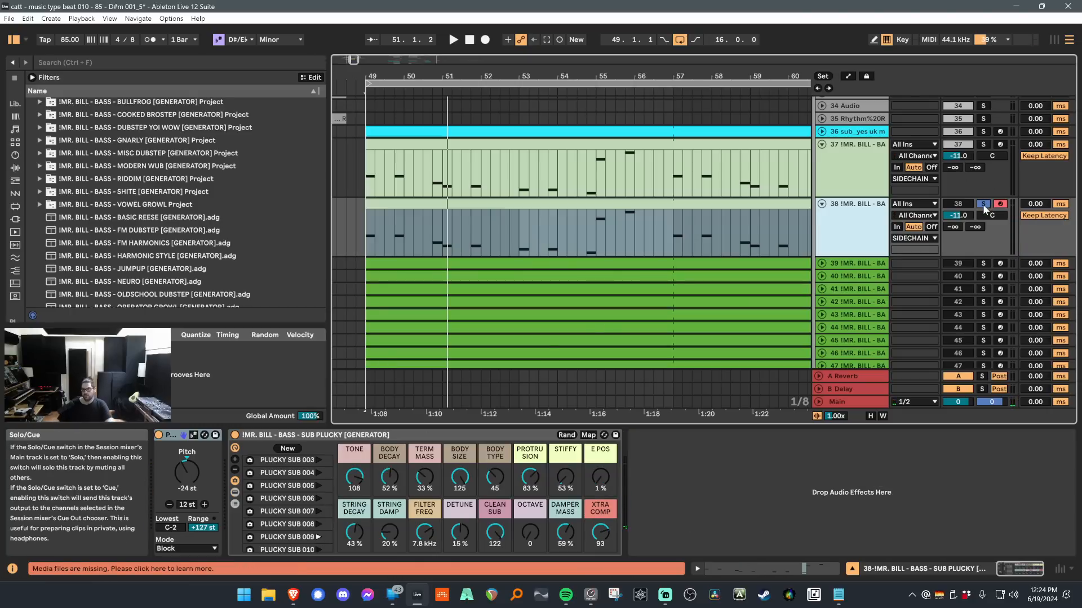
# Fold the bass tracks and collapse the device view to give the arrangement more room.
pyautogui.keyDown('alt'); pyautogui.click(822, 146); pyautogui.keyUp('alt')
pyautogui.scroll(-10, 803, 183)
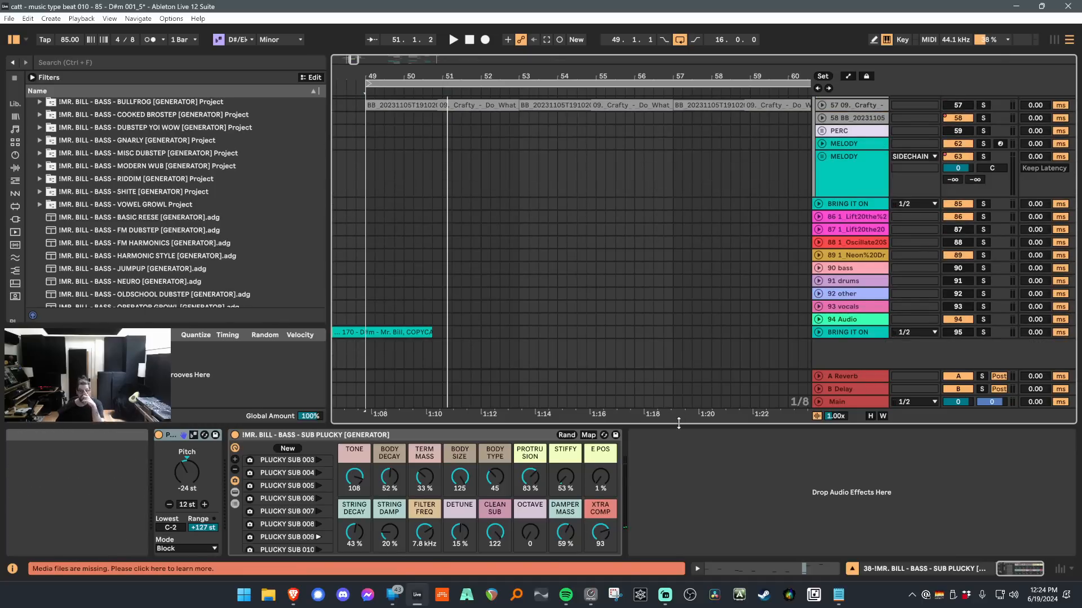
pyautogui.moveTo(681, 419); pyautogui.dragTo(650, 513)
# Switch to the browser, look through the rack categories and descriptions in the Mr. Bill 99 Racks 2024 spreadsheet, and minimize the browser.
pyautogui.moveTo(294, 596)
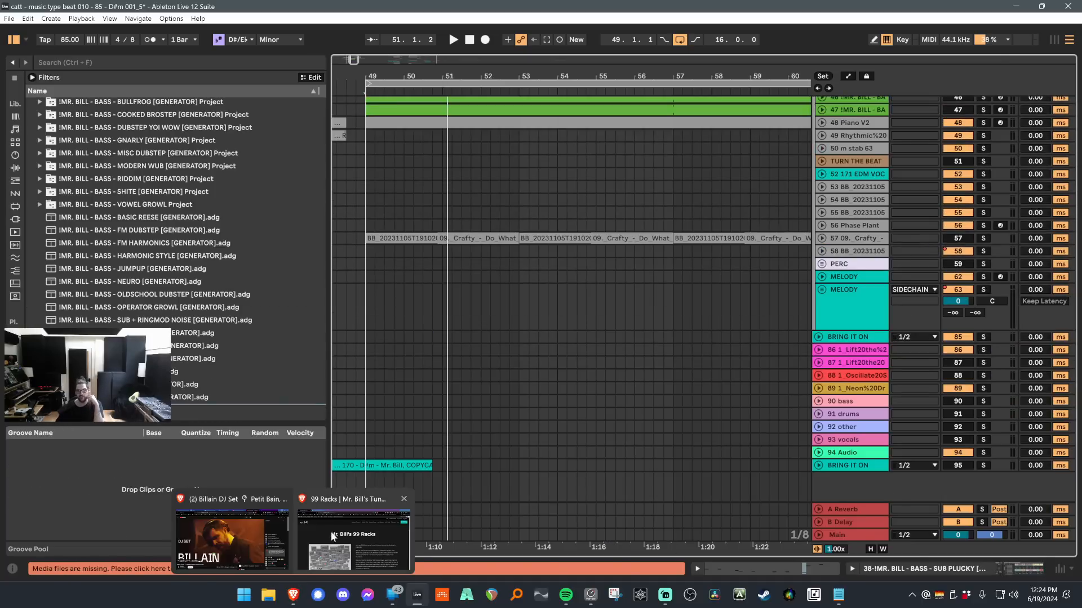
pyautogui.click(335, 532)
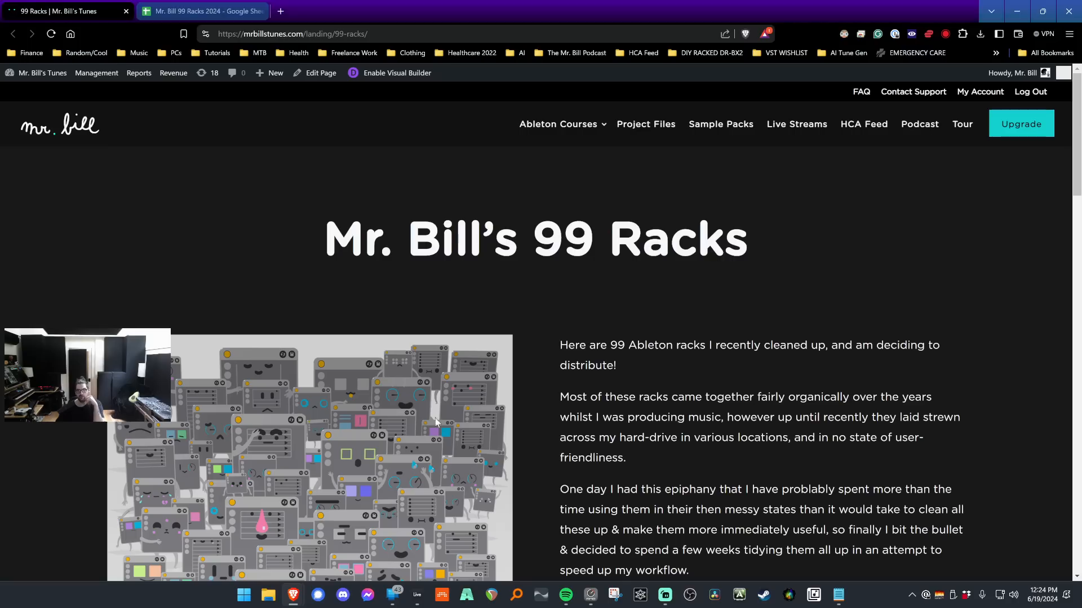
pyautogui.click(213, 19)
pyautogui.scroll(-10, 417, 234)
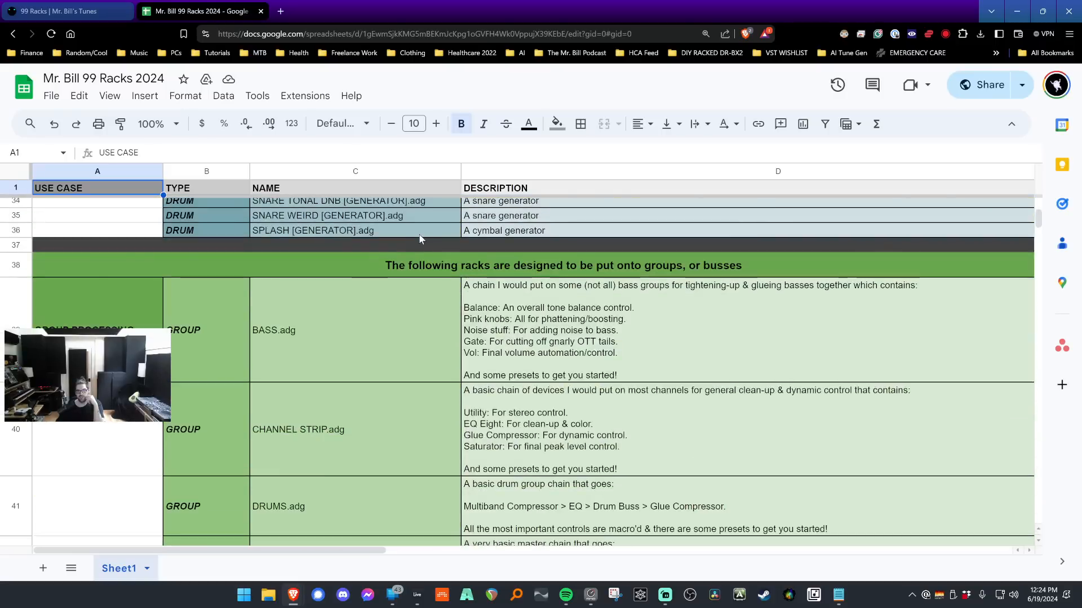
pyautogui.scroll(-20, 417, 242)
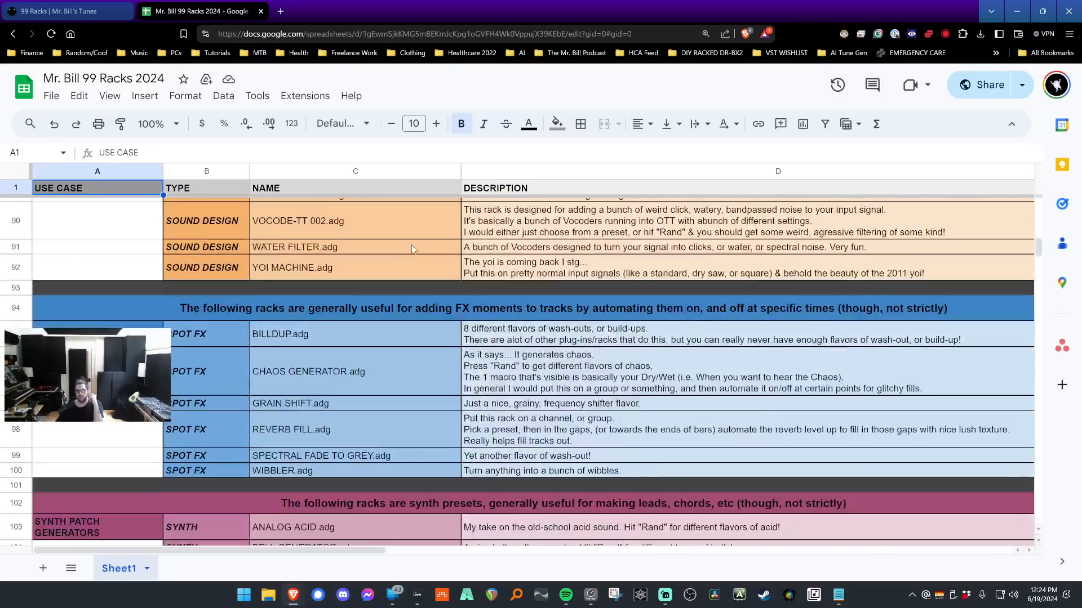
pyautogui.scroll(-10, 413, 247)
pyautogui.scroll(20, 417, 263)
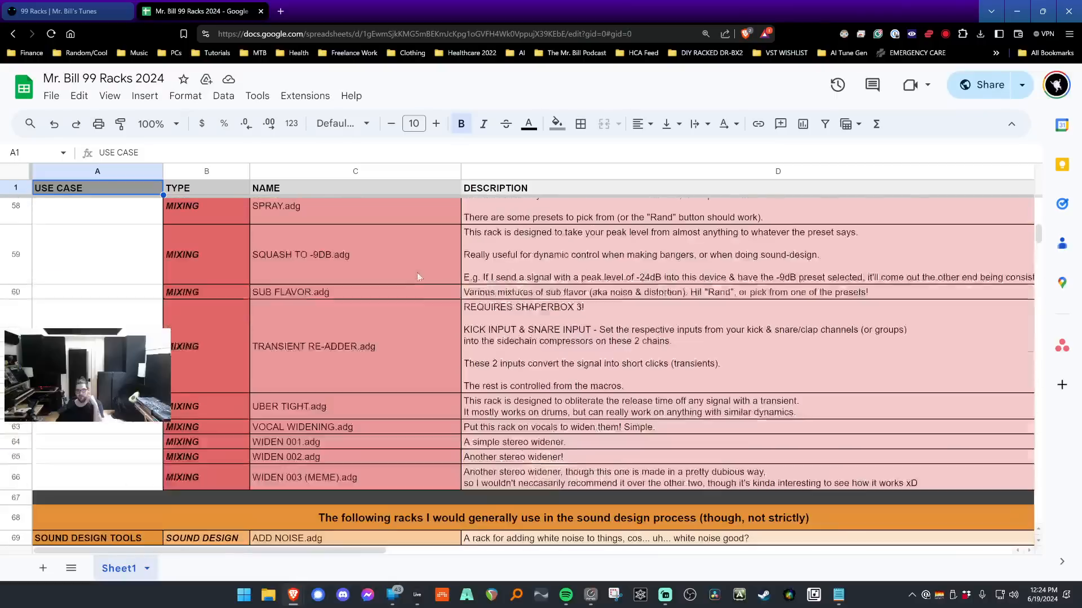
pyautogui.scroll(20, 415, 280)
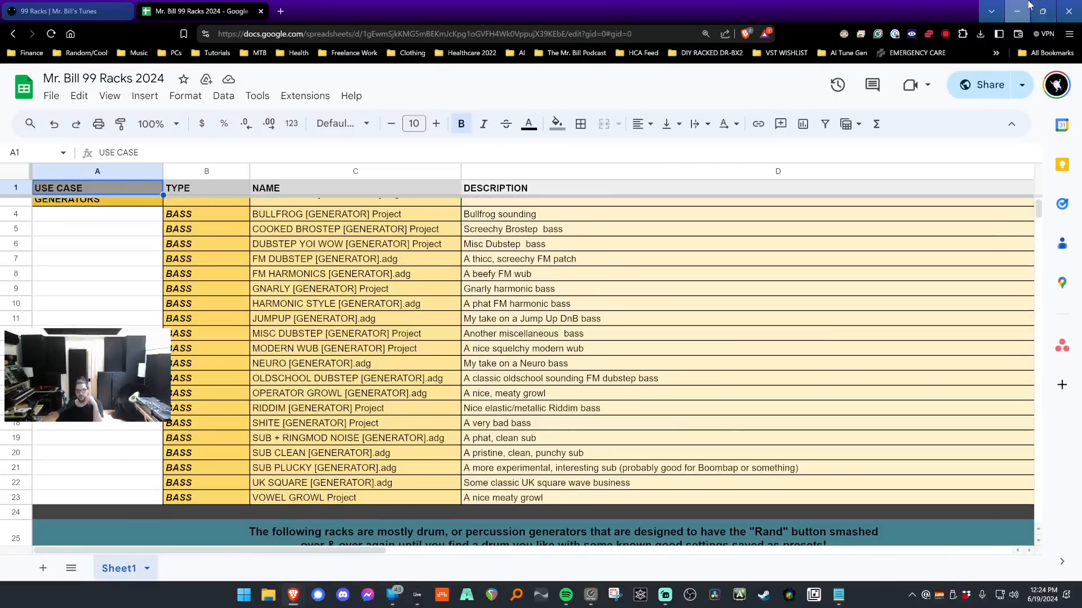
pyautogui.click(1029, 5)
# Open the devices of track 45 and display the info text of its RIDDIM generator rack.
pyautogui.scroll(3, 834, 250)
pyautogui.click(858, 192)
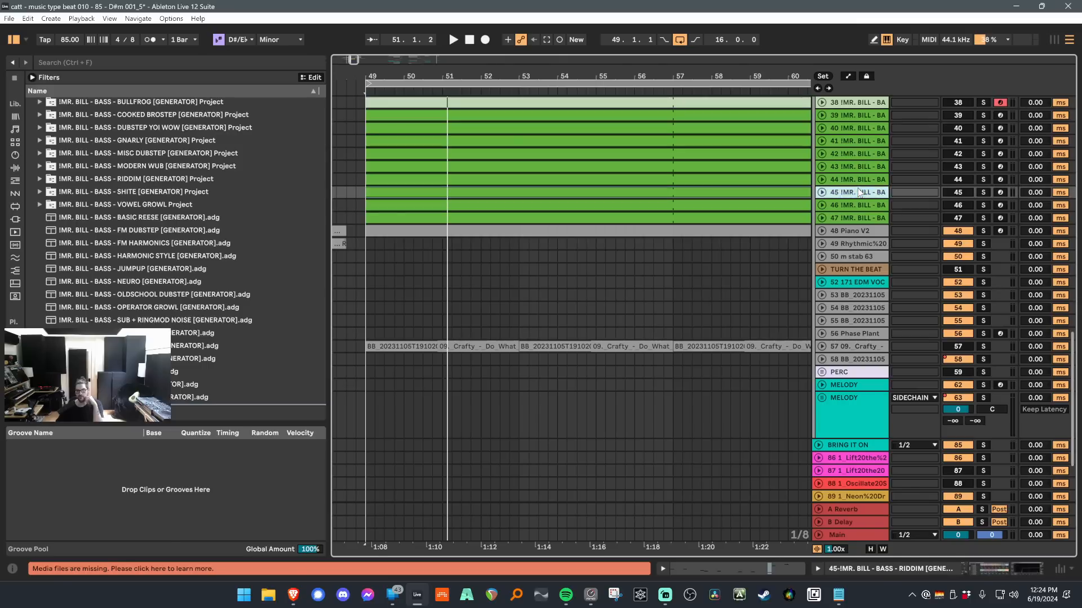
pyautogui.doubleClick(859, 192)
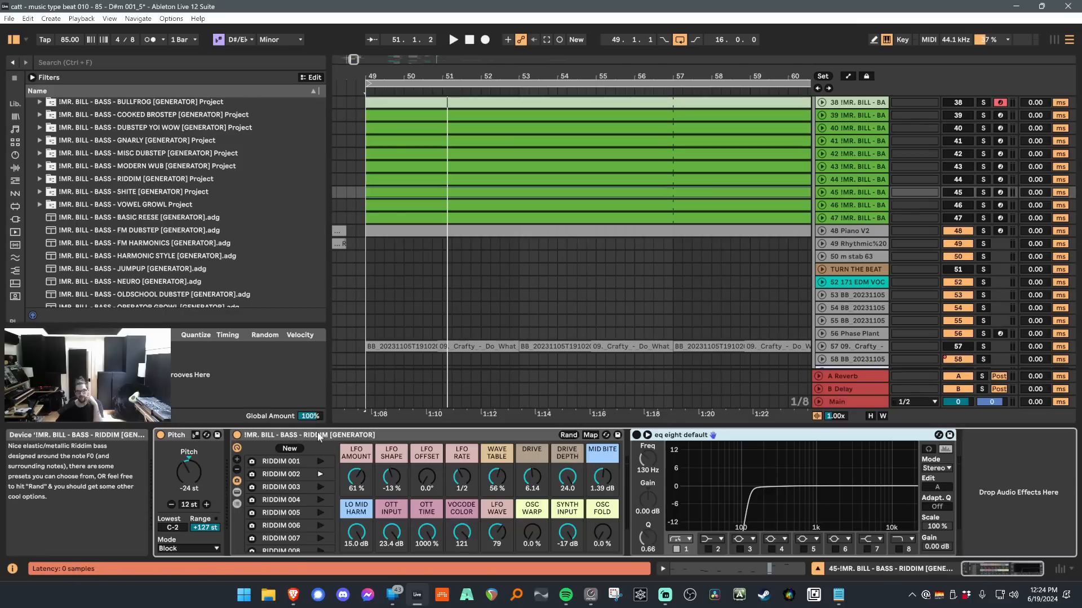
pyautogui.click(347, 438)
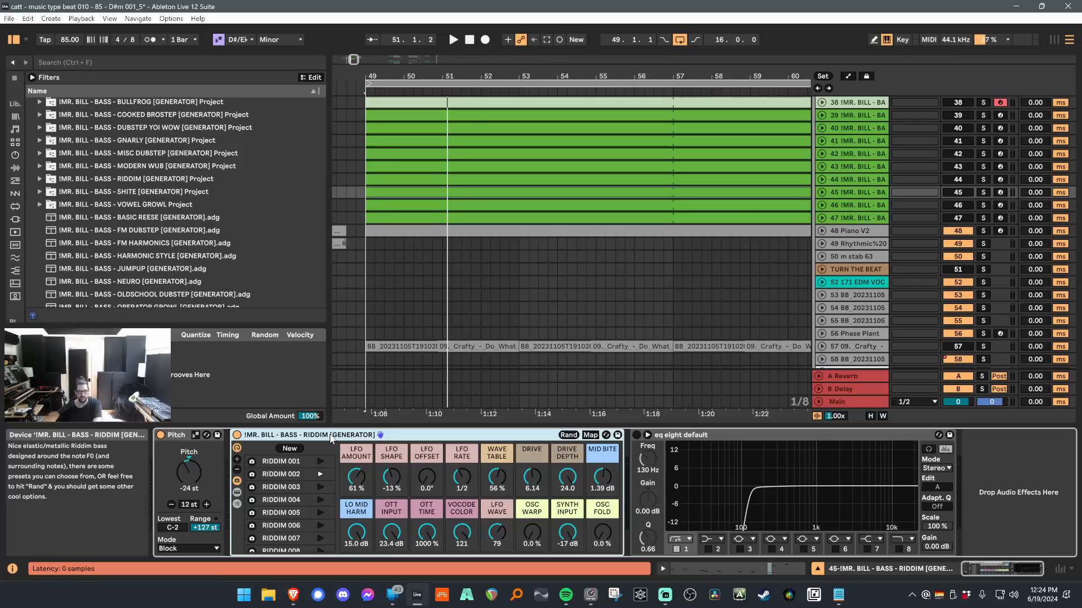
# Find the !MR. BILL - MIXING - OTT'NT rack in the library and load it at the end of track 47's VOWEL GROWL chain.
pyautogui.scroll(-10, 104, 202)
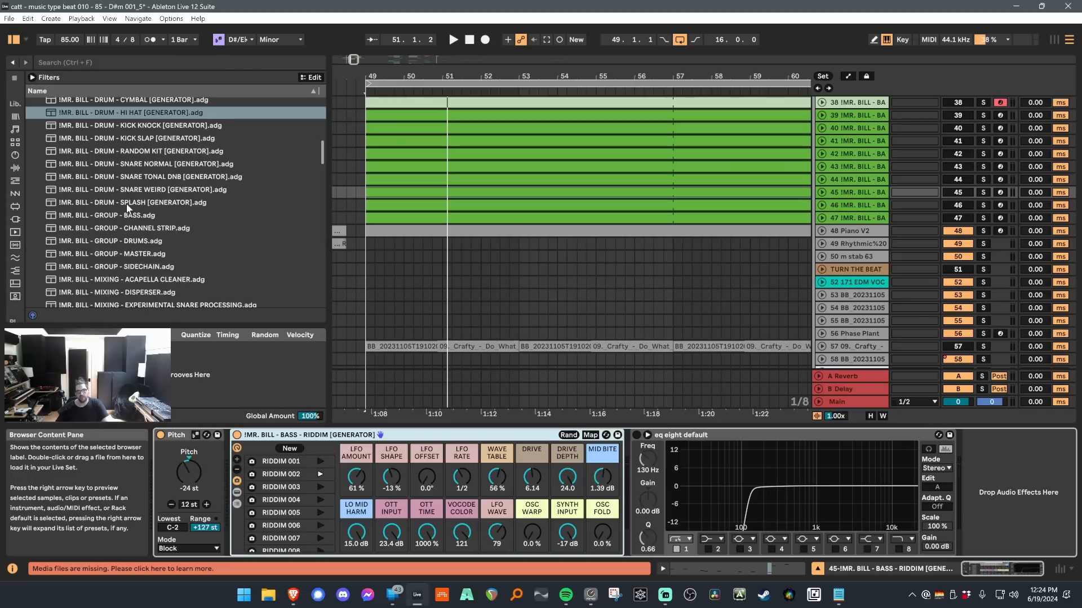
pyautogui.scroll(-5, 127, 208)
pyautogui.moveTo(355, 424); pyautogui.dragTo(369, 521)
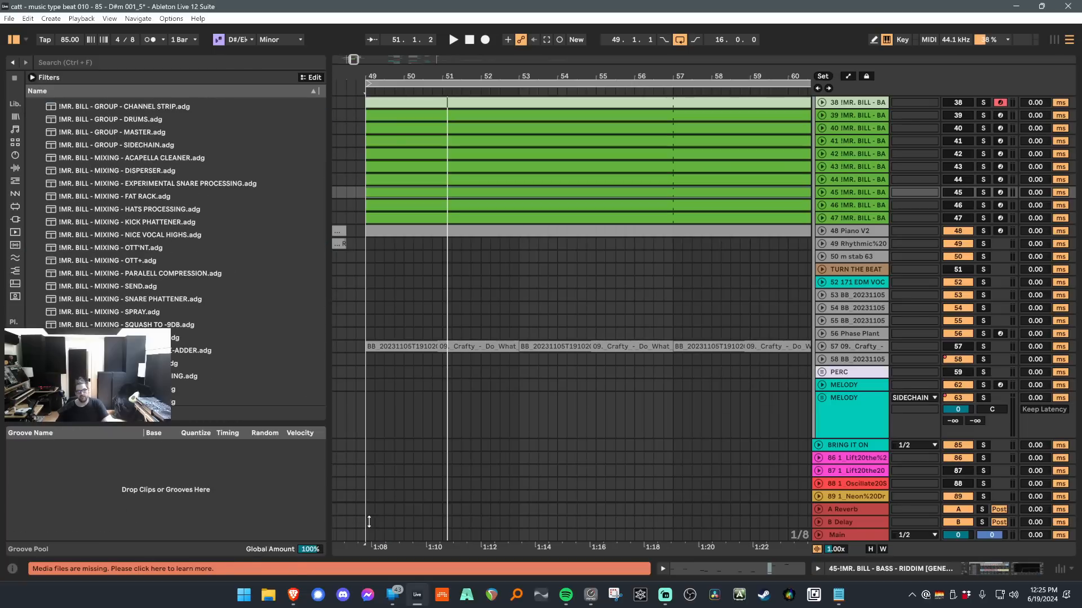
pyautogui.click(122, 249)
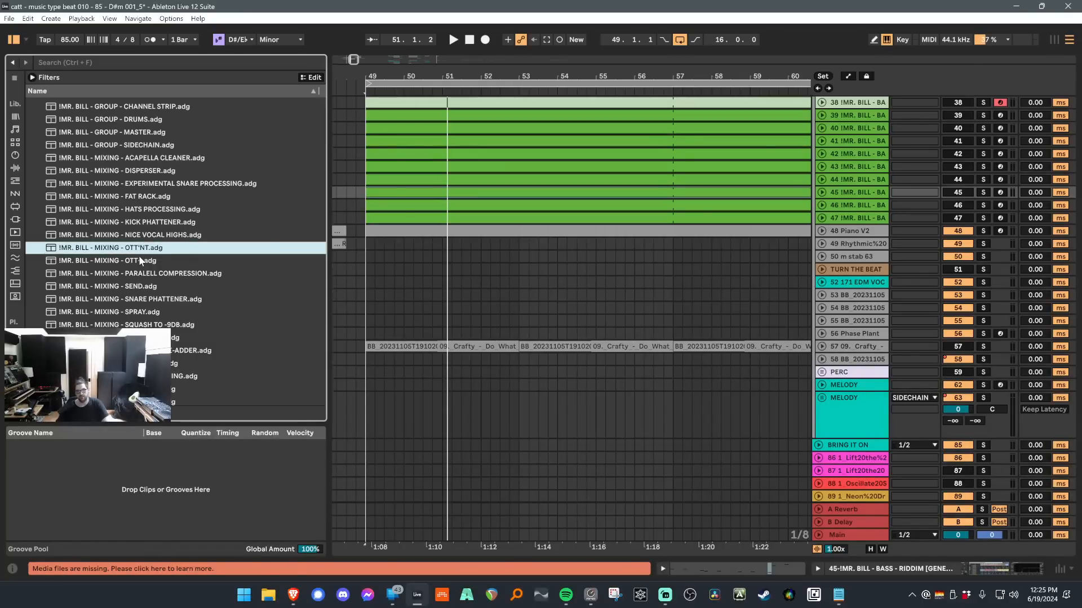
pyautogui.doubleClick(125, 248)
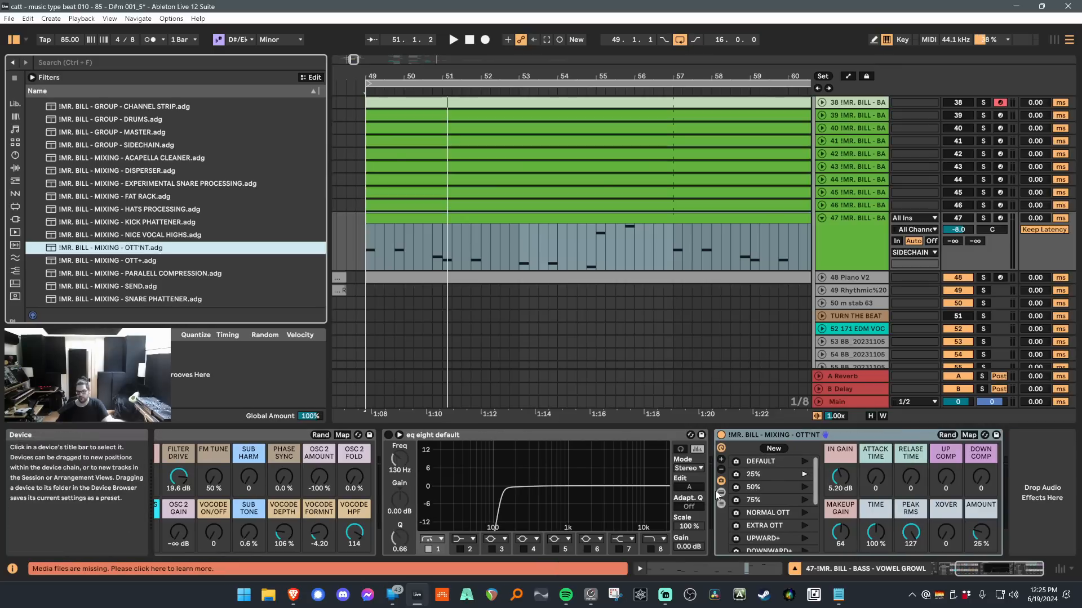
# Reveal the devices inside the OTT'NT rack and launch its 75% variation, finishing on NORMAL OTT.
pyautogui.click(1014, 515)
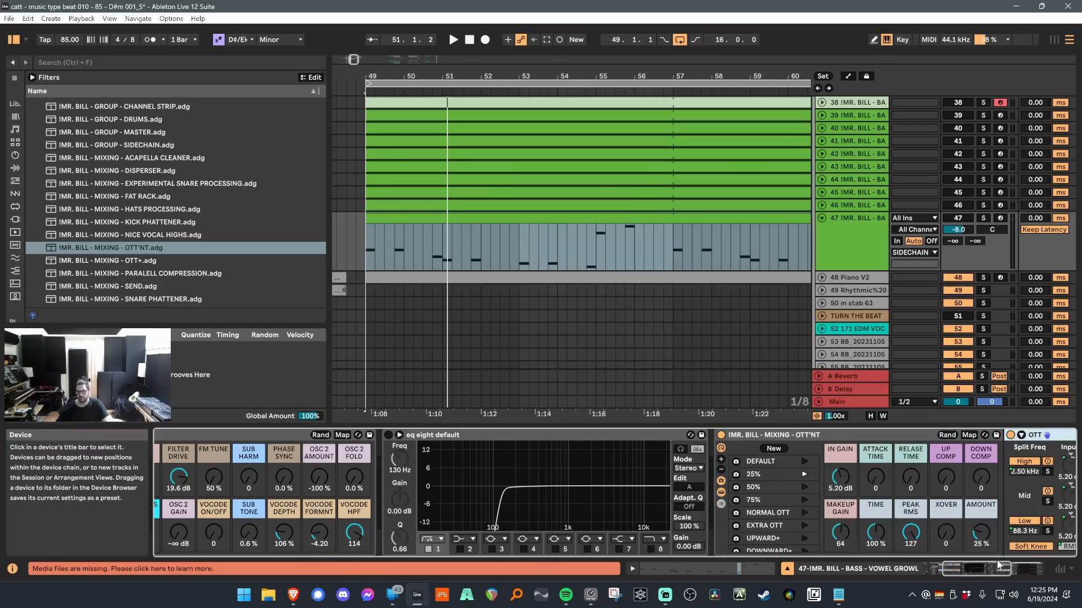
pyautogui.doubleClick(1010, 523)
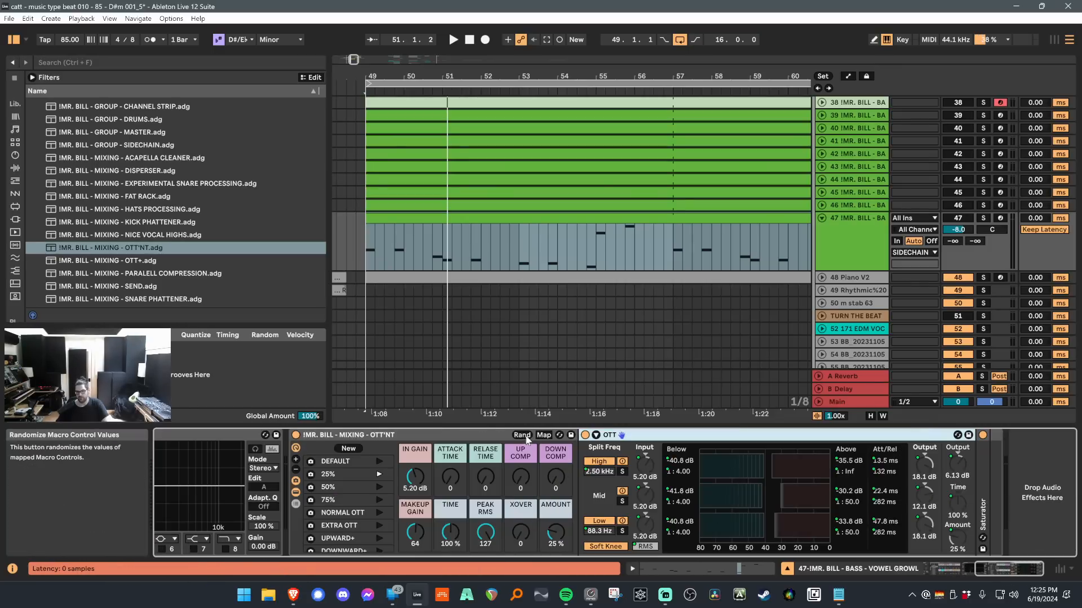
pyautogui.click(331, 478)
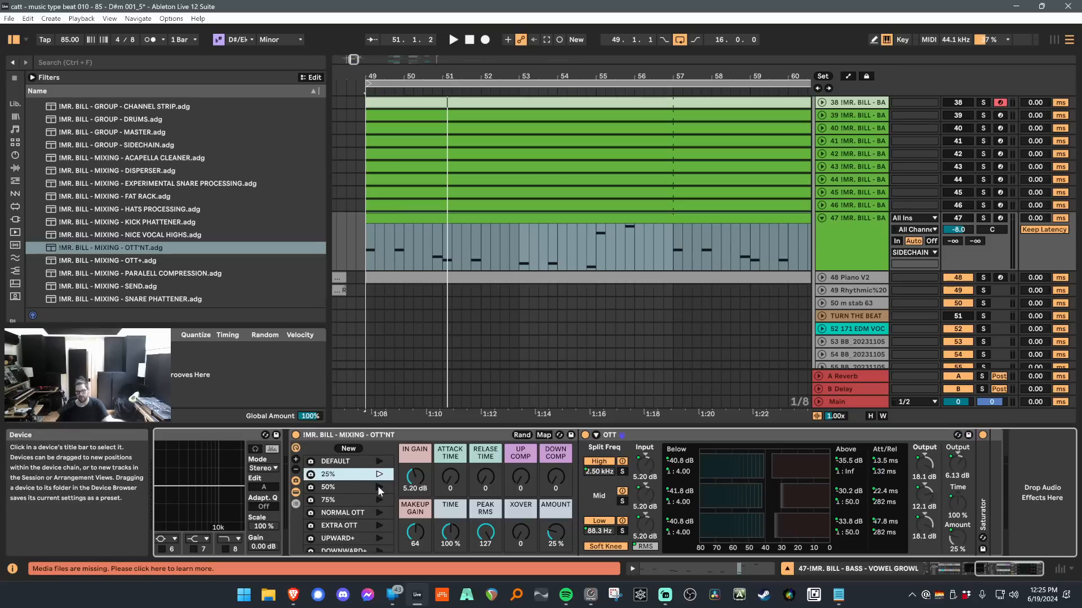
pyautogui.click(378, 500)
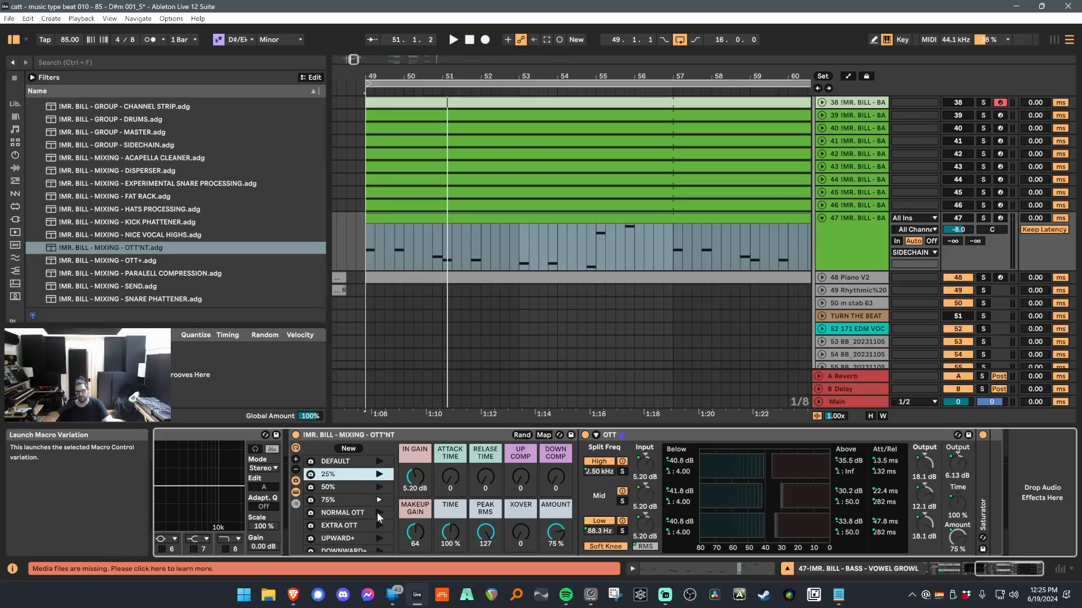
pyautogui.click(371, 513)
pyautogui.click(373, 514)
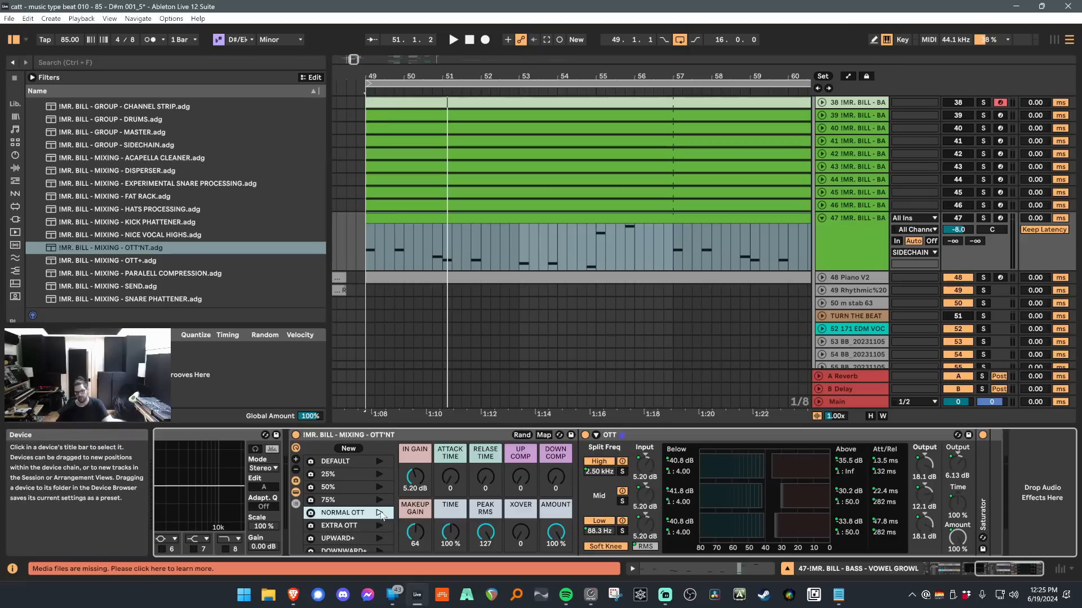
# Try out the OTT'NT rack's macro variations, including EXTRA OTT and DOWNWARD+, finishing on DEFAULT and 25%.
pyautogui.scroll(-1, 373, 515)
pyautogui.click(378, 499)
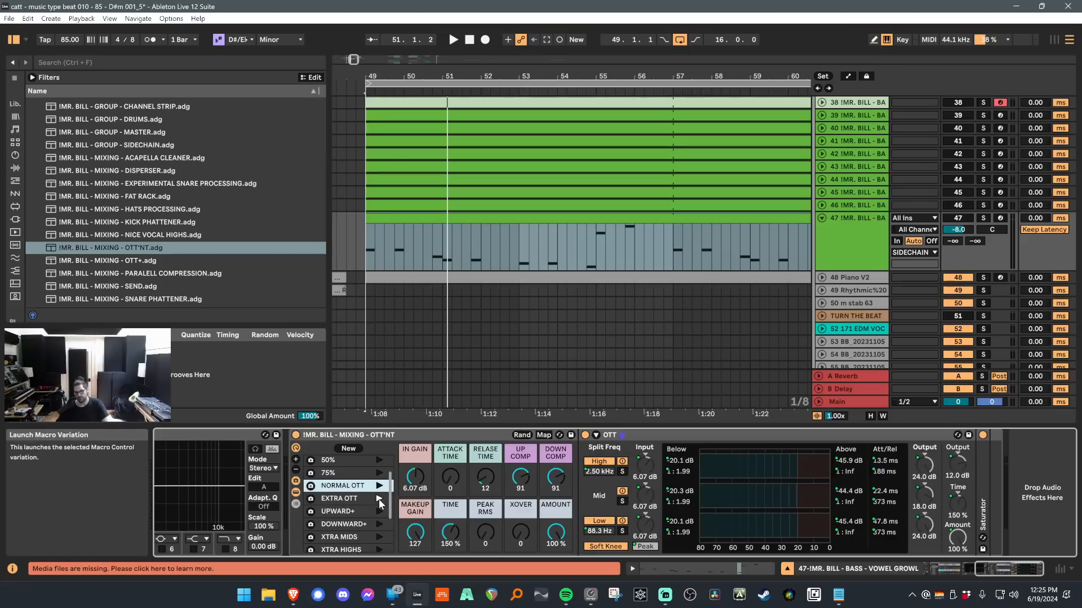
pyautogui.click(380, 526)
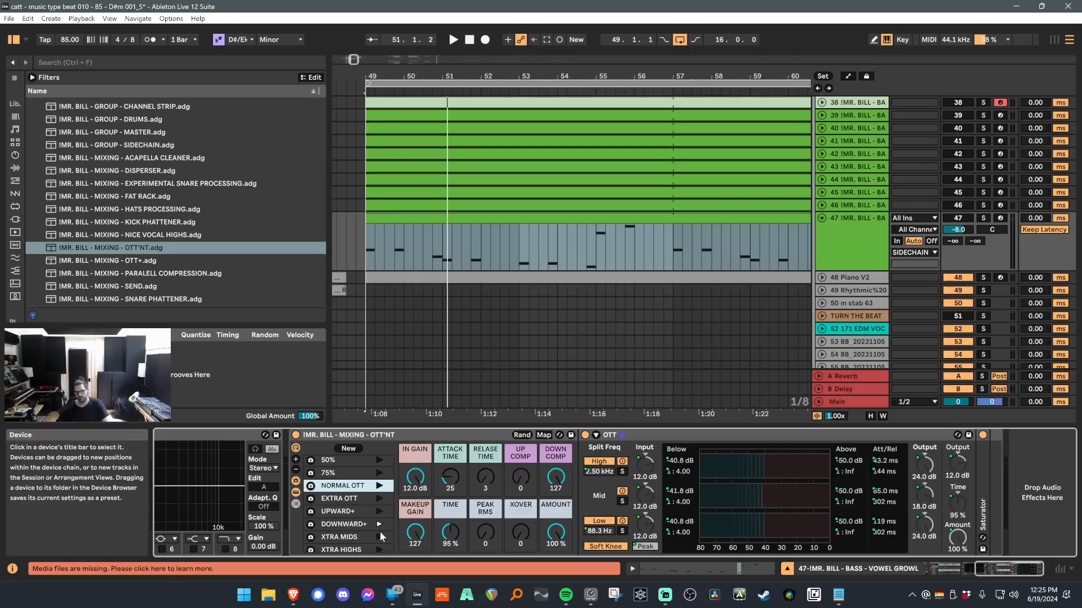
pyautogui.click(380, 533)
pyautogui.scroll(3, 374, 523)
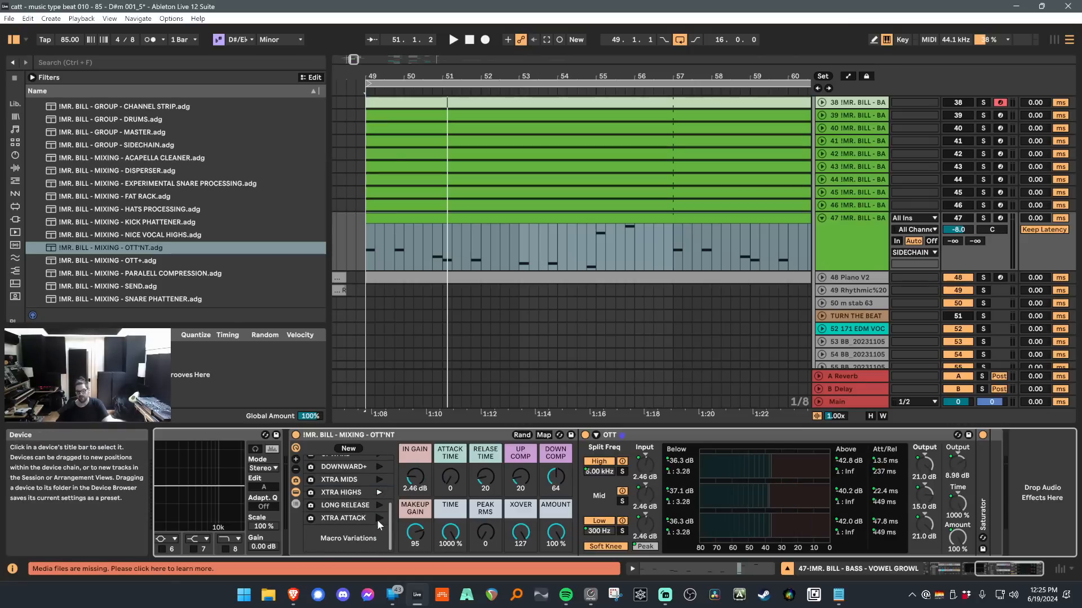
pyautogui.click(379, 462)
pyautogui.click(379, 474)
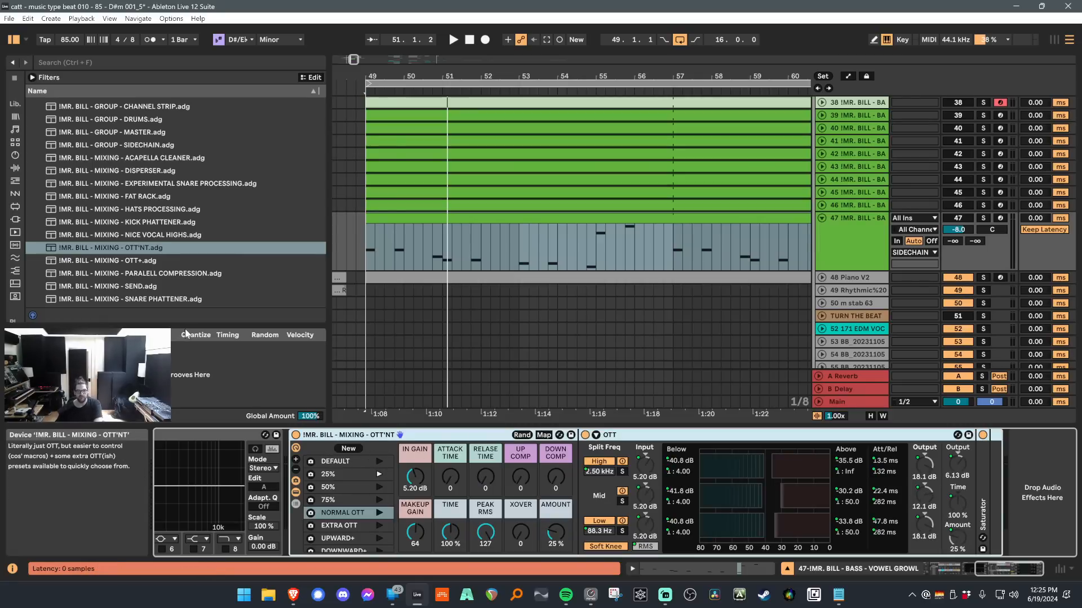
# Delete the OTT'NT rack from track 47 and load !MR. BILL - MIXING - FAT RACK after the EQ Eight in its place.
pyautogui.press('Delete')
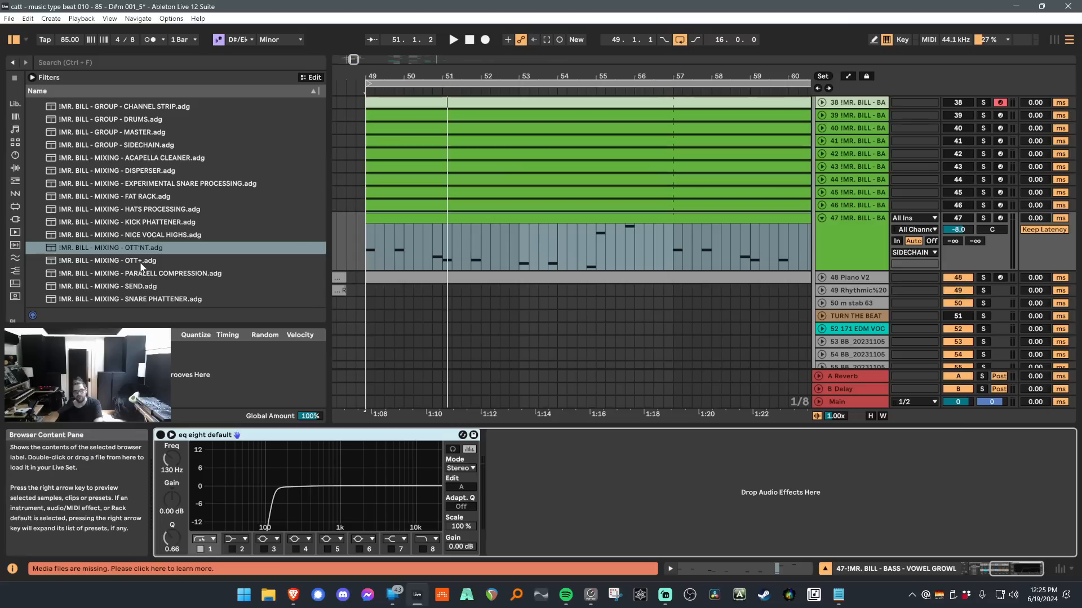
pyautogui.scroll(-2, 165, 261)
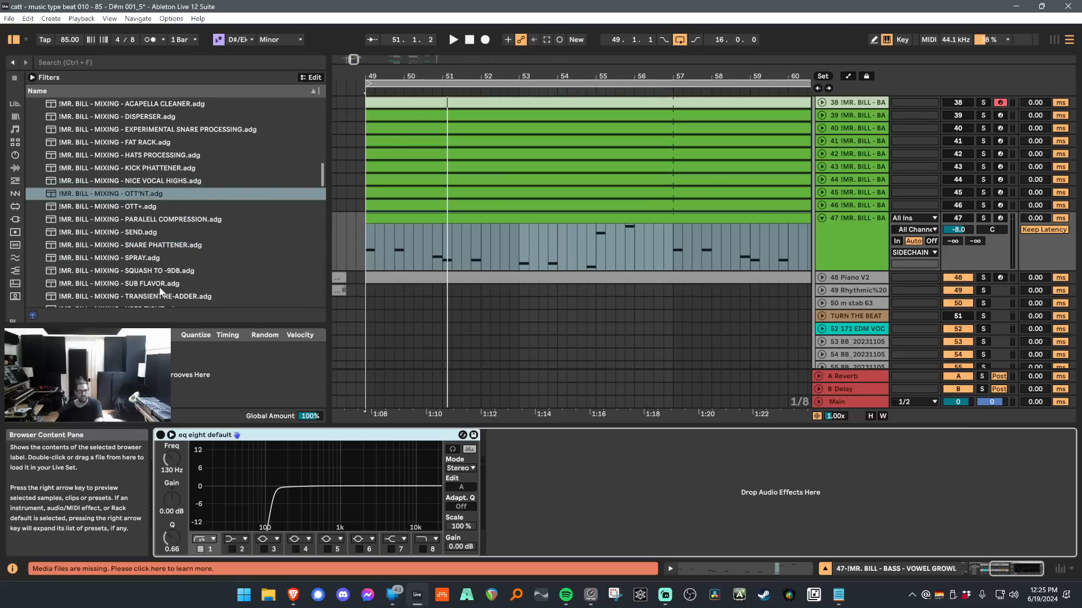
pyautogui.scroll(-3, 152, 277)
pyautogui.scroll(-4, 153, 247)
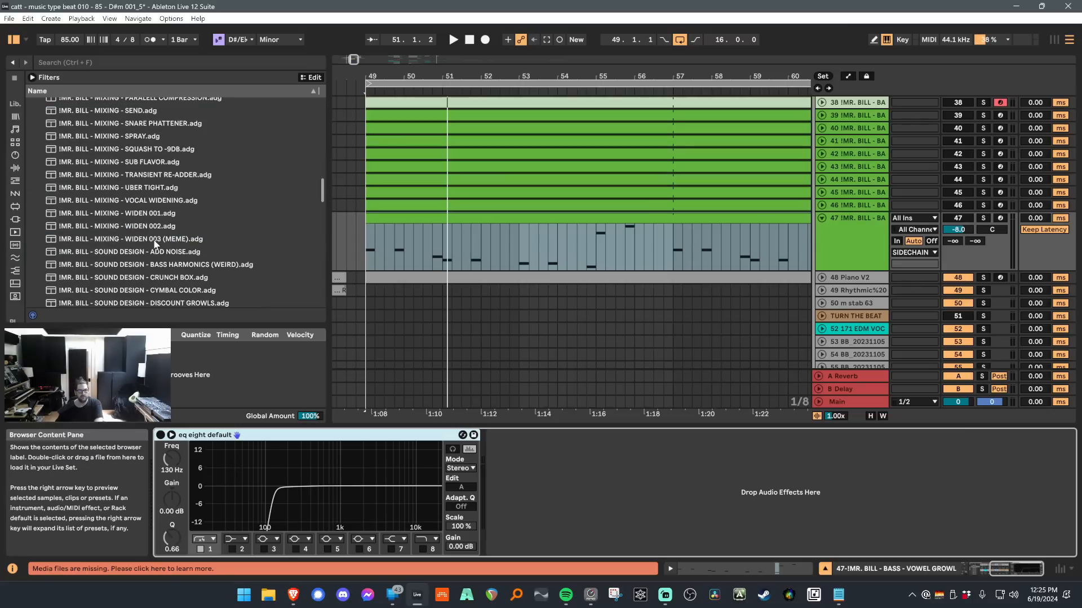
pyautogui.scroll(6, 163, 246)
pyautogui.scroll(5, 165, 249)
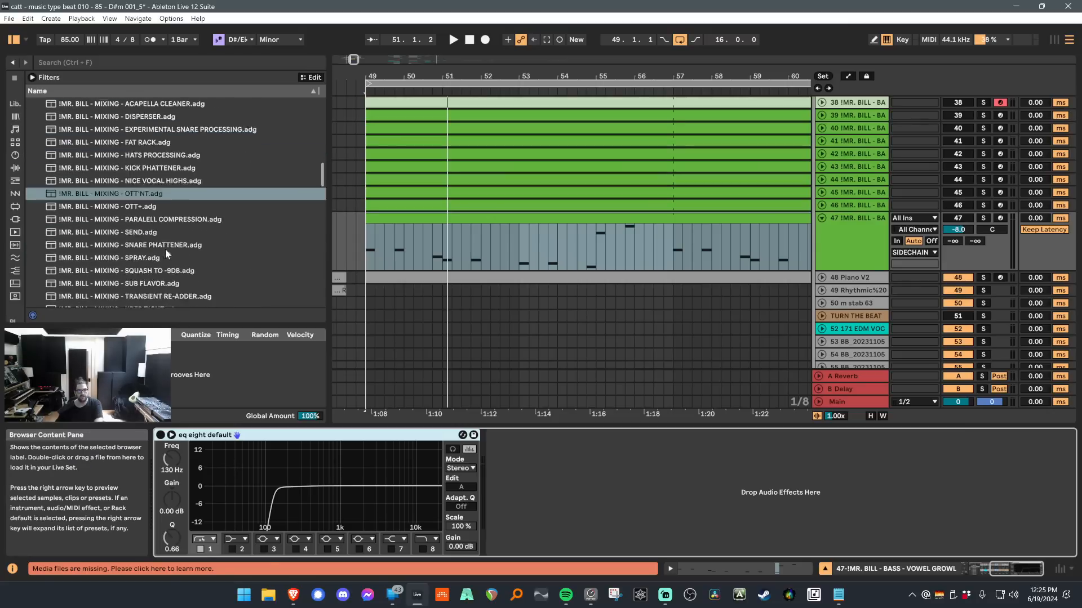
pyautogui.moveTo(169, 290)
pyautogui.mouseDown()
pyautogui.moveTo(394, 490)
pyautogui.moveTo(553, 495)
pyautogui.mouseUp()
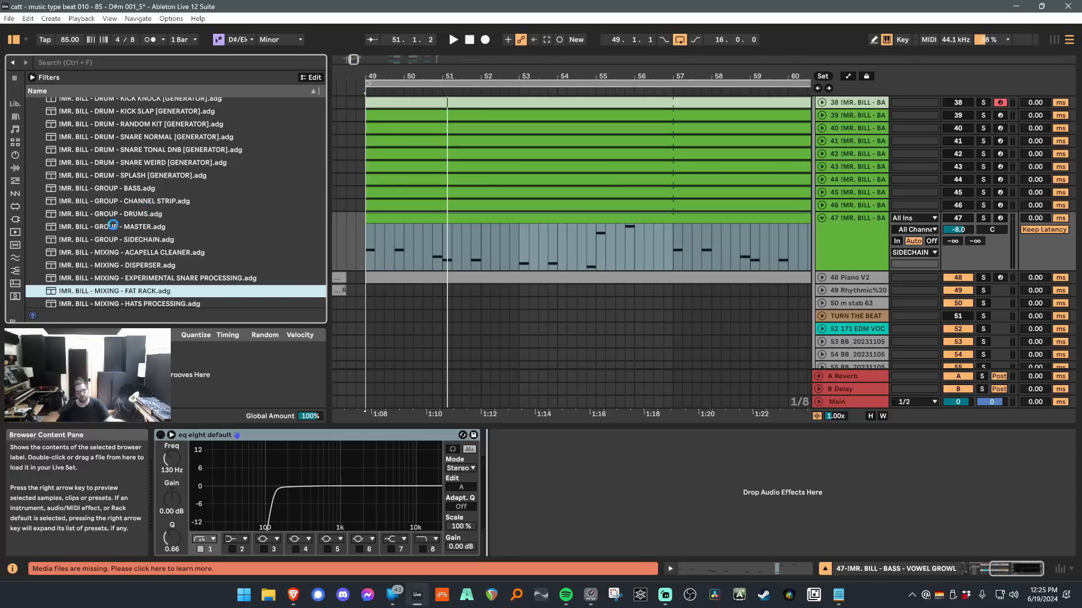
# Select the GROUP - CHANNEL STRIP rack in the library and look through the MIXING, SOUND DESIGN, SPOT FX and SYNTH racks.
pyautogui.click(140, 204)
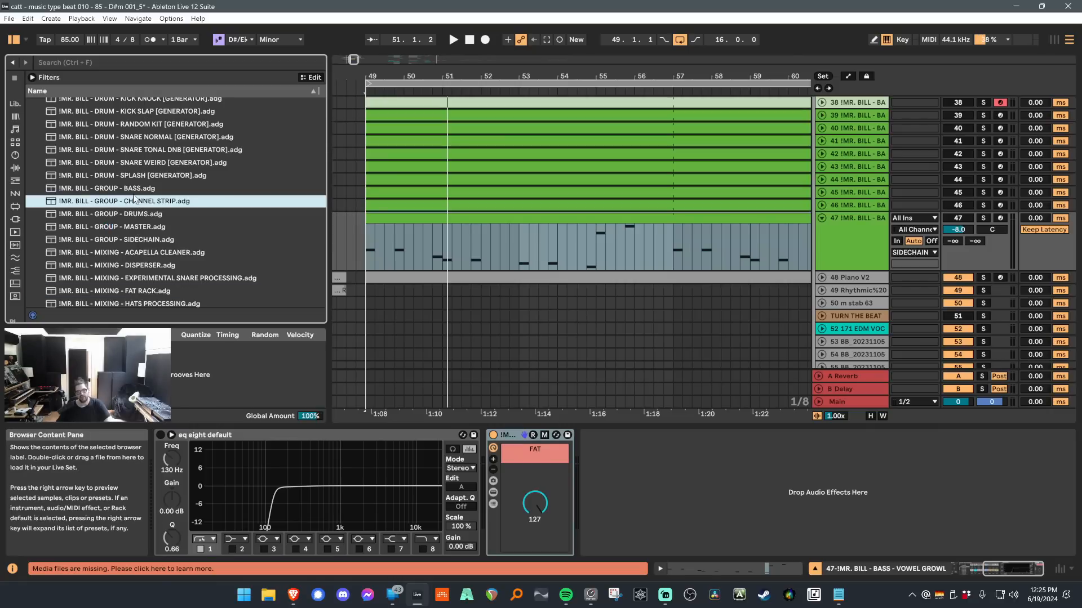
pyautogui.press('Up')
pyautogui.click(169, 204)
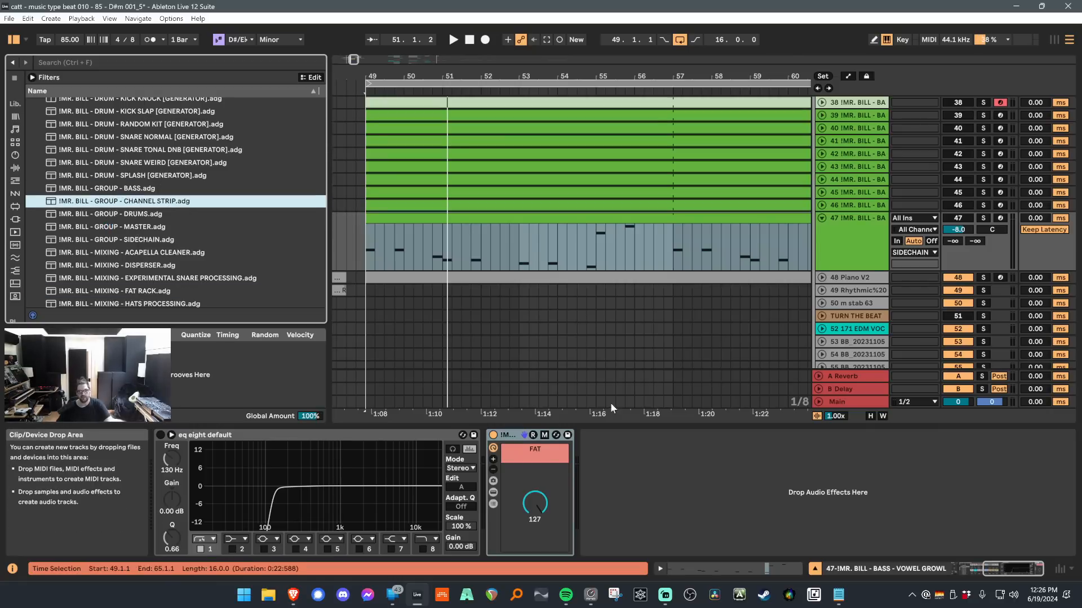
pyautogui.scroll(-15, 214, 241)
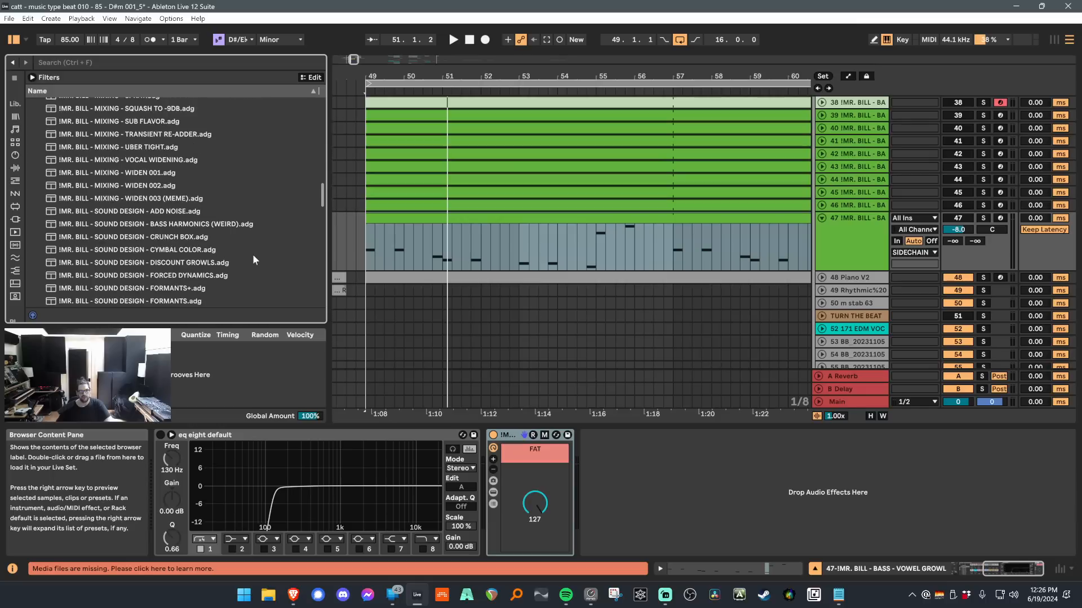
pyautogui.scroll(-6, 234, 218)
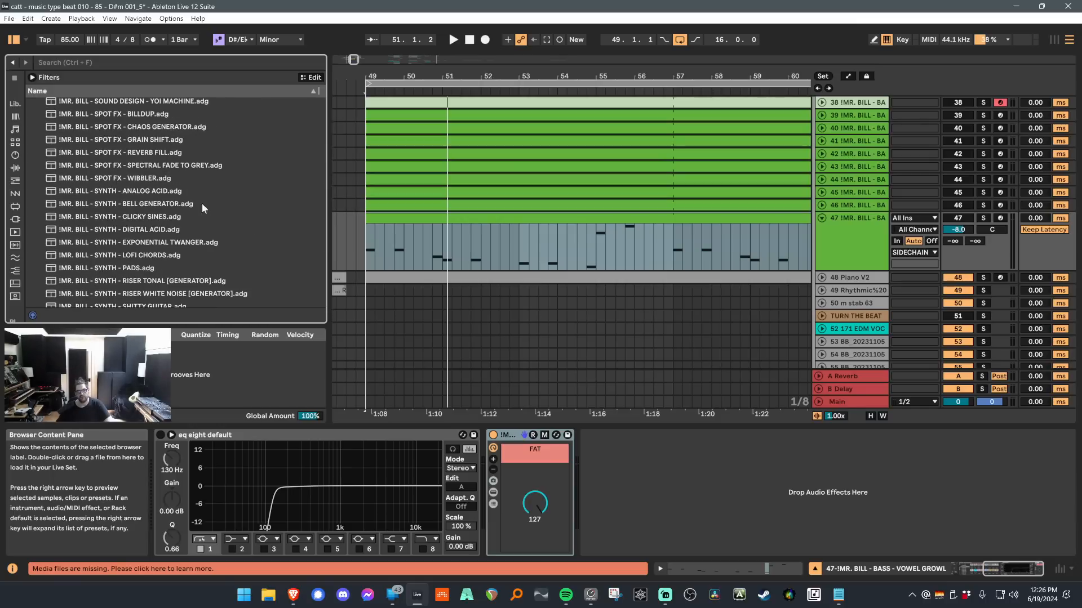
pyautogui.scroll(-4, 131, 249)
pyautogui.scroll(3, 133, 242)
pyautogui.scroll(15, 134, 242)
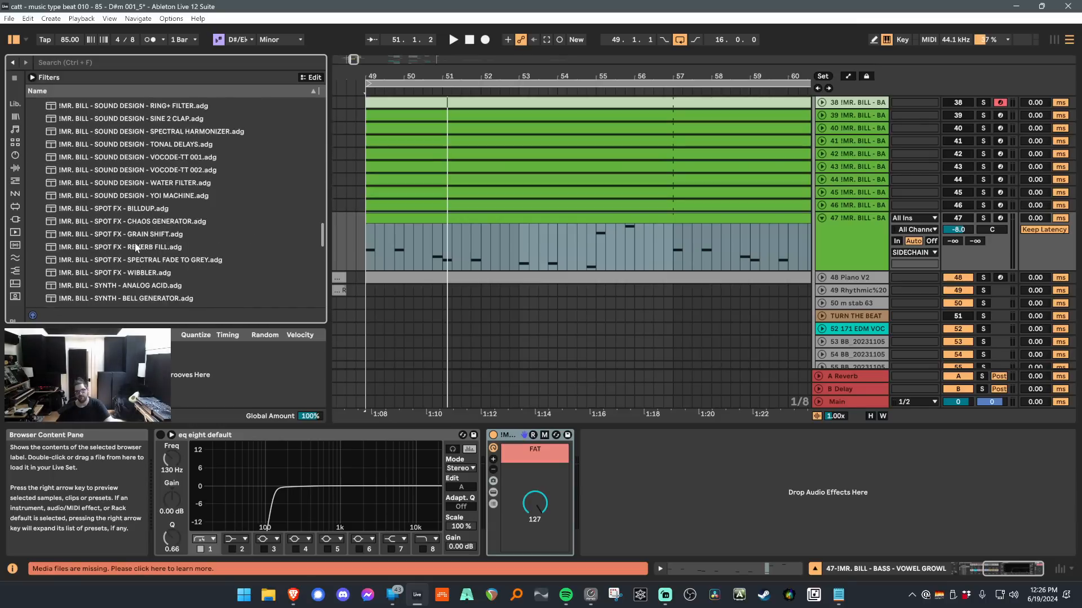